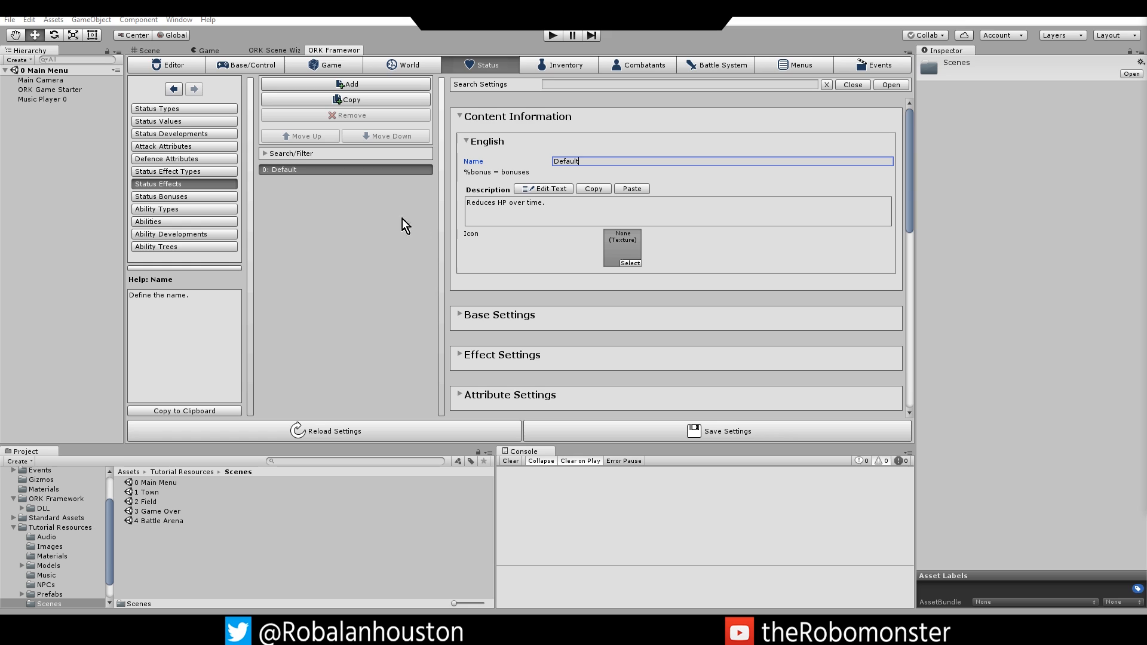
Rename the default status effect to Poison and add eight new status effects.
left_click_drag(586, 161, 478, 164)
type("Poison")
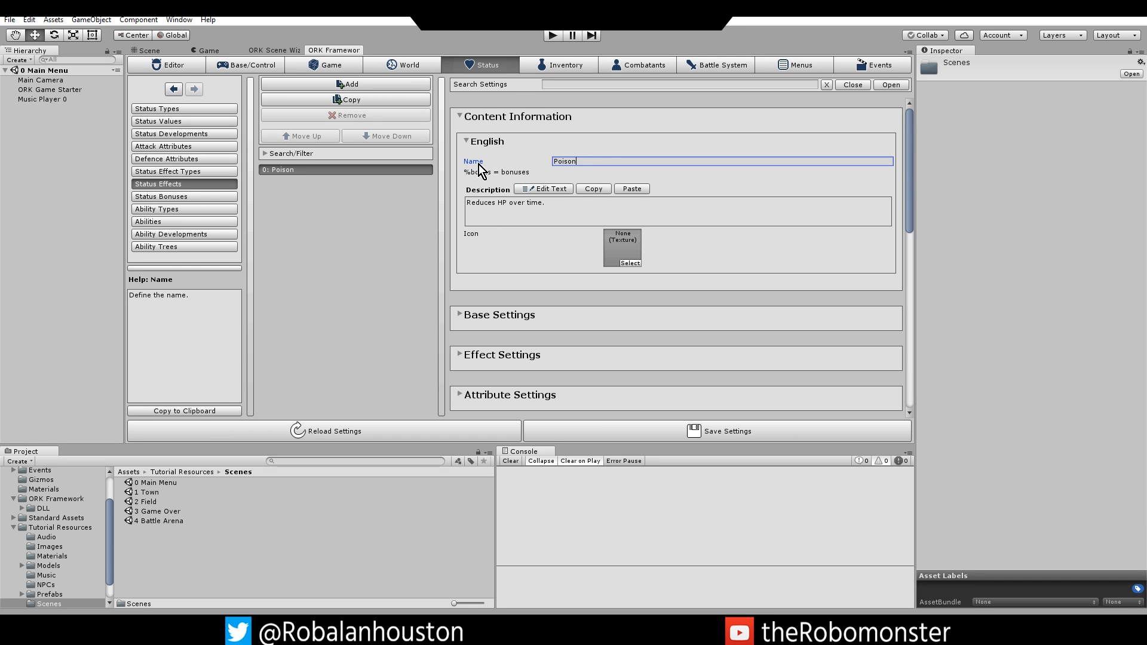
left_click(359, 84)
left_click(360, 83)
left_click(360, 83)
left_click(359, 84)
left_click(360, 84)
left_click(359, 84)
left_click(360, 84)
left_click(360, 83)
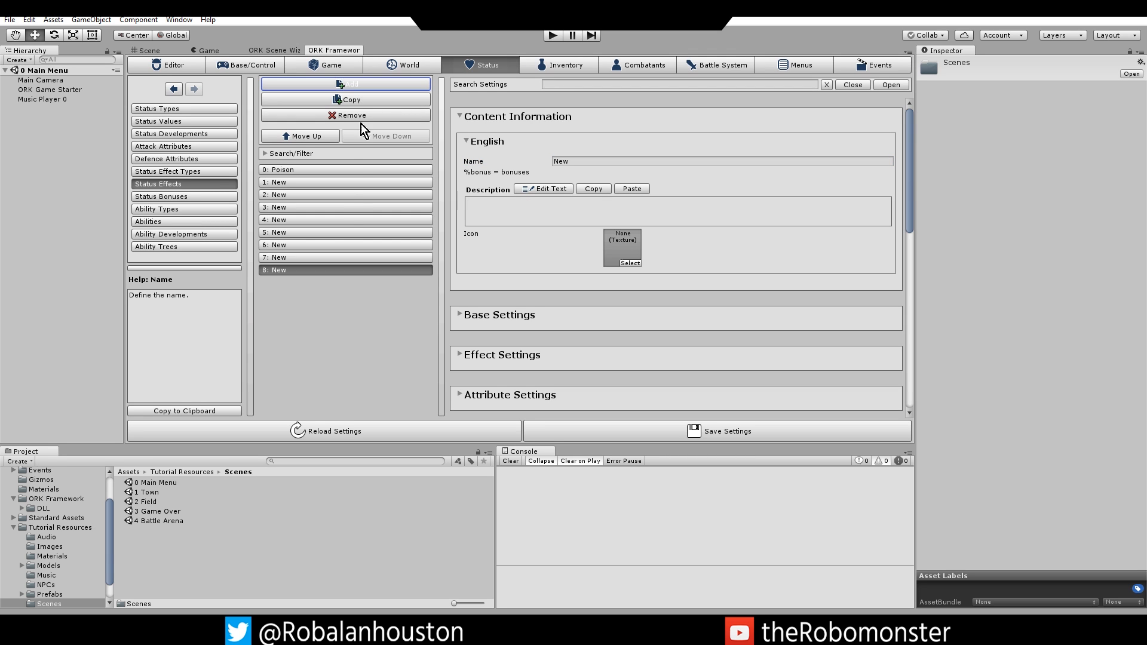
Name status effect 1 Blind and status effect 2 Block.
left_click(332, 182)
left_click(501, 160)
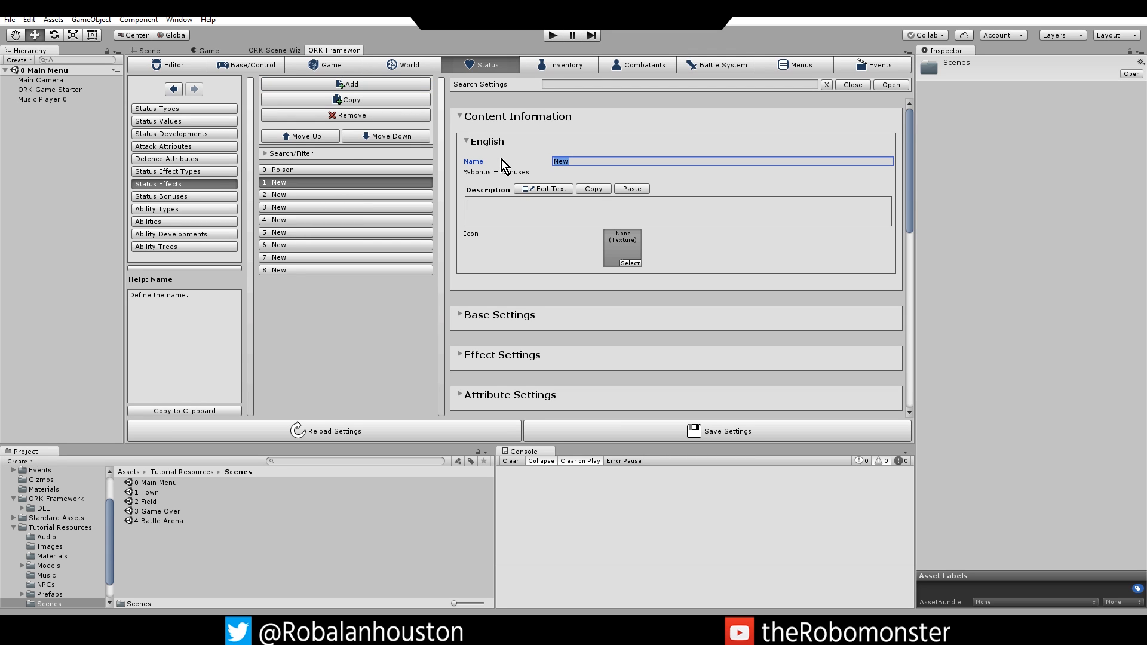
type("Blind")
left_click(322, 195)
left_click(523, 160)
type("BLock")
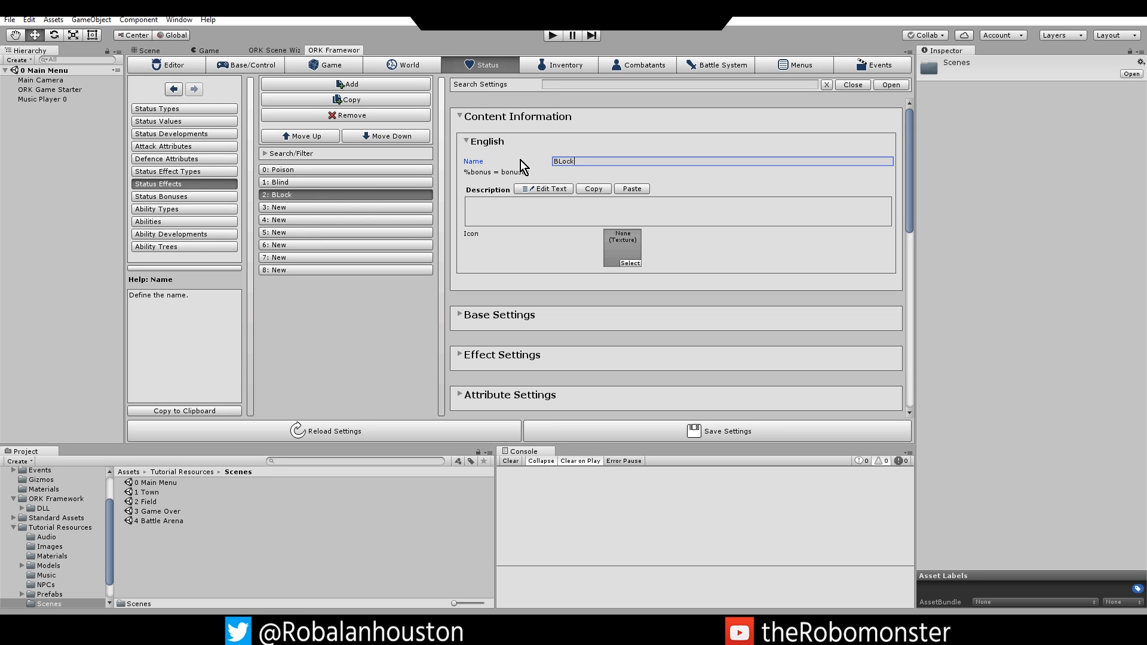
double_click(561, 161)
type("Block")
Name status effect 3 Enchant Fire and status effect 4 Strengthen.
left_click(288, 208)
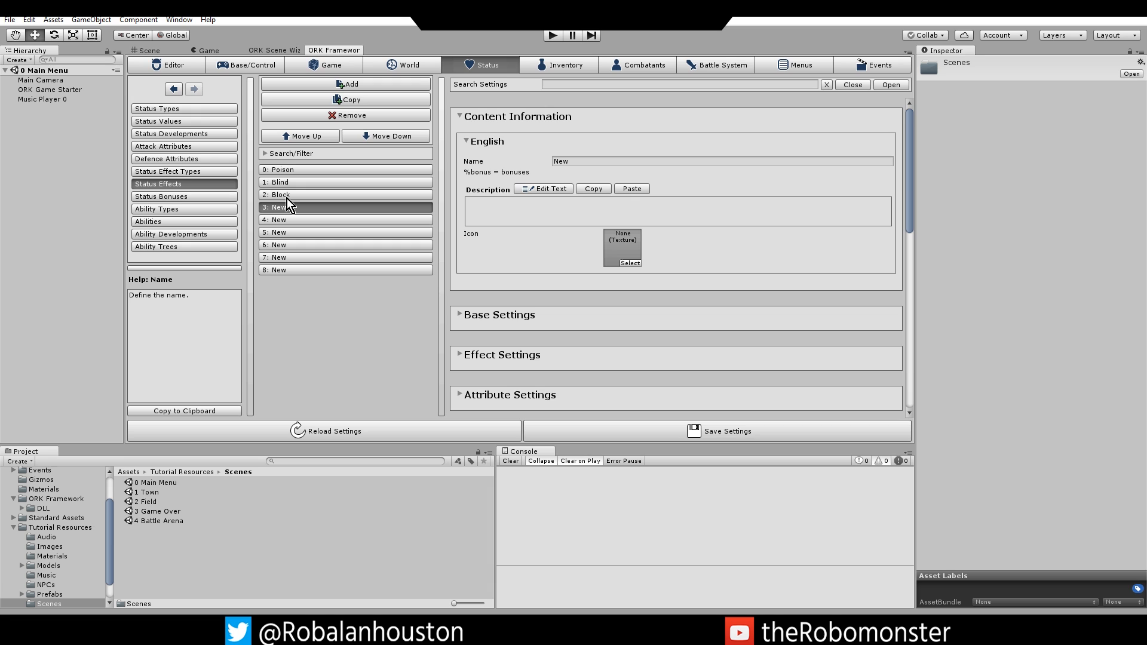
left_click(587, 160)
type("Enchant Fire")
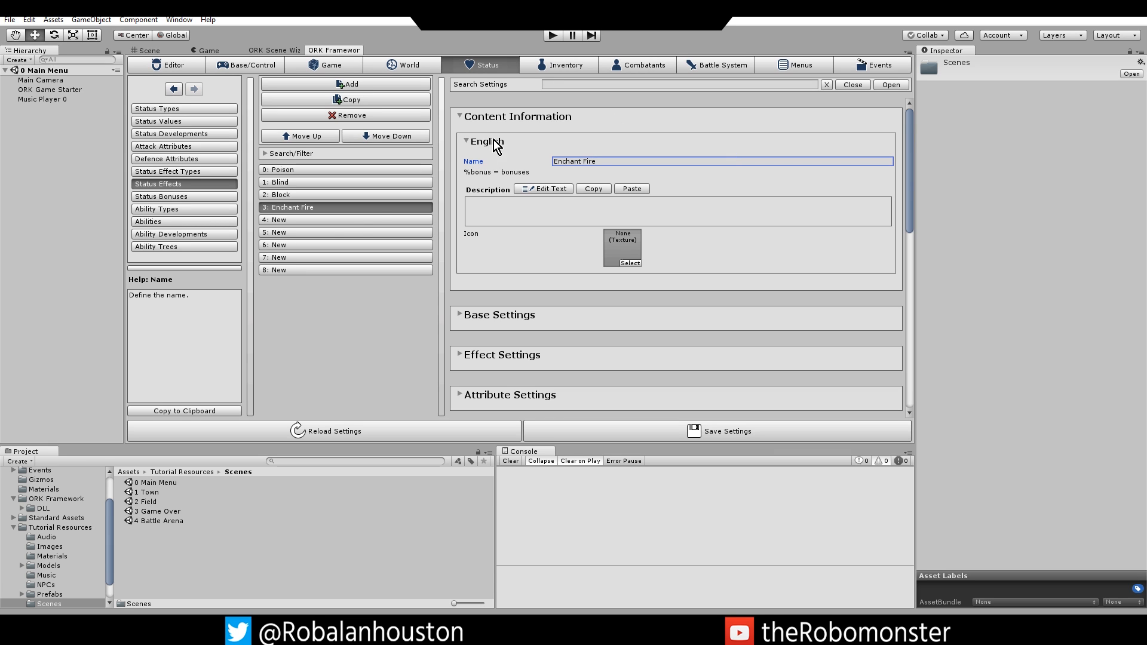
left_click(341, 219)
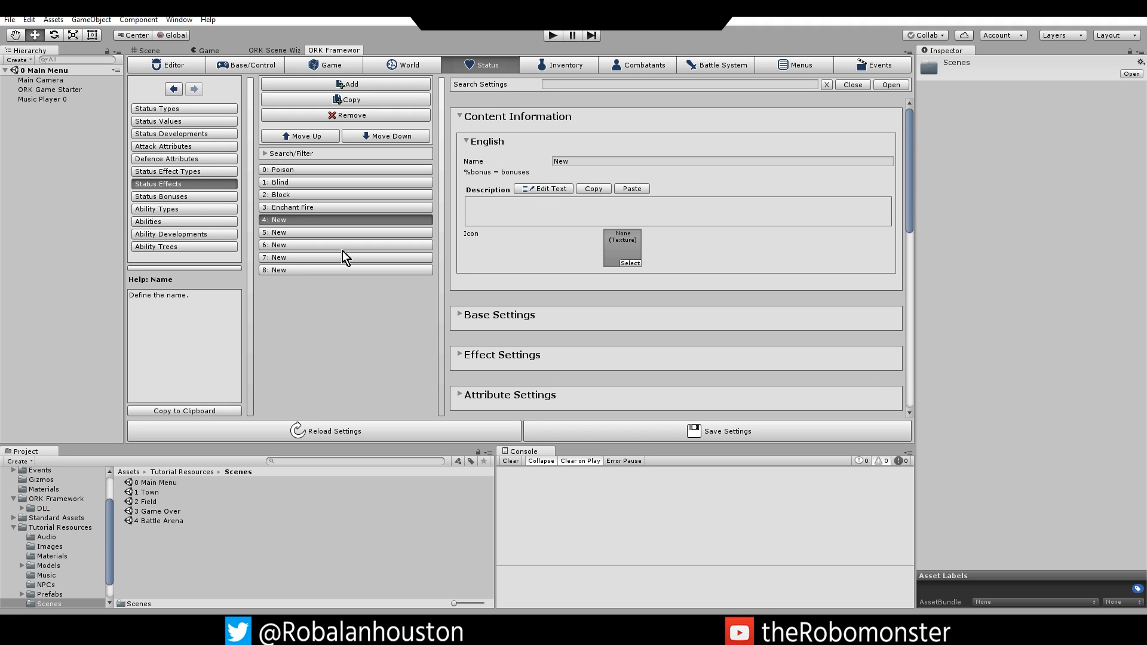
left_click(554, 161)
type("Stre")
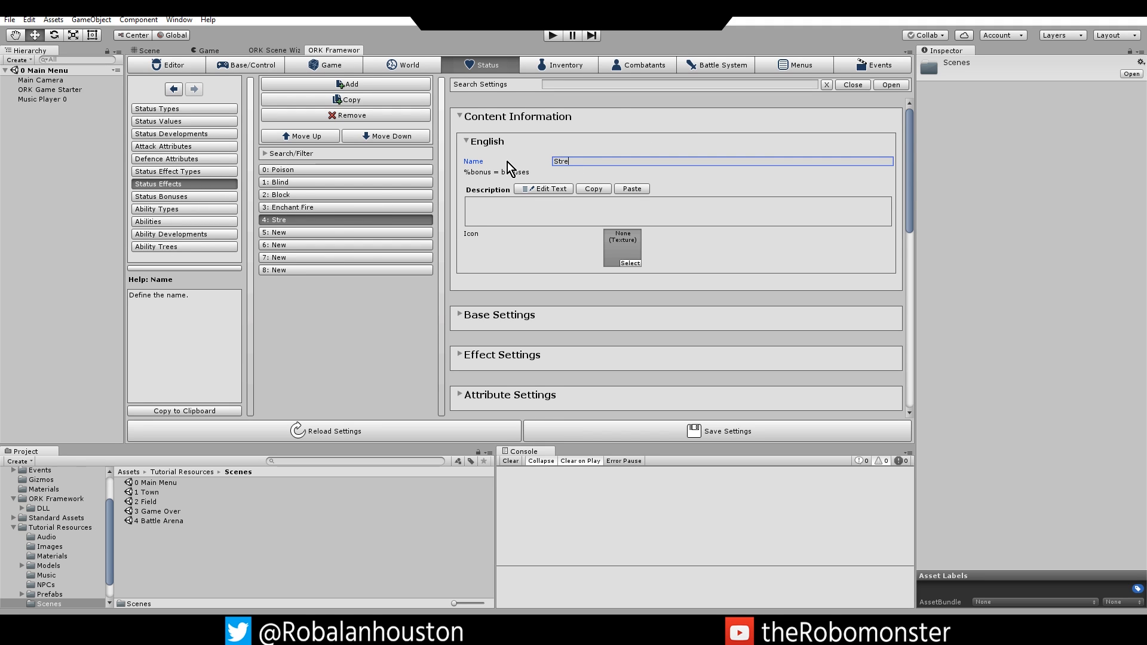
type("ngthen")
Name status effect 5 Weaken and status effect 6 Speed Up.
left_click(313, 232)
left_click(556, 161)
type("Weaken")
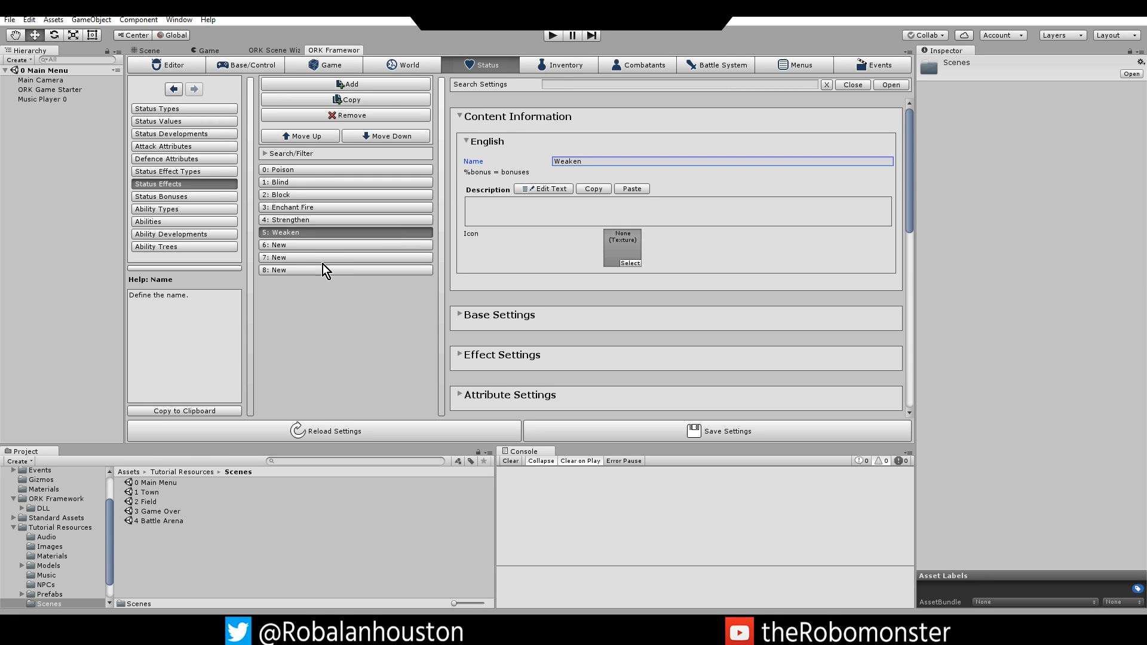
left_click(297, 245)
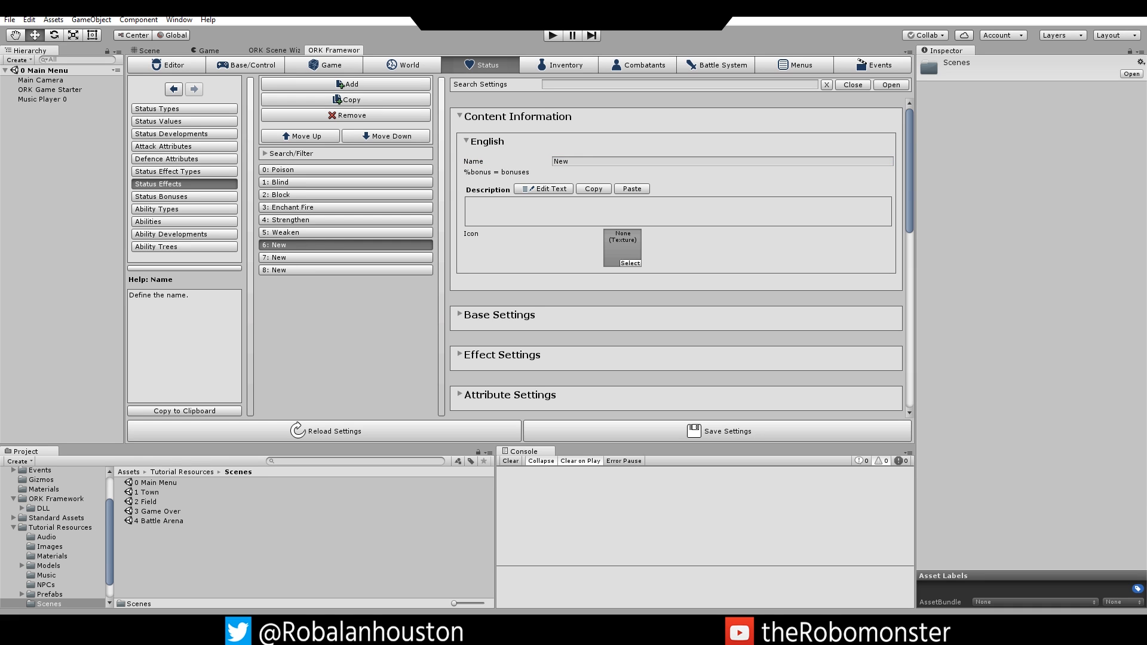
left_click(522, 163)
type("Sppe")
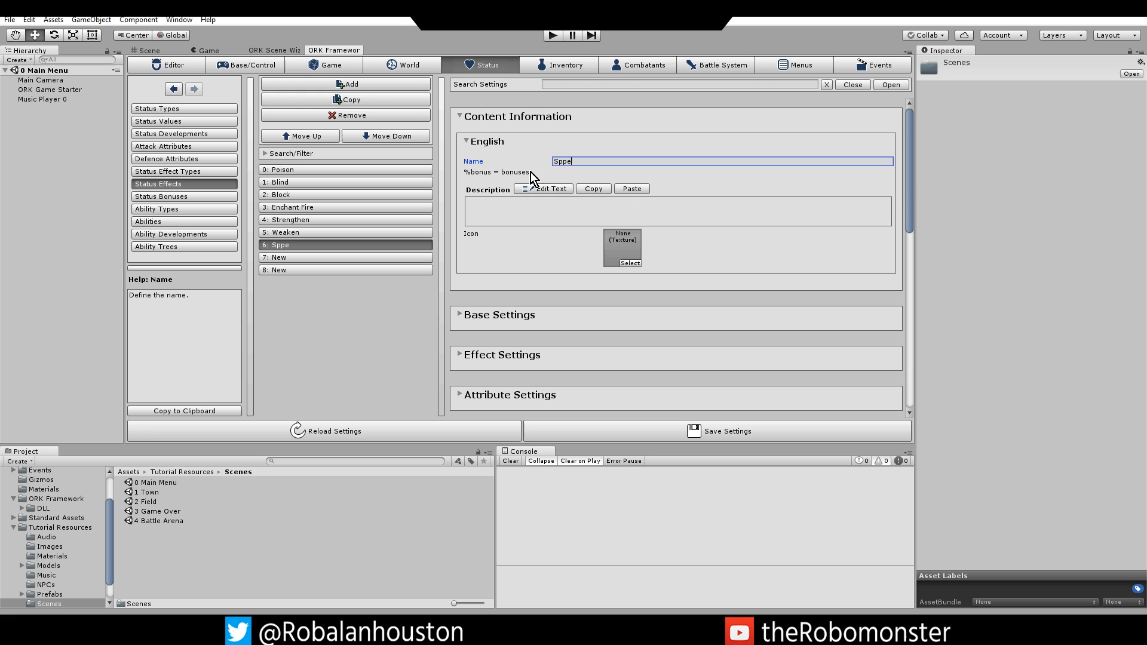
key("BackSpace")
key("BackSpace")
type("eed Up")
Name status effect 7 Speed Down and remove the unused status effect 8.
left_click(310, 257)
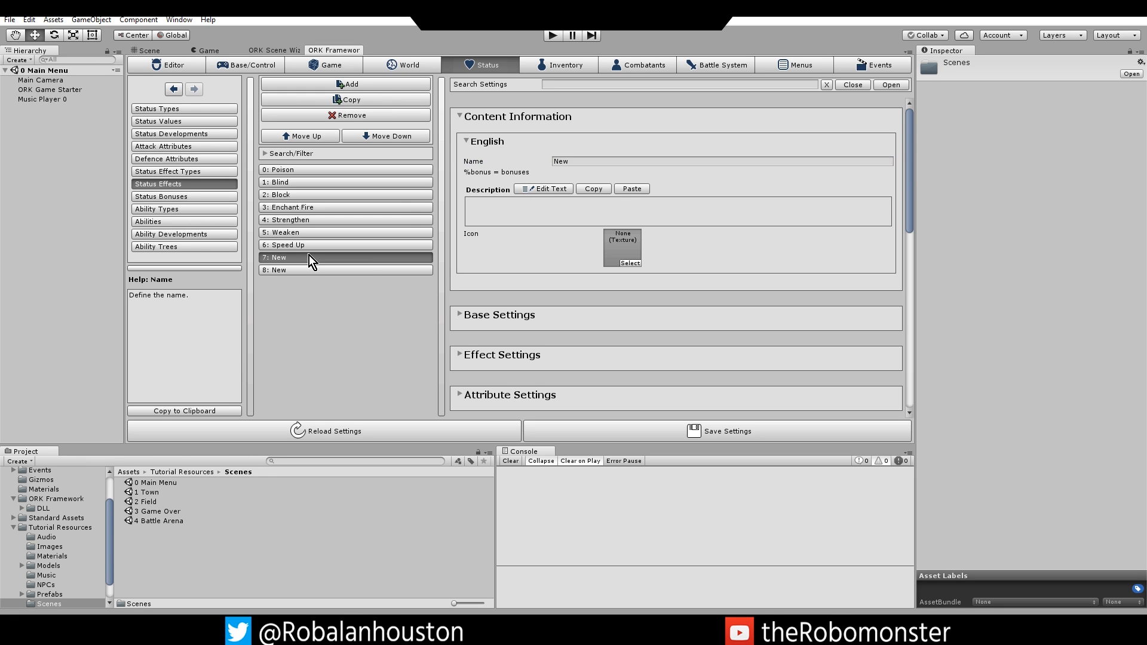
left_click(574, 162)
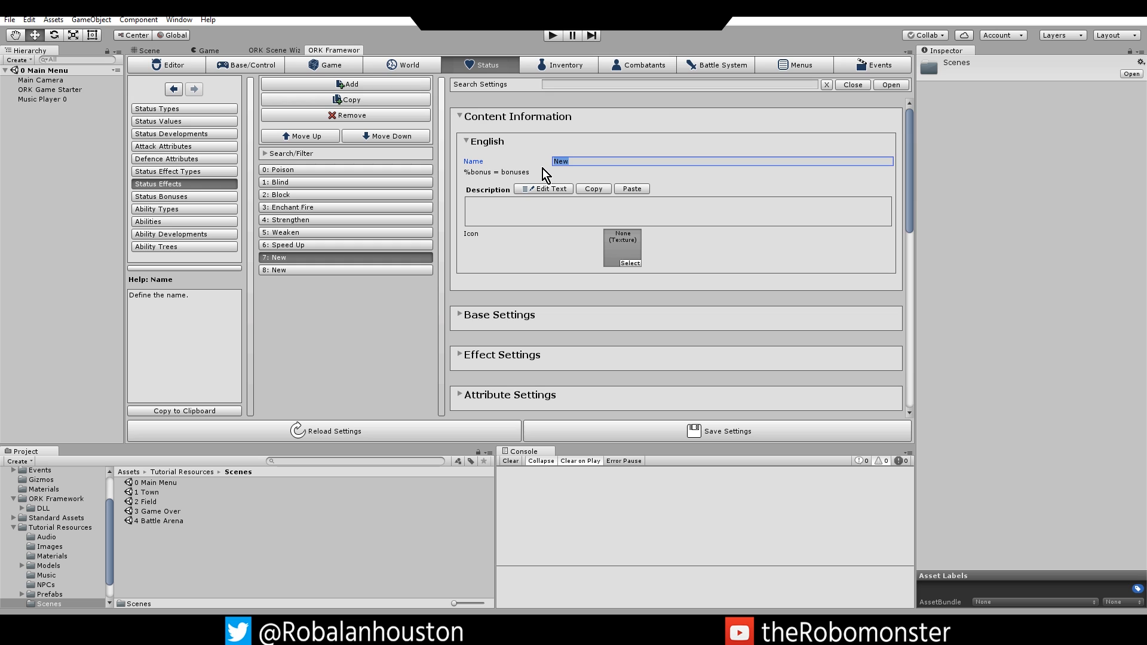
type("Speed Down")
left_click(353, 270)
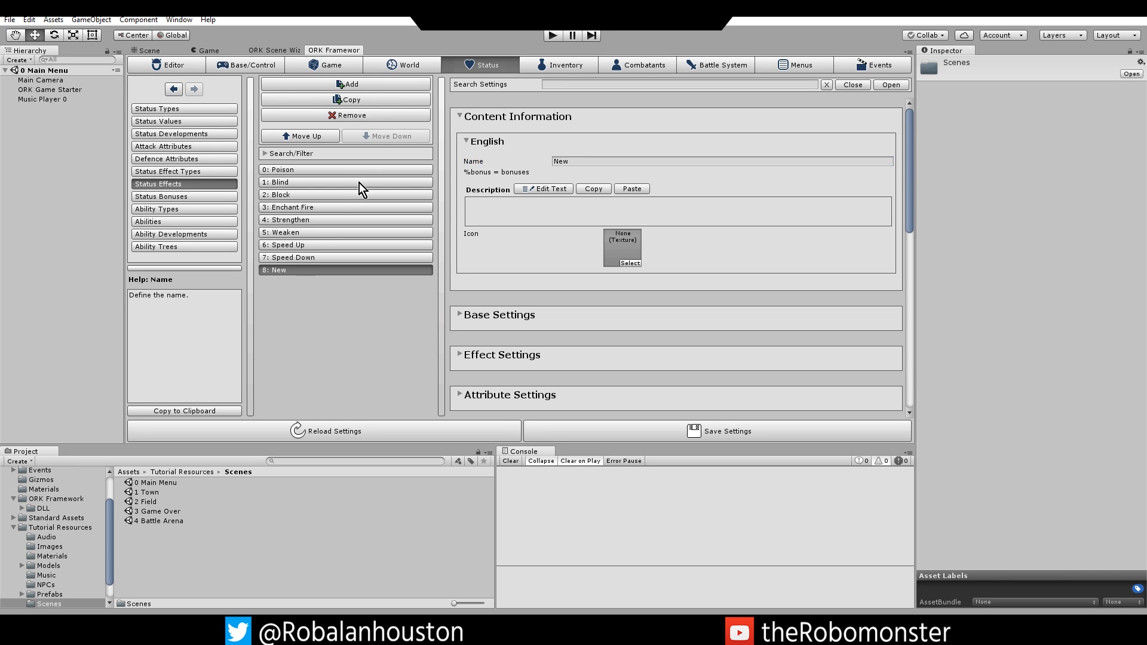
left_click(381, 113)
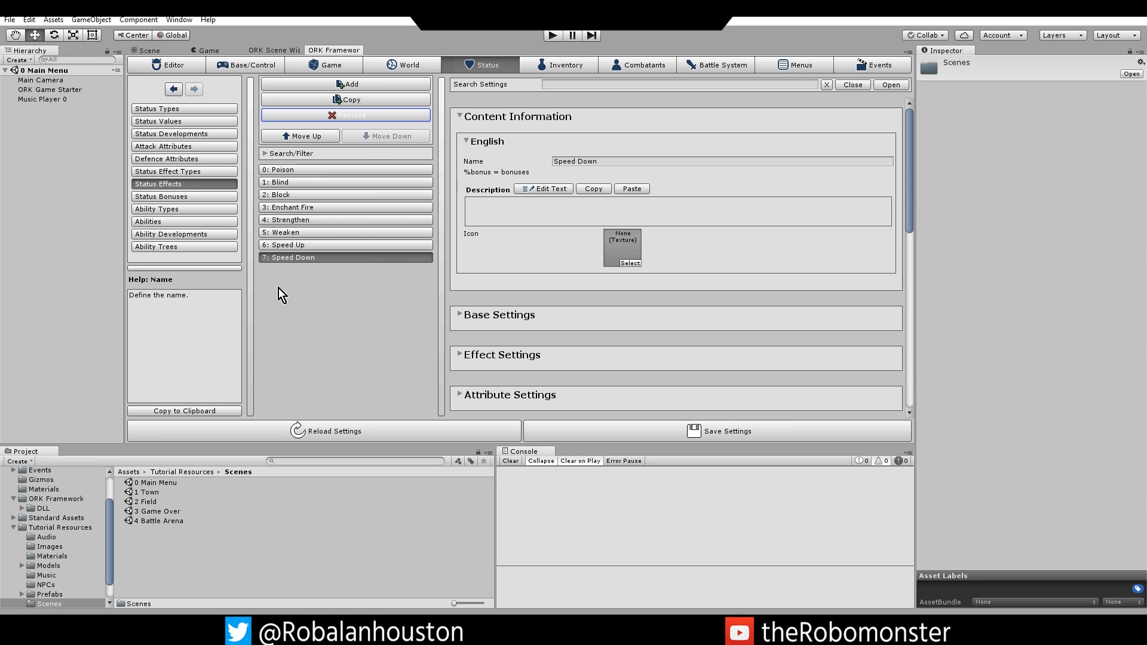
Review the description text of the Poison status effect in its text editor.
left_click(312, 169)
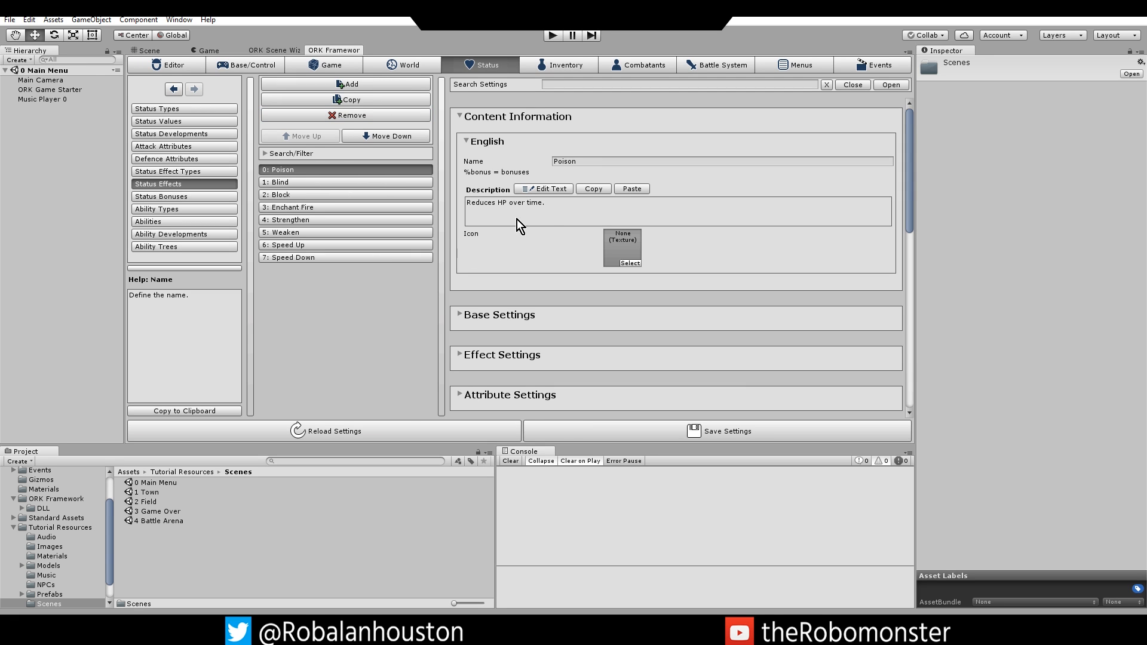
left_click(540, 189)
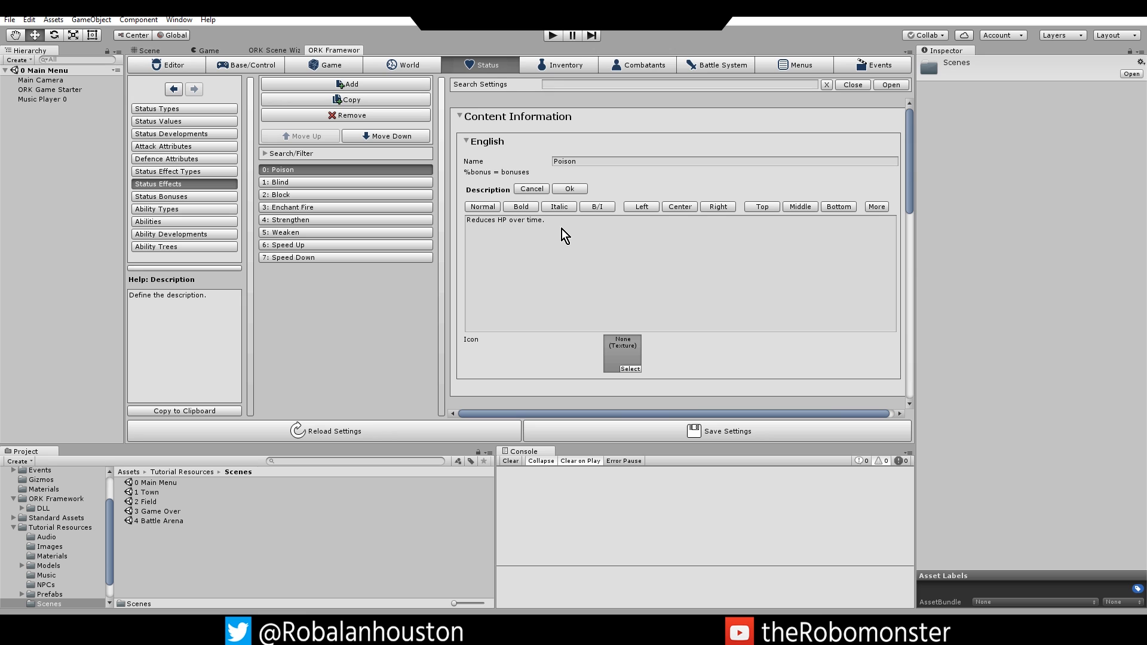
left_click(563, 188)
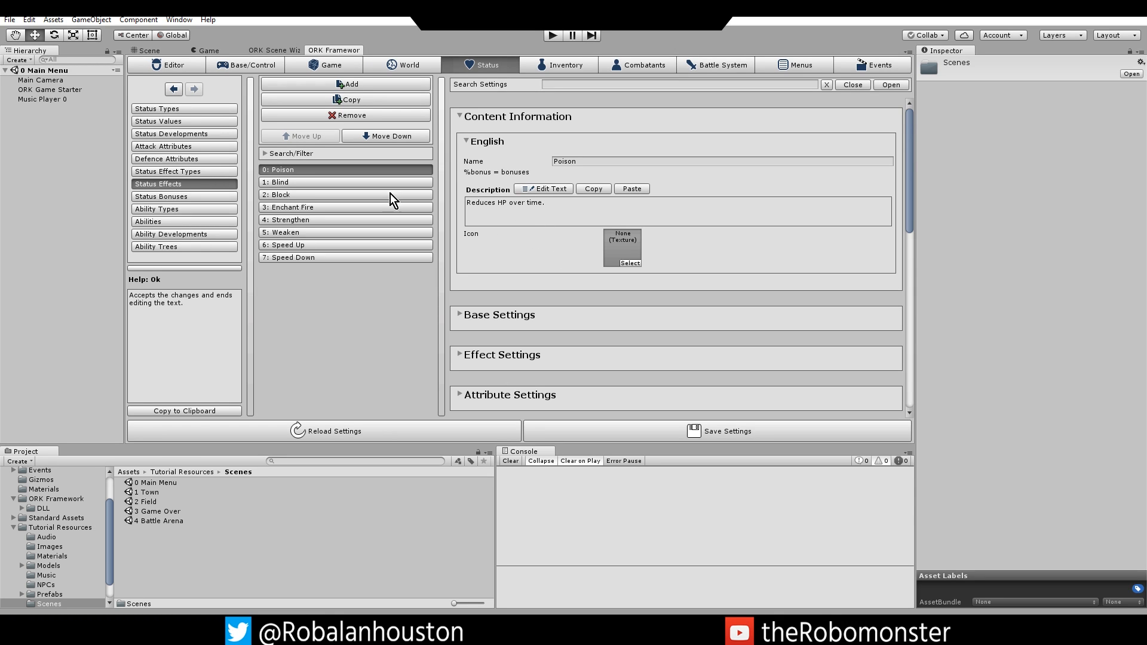
Set the description of the Blind status effect to "Reduces hit chance.".
left_click(292, 182)
left_click(568, 188)
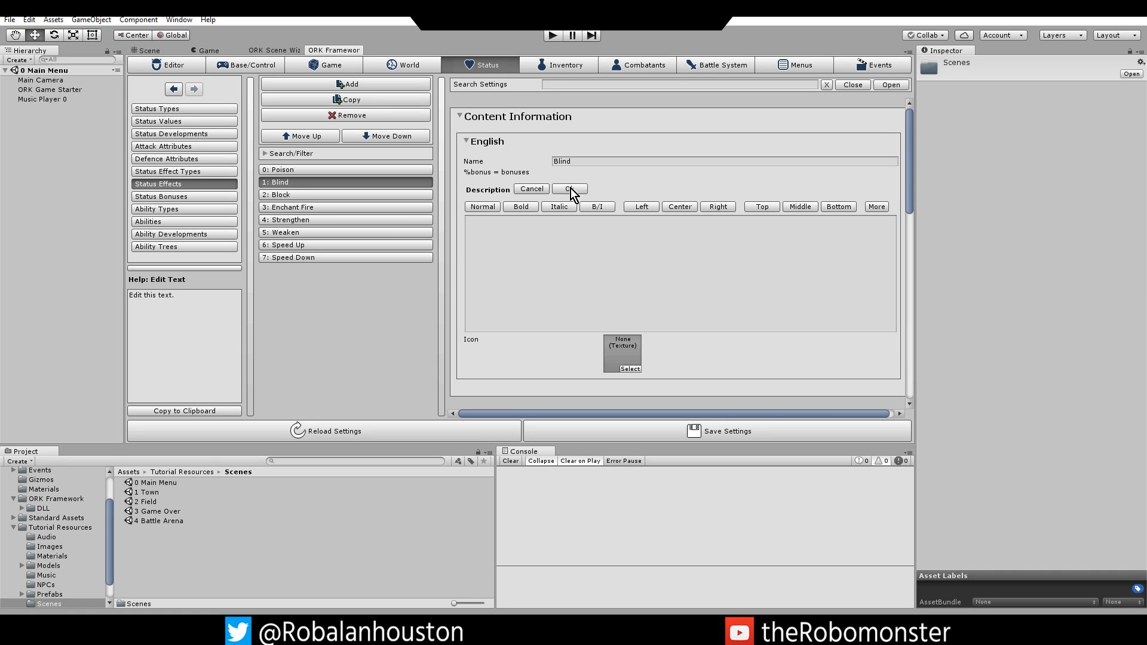
left_click(547, 232)
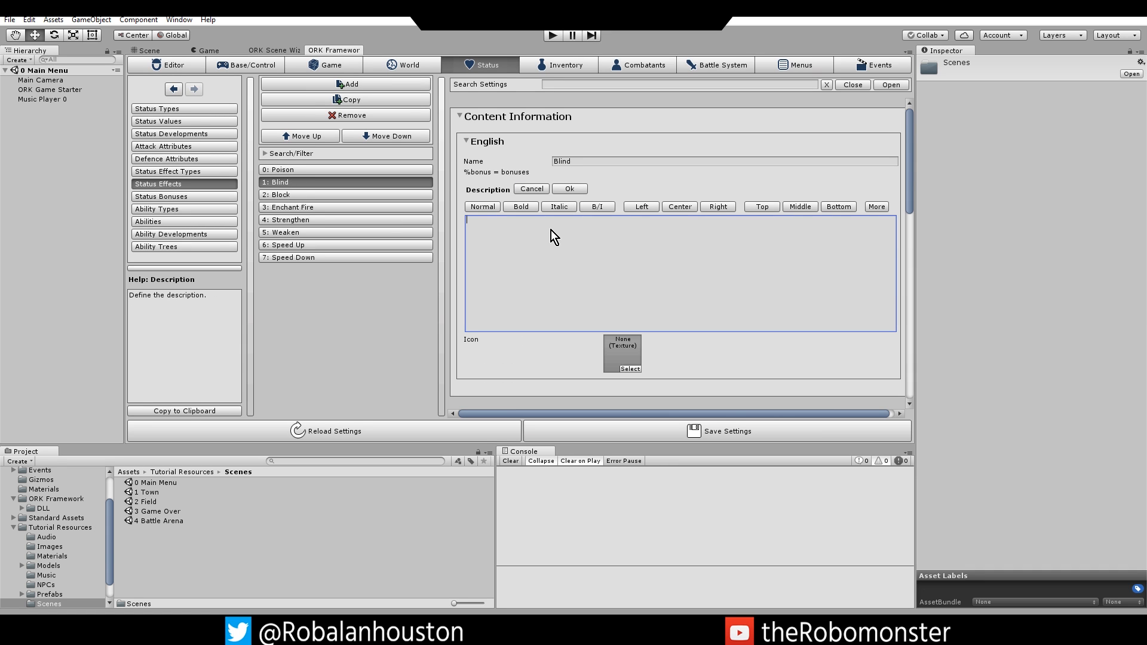
type("Reduces Hit chance.")
left_click(567, 190)
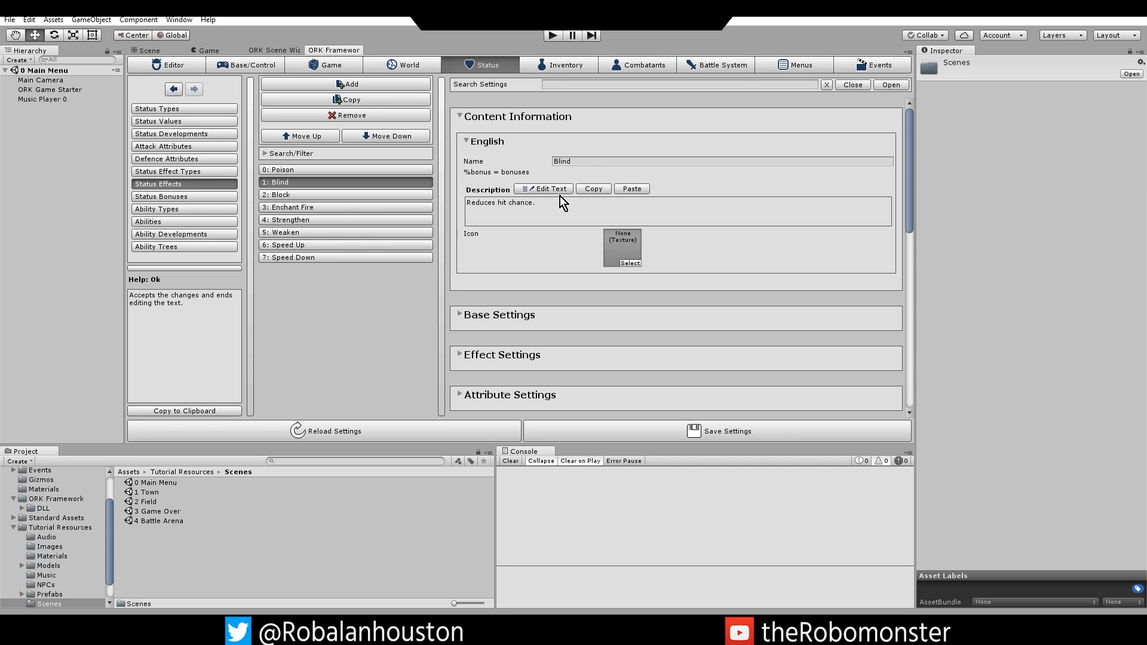
Set the description of the Block status effect to "Blocks using attacks, abilities and items.".
left_click(343, 195)
left_click(544, 189)
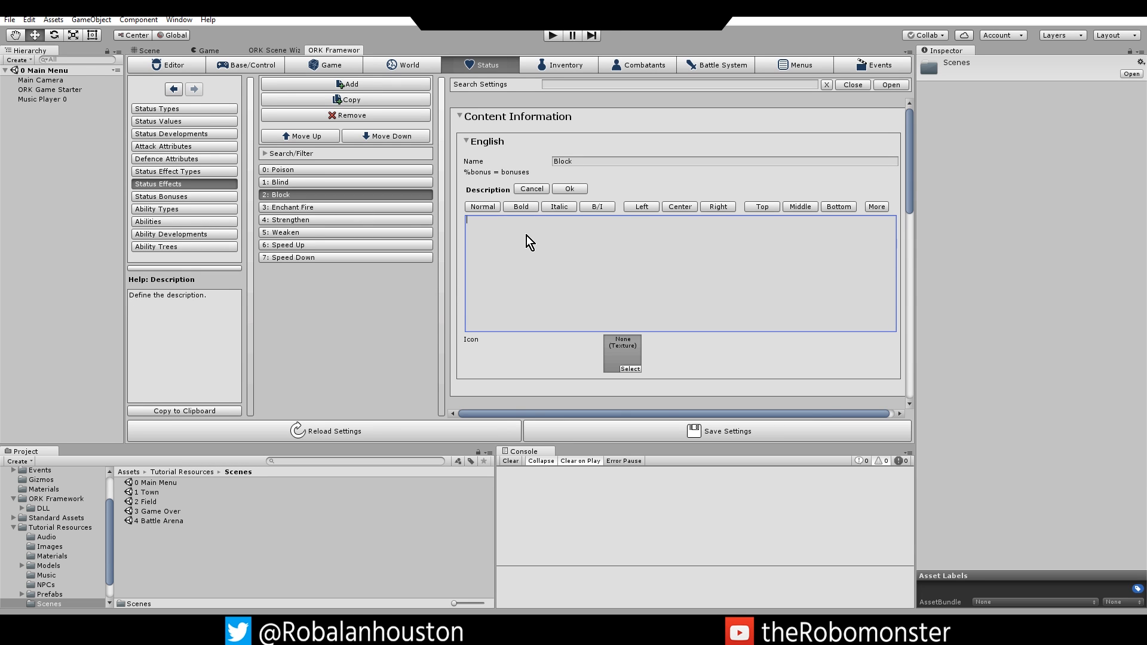
type("Blocks using attacks, abilities and items.")
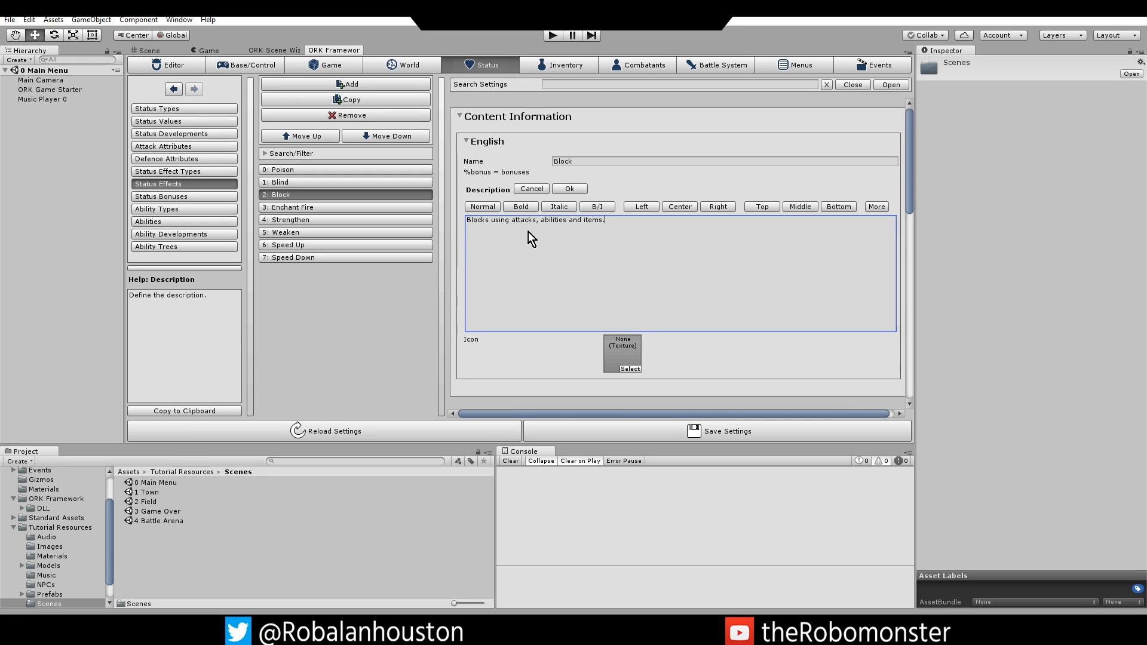
left_click(569, 189)
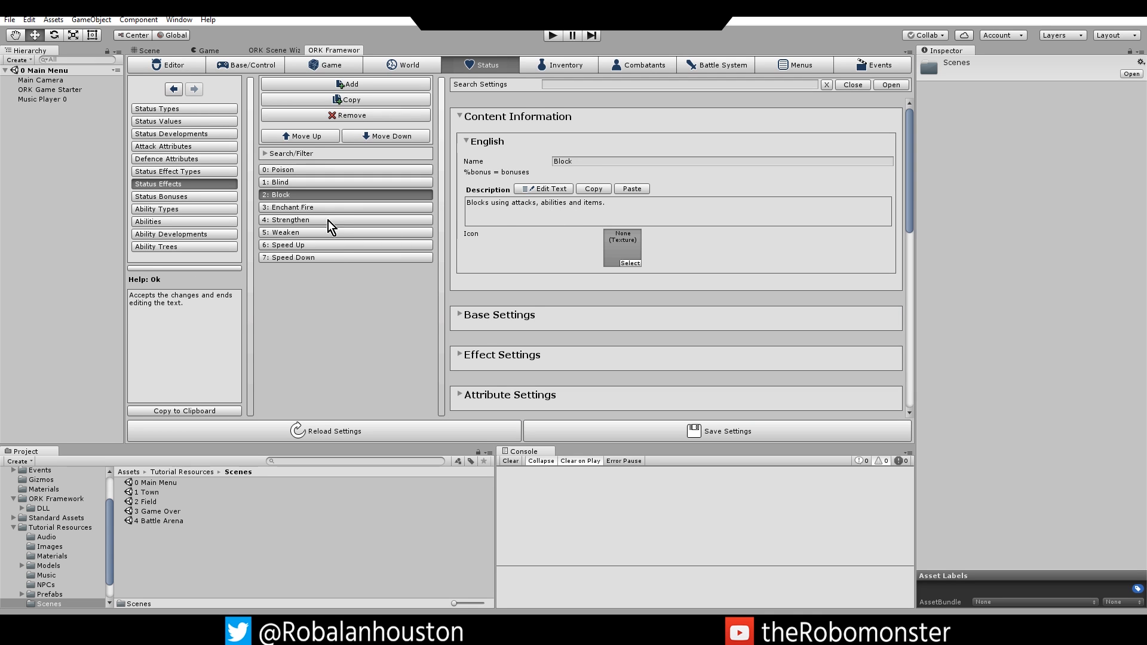
Begin Enchant Fire's description with "Uses the attack attribute Element" and format the word Element in italic.
left_click(352, 209)
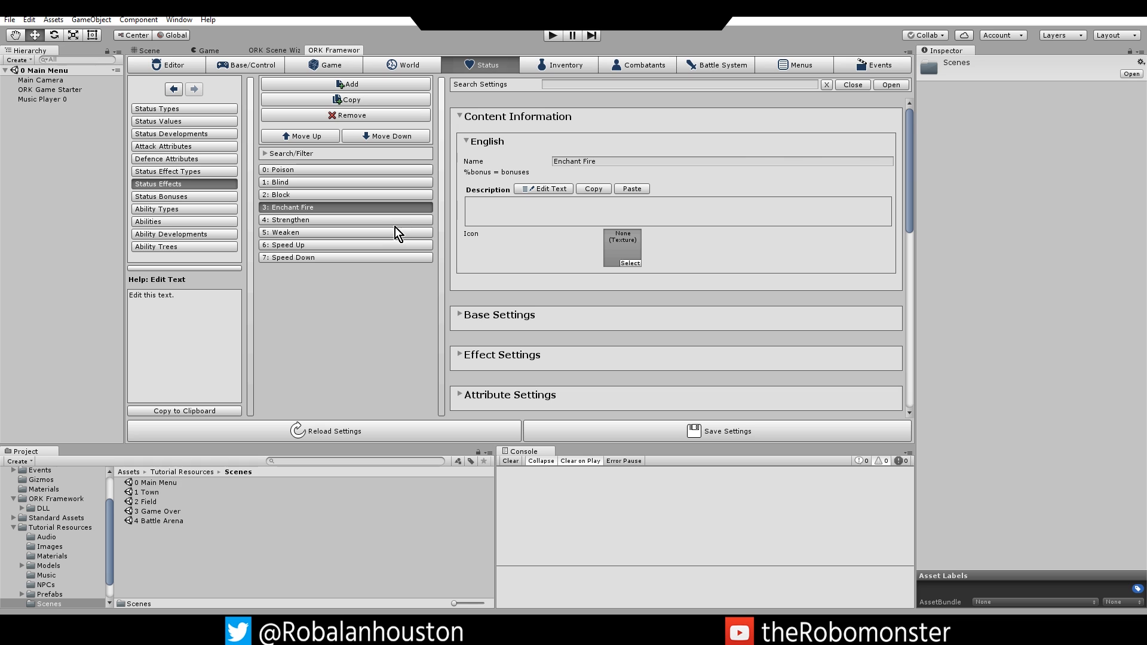
left_click(566, 190)
left_click(519, 225)
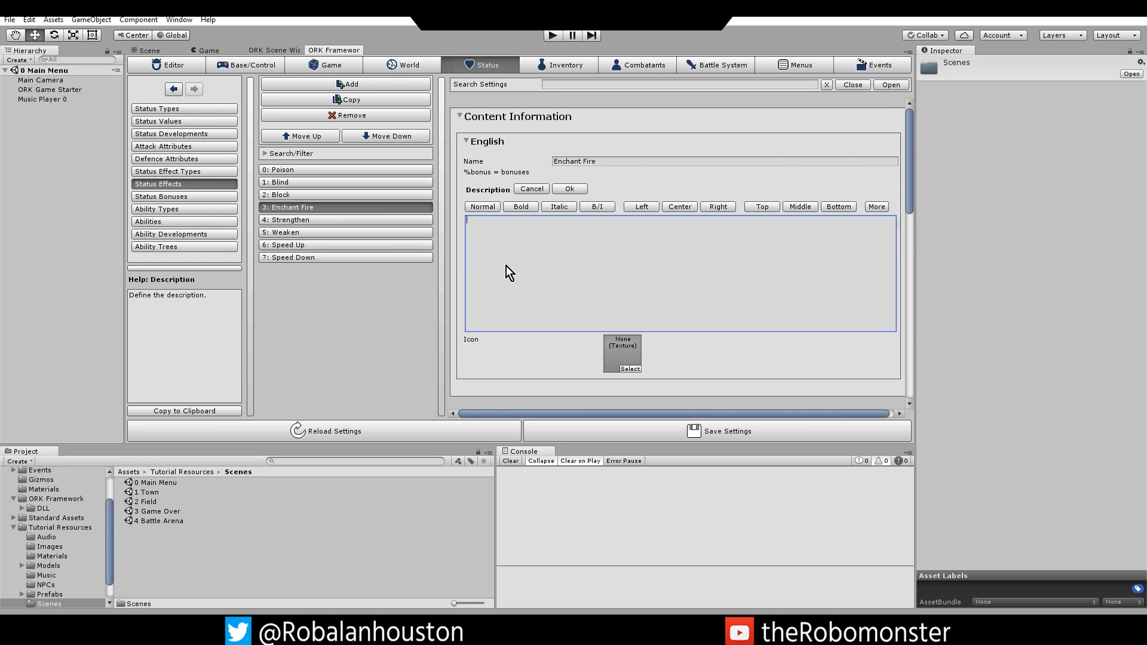
type("Uses the attack attribute Elemn")
key("BackSpace")
type("ent")
double_click(586, 221)
left_click(568, 207)
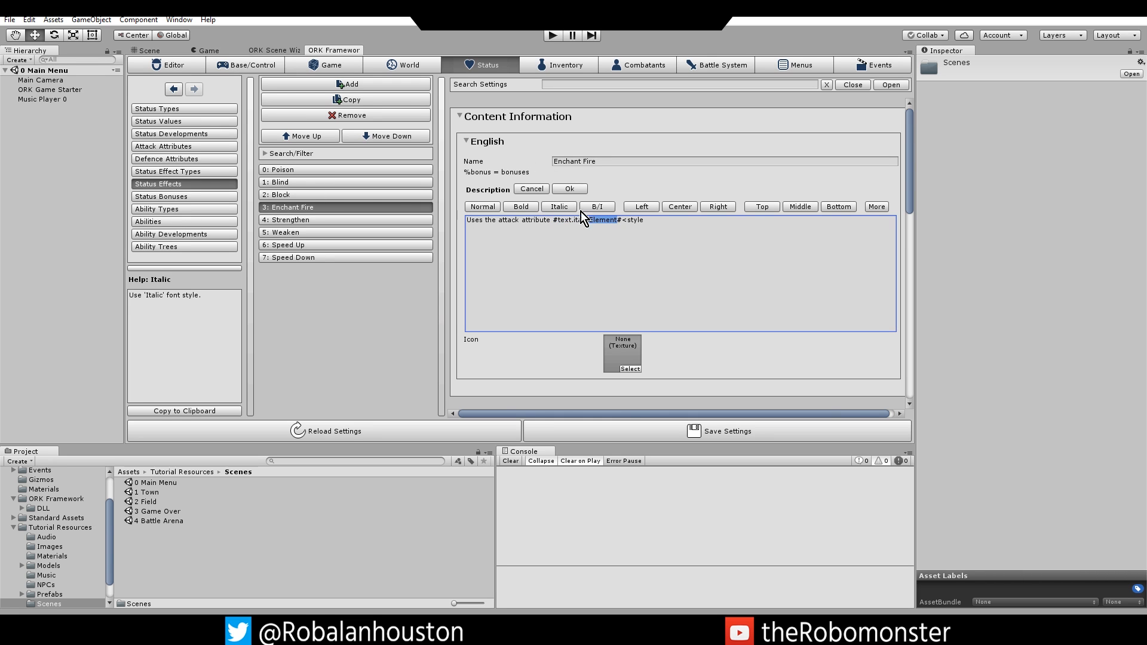
Complete Enchant Fire's description with "sub-attribute Fire for some abilities.", format the word Fire in italic, and accept the text.
left_click(656, 221)
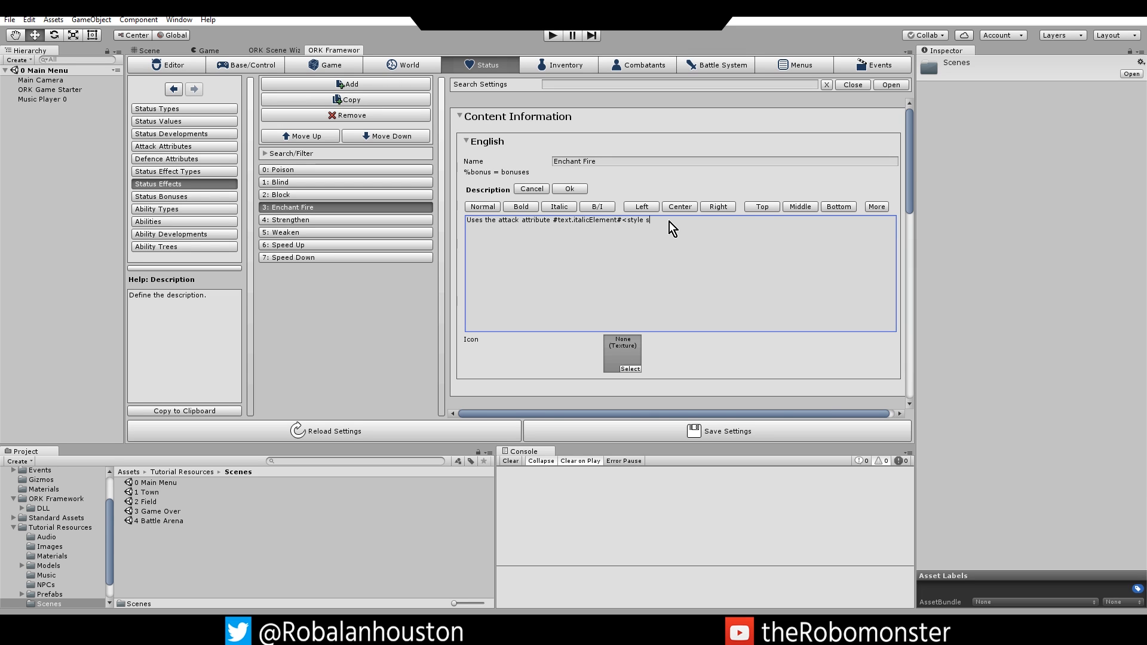
type("sub-attrib")
type("Fire for some abilities.")
double_click(697, 219)
left_click(550, 206)
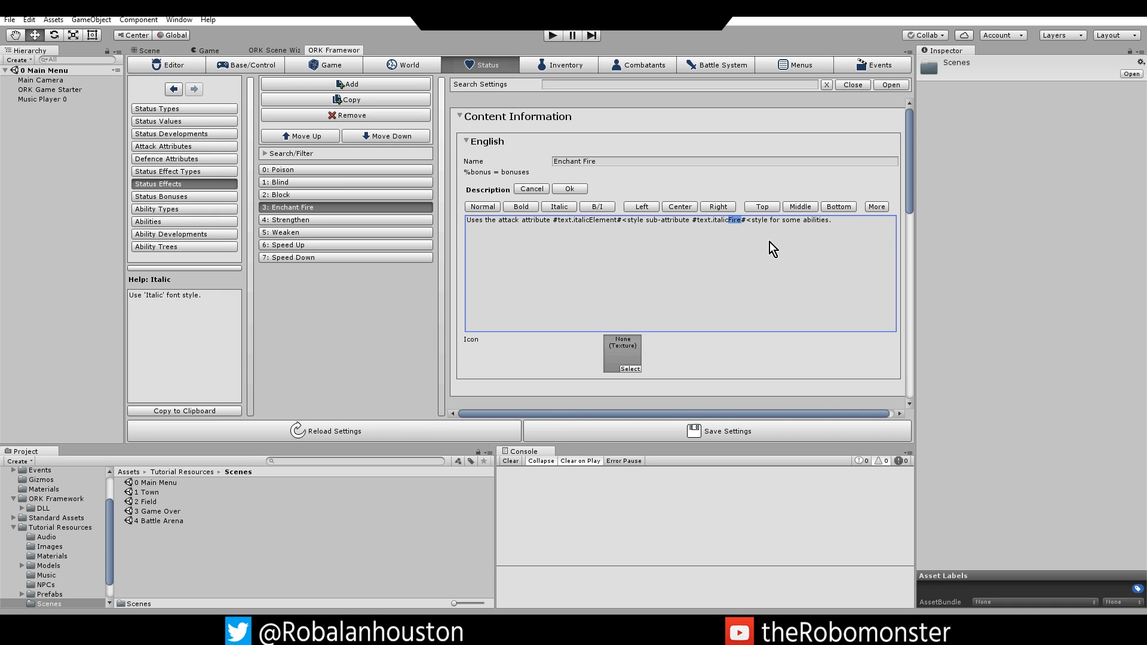
left_click(575, 188)
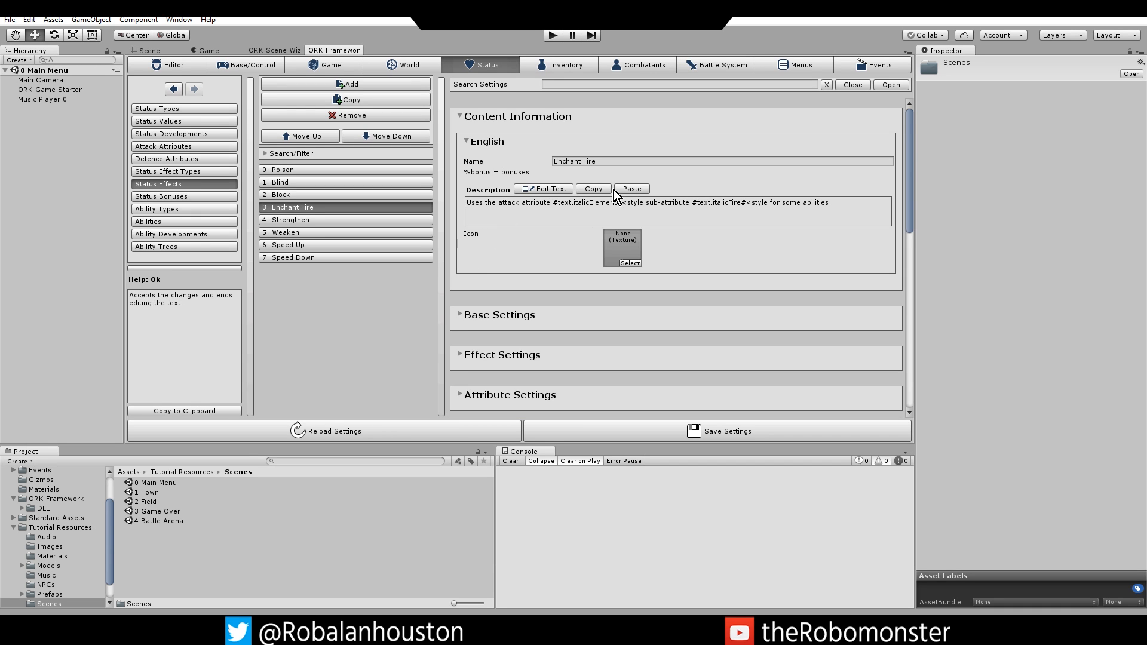
Set the description of the Strengthen status effect to "Increase ATK and DEF.".
left_click(308, 221)
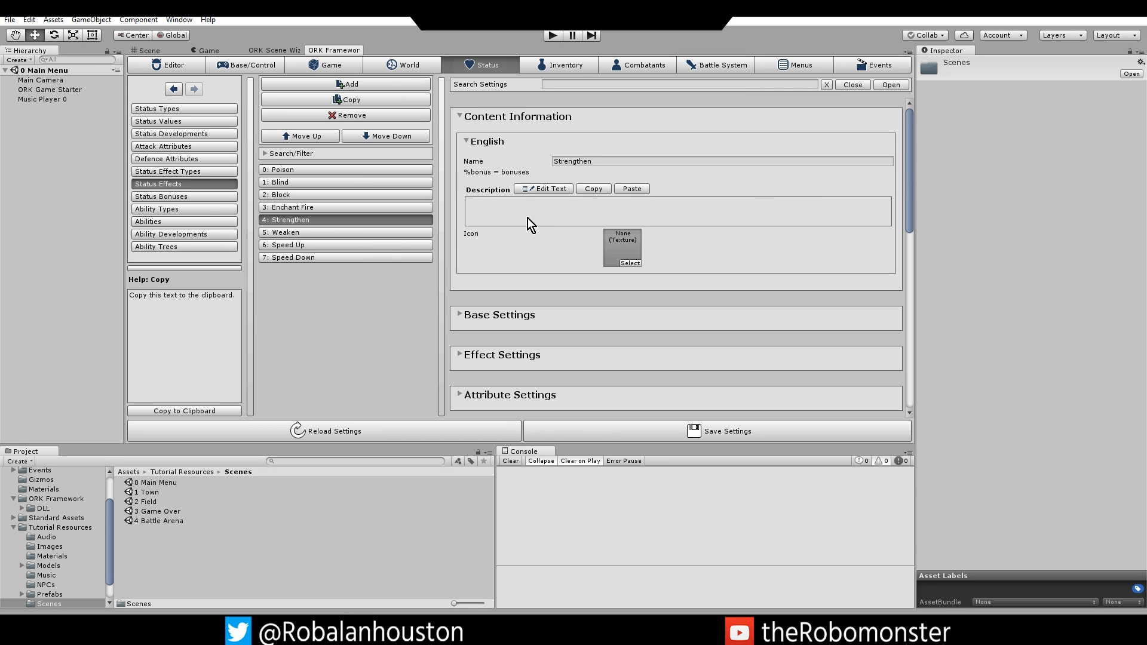
left_click(561, 190)
left_click(503, 224)
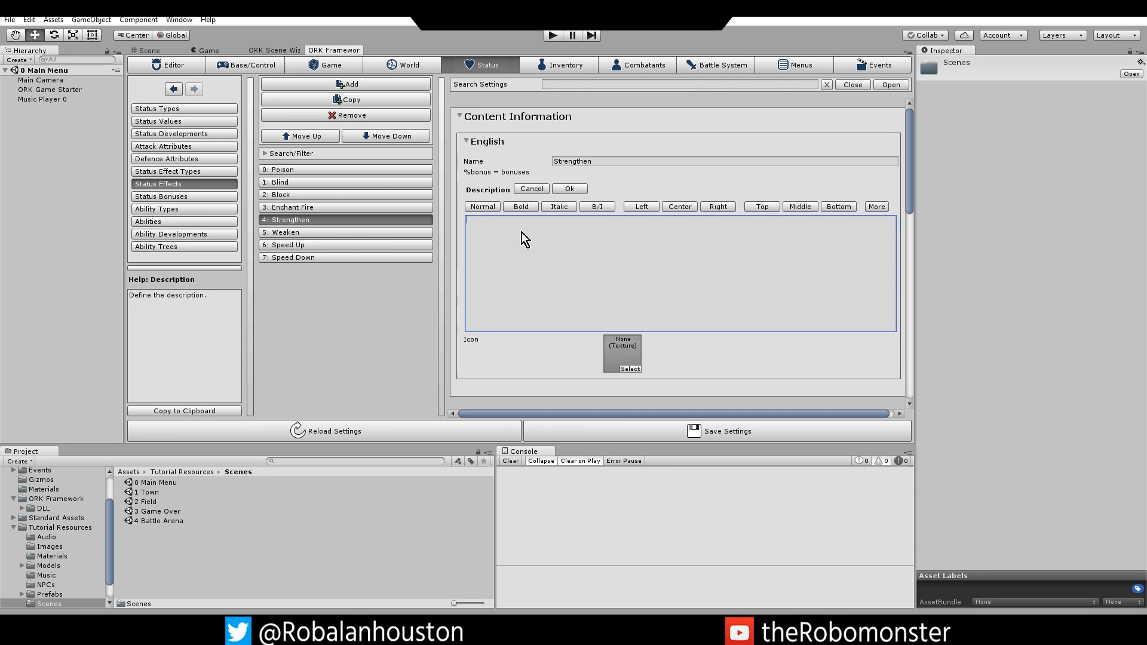
type("Increase ATK and DEF.")
left_click(574, 190)
Describe the Weaken status effect as decreasing ATK and DEF, accept the text, and select the Speed Up effect.
left_click(305, 233)
left_click(550, 190)
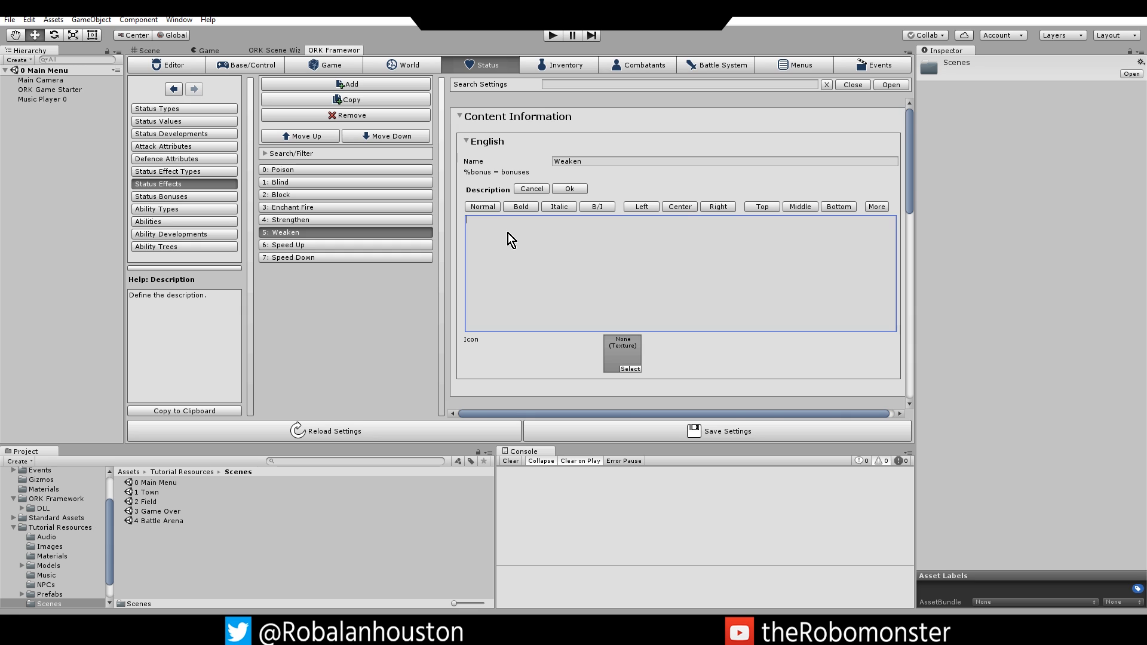
type("reases ATK and DEF.")
left_click(347, 246)
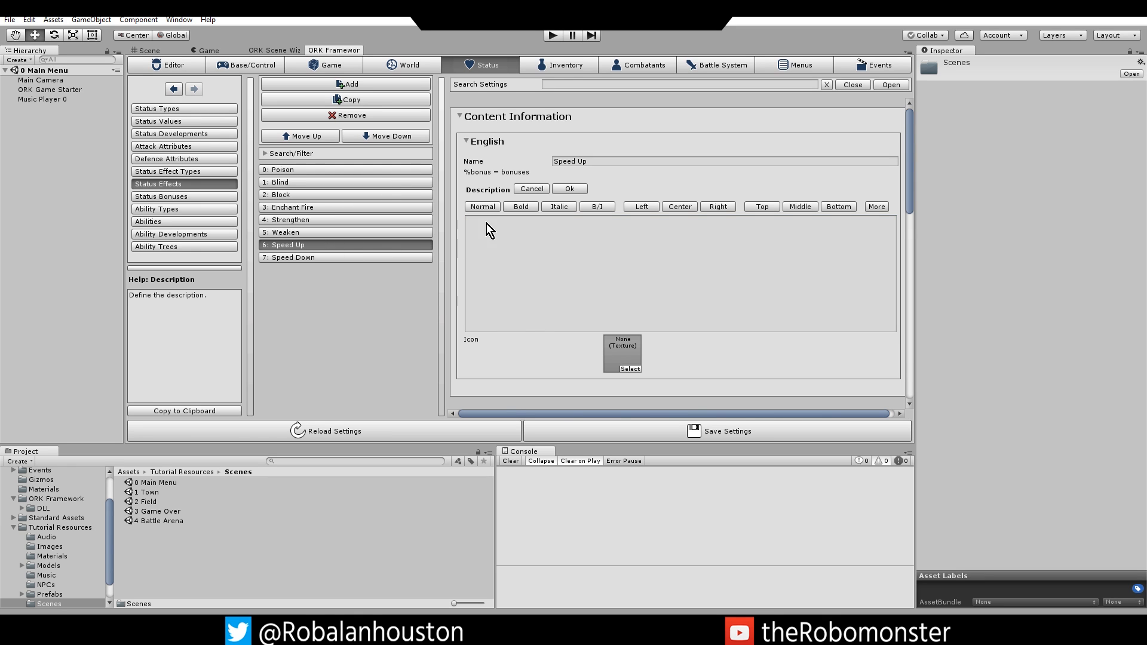
left_click(564, 191)
left_click(324, 232)
left_click(328, 245)
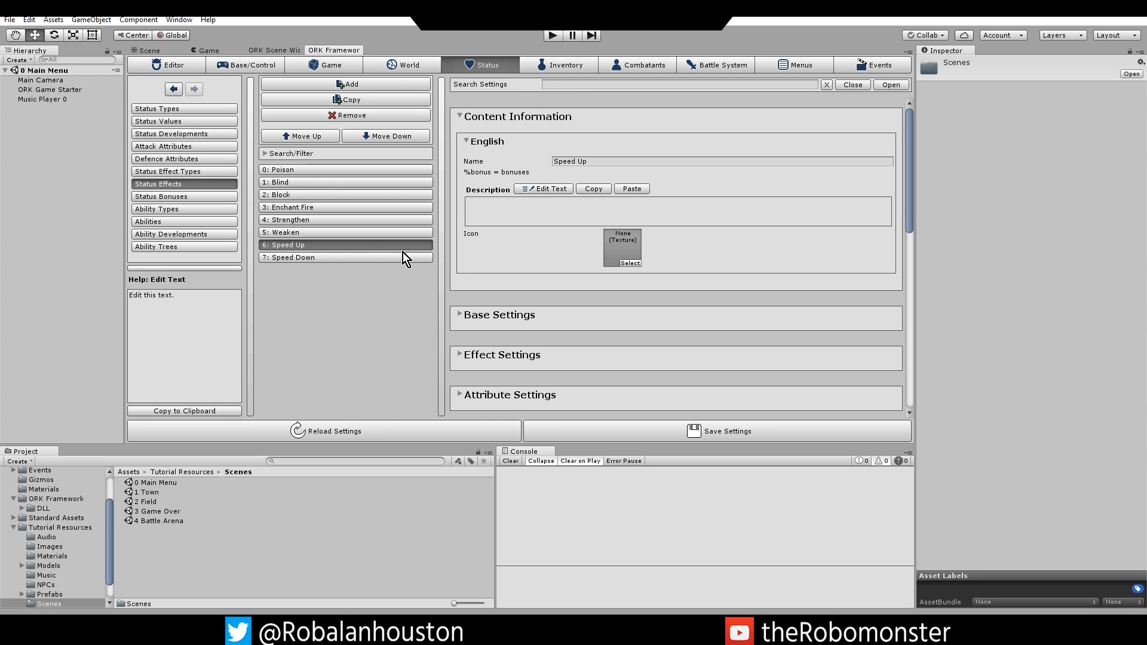
Set the description of the Speed Up status effect to "Increases AGI." and accept the text.
left_click(548, 188)
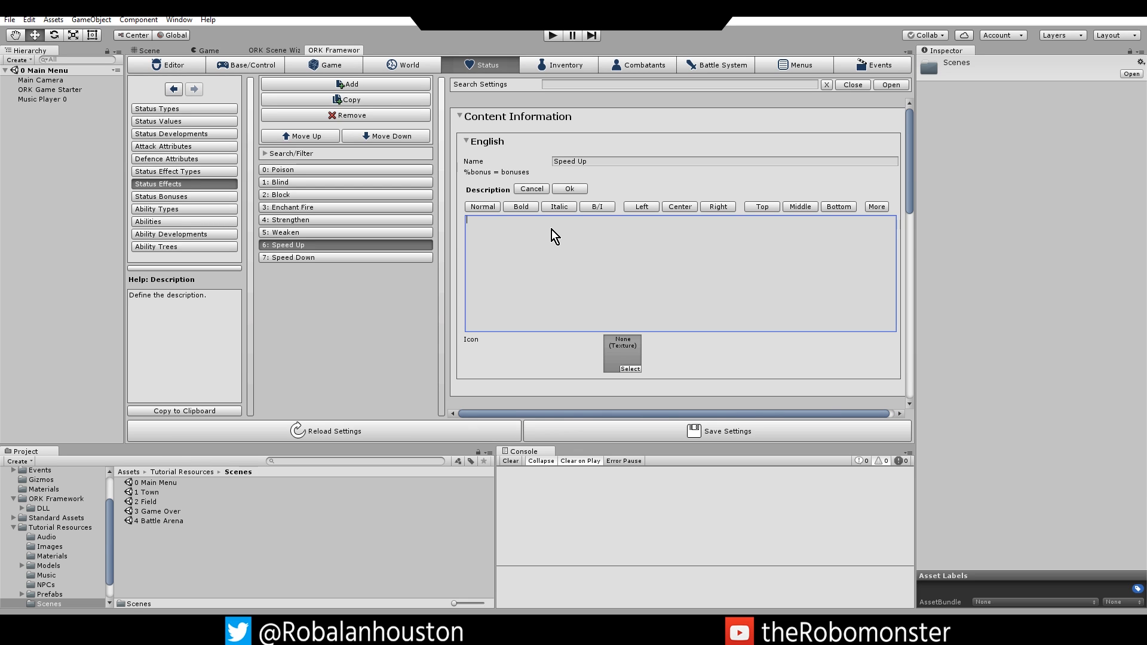
type("Increases AGI.")
left_click(569, 188)
Set the description of the Speed Down status effect to "Decreases AGI." and accept the text.
left_click(429, 257)
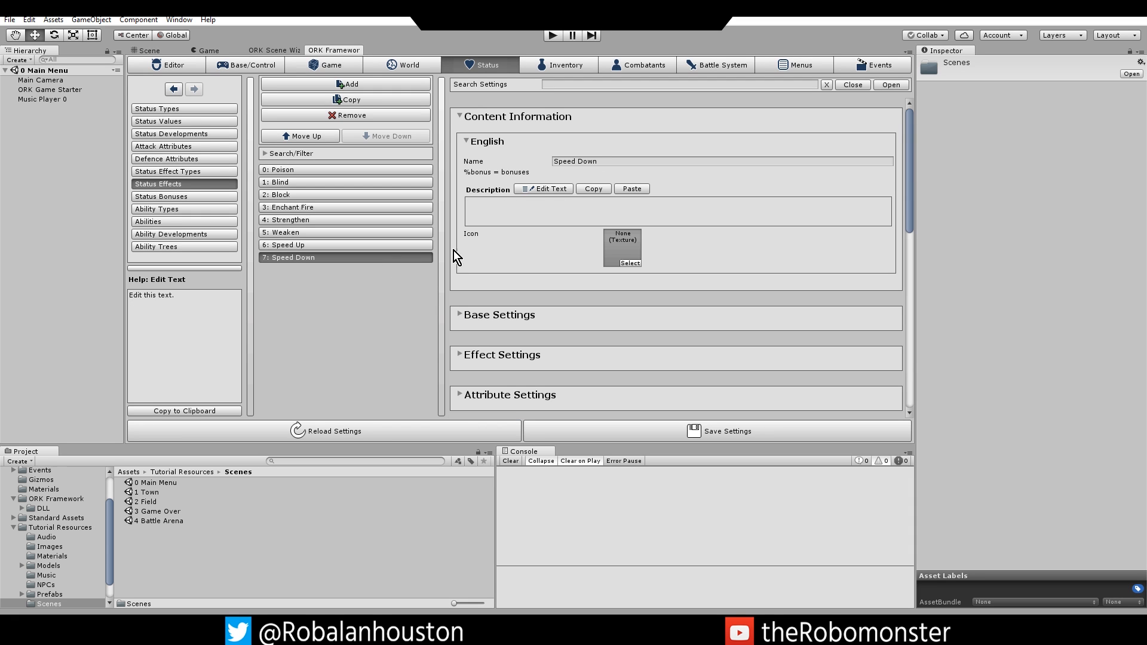
left_click(515, 190)
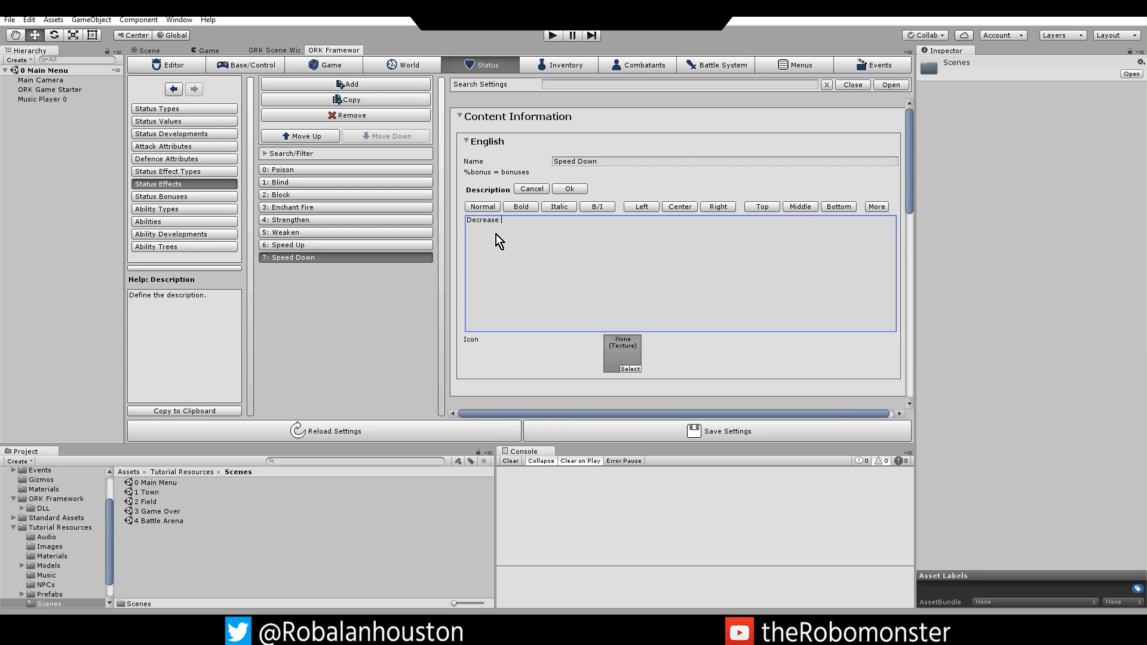
type("Decreases AGI.")
left_click(569, 189)
Review Speed Up's description and examine the Base, Effect and Attribute Settings of the Poison status effect.
left_click(381, 245)
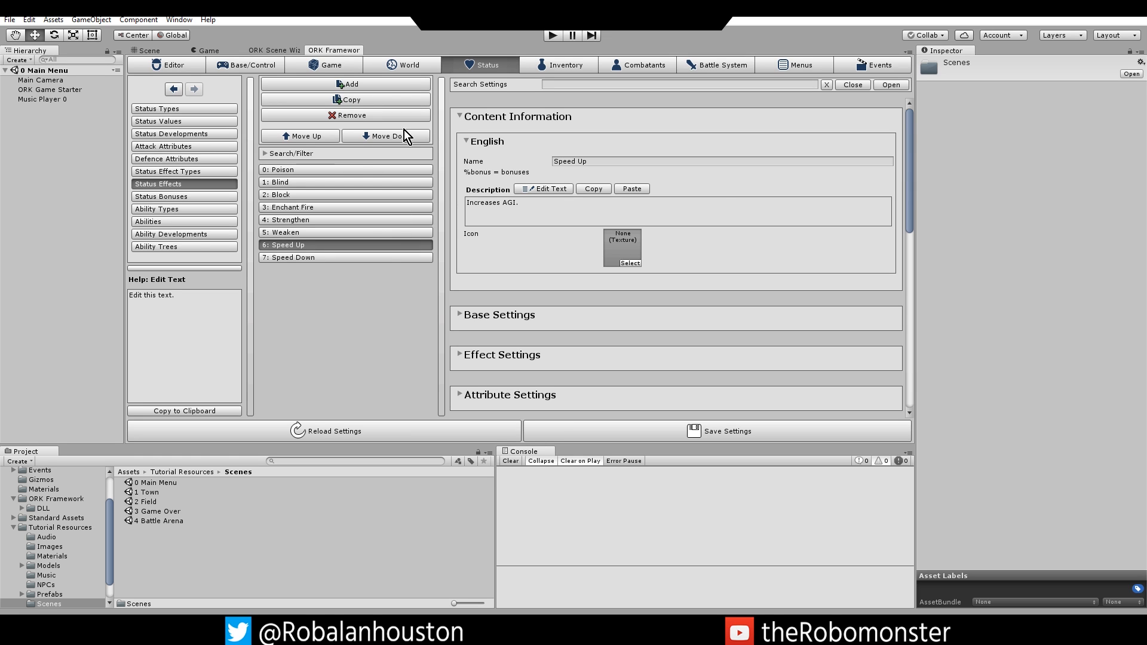
left_click(346, 170)
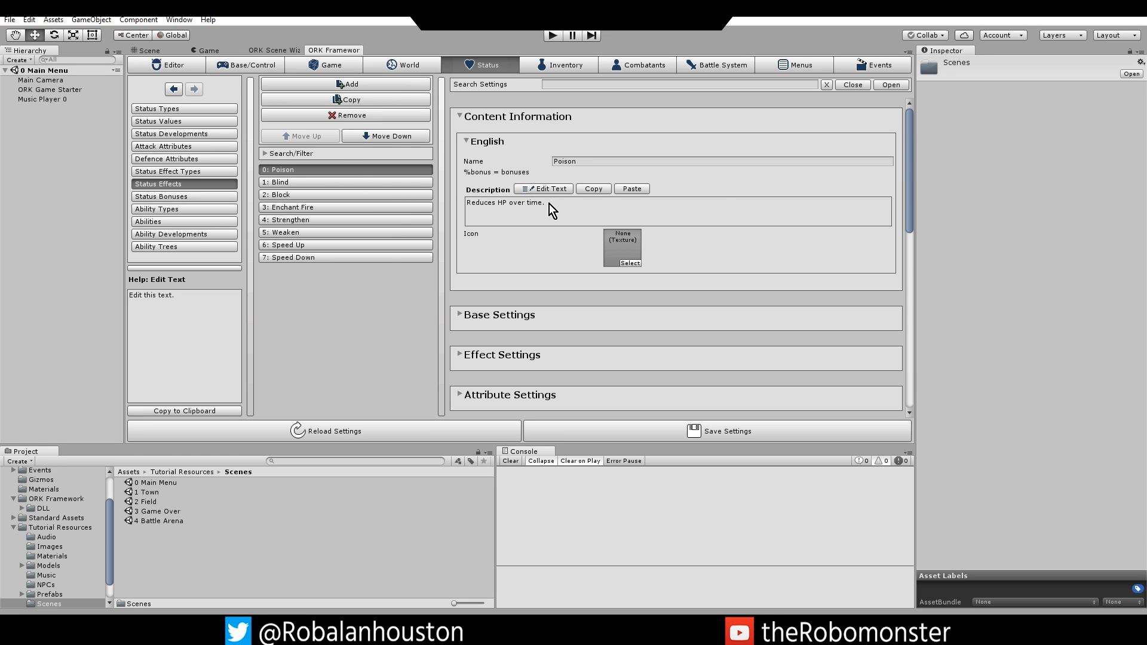
left_click(460, 116)
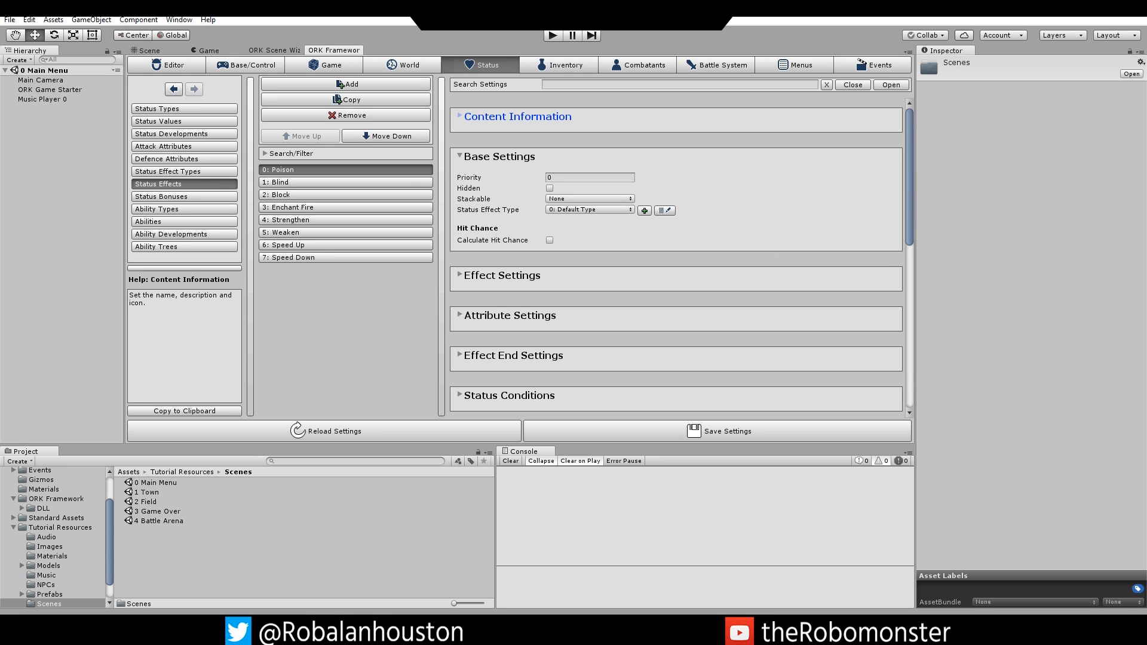
left_click(459, 155)
left_click(464, 196)
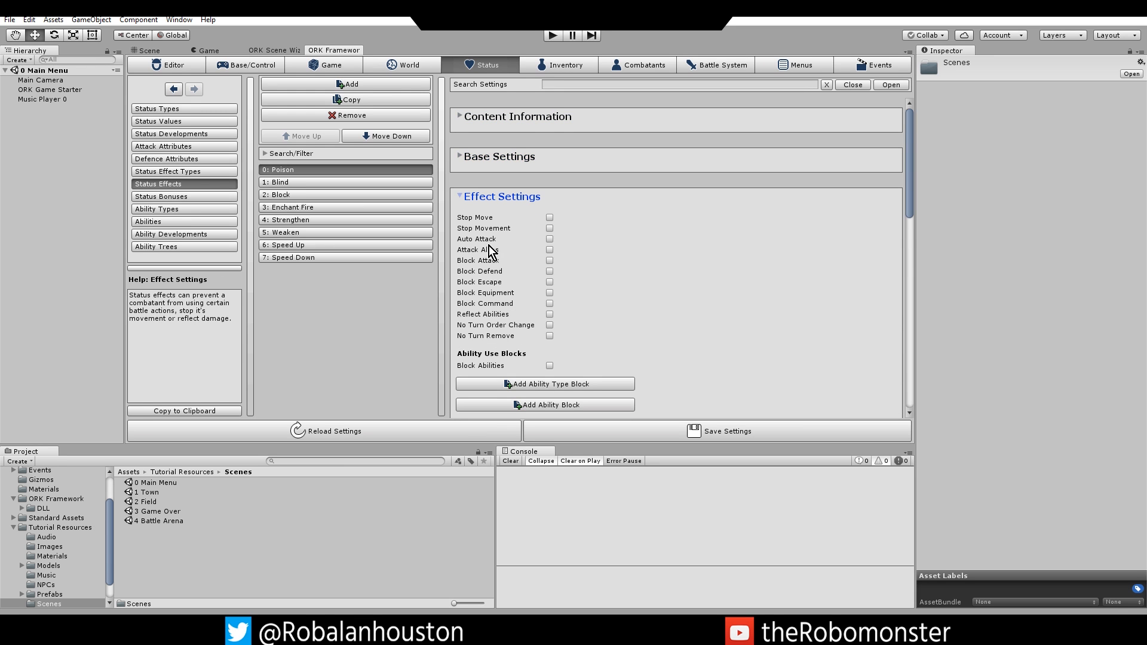
scroll(496, 264, "down", 2)
scroll(520, 299, "down", 1)
scroll(537, 323, "up", 2)
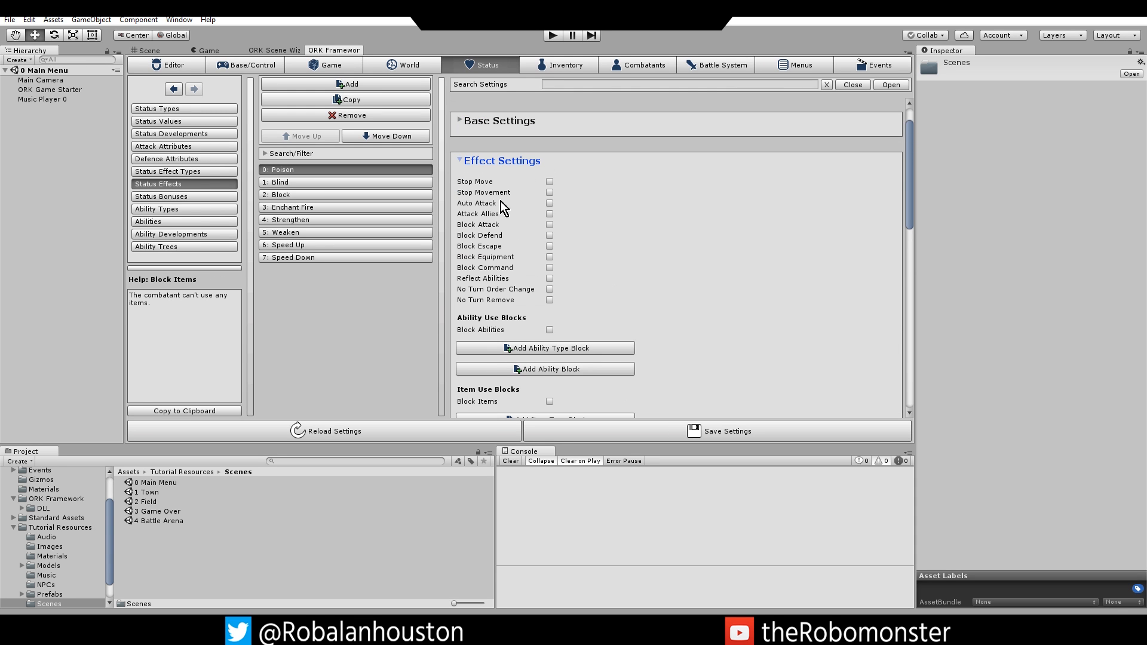
left_click(459, 160)
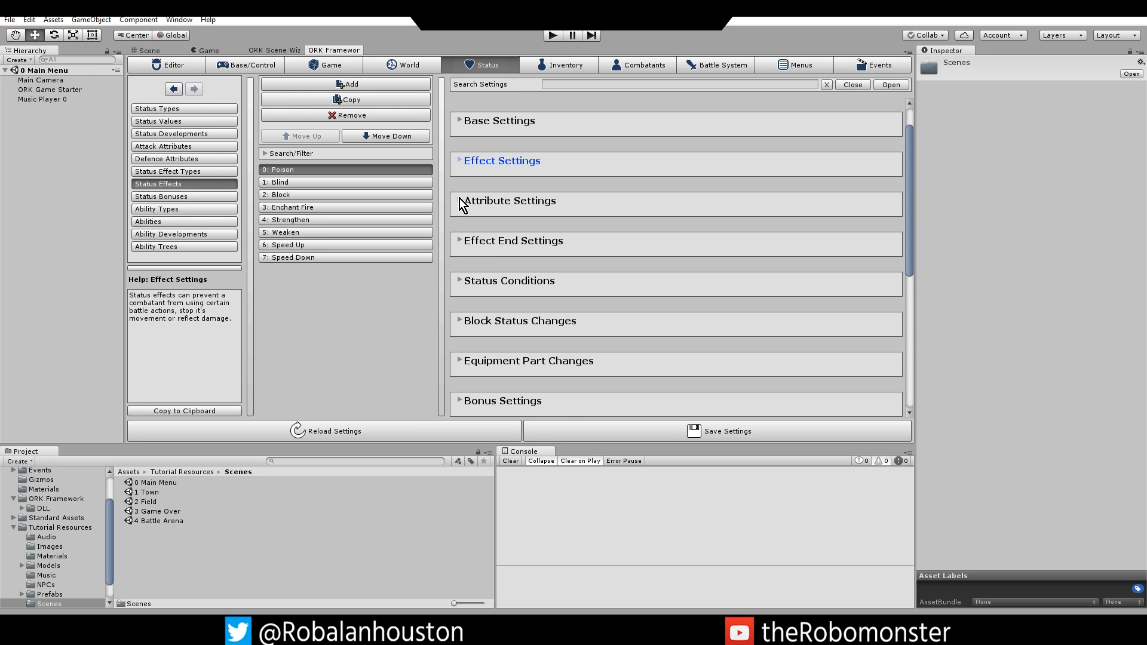
left_click(460, 199)
left_click(461, 201)
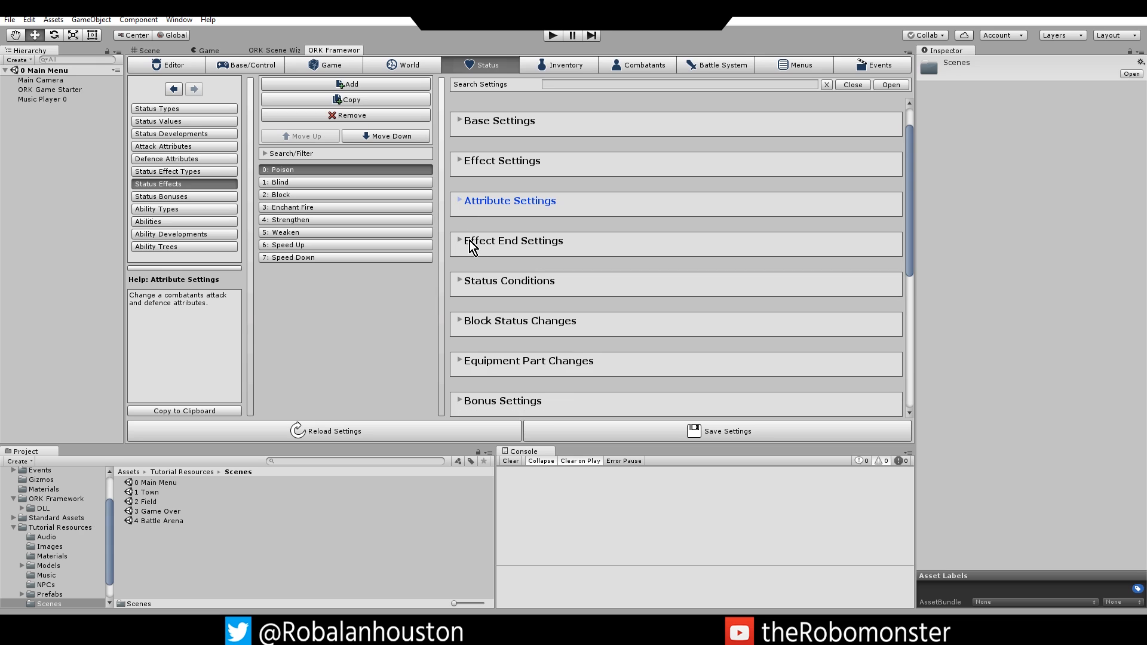
Examine Poison's Effect End Settings, reading the End After options and the help for the duration's Value Type and Value.
left_click(462, 241)
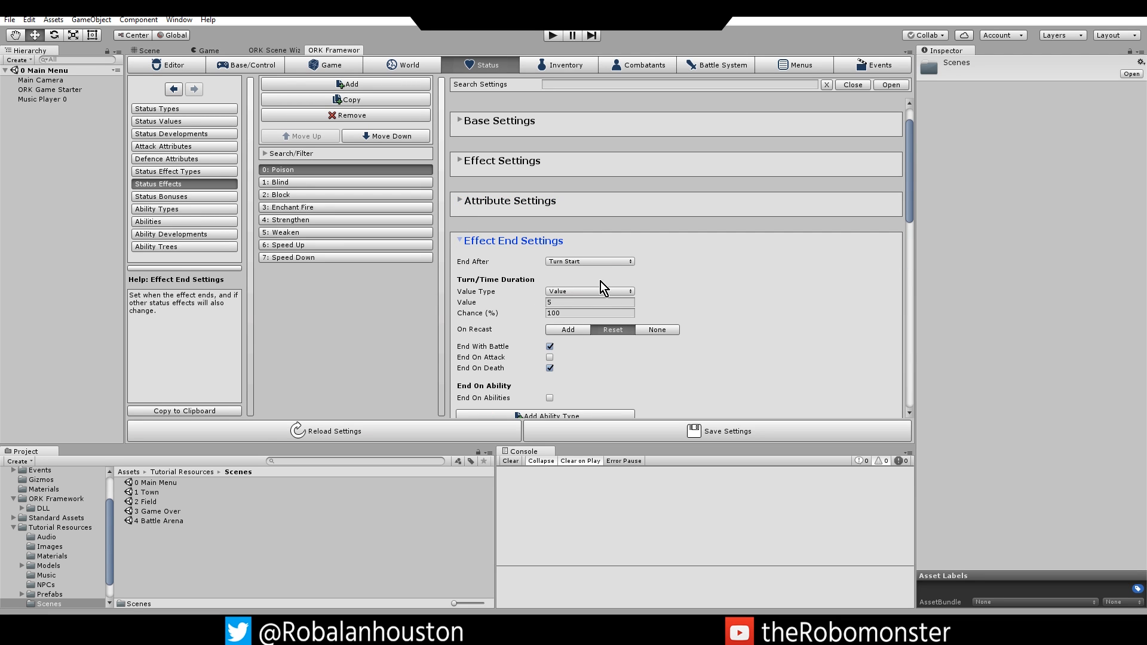
left_click(598, 264)
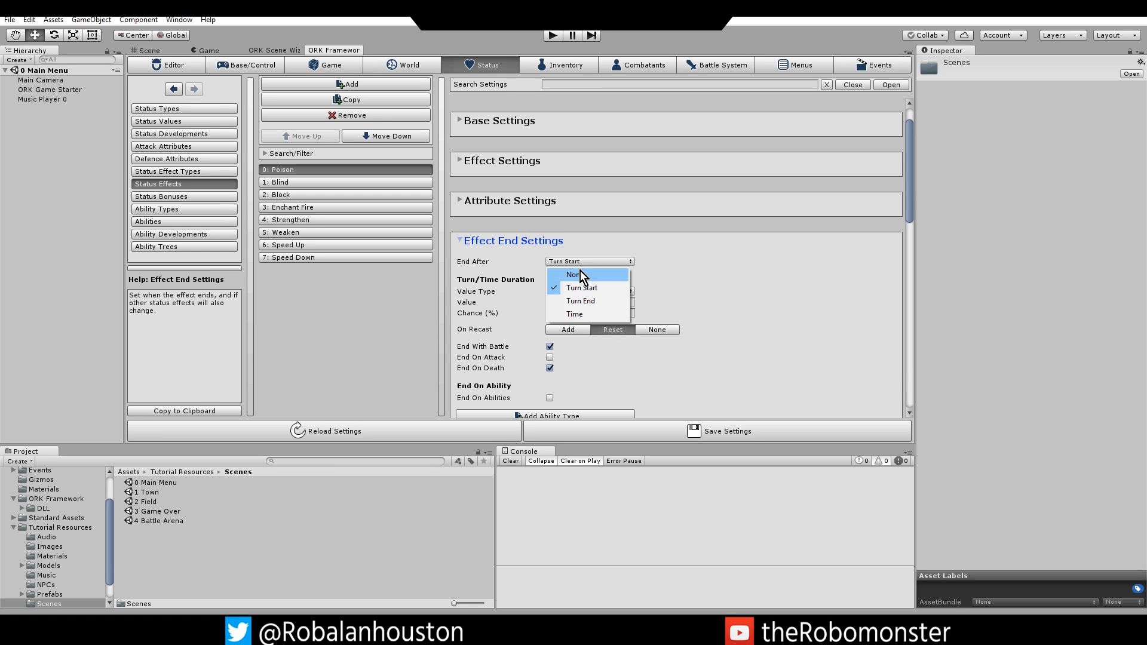
left_click(475, 264)
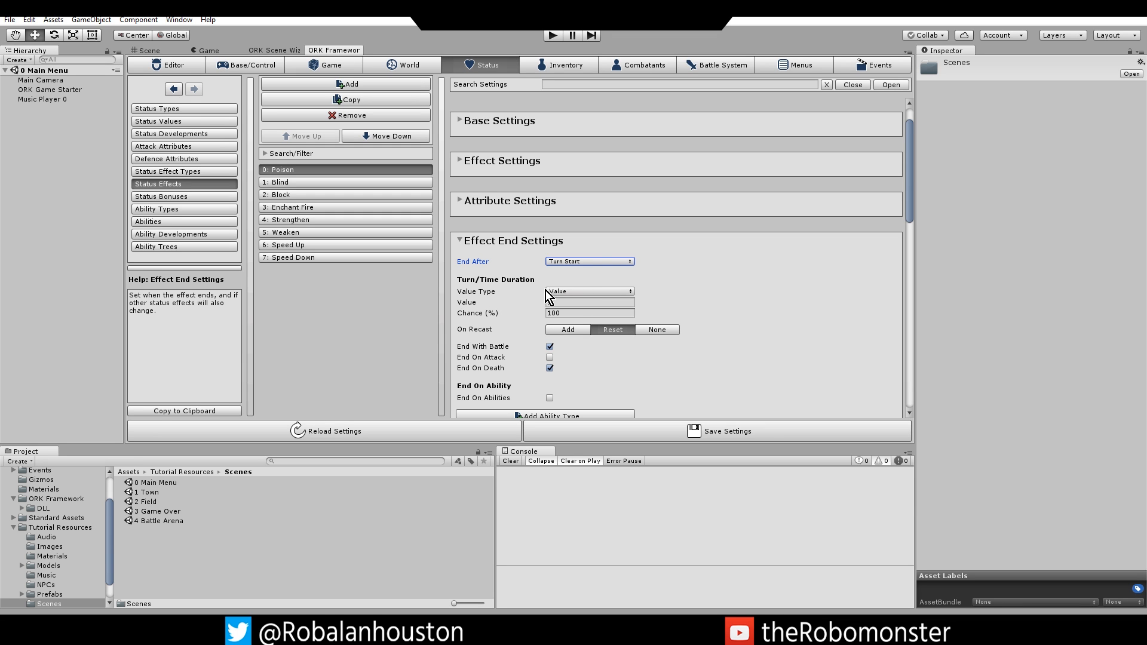
left_click(568, 292)
left_click(685, 292)
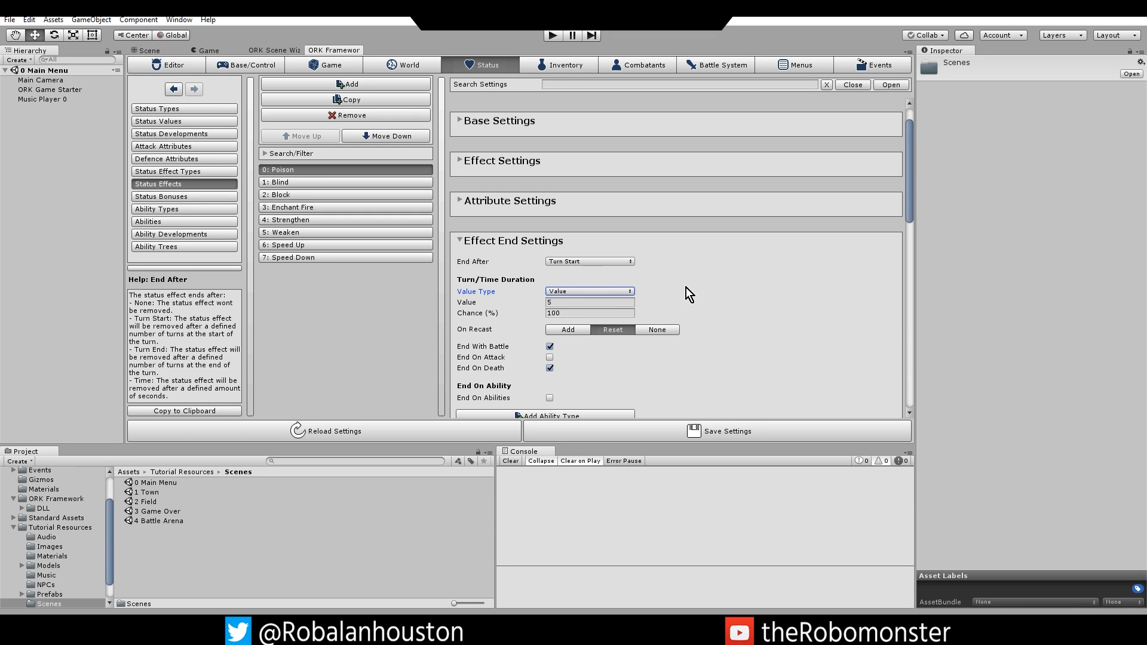
left_click(472, 303)
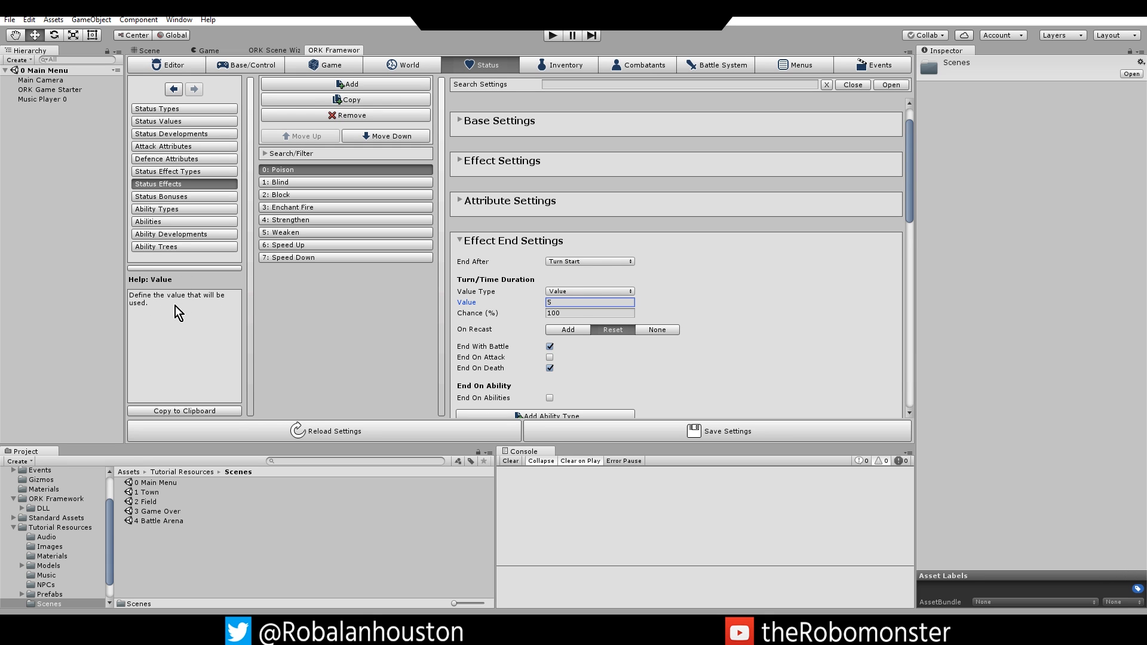
left_click(467, 293)
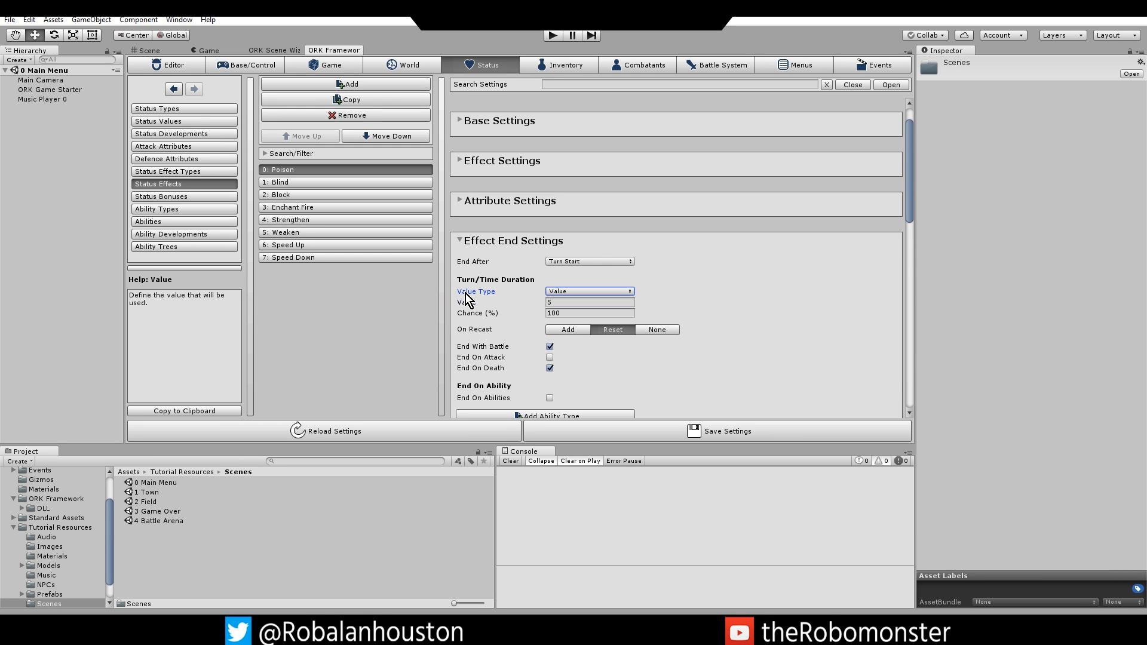
left_click(472, 263)
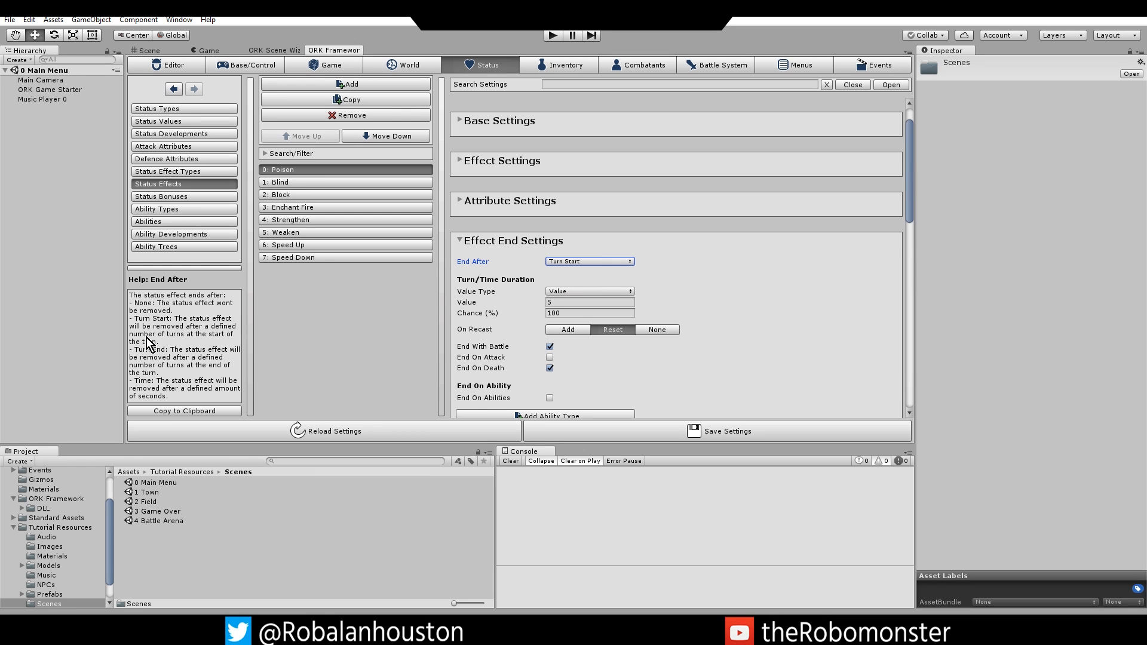
left_click(559, 261)
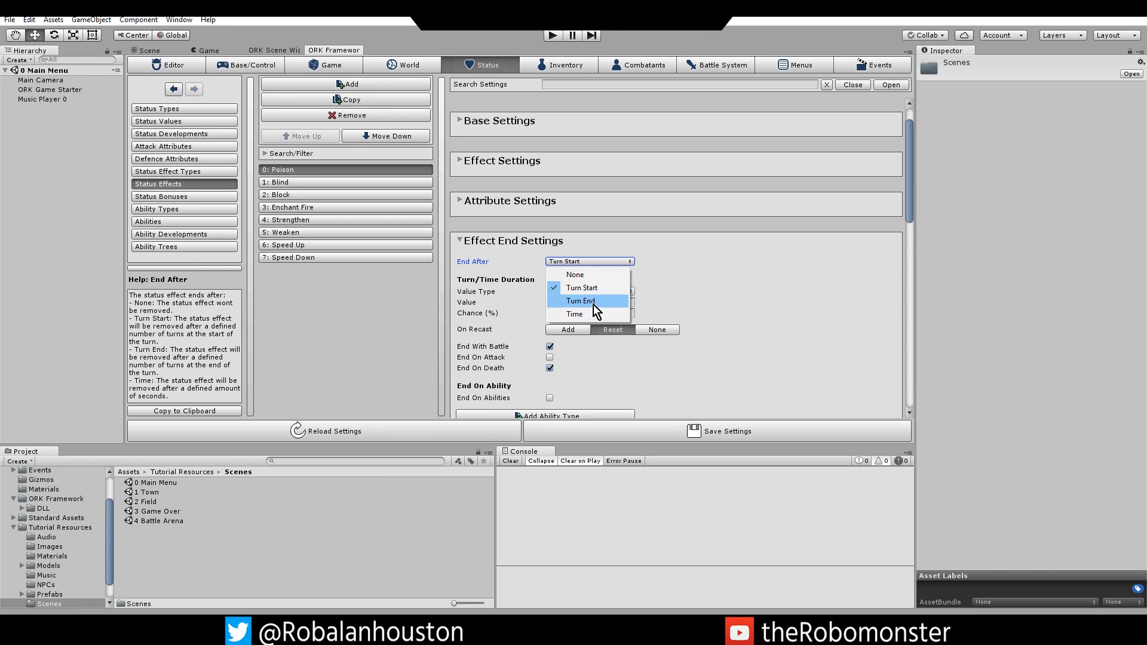
left_click(494, 269)
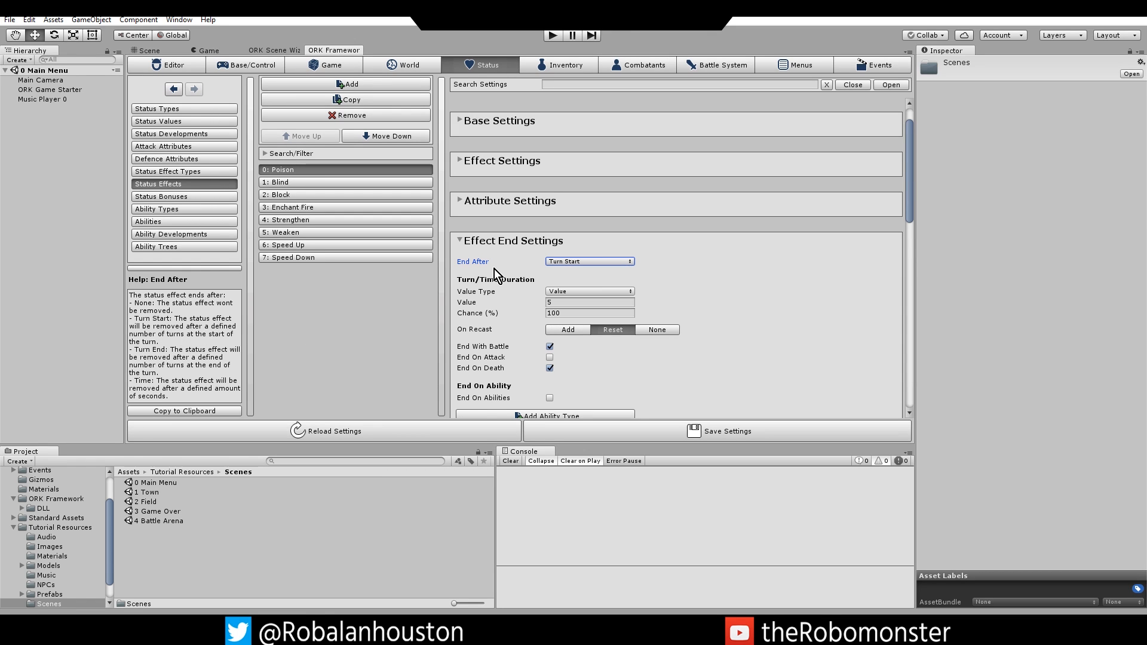
left_click(473, 294)
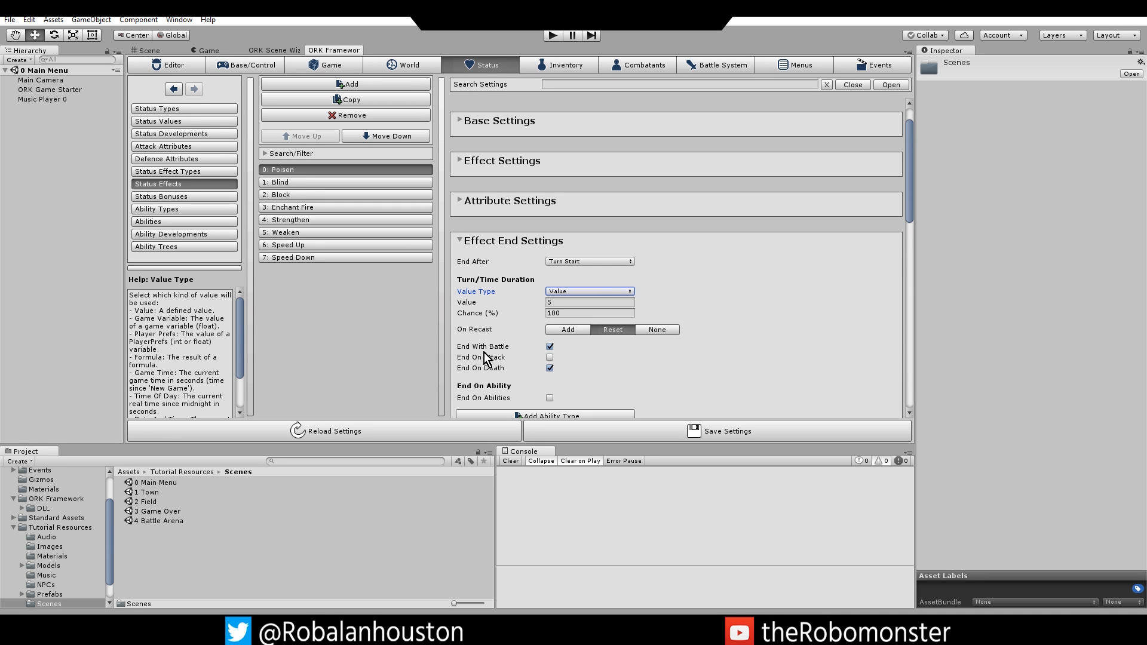
Look through the rest of Poison's end settings, covering battle, attack, death, ability, item and end action options.
scroll(492, 330, "down", 2)
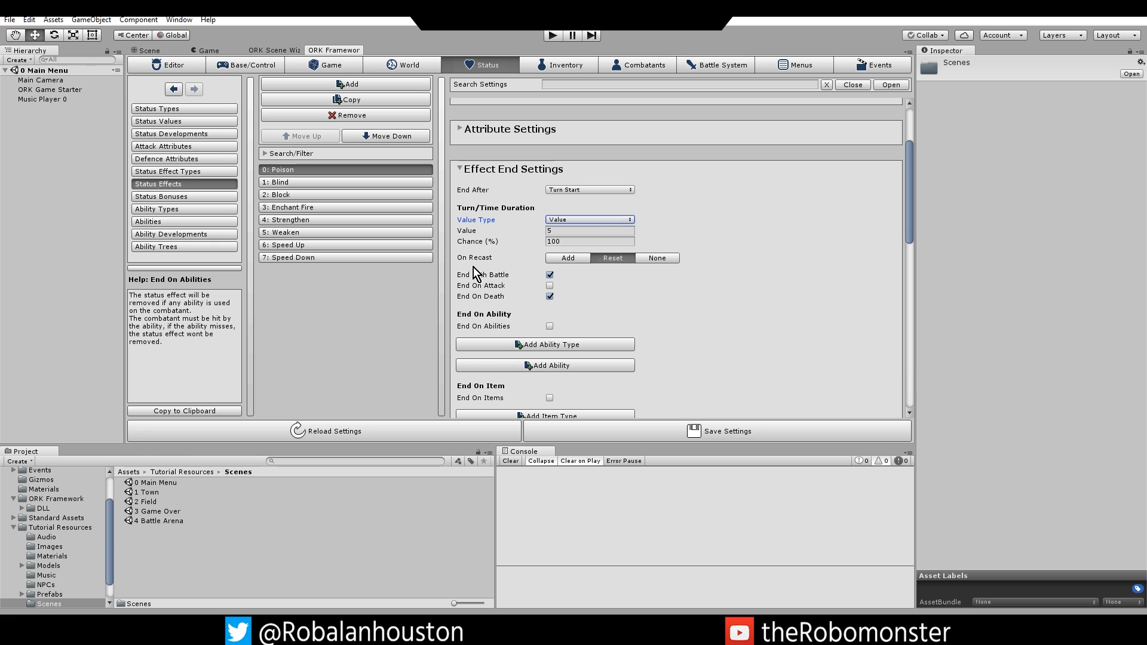
scroll(540, 292, "down", 3)
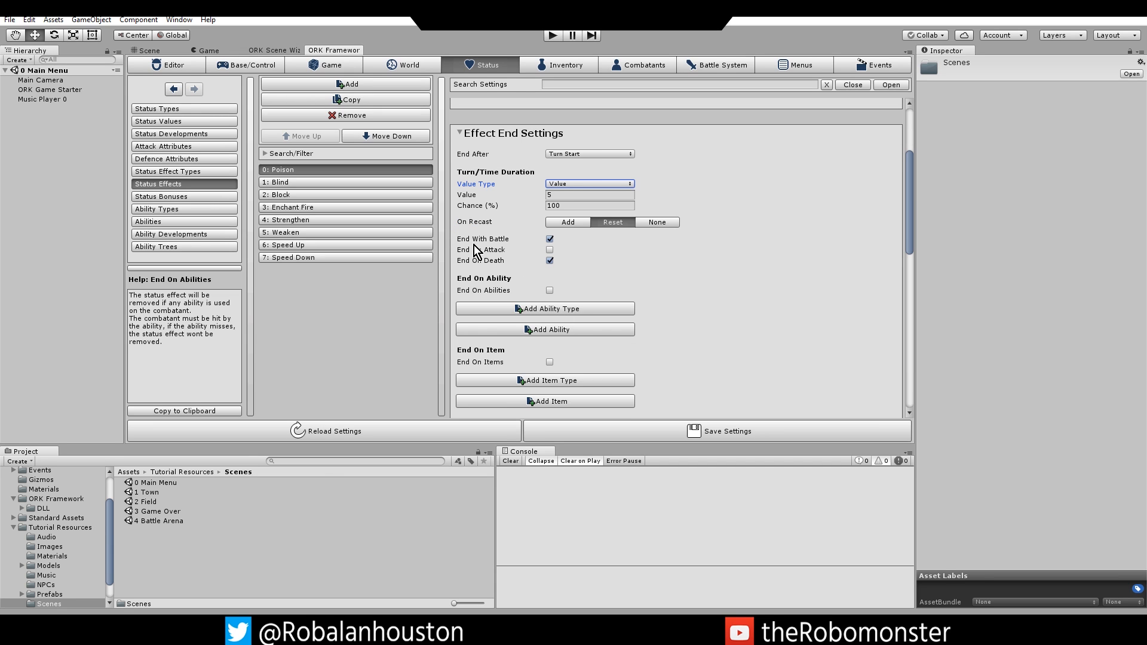
left_click(475, 192)
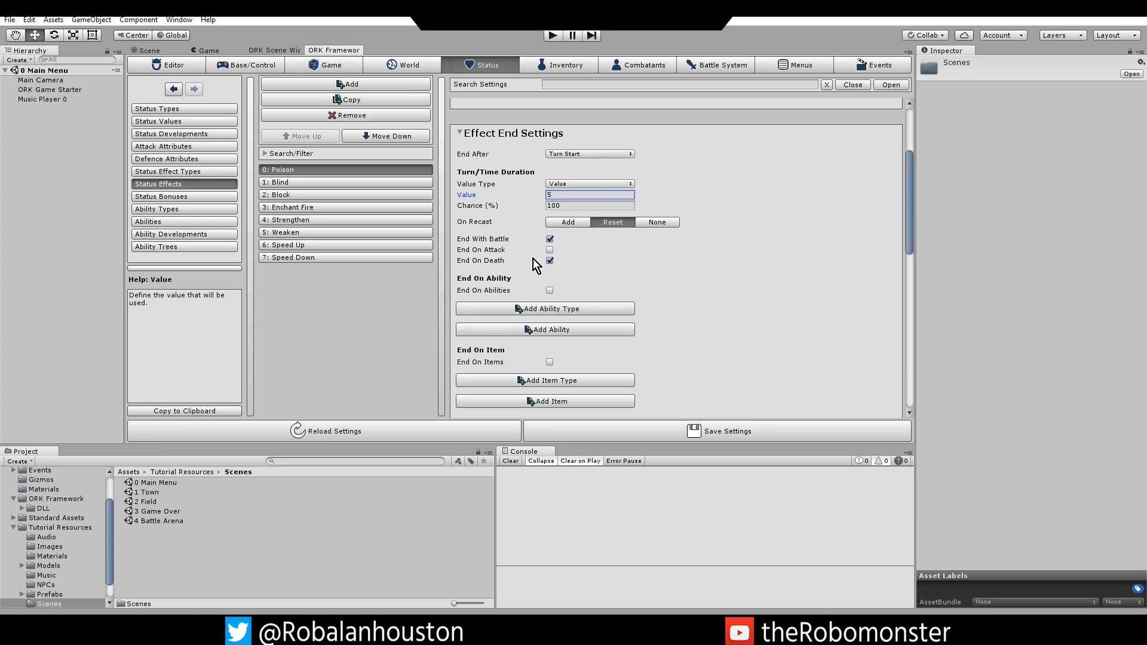
mouse_move(531, 238)
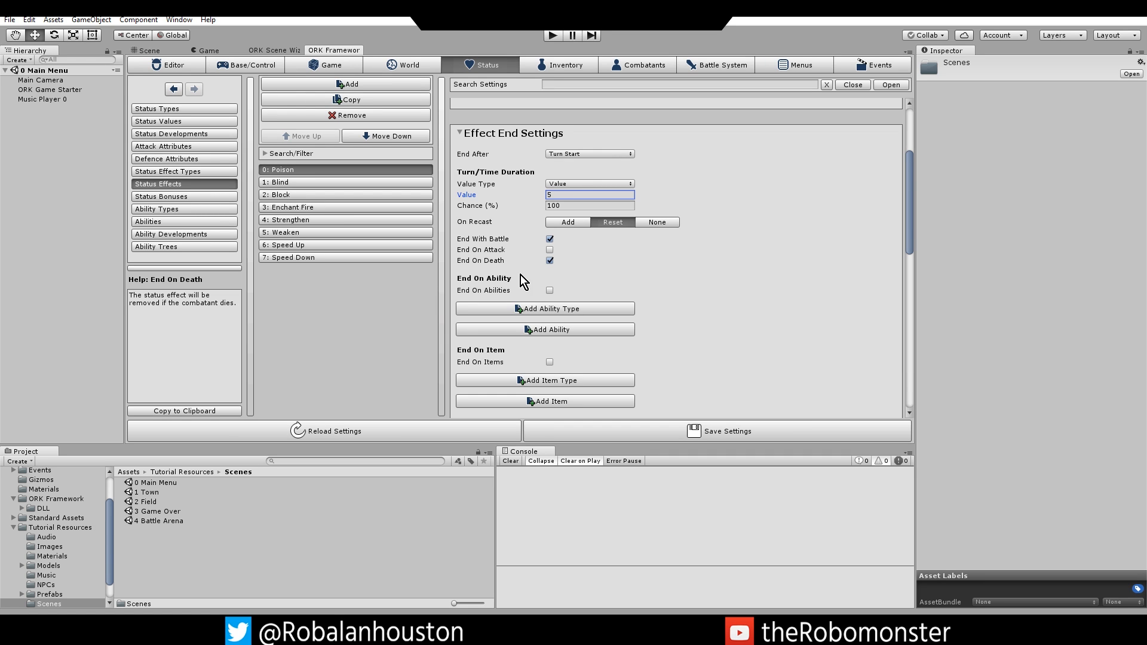
scroll(627, 296, "down", 3)
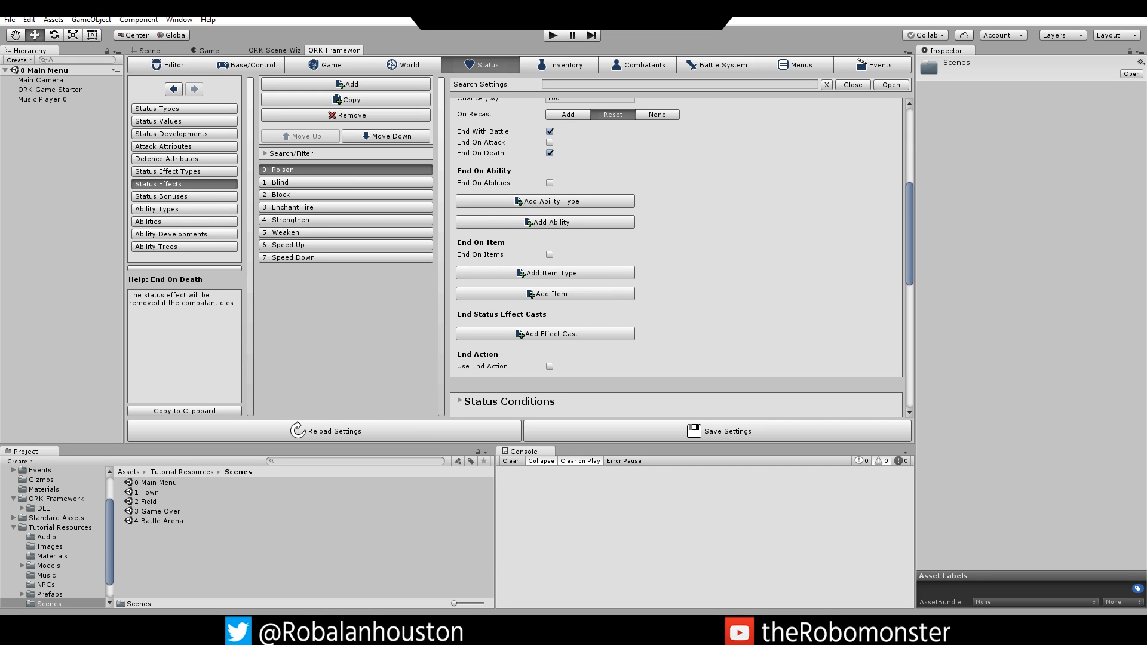
scroll(600, 299, "up", 3)
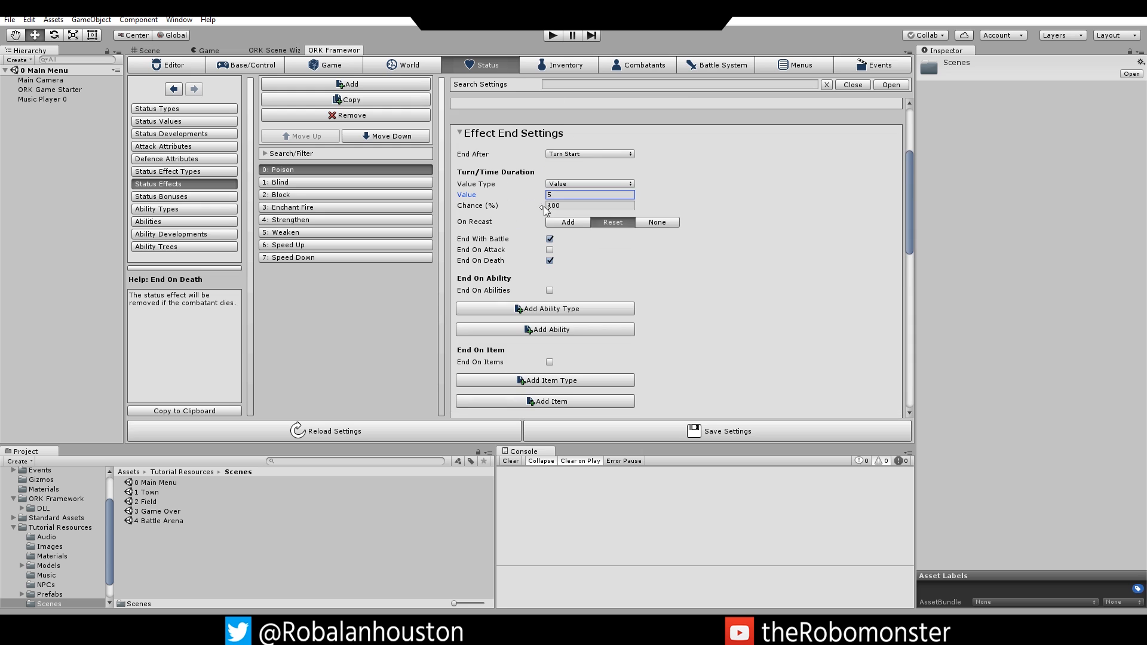
Examine Condition 0 in Poison's status conditions, comparing its Status Value choices with the defined status values and reading the Change Block options.
left_click(457, 132)
left_click(461, 173)
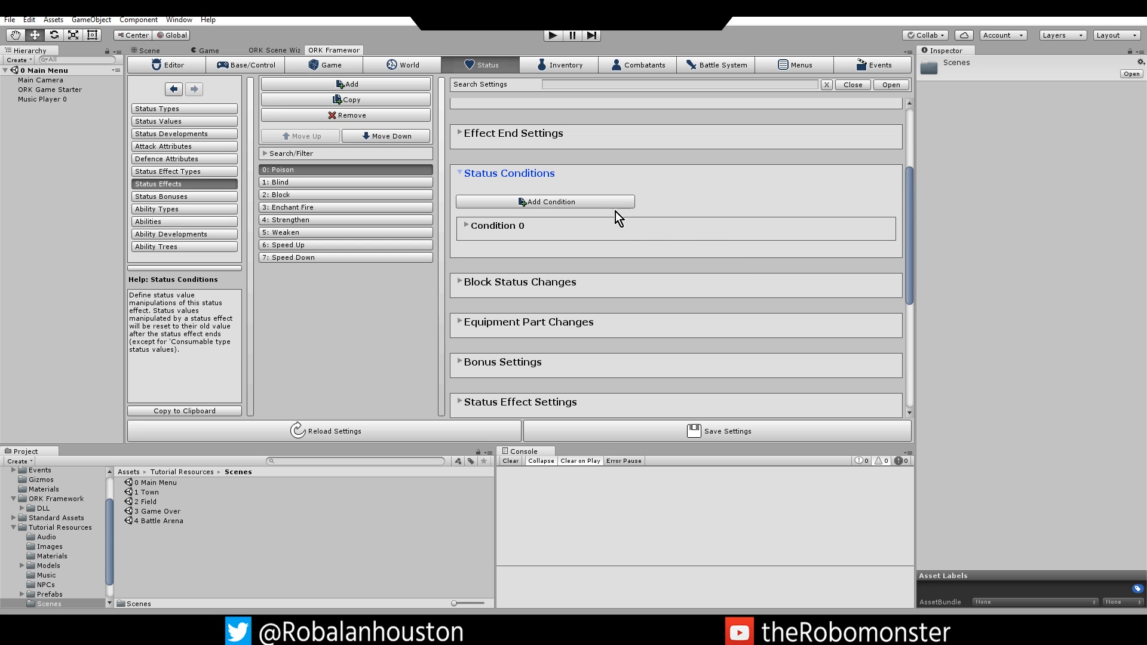
left_click(467, 226)
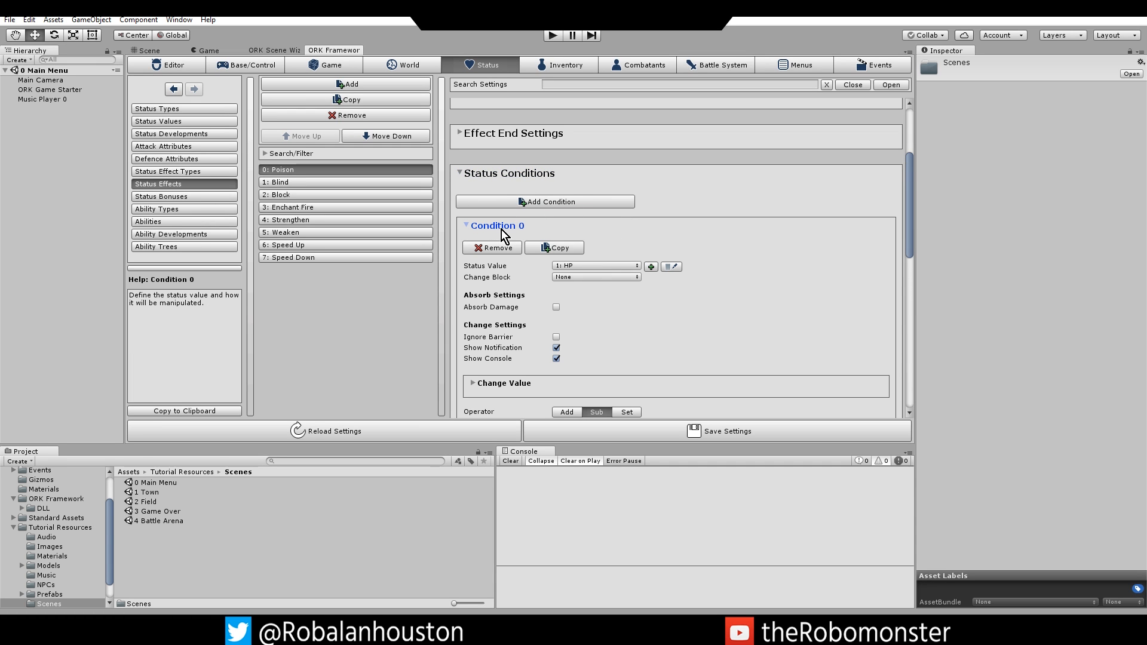
scroll(674, 253, "down", 3)
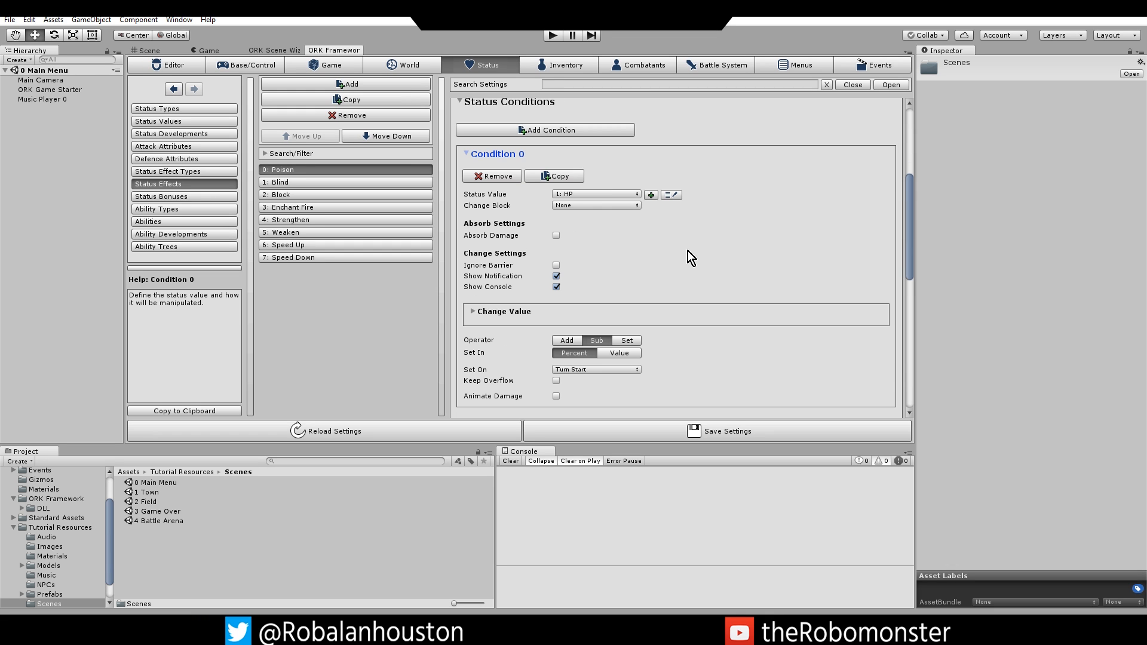
left_click(570, 196)
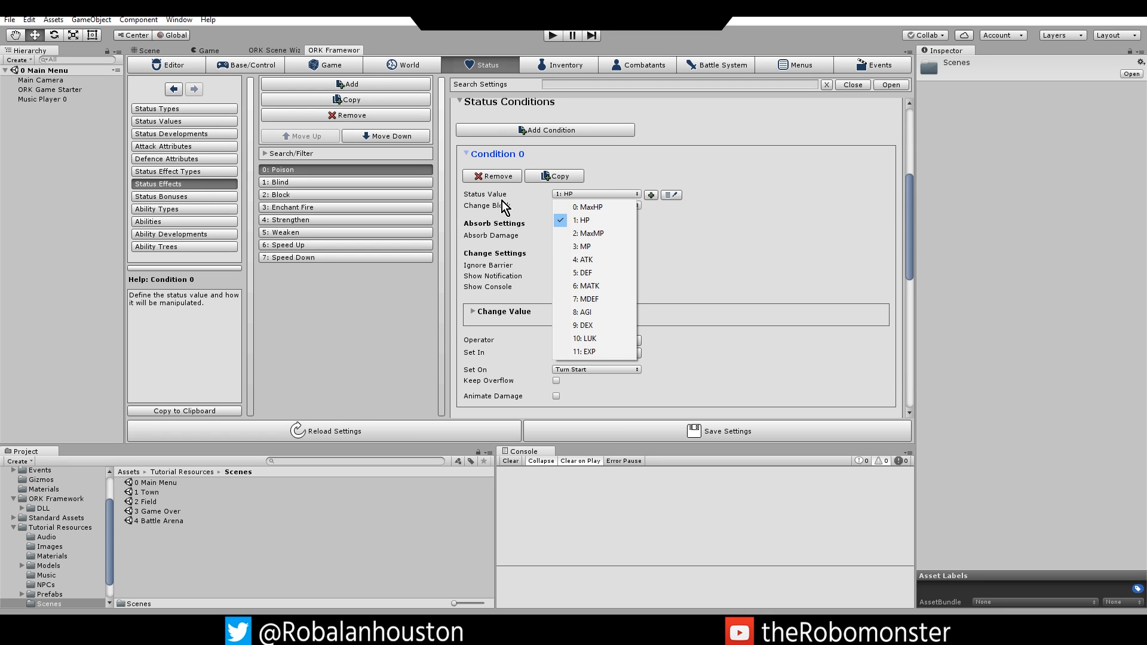
left_click(630, 178)
left_click(190, 120)
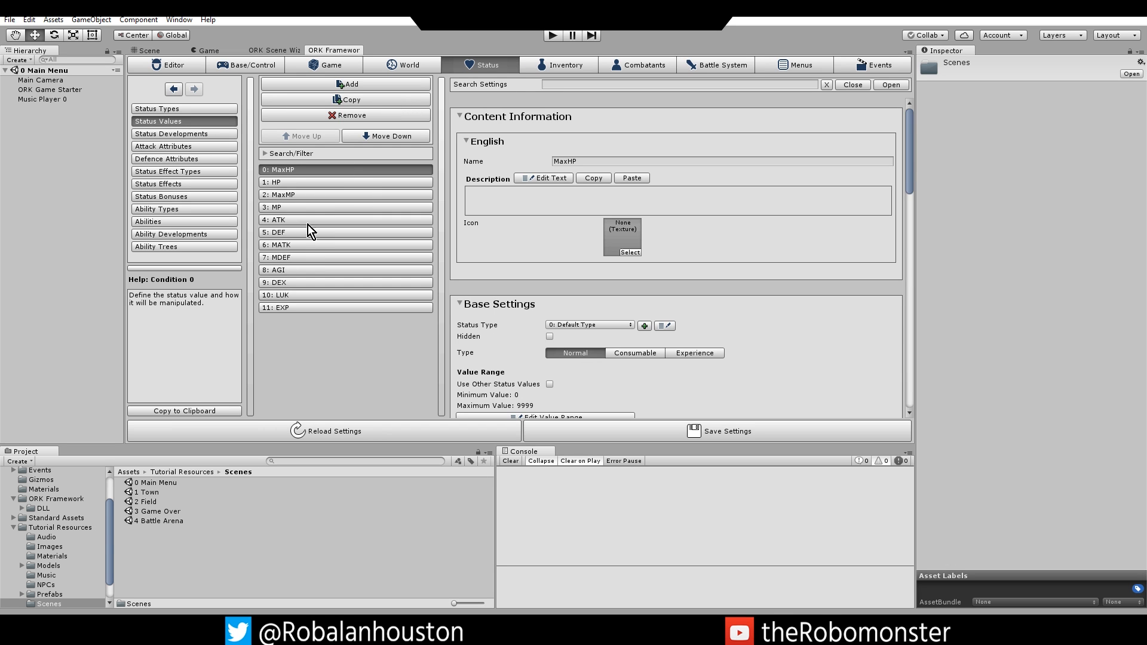
left_click(178, 183)
left_click(577, 193)
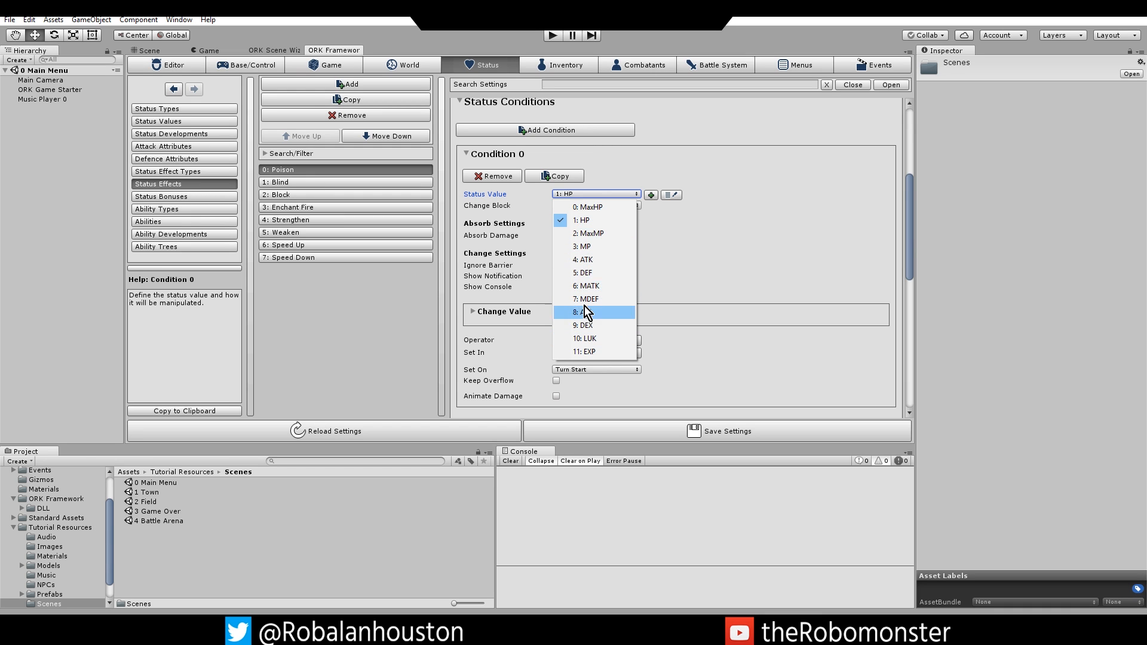
left_click(639, 169)
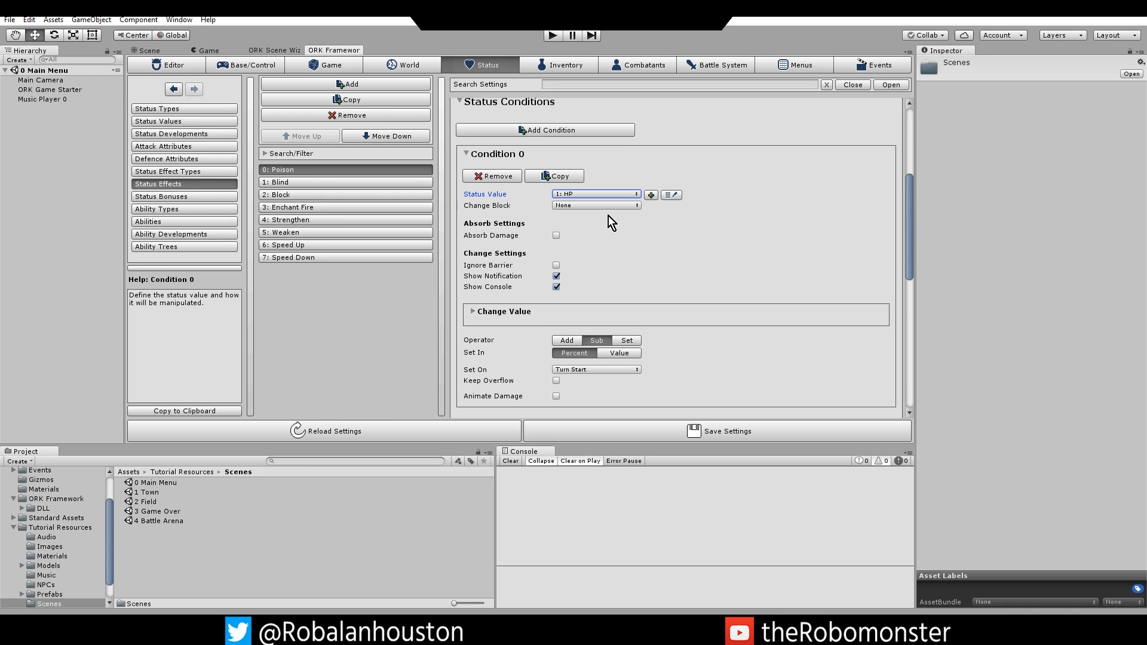
left_click(572, 206)
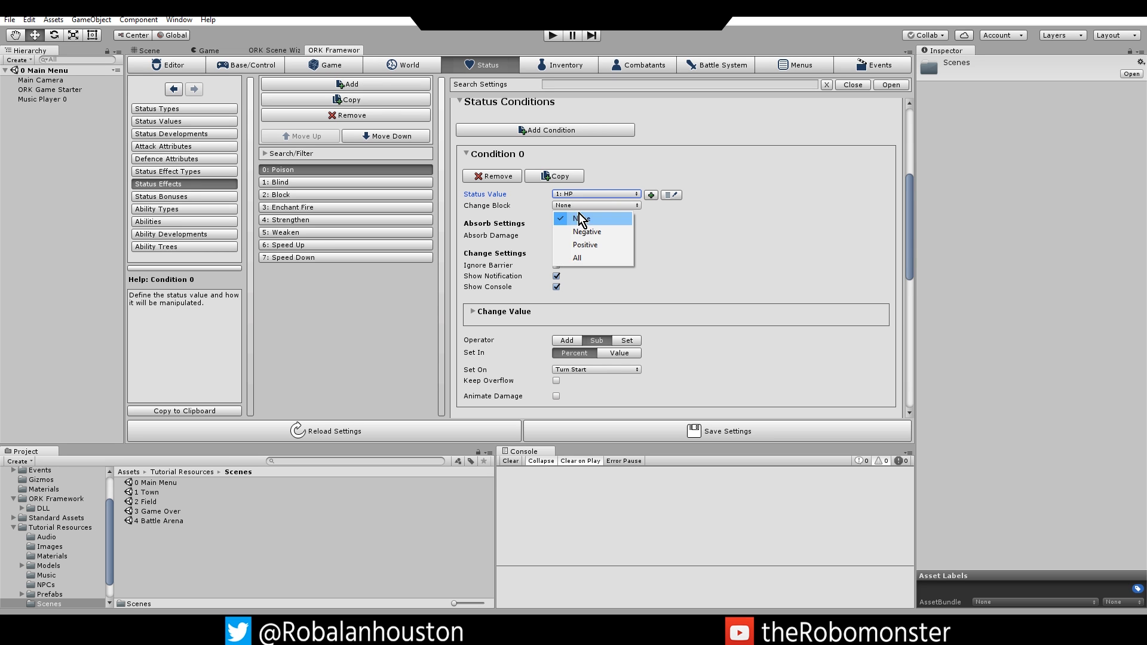
left_click(526, 204)
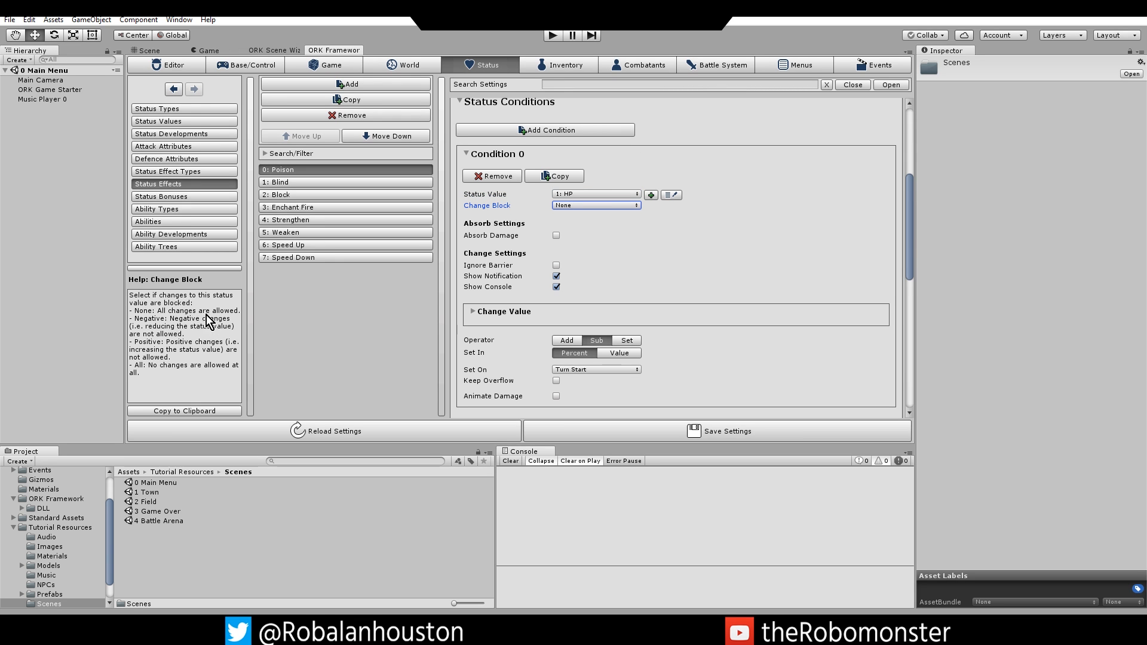
Examine the rest of Poison's Condition 0, covering console display, the Change Value's Value Type options and Value, and the Set On timing.
left_click(495, 289)
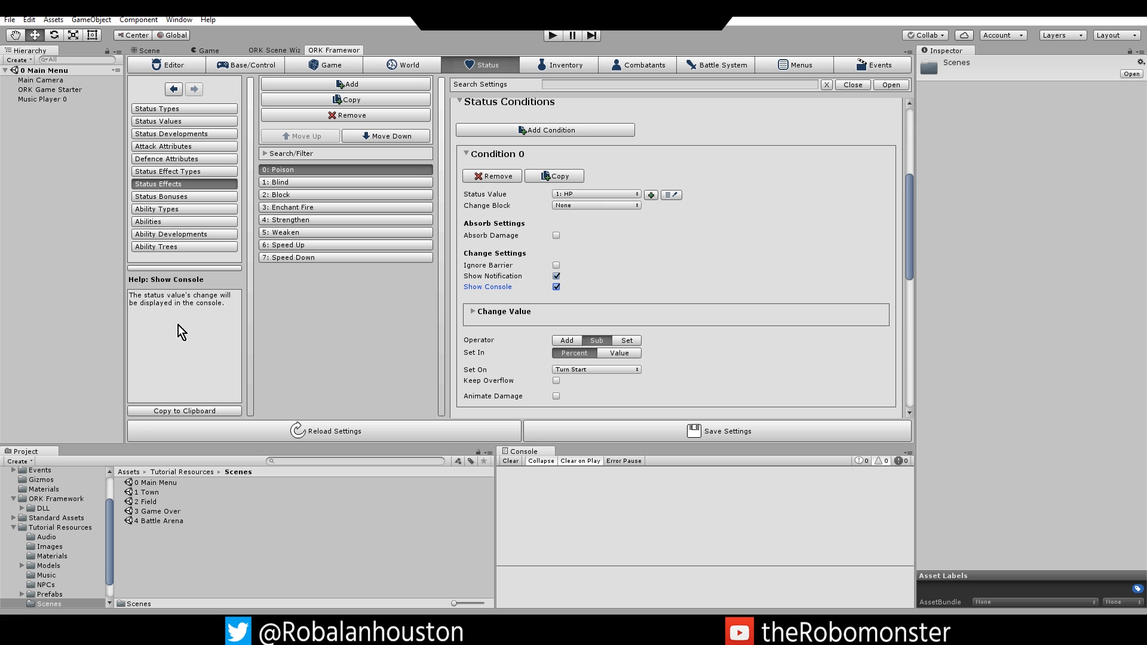
mouse_move(474, 370)
scroll(536, 335, "down", 3)
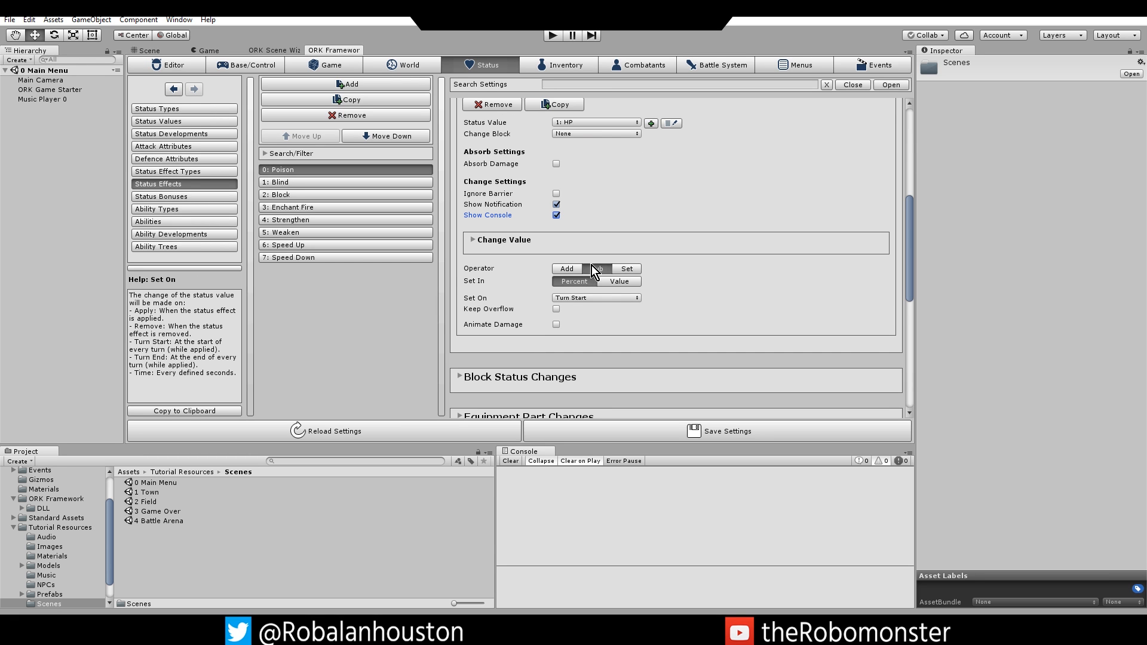
left_click(471, 239)
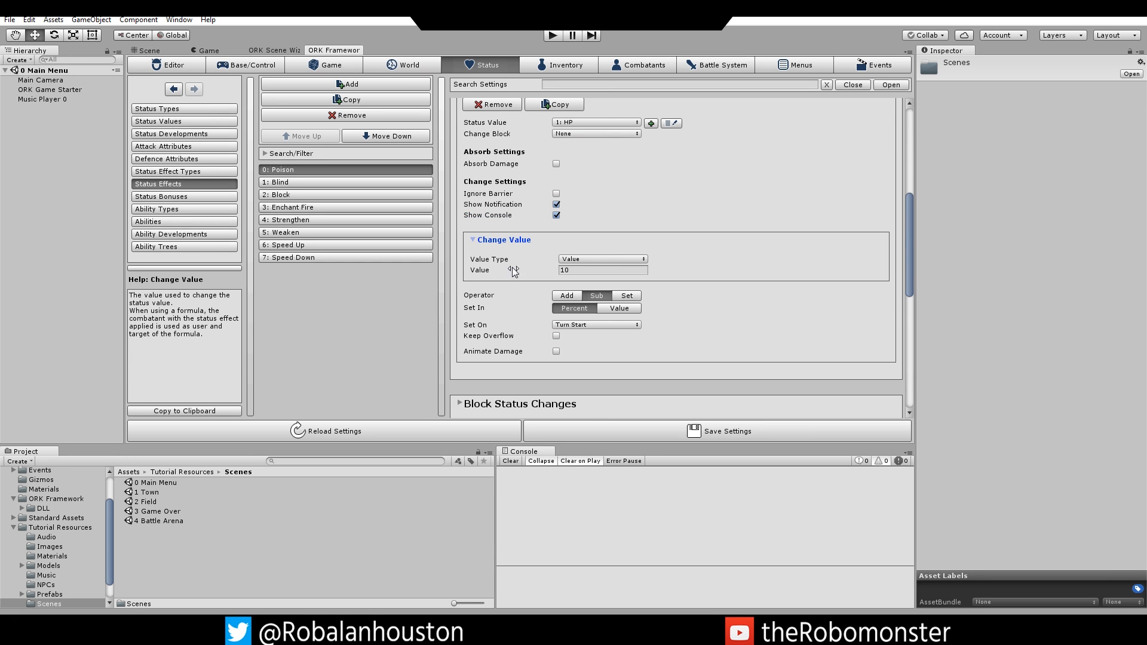
left_click(491, 270)
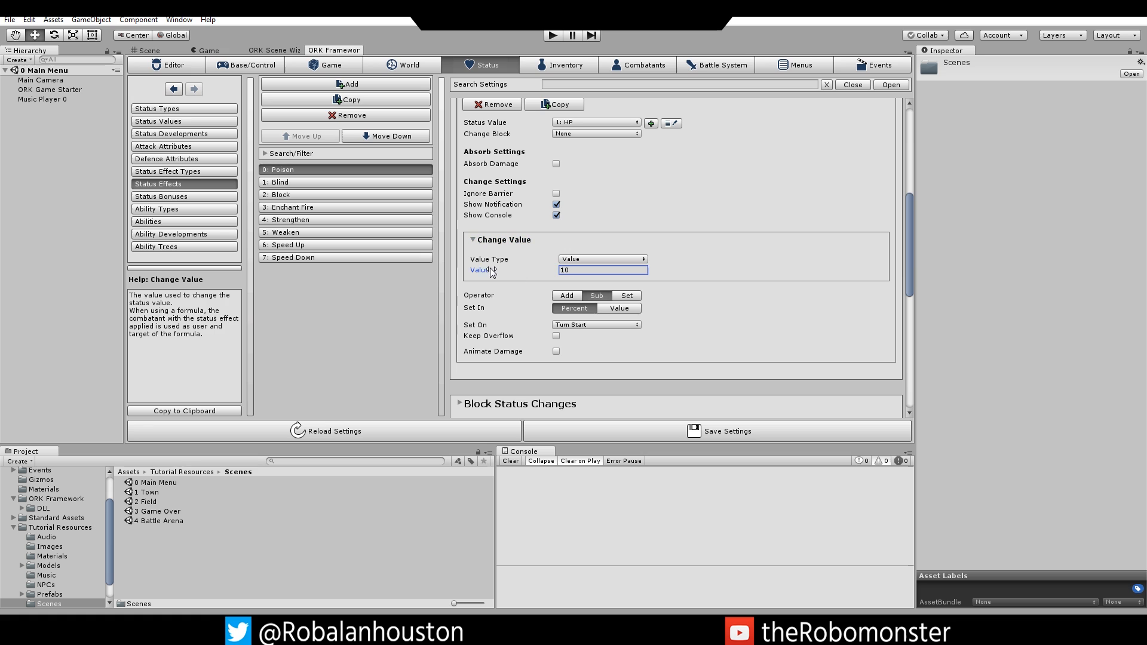
left_click(566, 260)
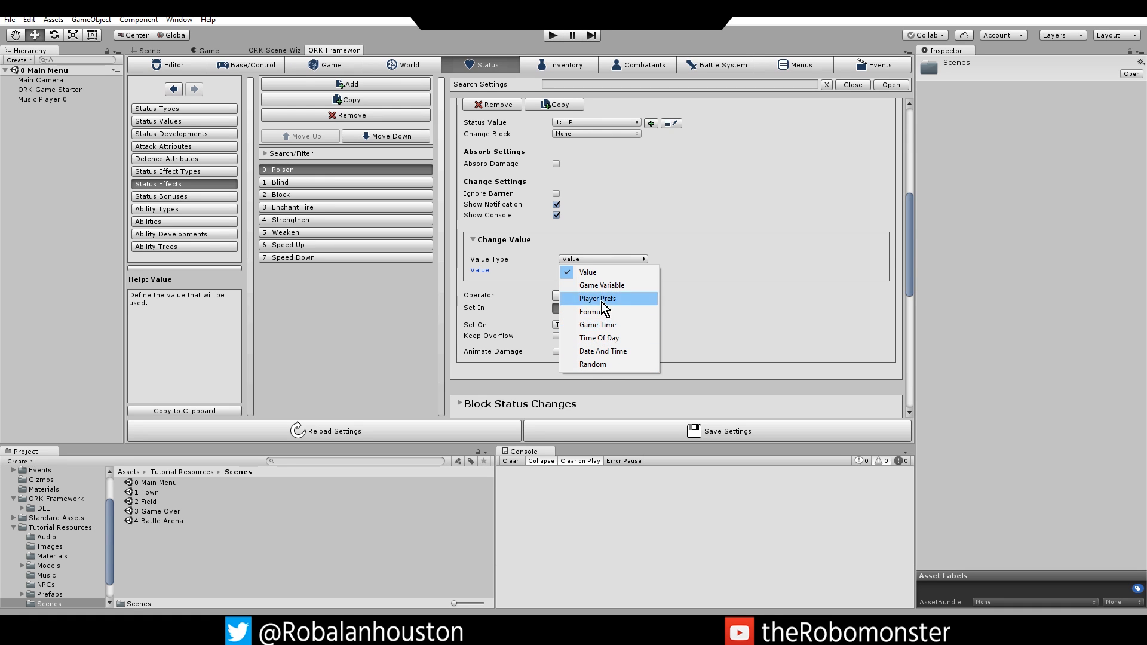
left_click(558, 254)
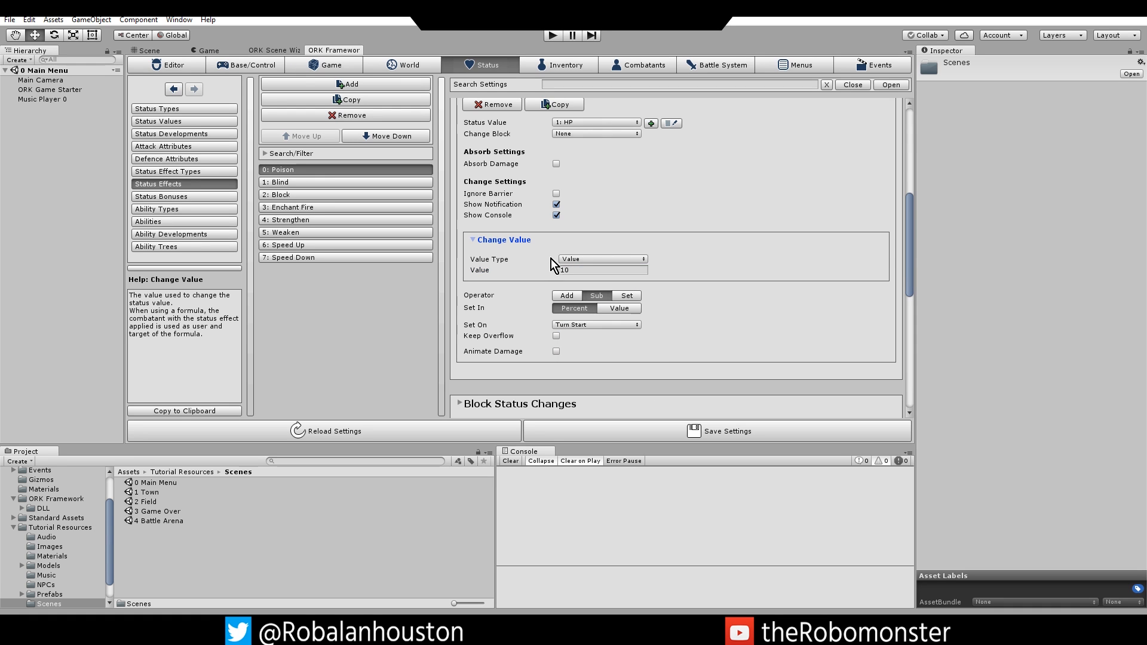
left_click(485, 272)
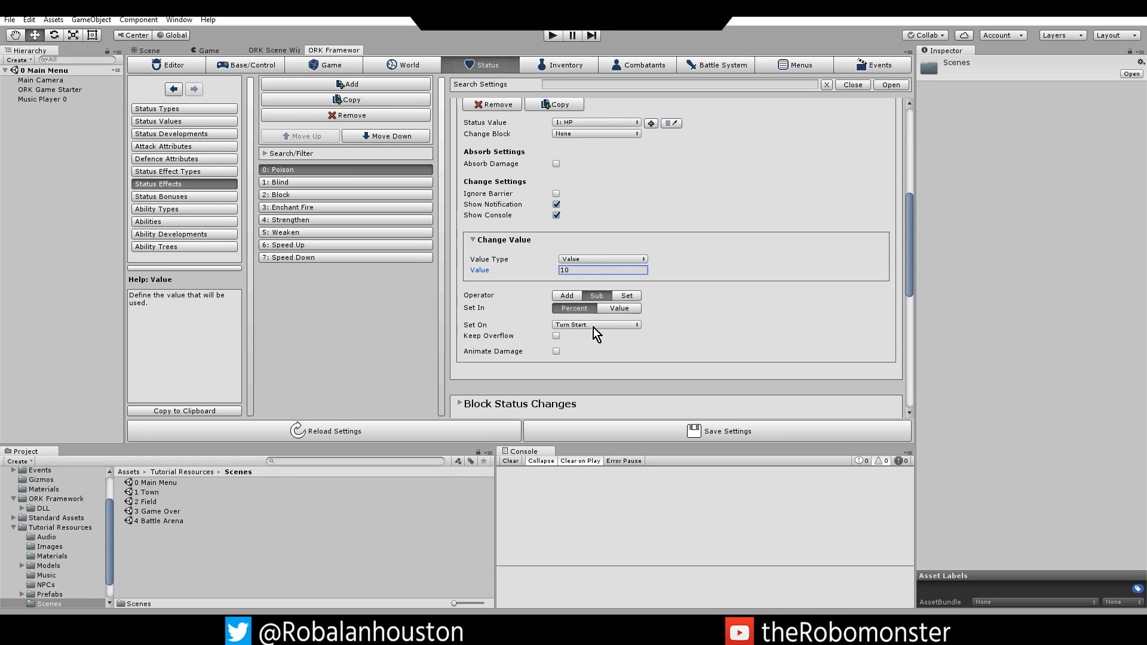
scroll(550, 269, "up", 3)
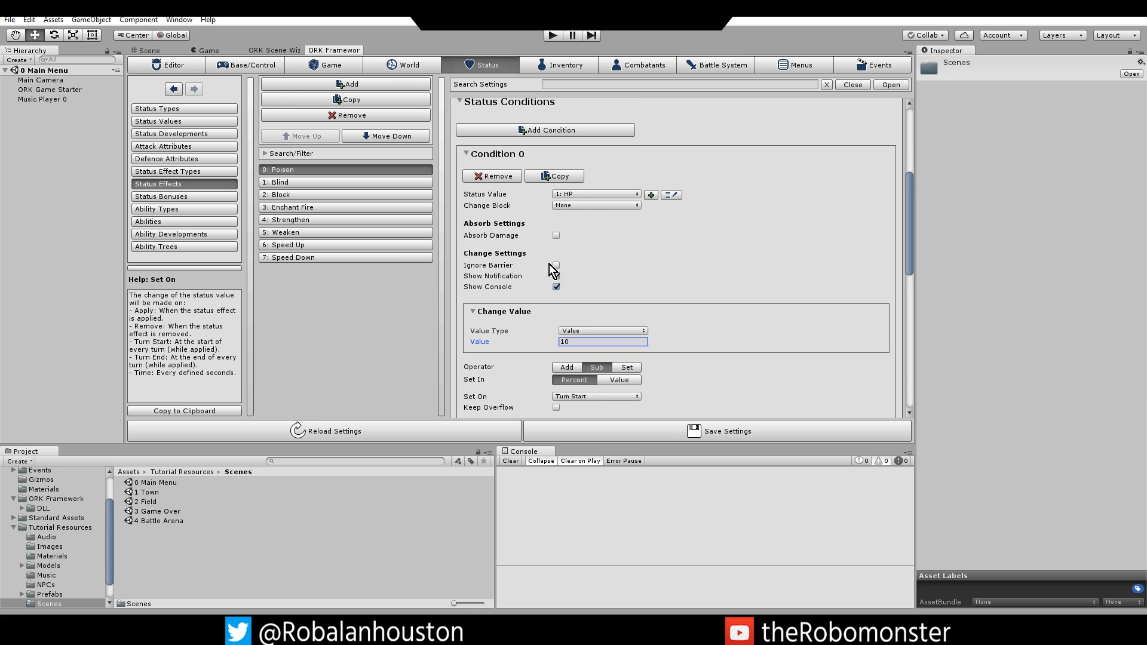
Collapse Poison's Condition 0 and Status Conditions, and look over its Block Status Changes options.
left_click(485, 168)
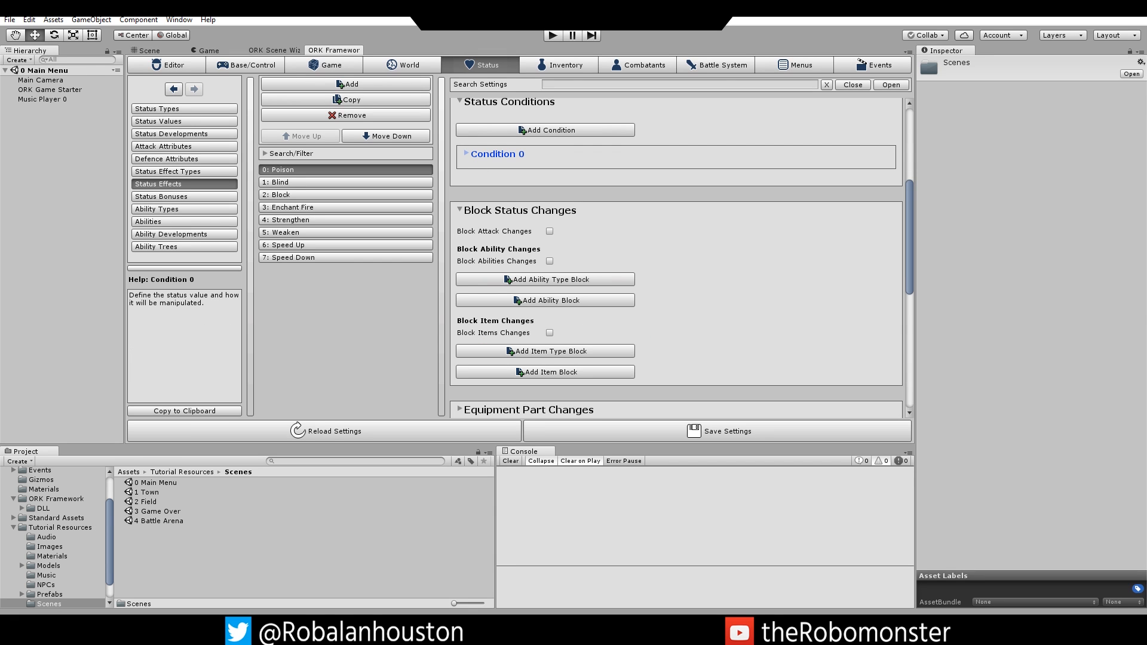
left_click(458, 209)
scroll(528, 242, "up", 4)
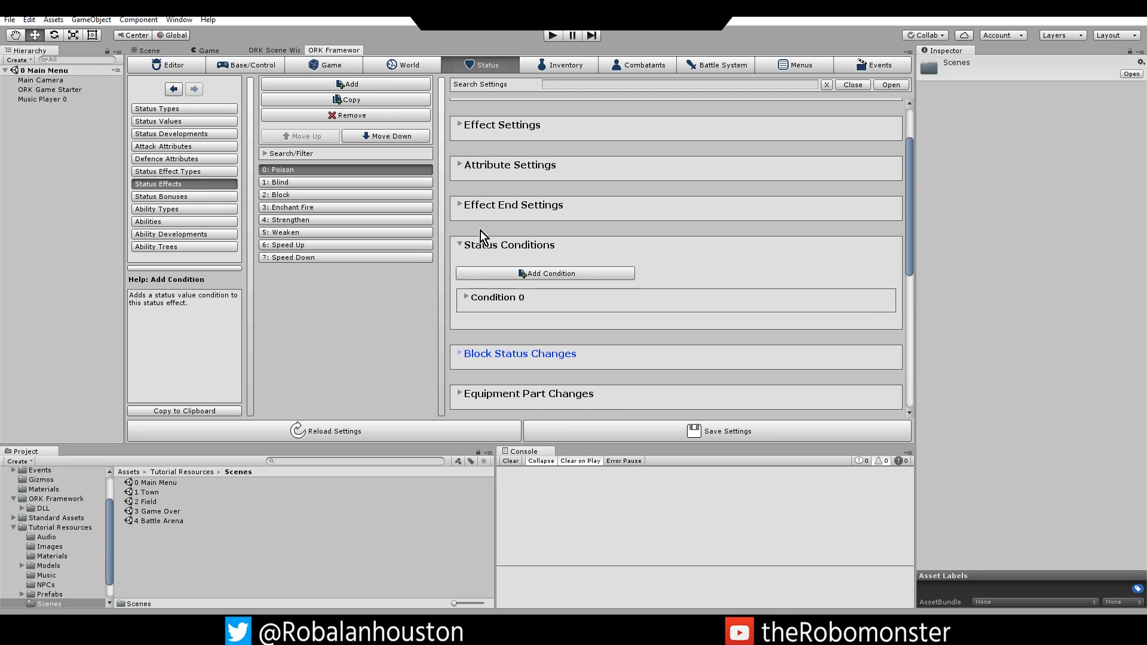
left_click(464, 245)
scroll(464, 246, "down", 3)
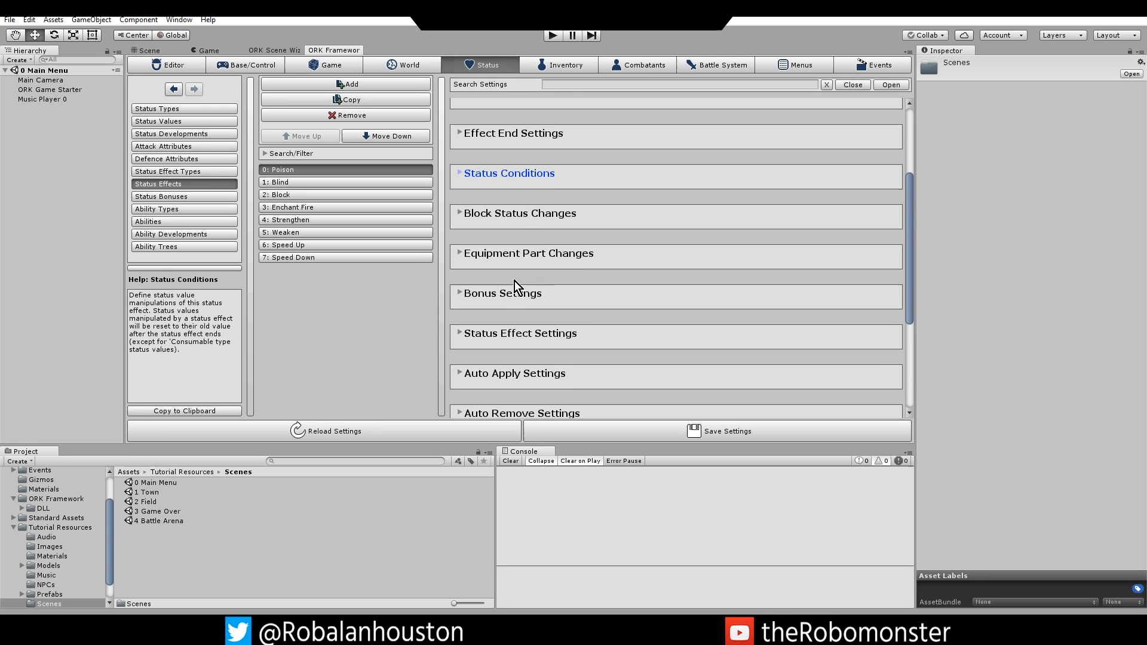
left_click(464, 213)
left_click(459, 213)
scroll(557, 256, "down", 3)
scroll(558, 257, "up", 3)
left_click(460, 213)
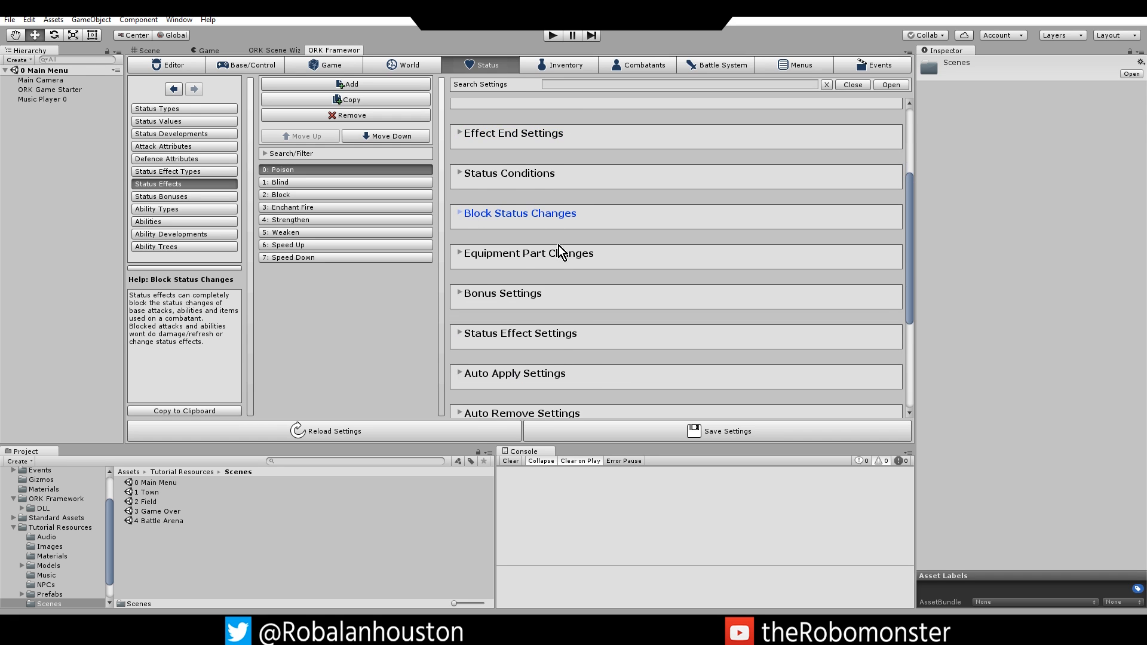
scroll(568, 239, "up", 5)
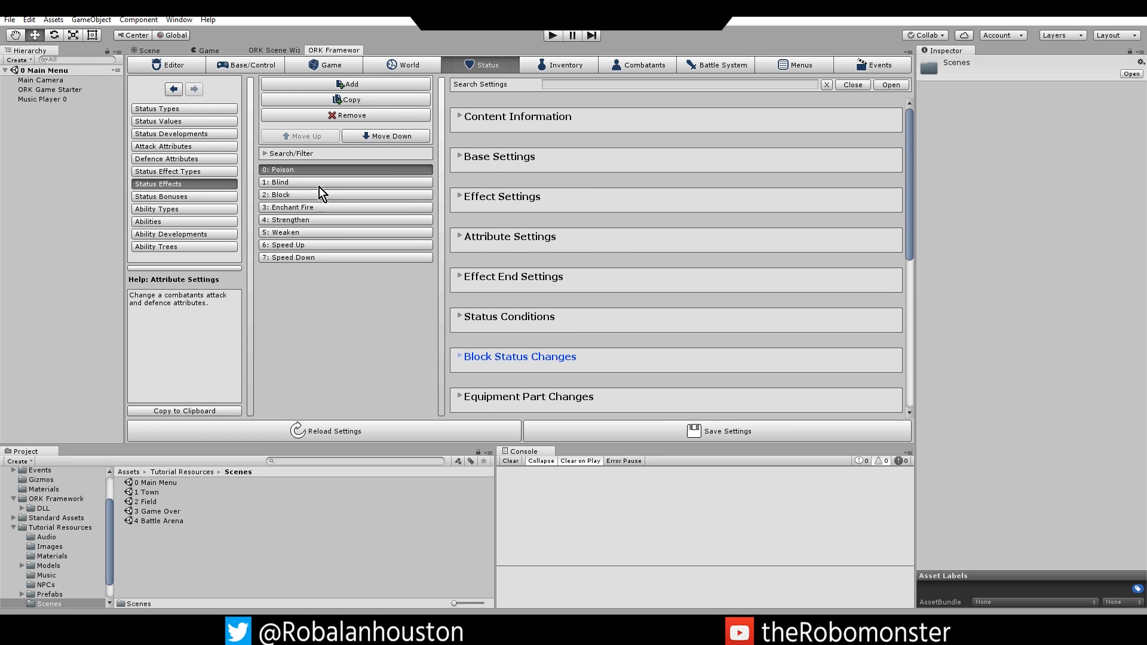
Open the Blind status effect and review its Content Information and Base Settings, including the Stackable and Status Effect Type choices.
left_click(289, 186)
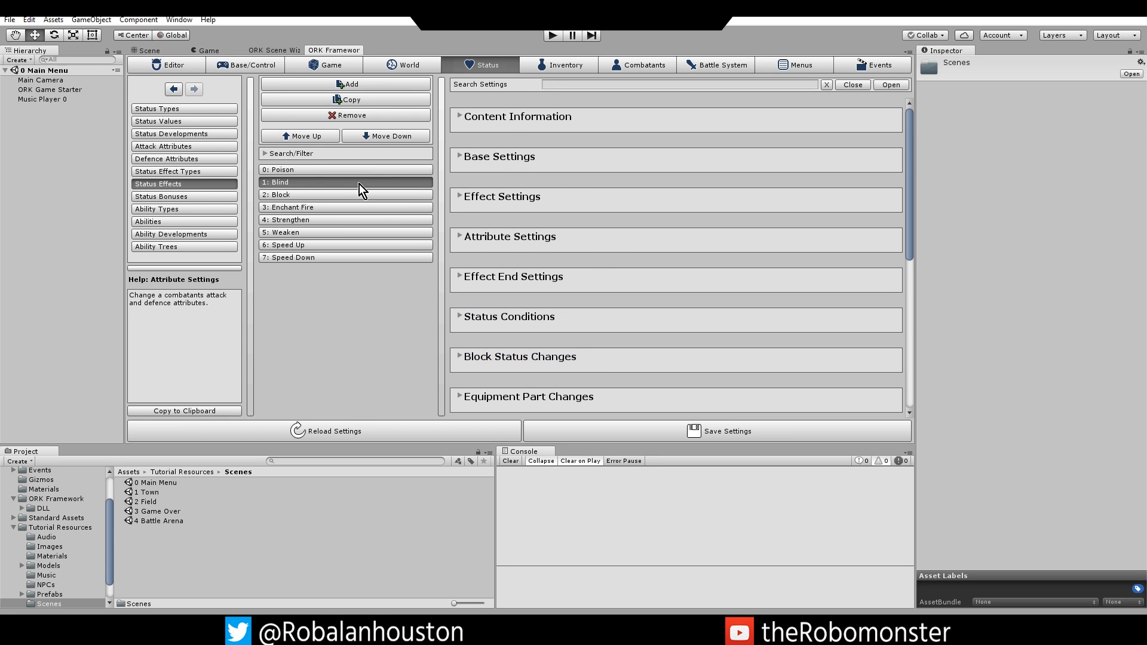
left_click(464, 116)
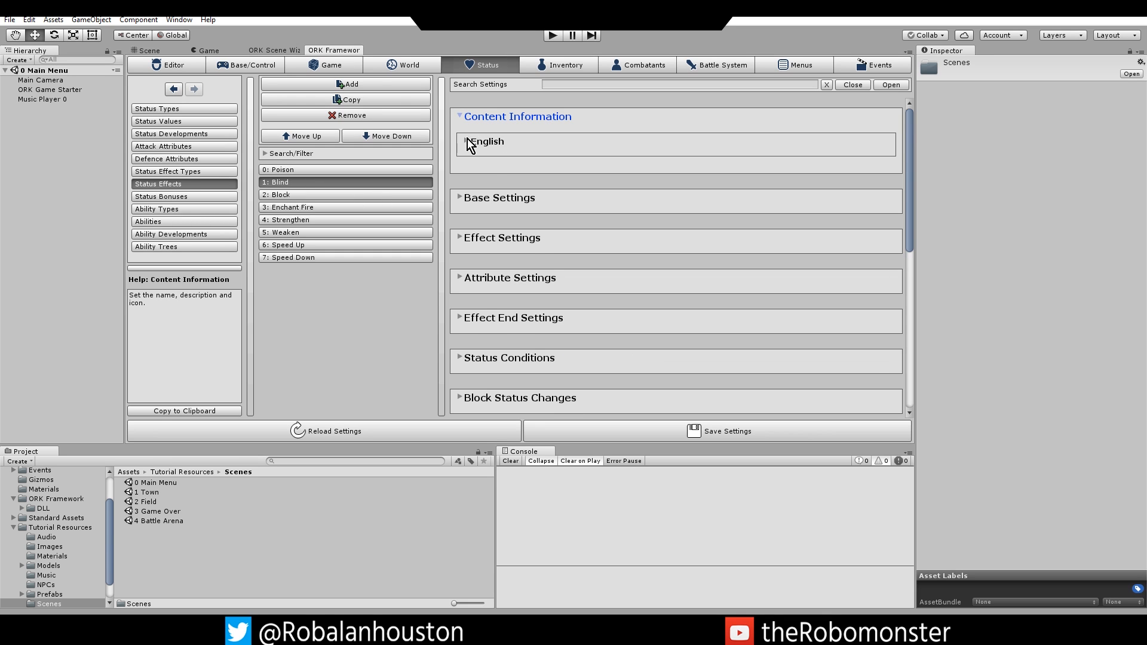
left_click(467, 142)
left_click(464, 124)
left_click(472, 154)
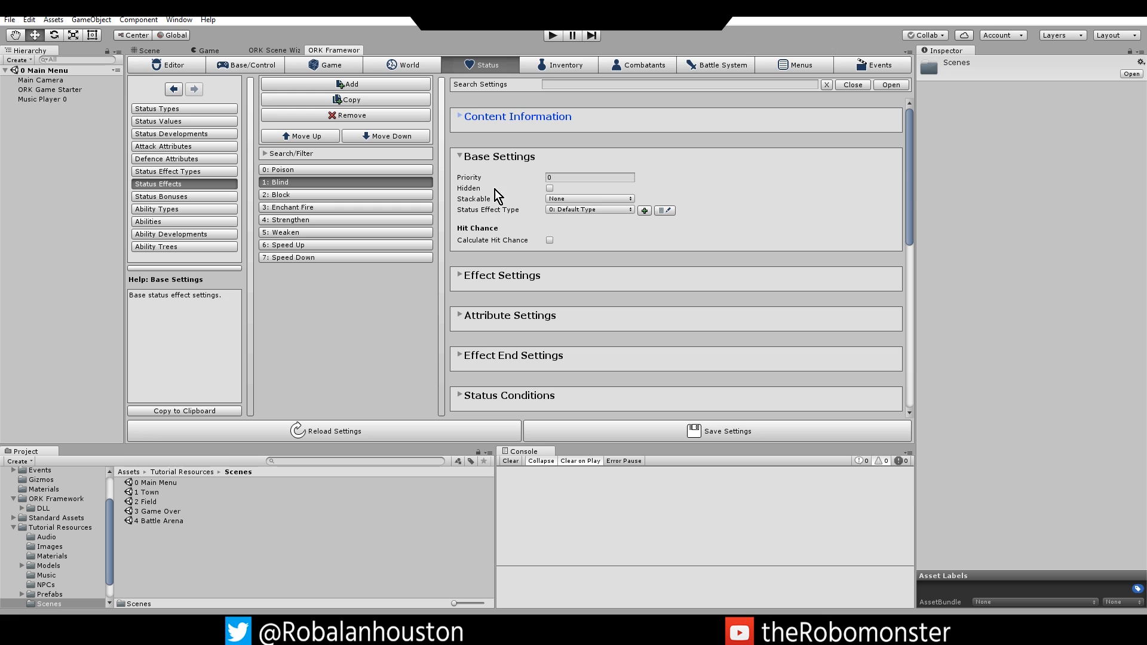
left_click(576, 199)
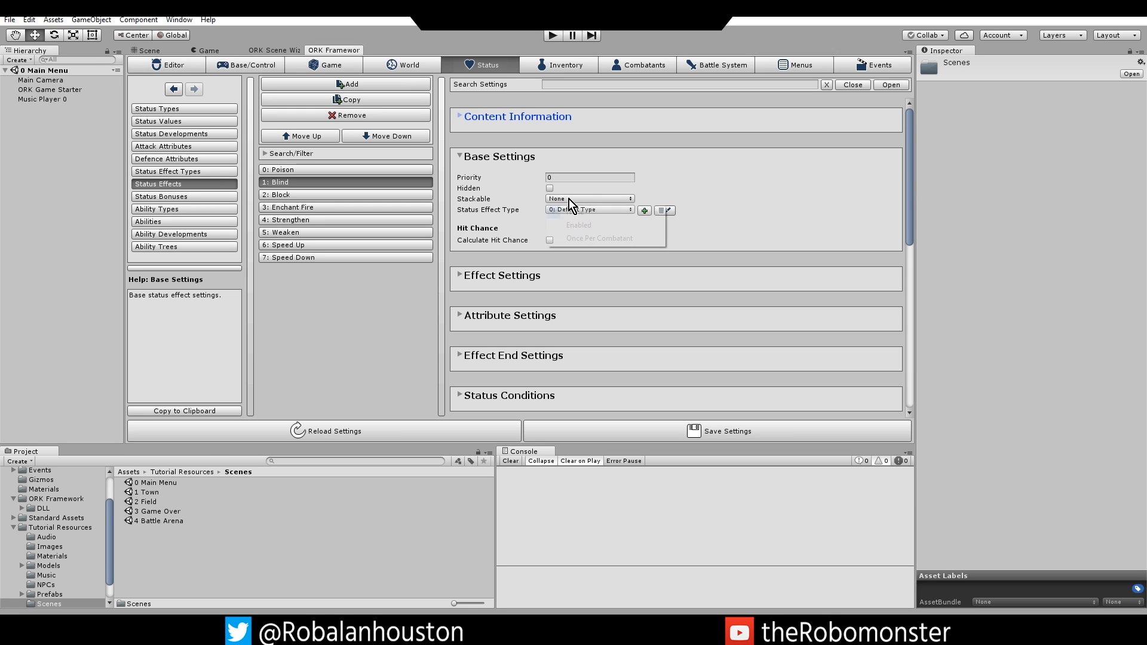
left_click(509, 203)
left_click(564, 209)
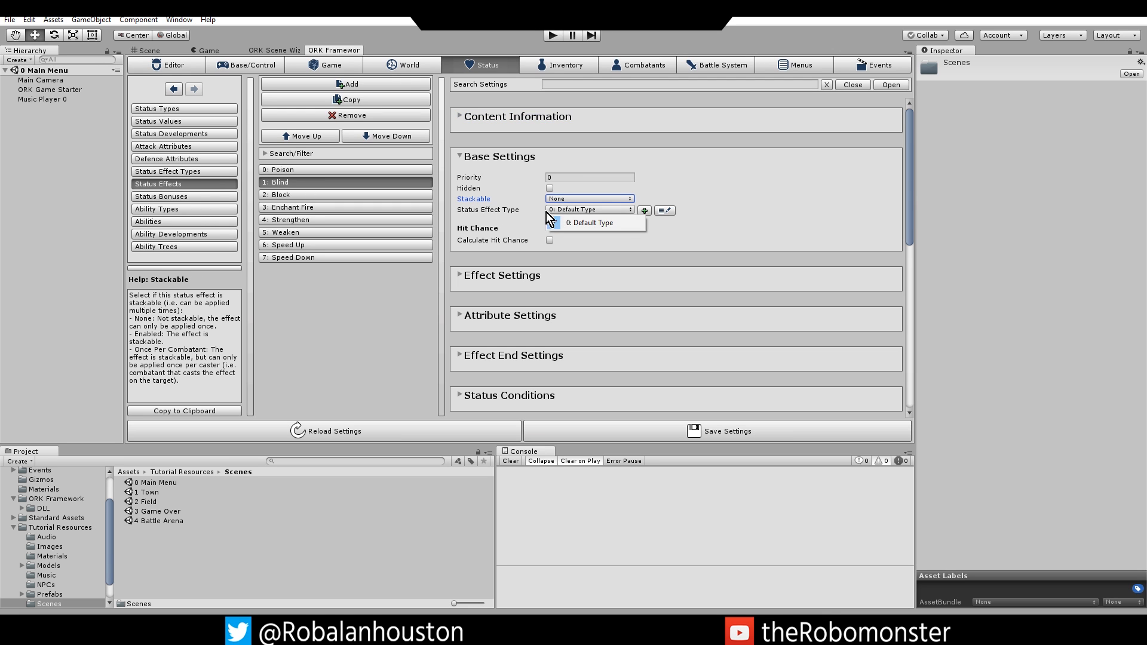
left_click(529, 210)
left_click(494, 158)
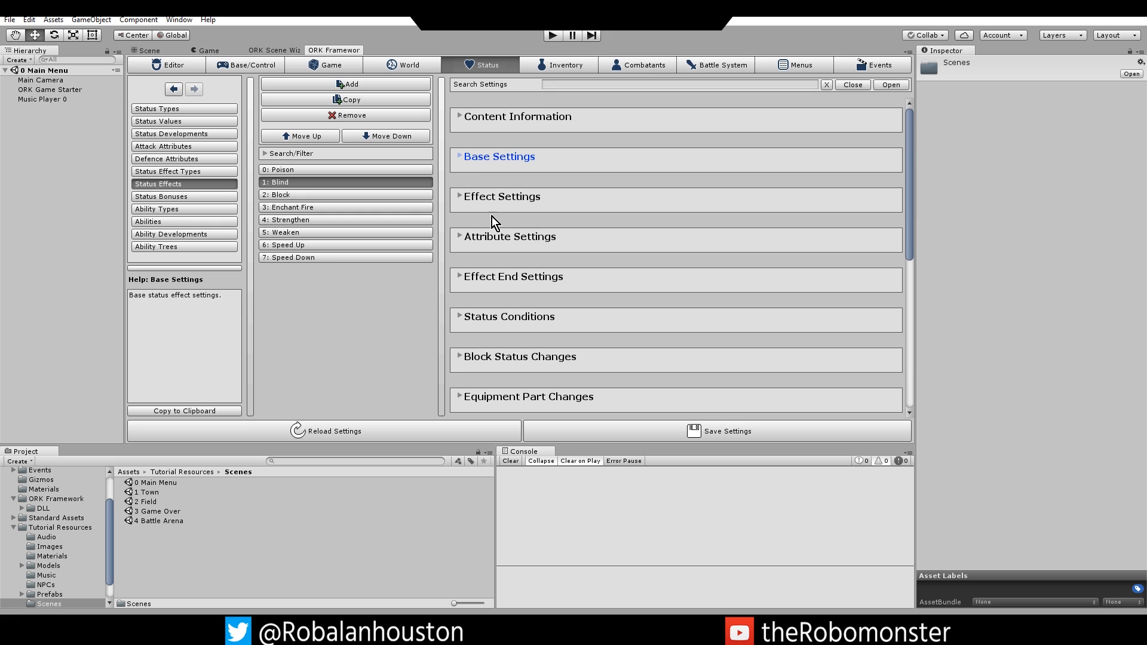
Check Blind's Effect and Attribute Settings, and enable End With Battle in its Effect End Settings.
left_click(463, 198)
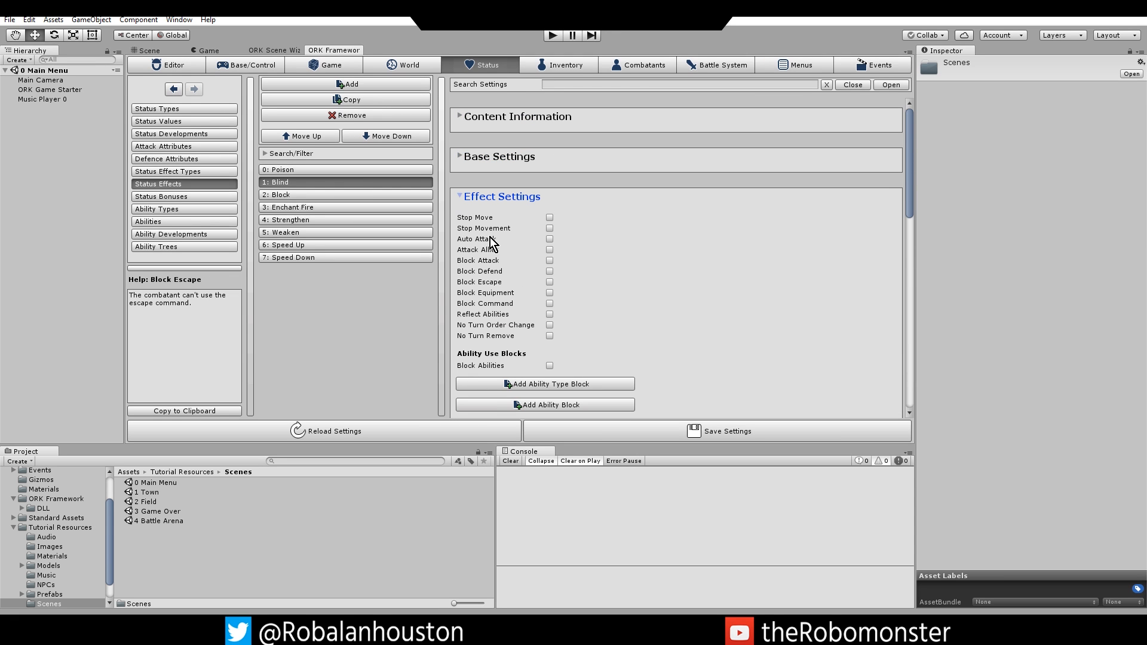
left_click(464, 193)
scroll(497, 242, "down", 1)
left_click(464, 203)
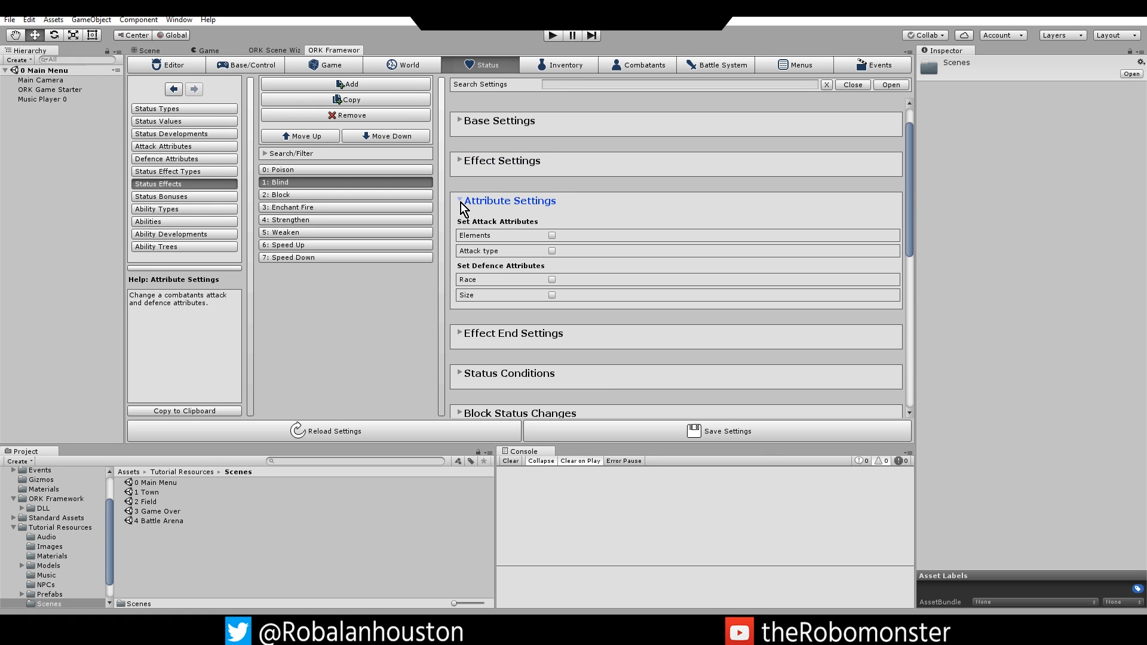
left_click(460, 201)
left_click(461, 240)
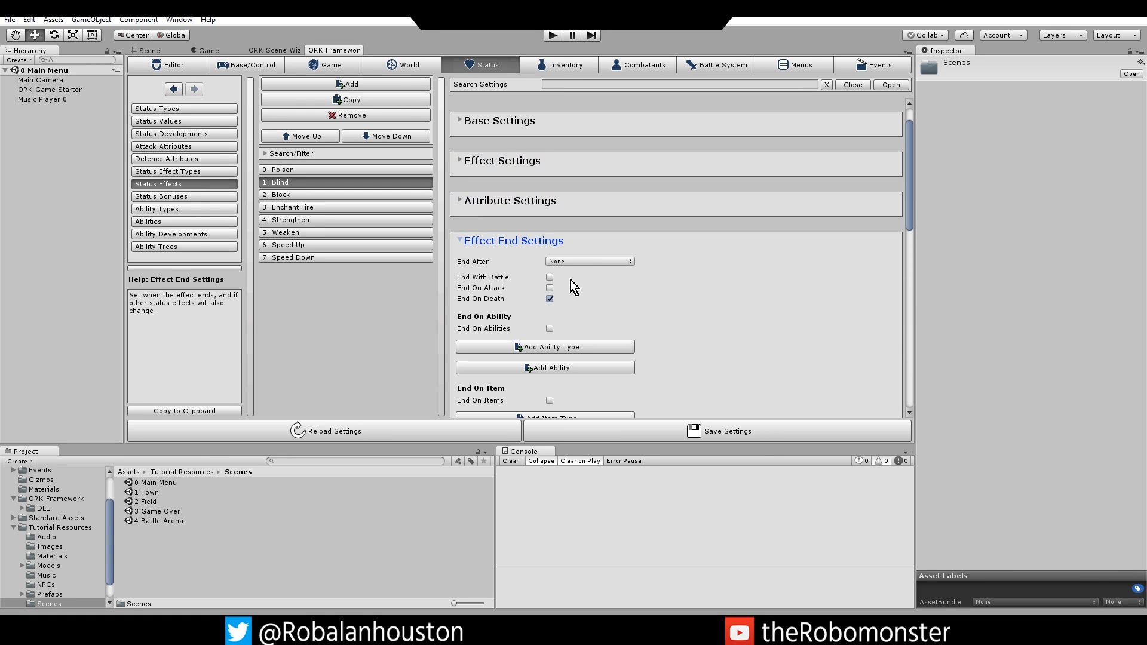
left_click(549, 277)
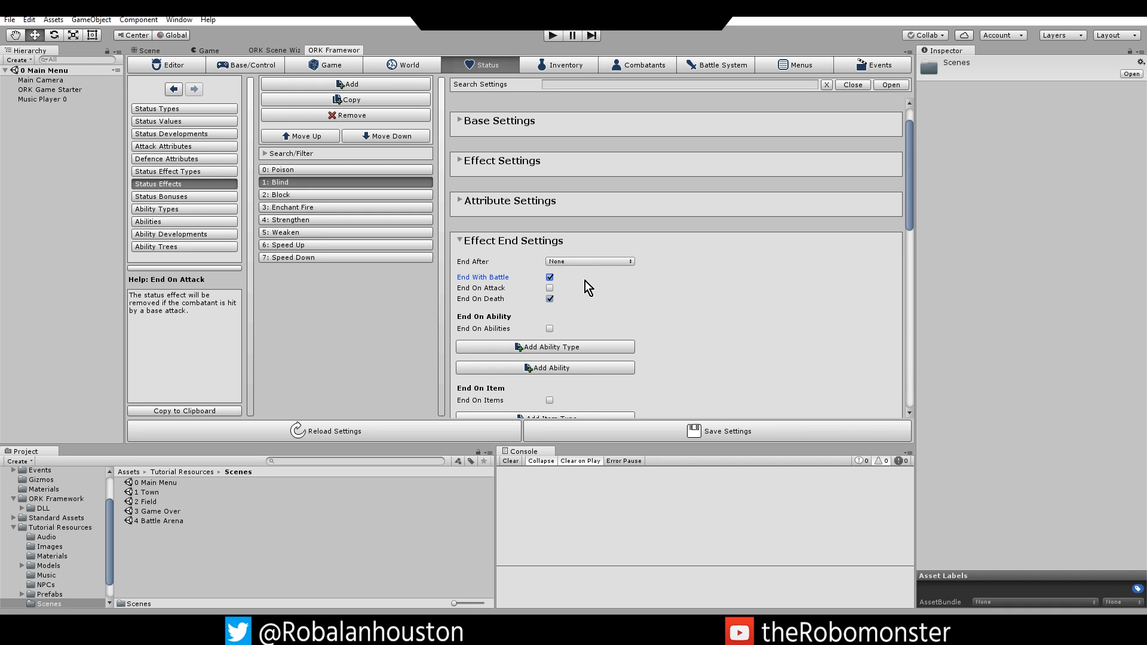
Look through Blind's remaining ability, item, effect cast and end action options, and inspect its Status Conditions.
scroll(585, 281, "down", 3)
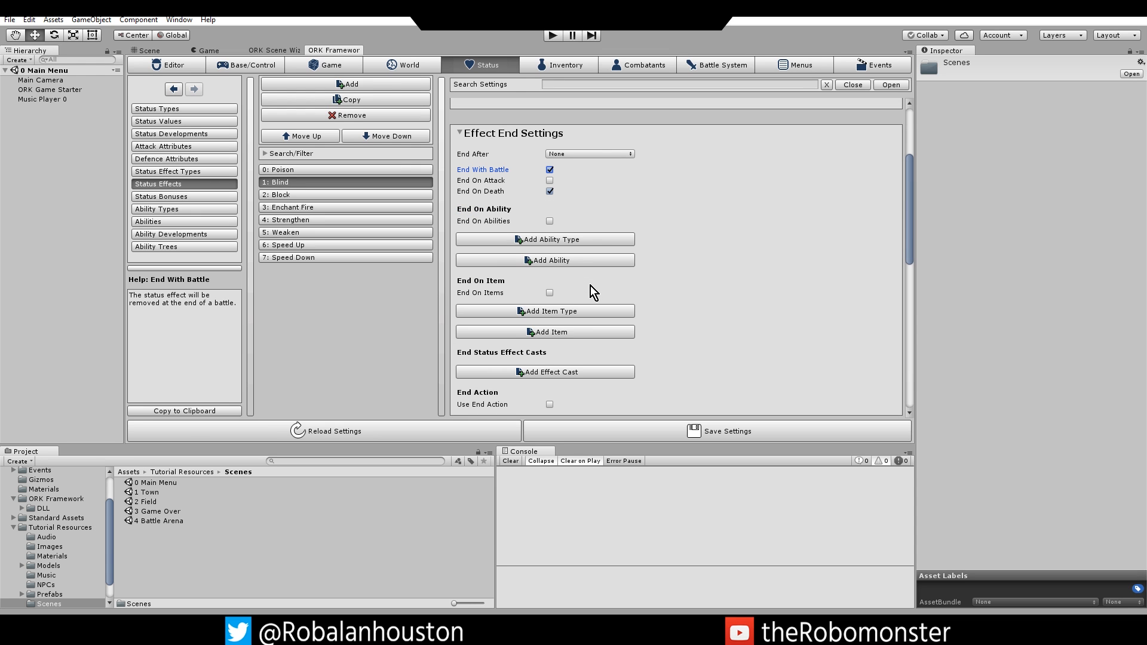
scroll(493, 263, "down", 4)
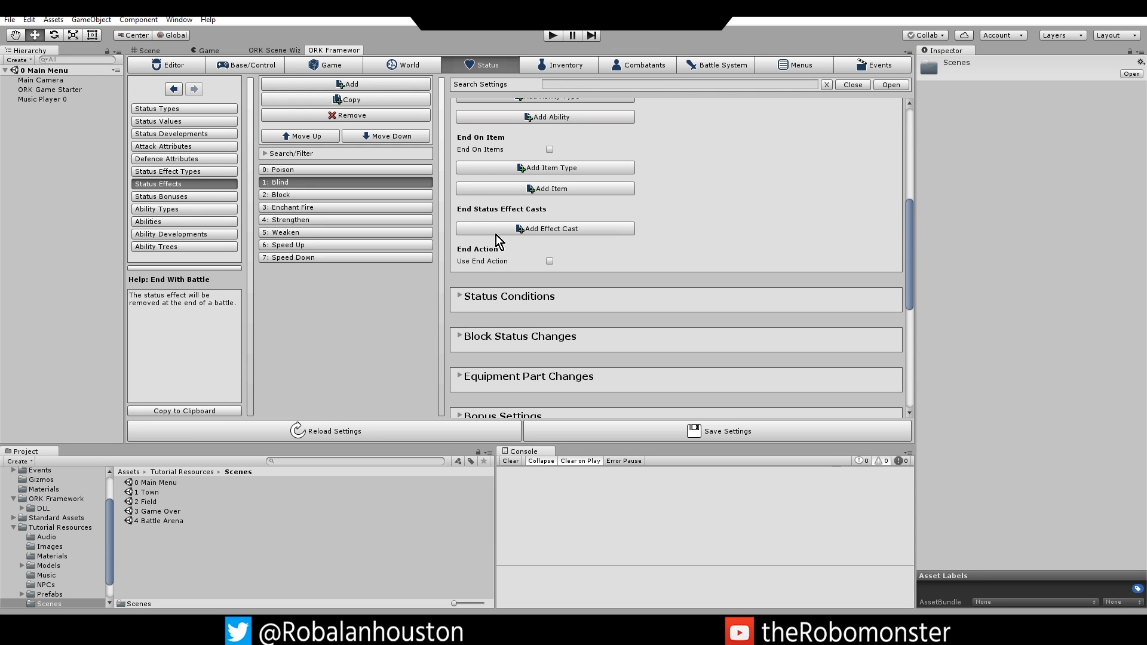
scroll(526, 239, "up", 3)
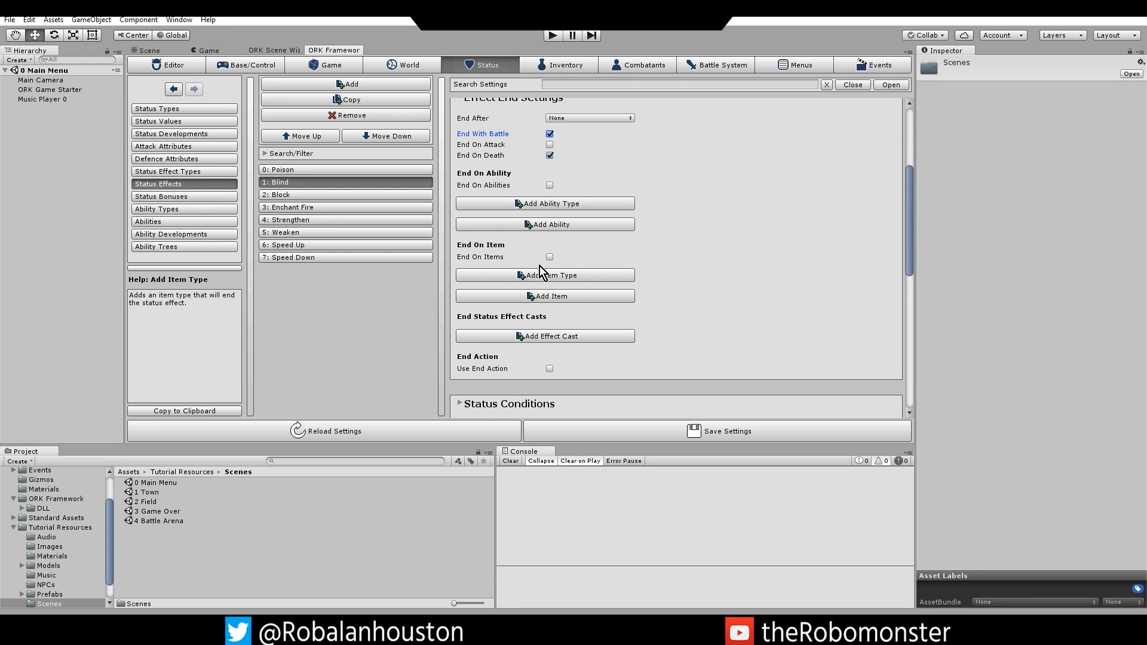
scroll(539, 257, "down", 1)
left_click(460, 370)
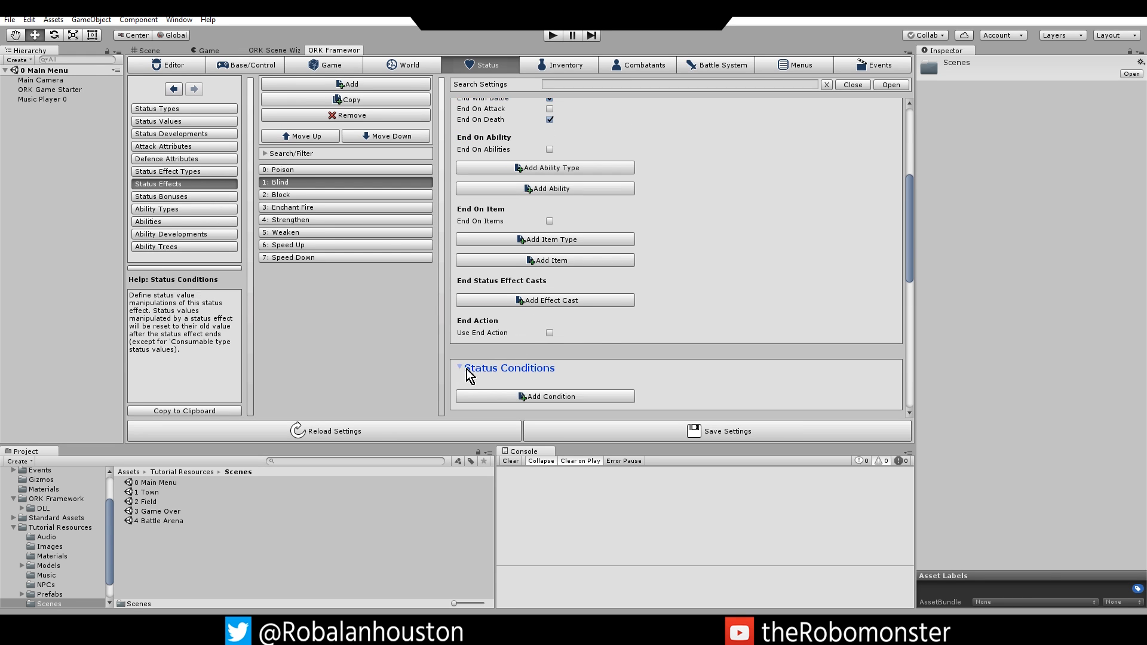
scroll(601, 334, "down", 4)
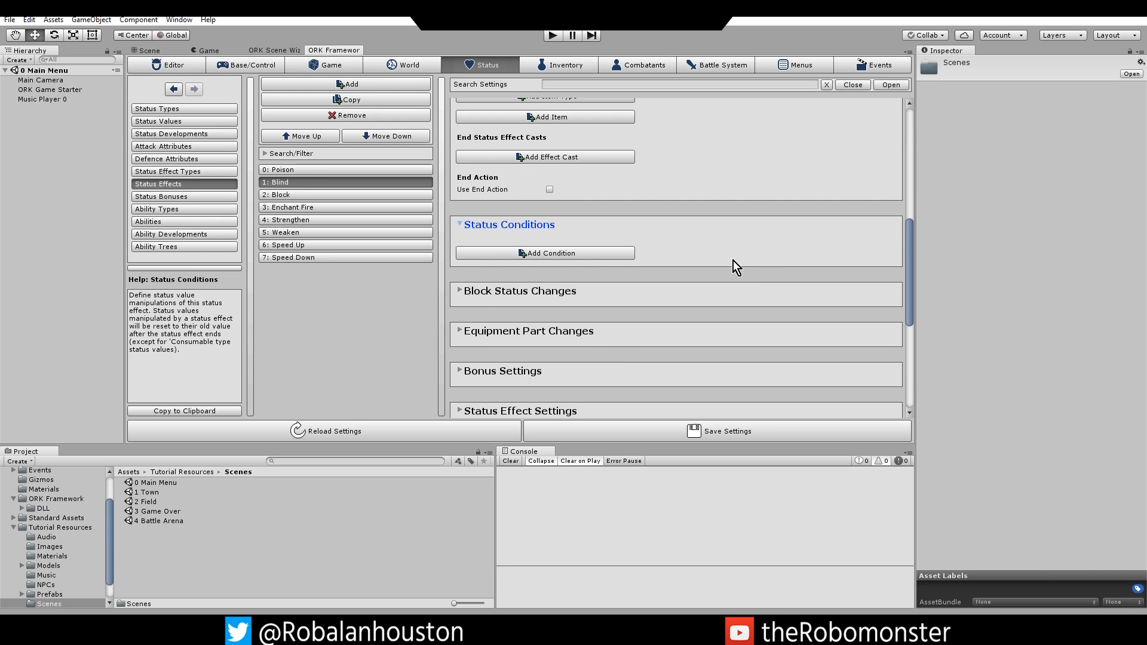
scroll(601, 234, "up", 2)
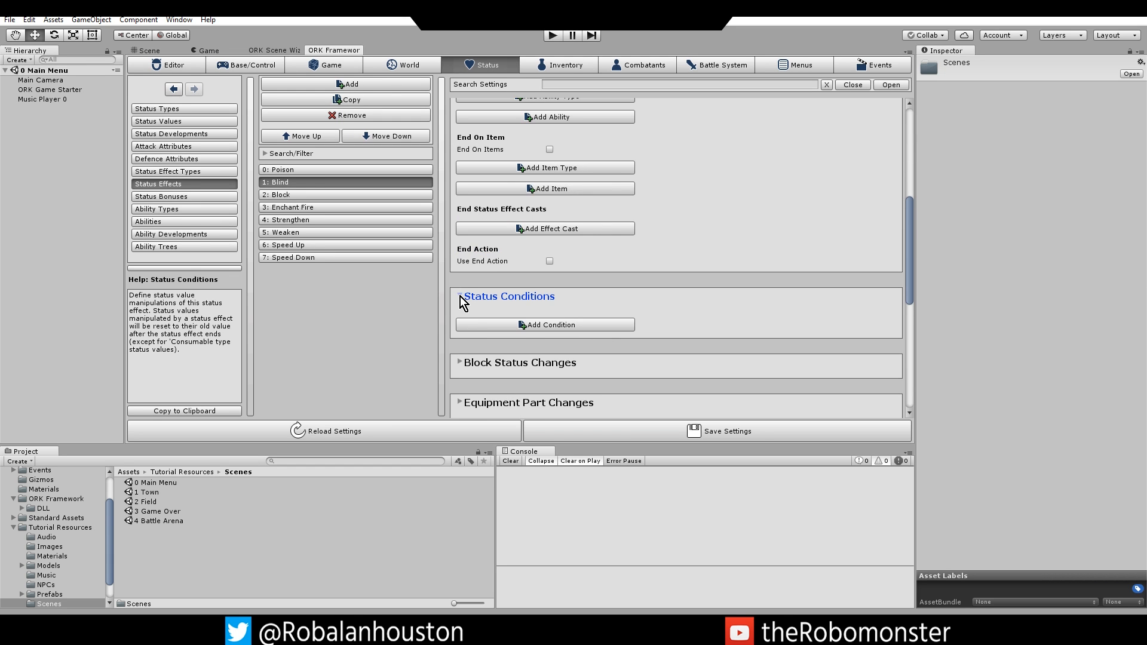
left_click(458, 297)
Recheck Blind's Attribute Settings, Effect Settings and Effect End Settings.
scroll(532, 310, "up", 5)
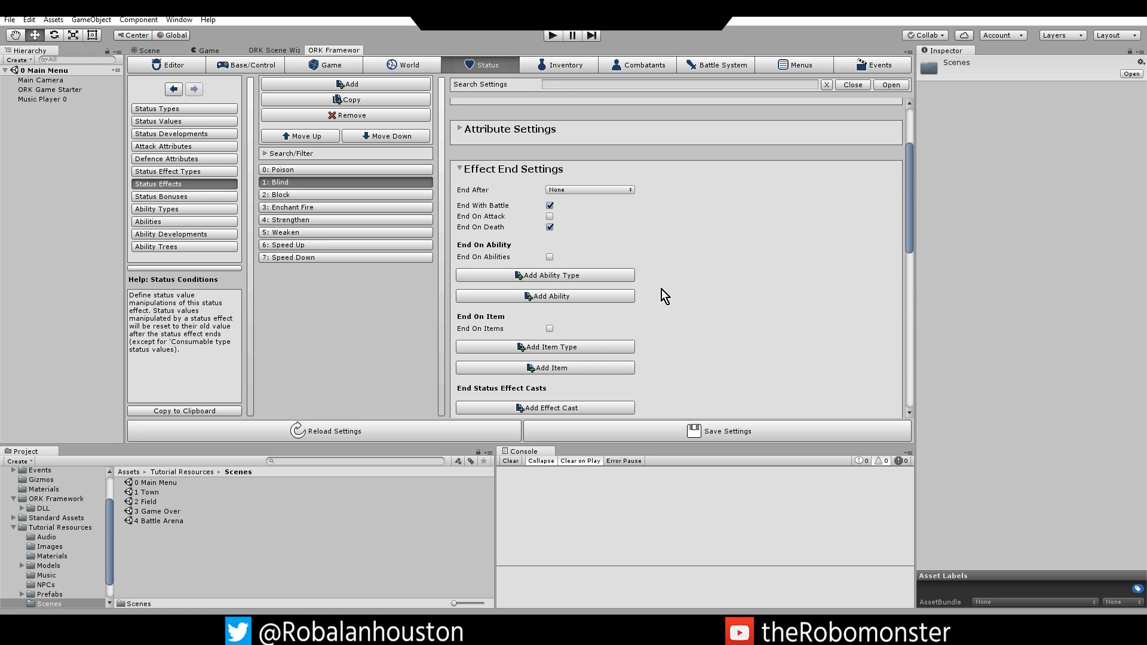
scroll(680, 265, "down", 1)
scroll(682, 266, "up", 2)
left_click(462, 163)
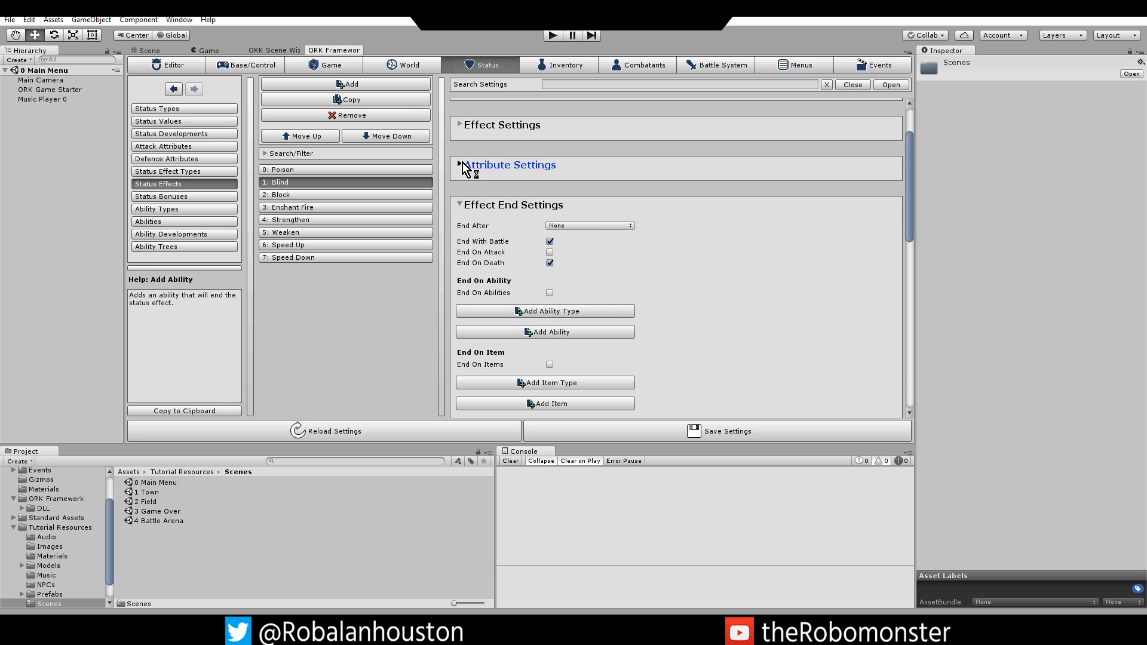
left_click(459, 166)
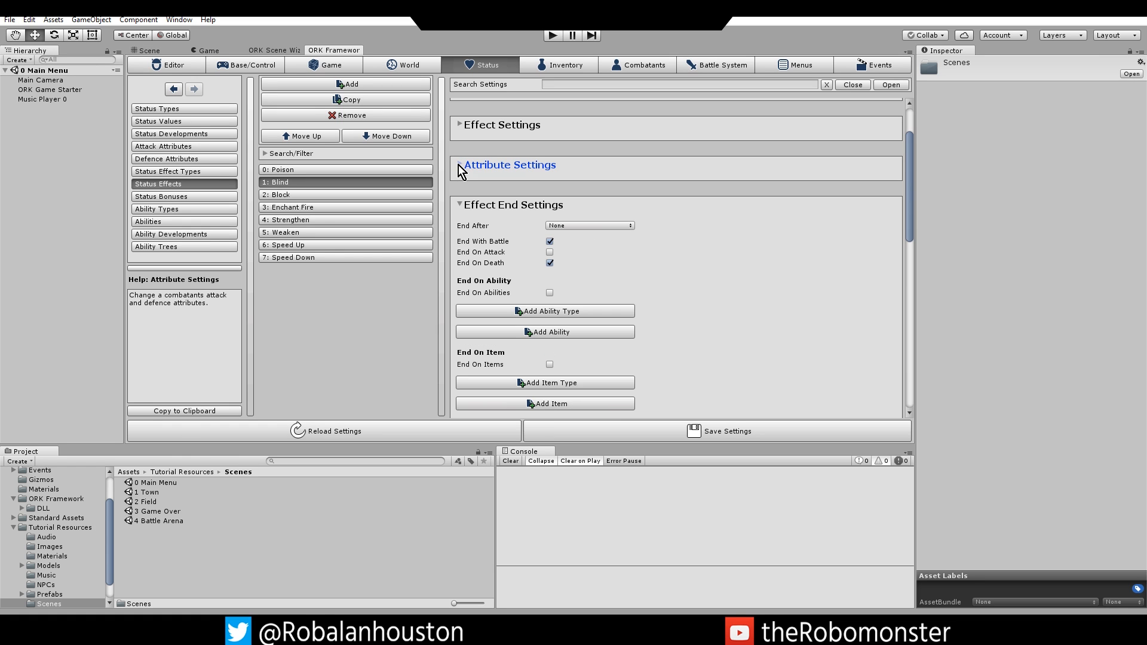
left_click(459, 125)
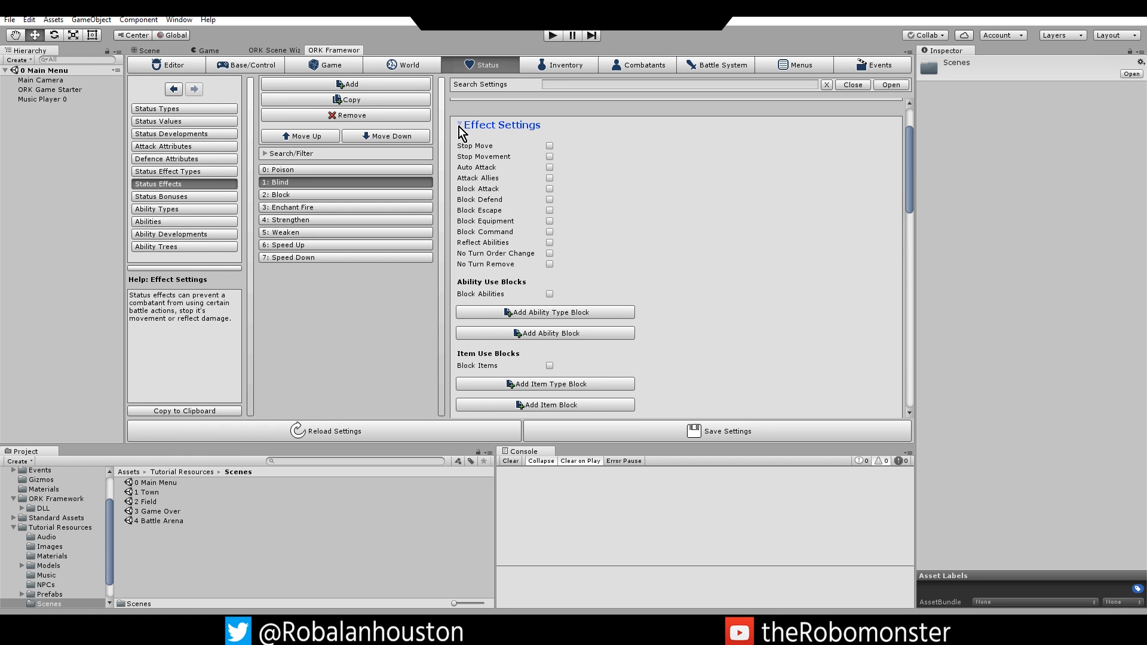
left_click(459, 126)
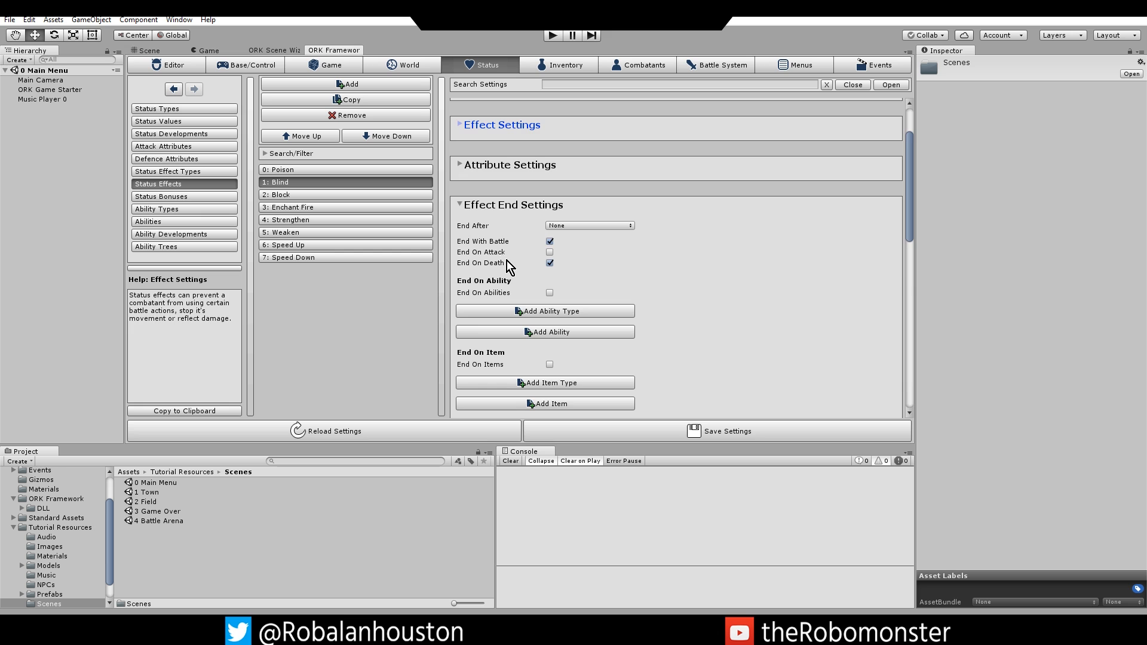
scroll(507, 260, "down", 5)
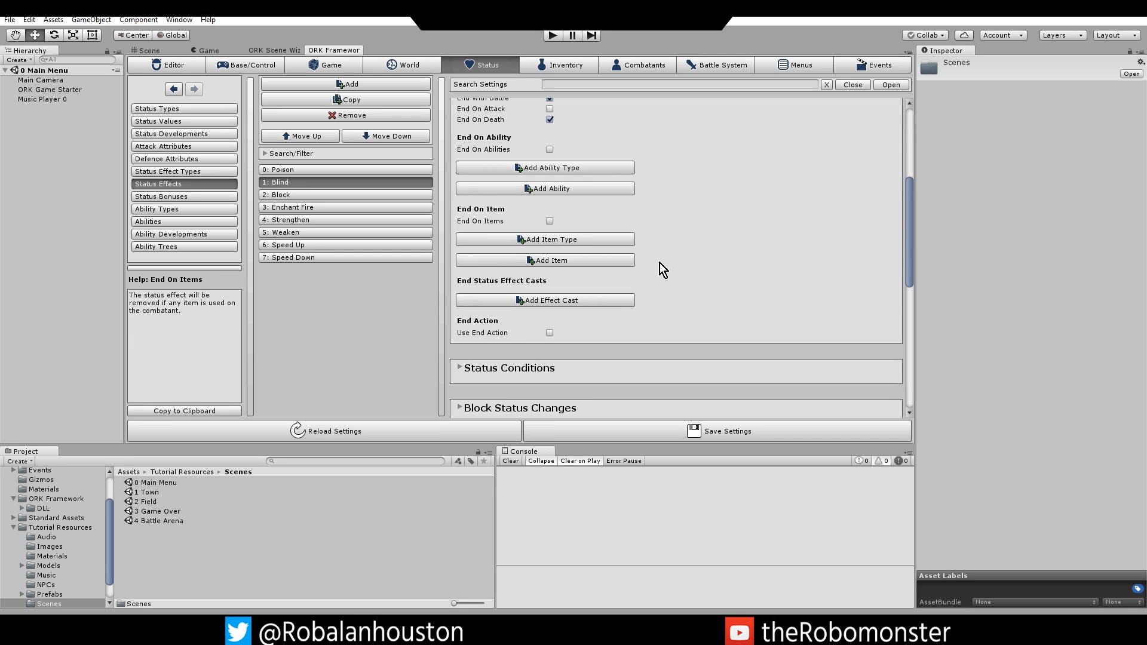
Enable Custom Bonus in Blind's Bonus Settings and collapse its Effect End Settings.
scroll(660, 263, "down", 7)
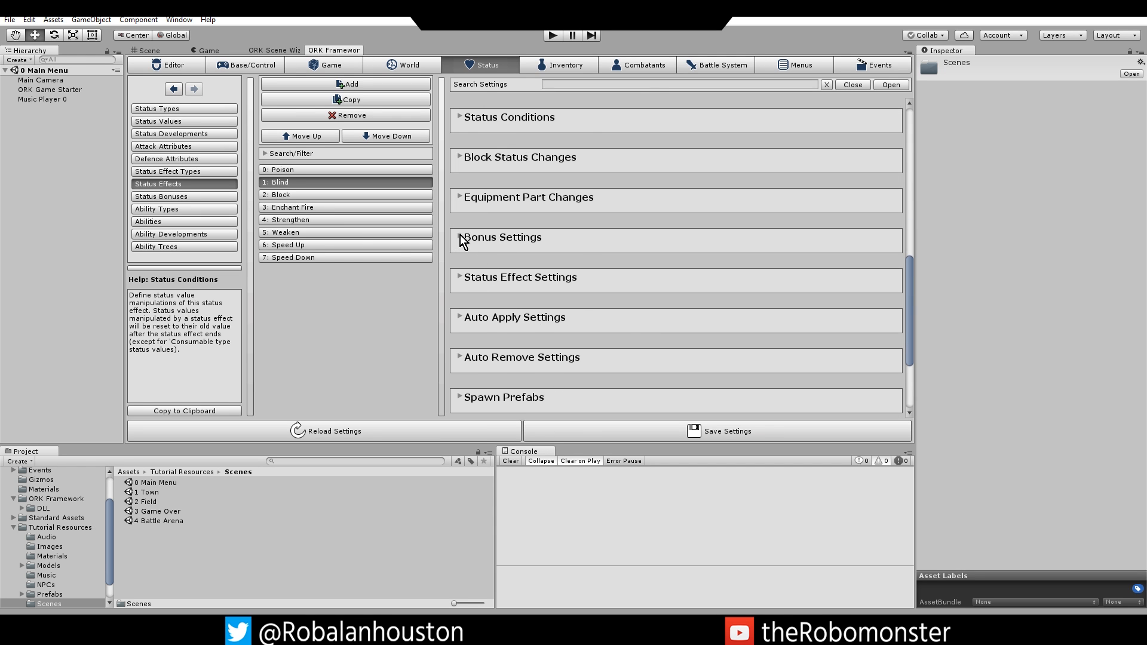
left_click(461, 238)
scroll(544, 269, "up", 10)
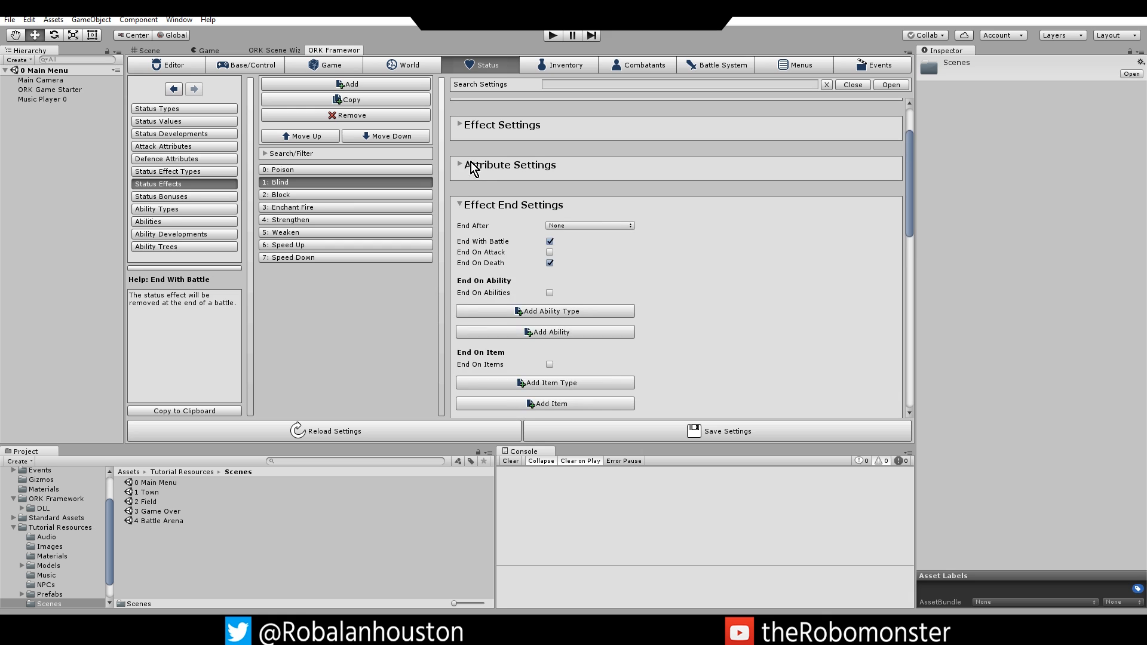
left_click(461, 206)
scroll(657, 284, "down", 5)
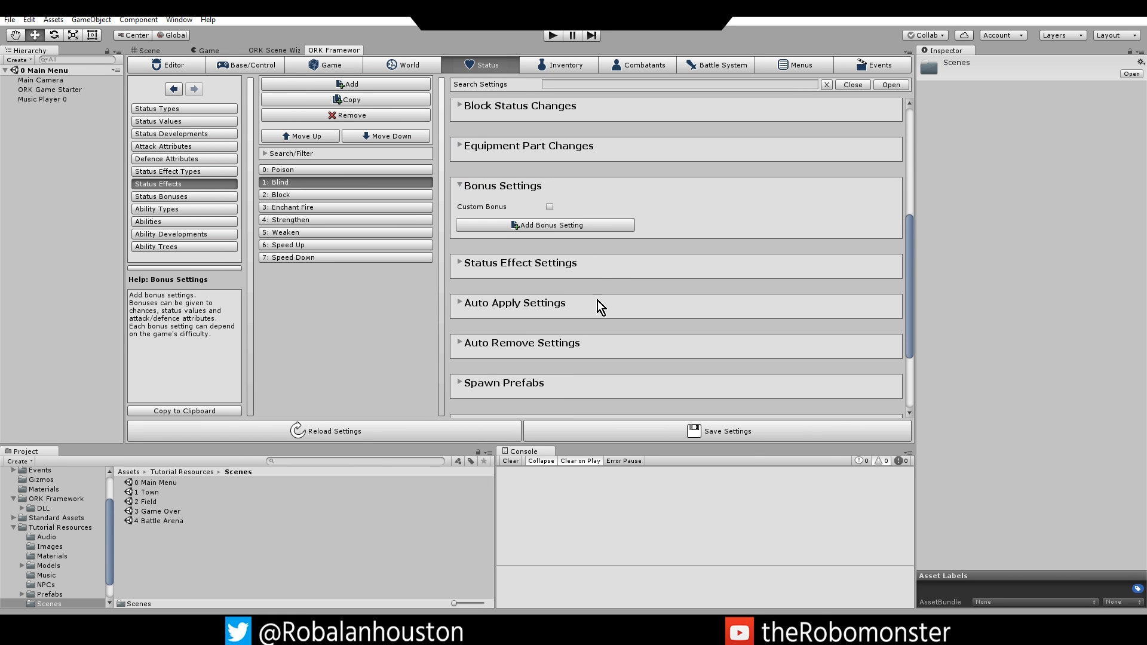
left_click(550, 207)
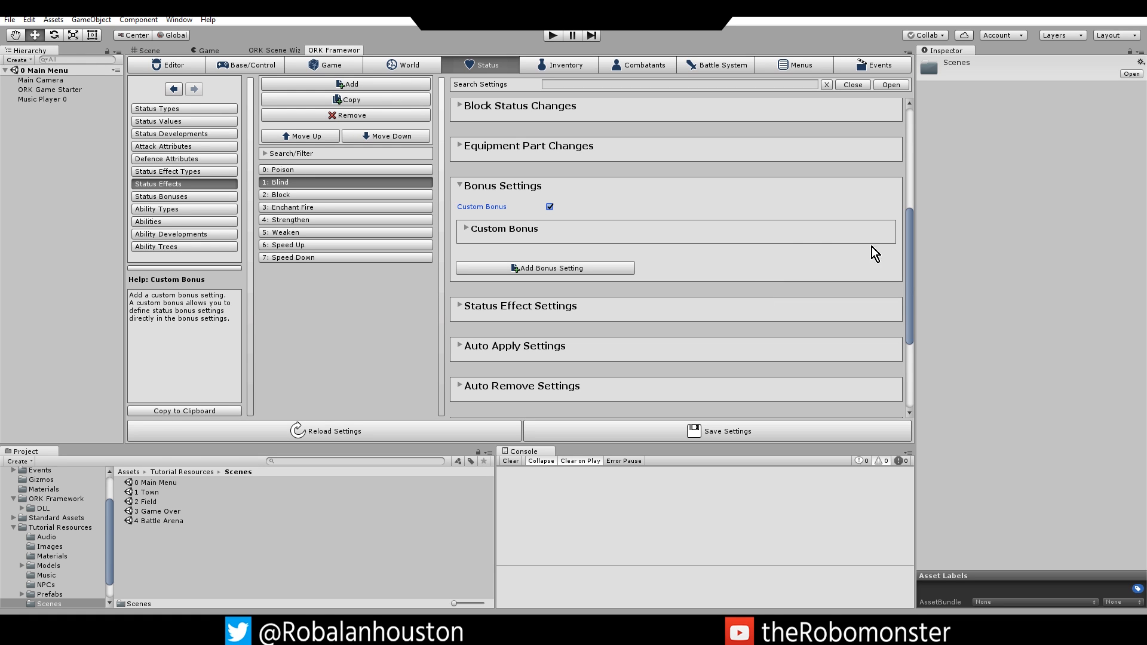
Set the Hit Bonus to -20 in the Chance/Other Bonuses of Blind's custom bonus, and collapse the Bonus Settings.
left_click(471, 229)
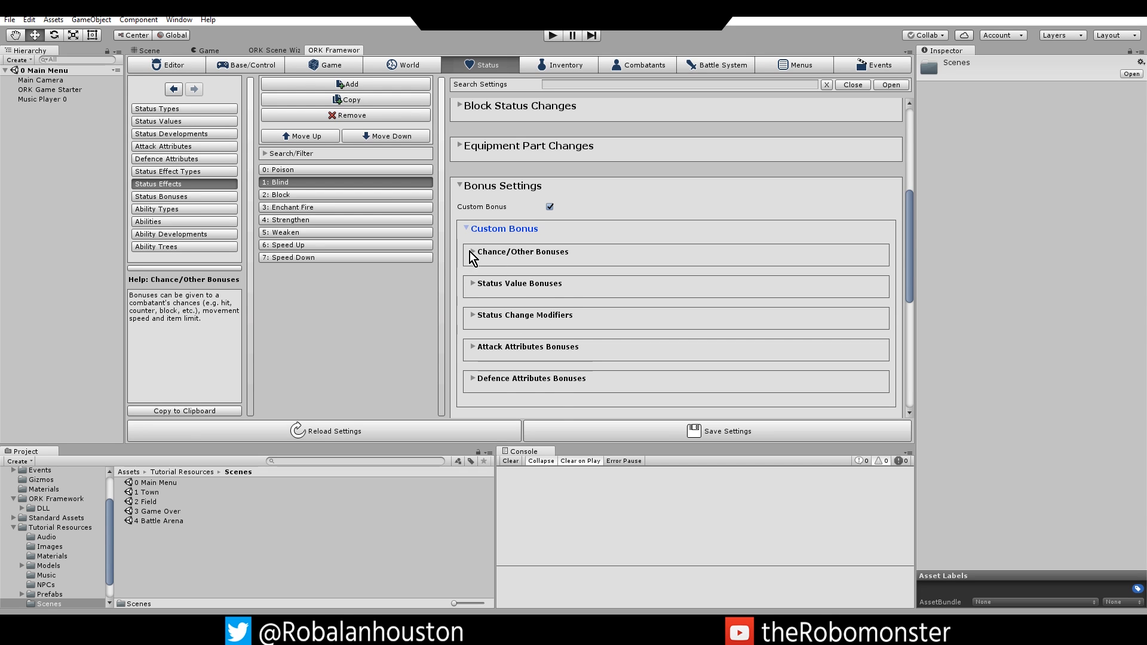
left_click(469, 253)
left_click(512, 272)
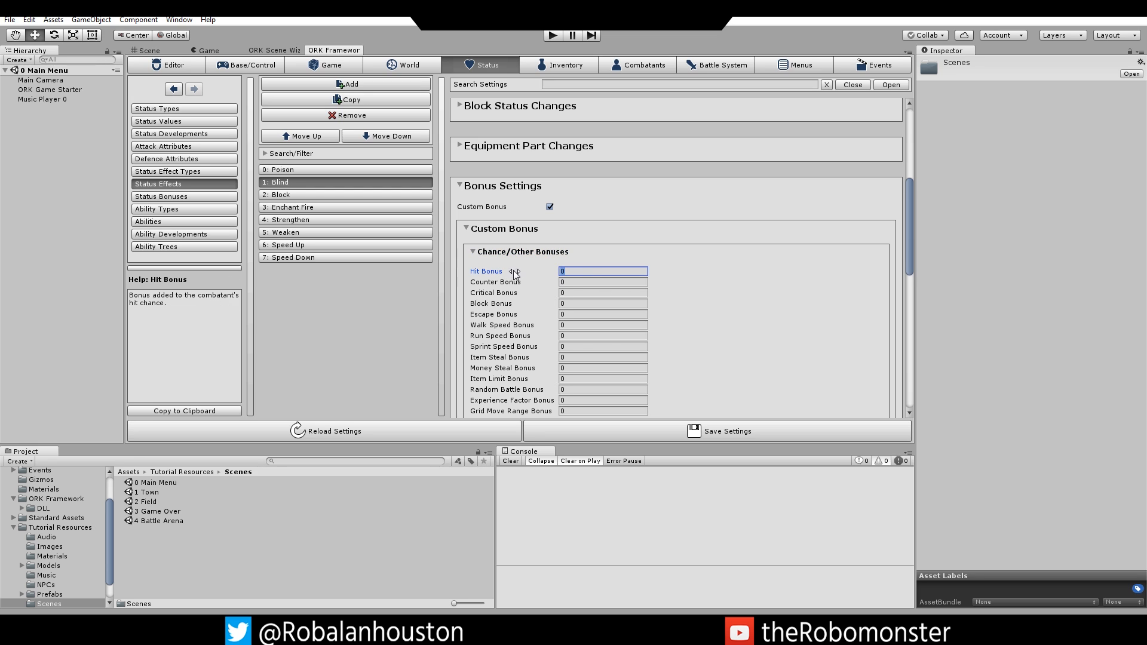
type("-20")
scroll(542, 289, "down", 5)
scroll(573, 299, "up", 2)
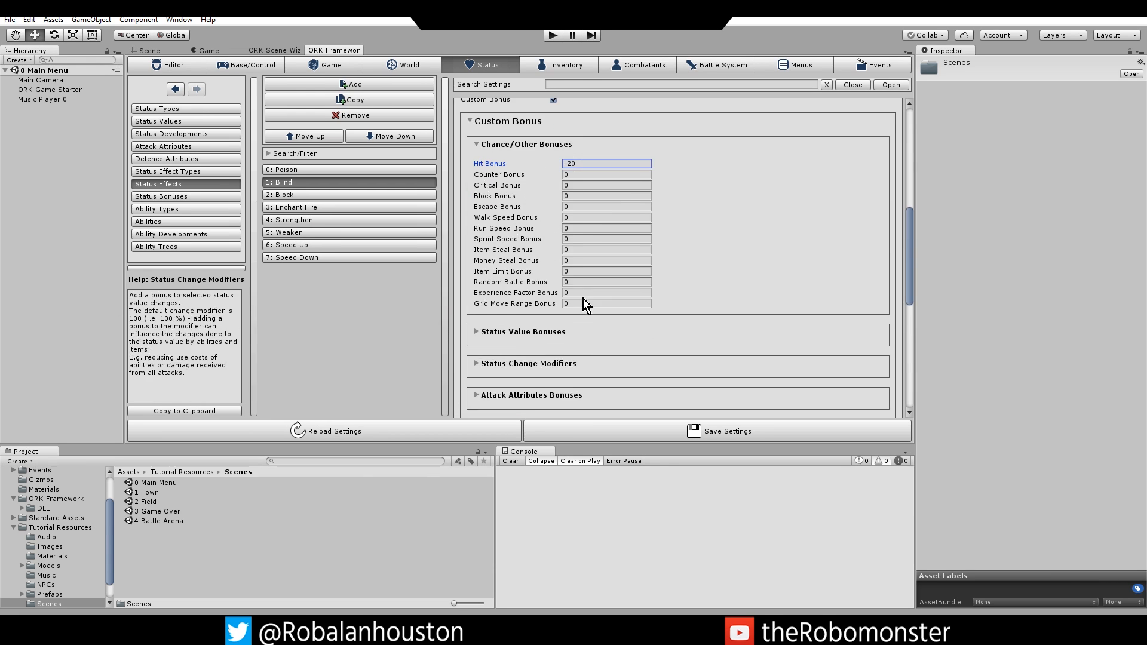
scroll(583, 305, "up", 2)
left_click(465, 115)
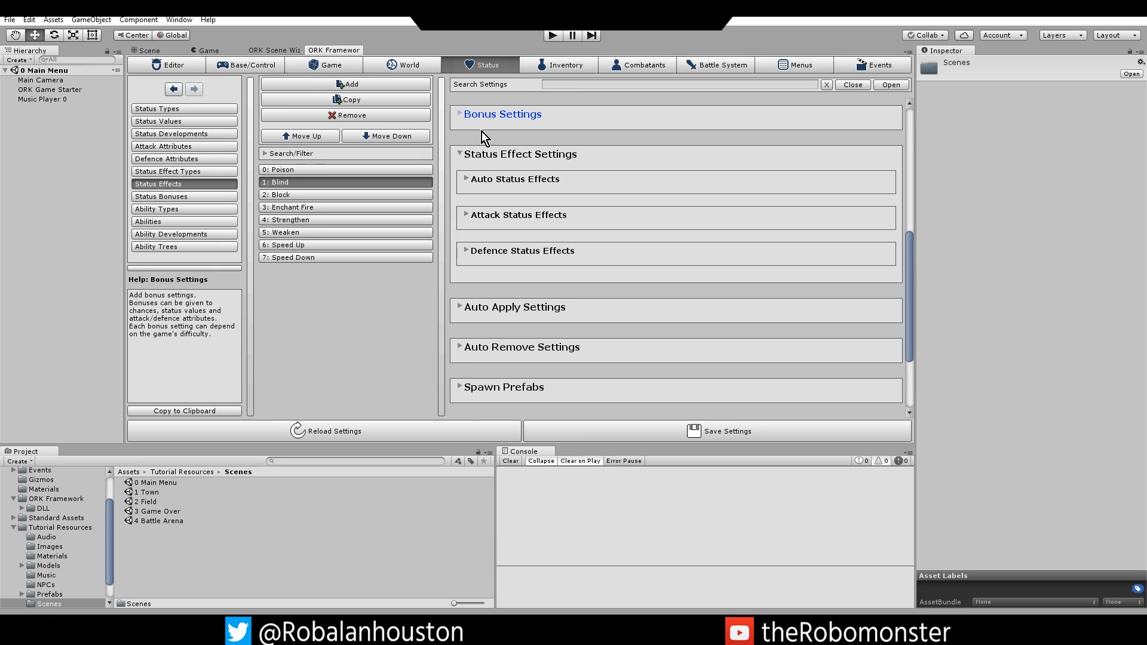
Open the Block status effect and review its Content Information and Base Settings.
left_click(332, 195)
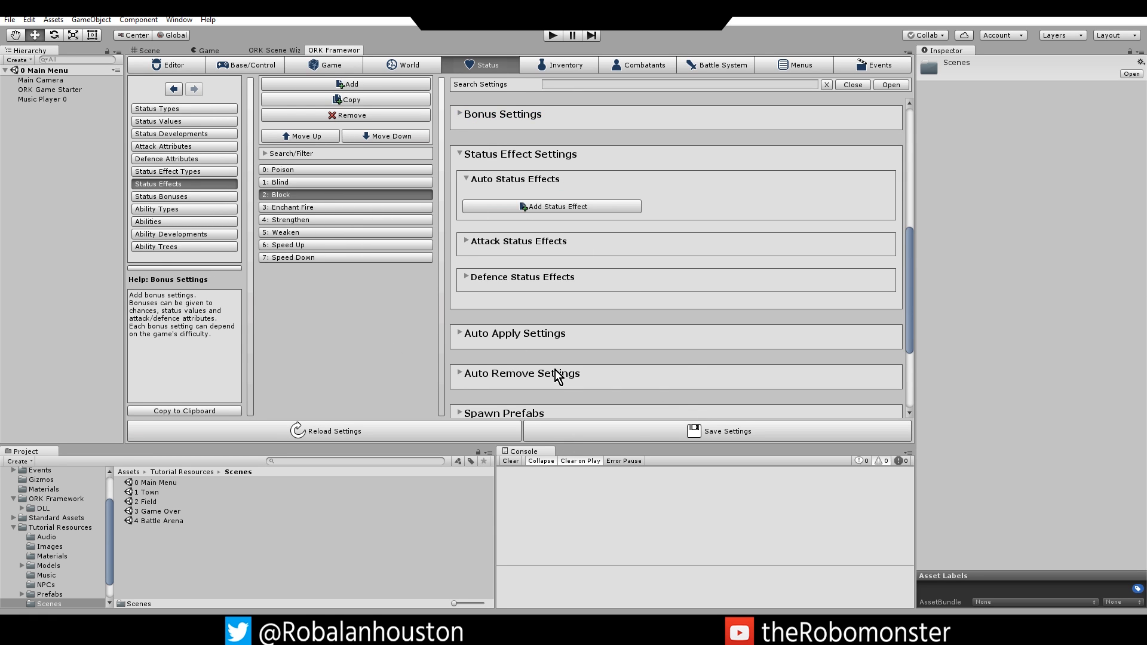
left_click(459, 154)
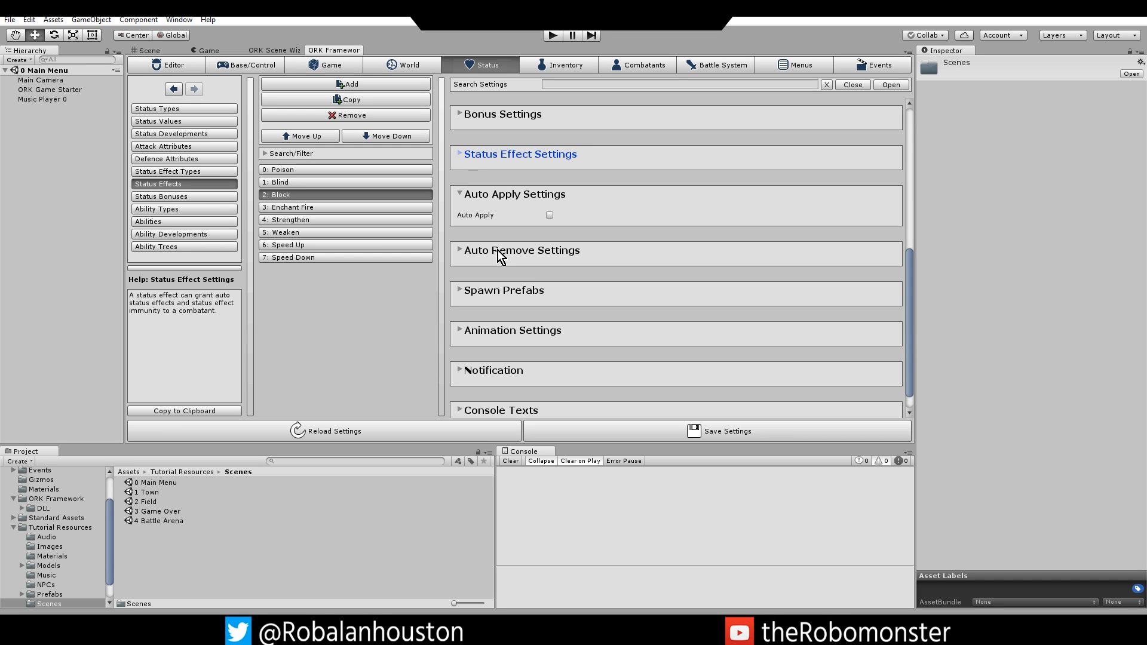
left_click(461, 195)
scroll(544, 251, "up", 8)
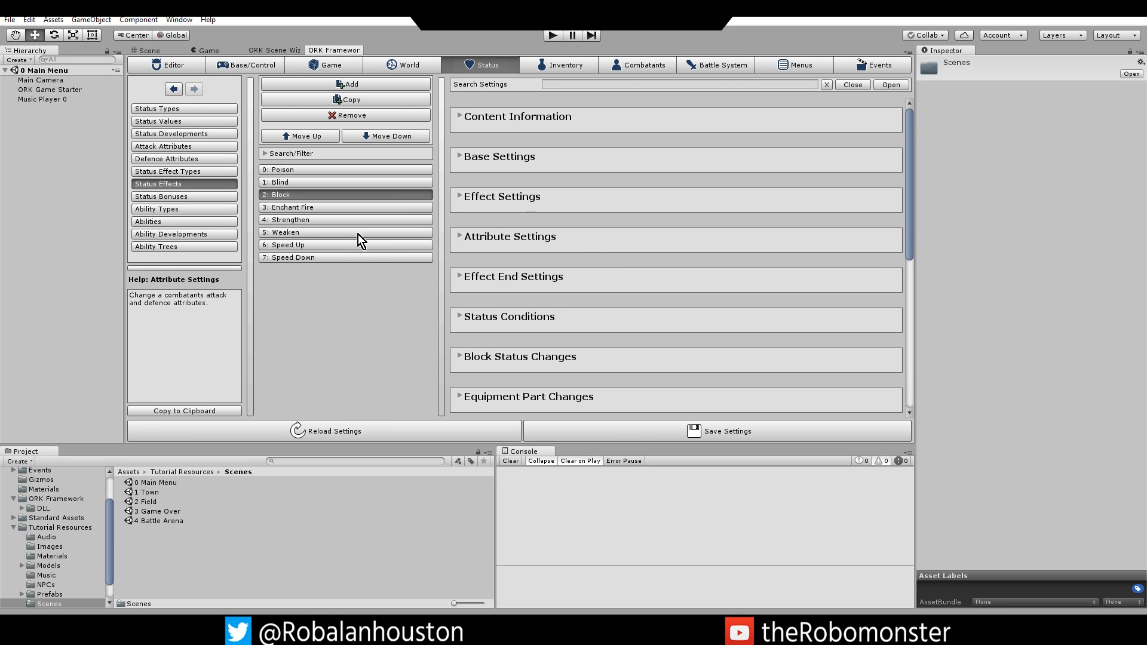
left_click(458, 117)
left_click(469, 141)
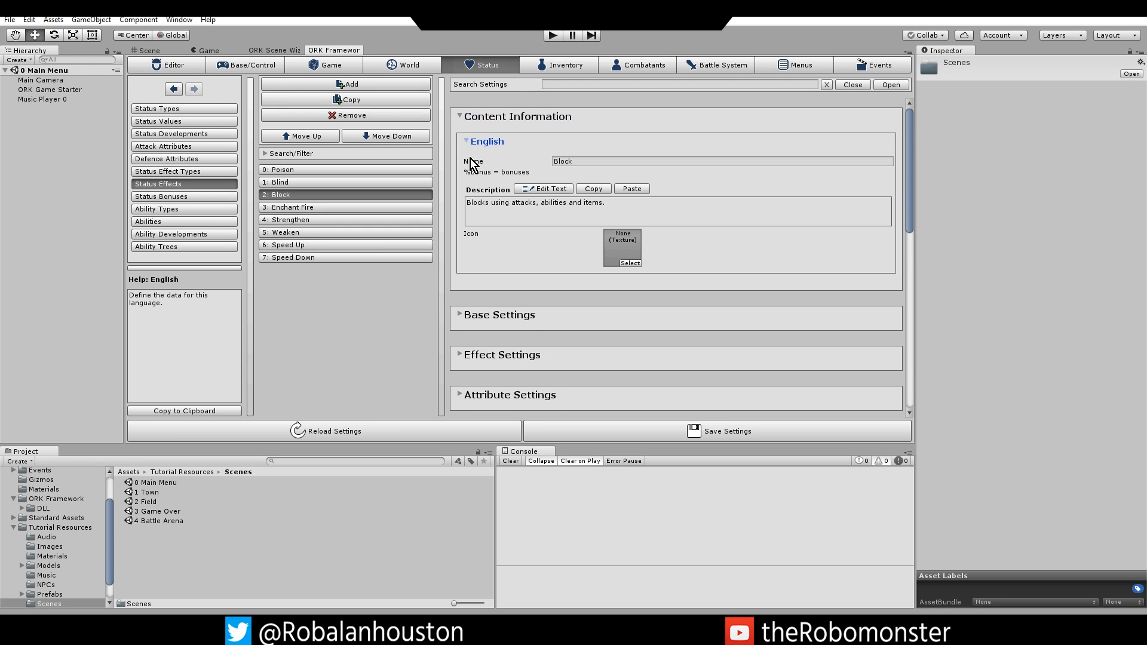
left_click(460, 117)
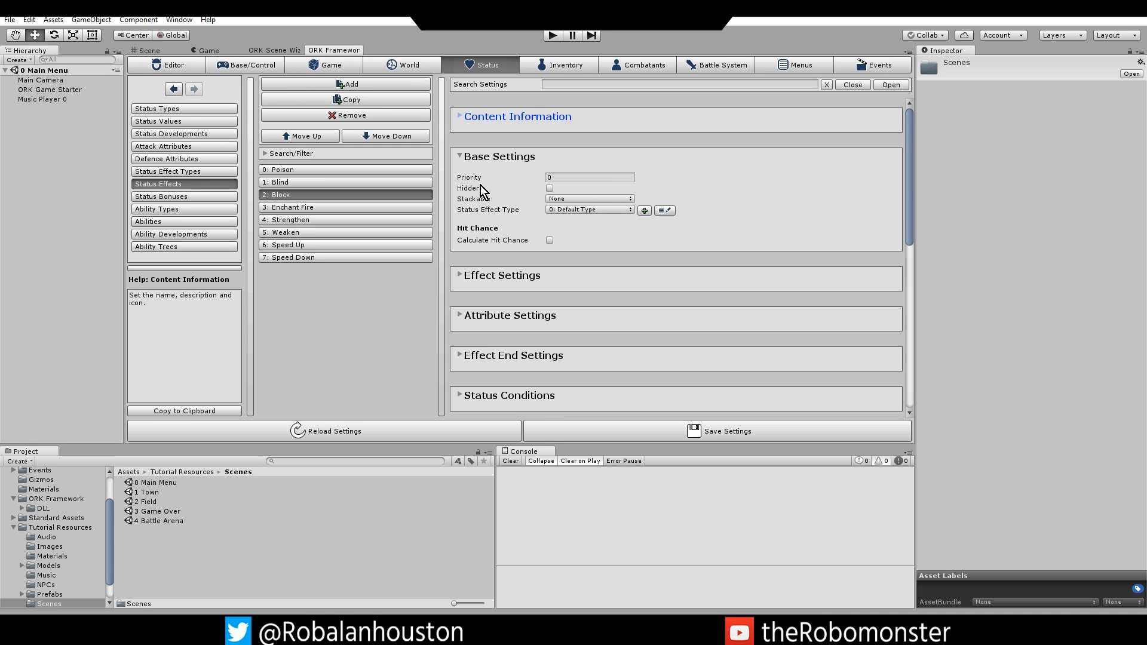
left_click(460, 155)
Enable Block Attack, Block Abilities and Block Items in the Block effect's Effect Settings.
left_click(460, 197)
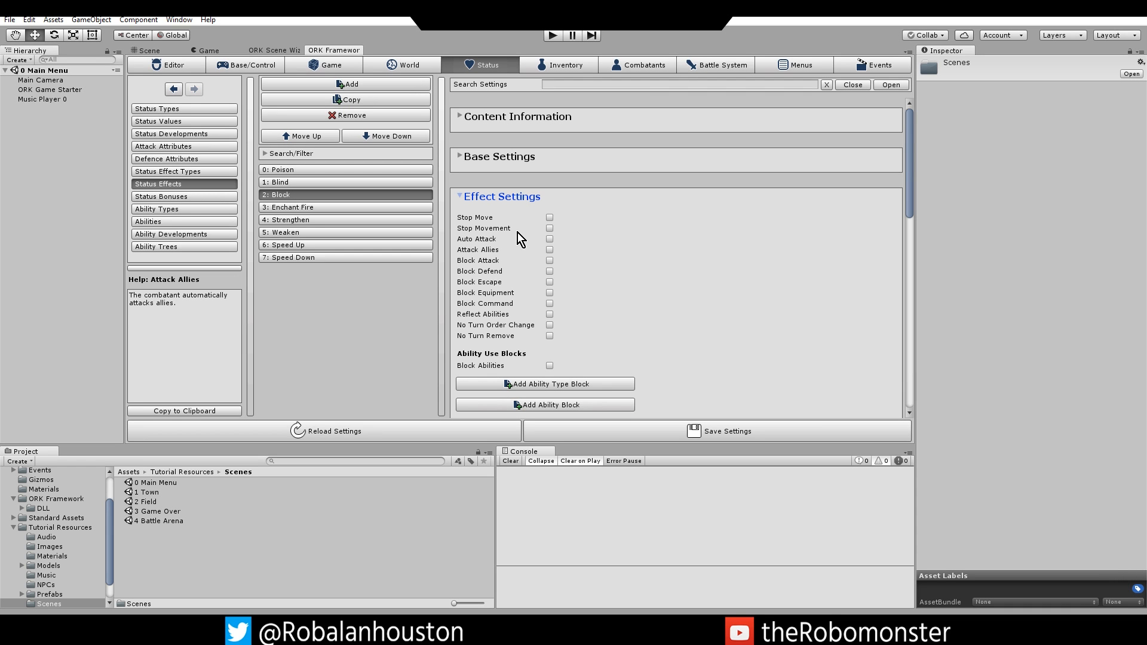
left_click(545, 261)
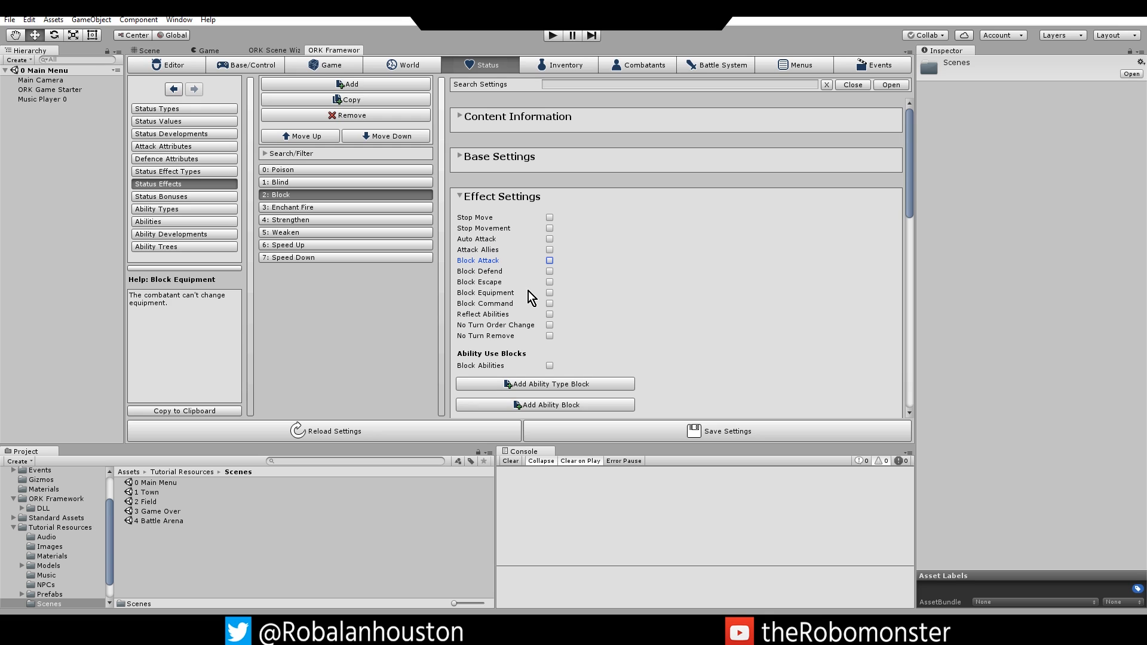
left_click(550, 261)
scroll(648, 329, "down", 3)
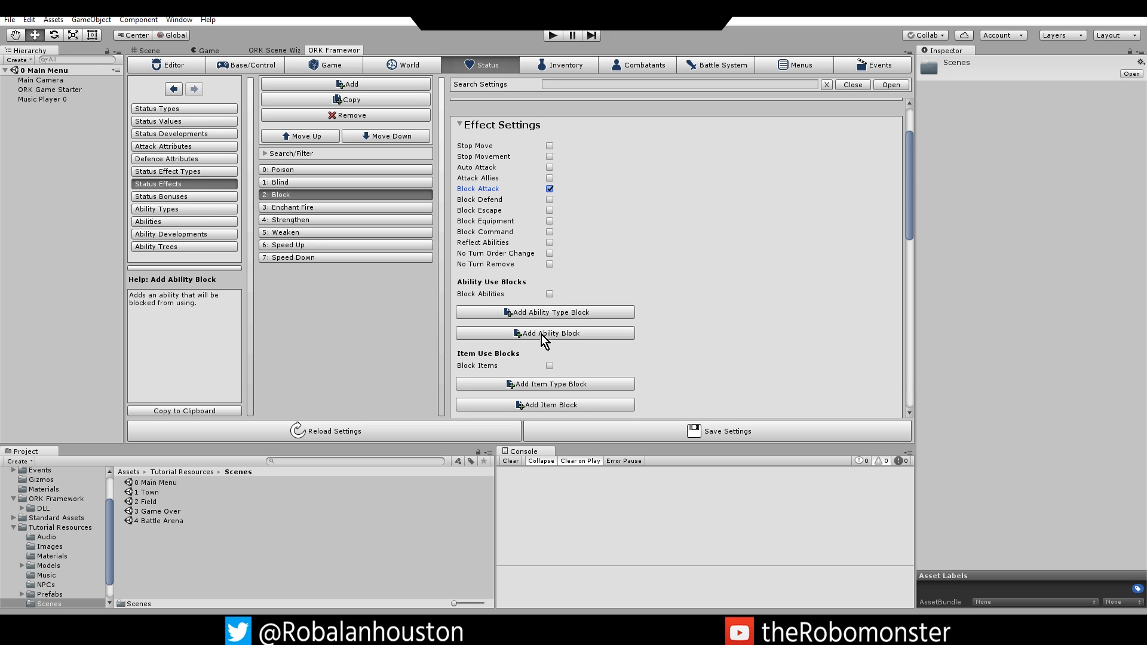
left_click(550, 294)
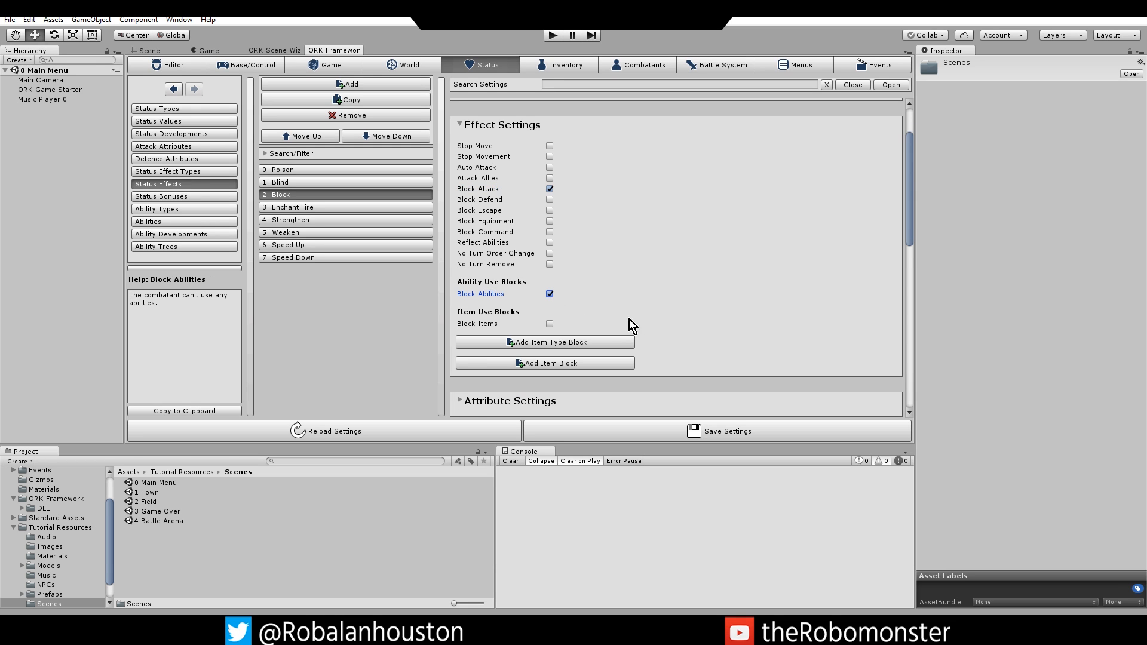
scroll(647, 320, "down", 2)
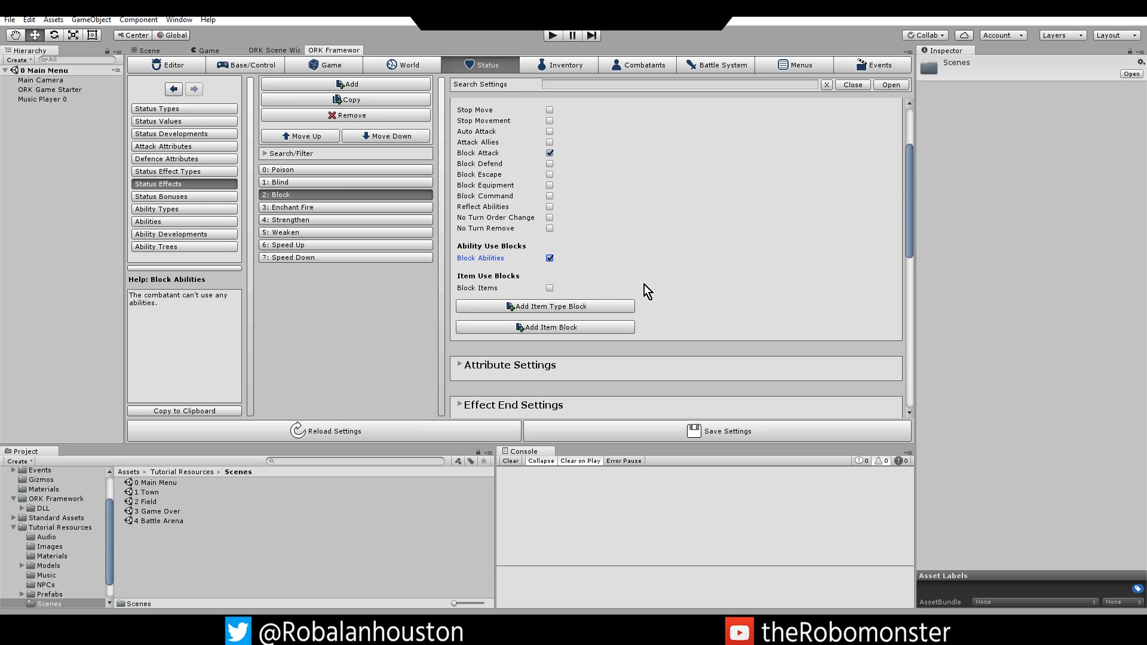
left_click(550, 289)
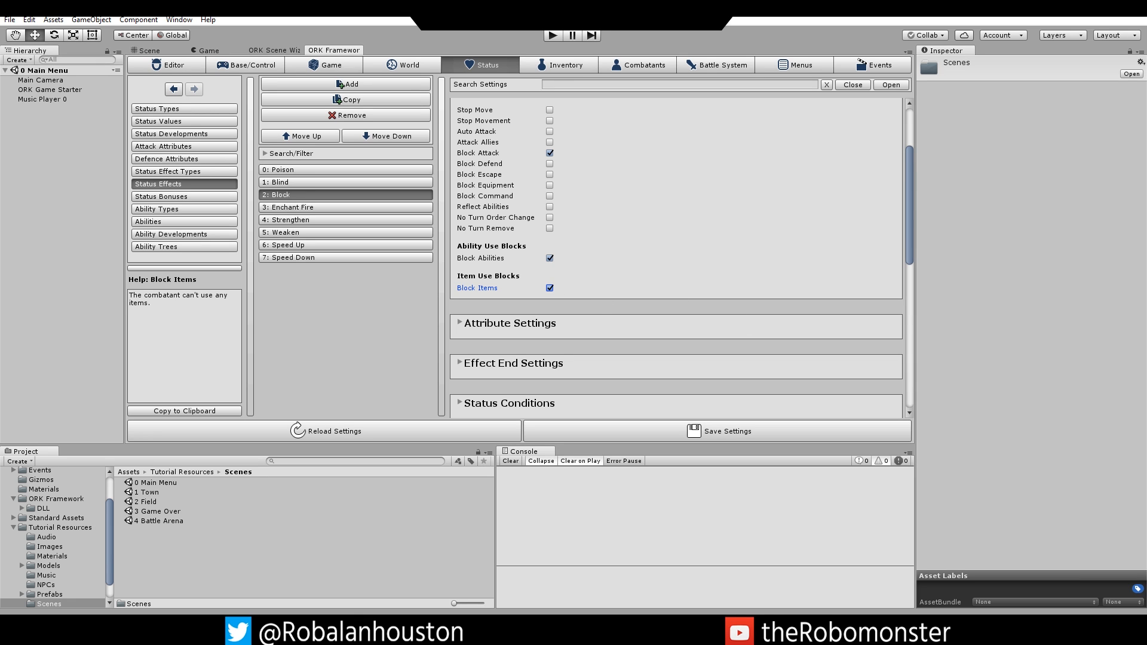
Enable End With Battle in Block's Effect End Settings, keeping End On Death enabled.
left_click(463, 363)
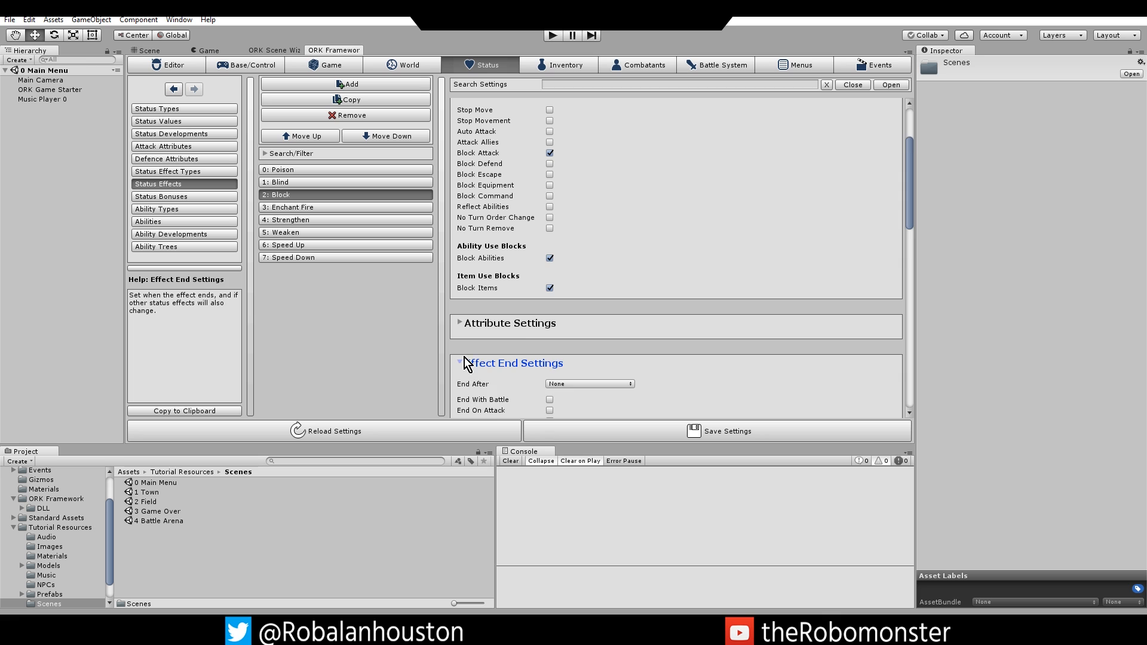
scroll(564, 333, "down", 5)
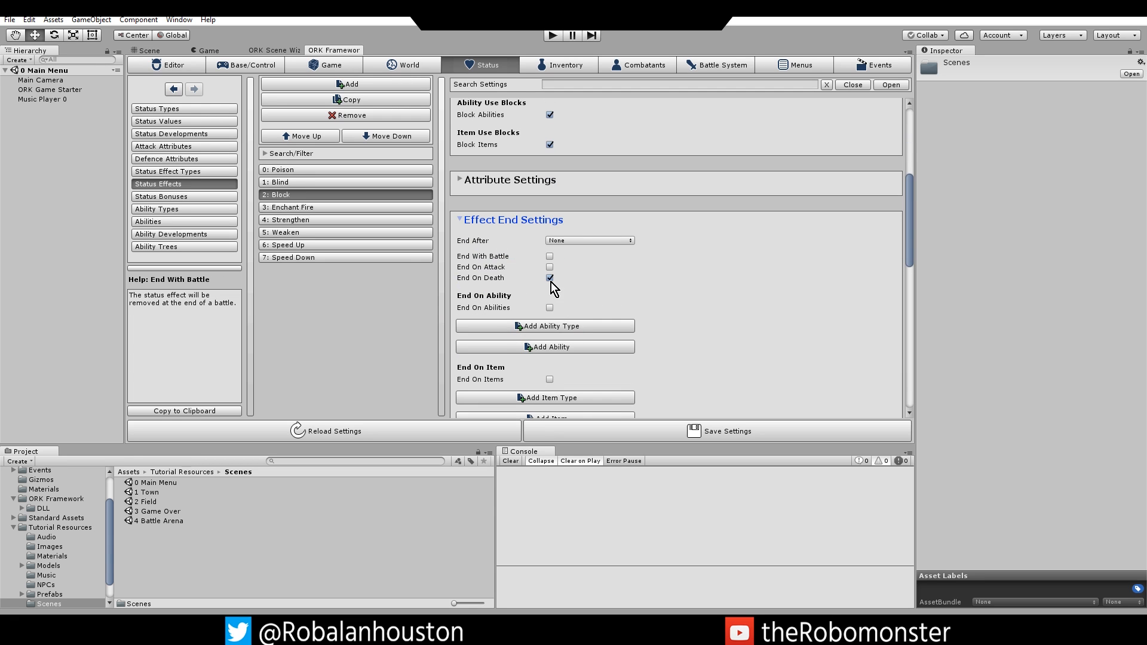
scroll(550, 282, "up", 8)
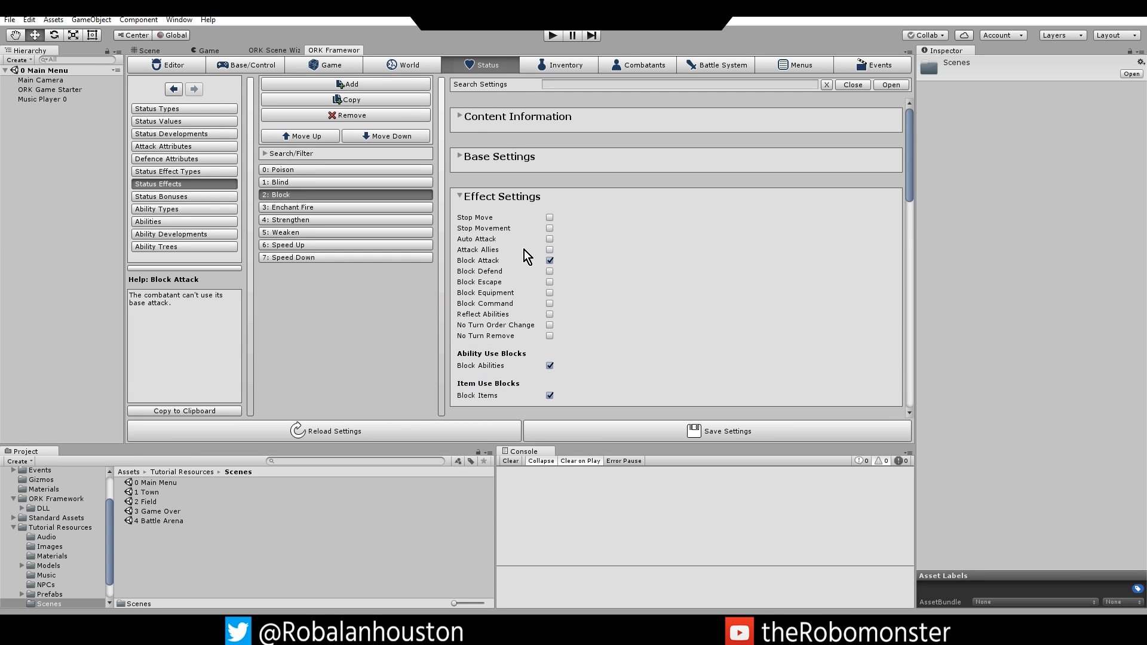
left_click(359, 207)
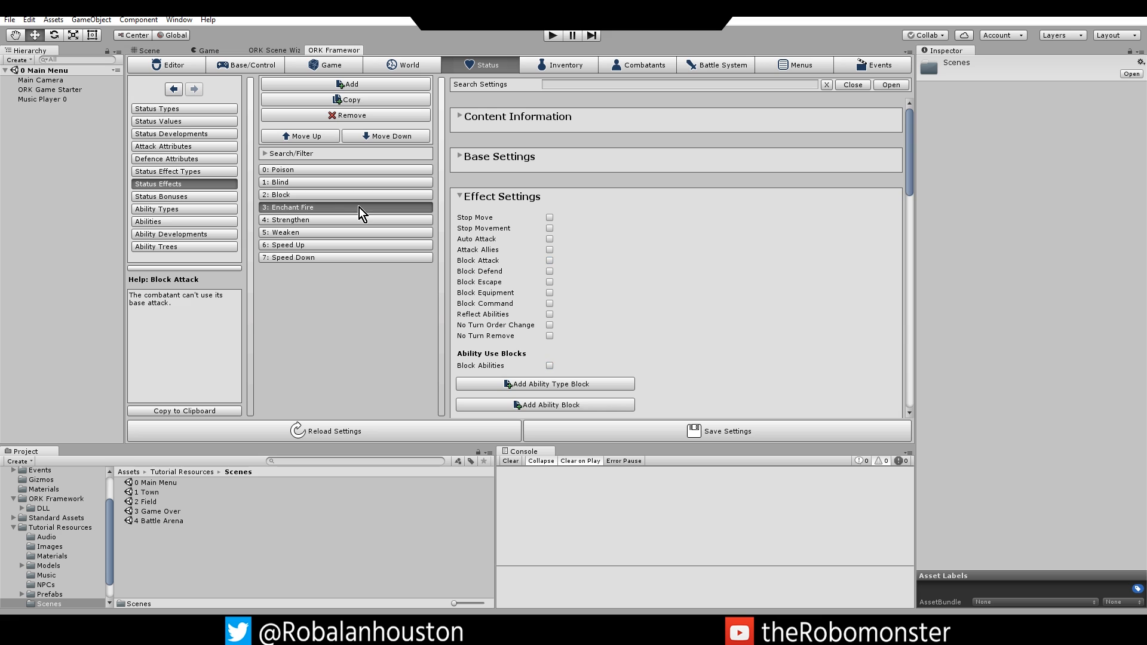
left_click(331, 196)
scroll(621, 252, "down", 3)
scroll(602, 303, "down", 5)
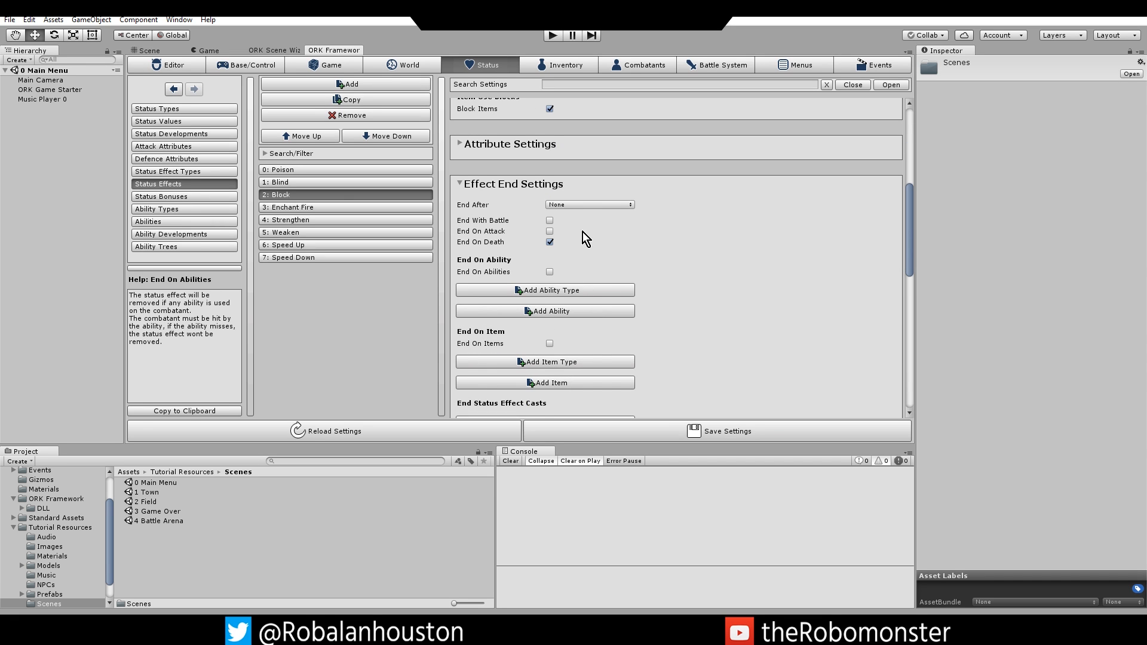
left_click(549, 220)
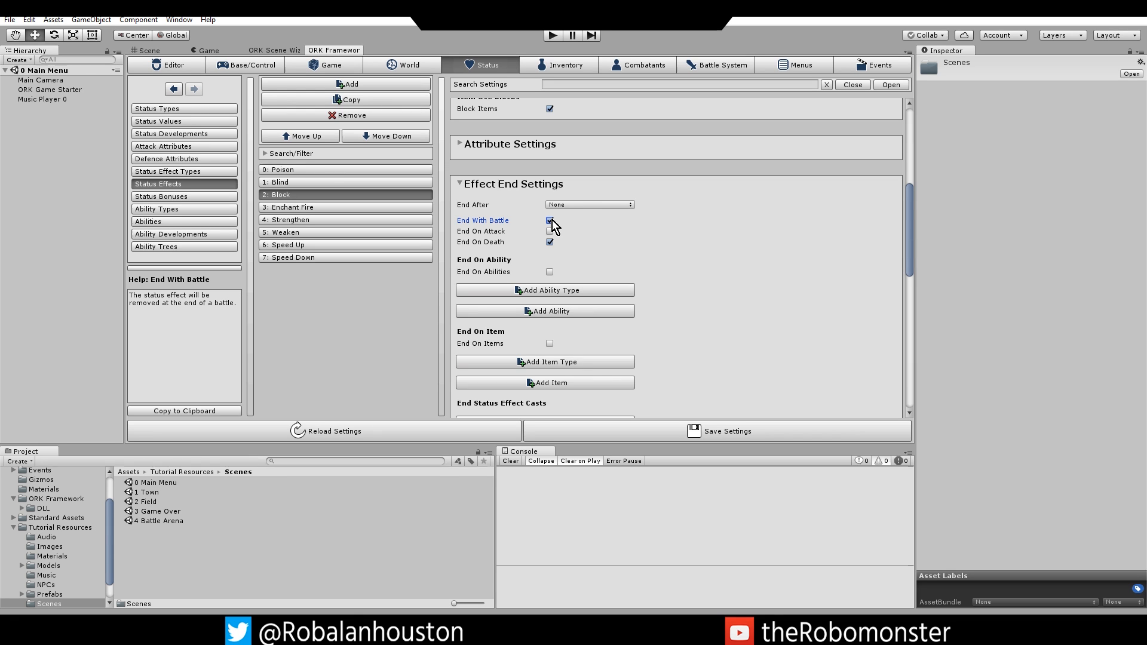
left_click(550, 242)
Try Turn End and Turn Start as Block's End After option, and return it to None.
left_click(564, 205)
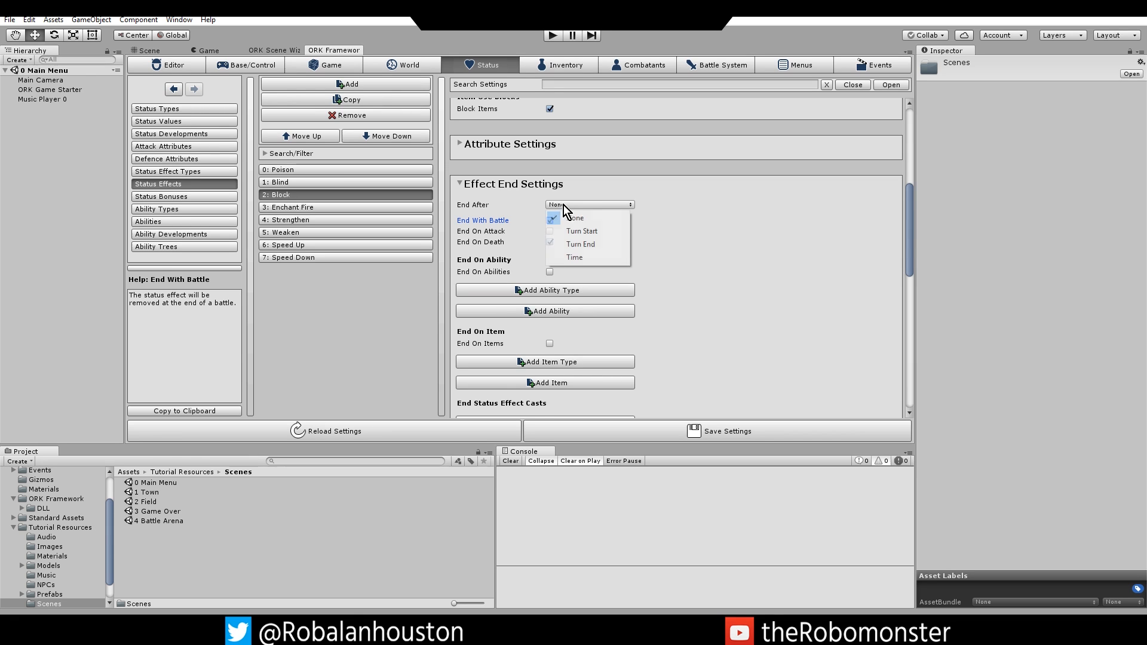
left_click(587, 243)
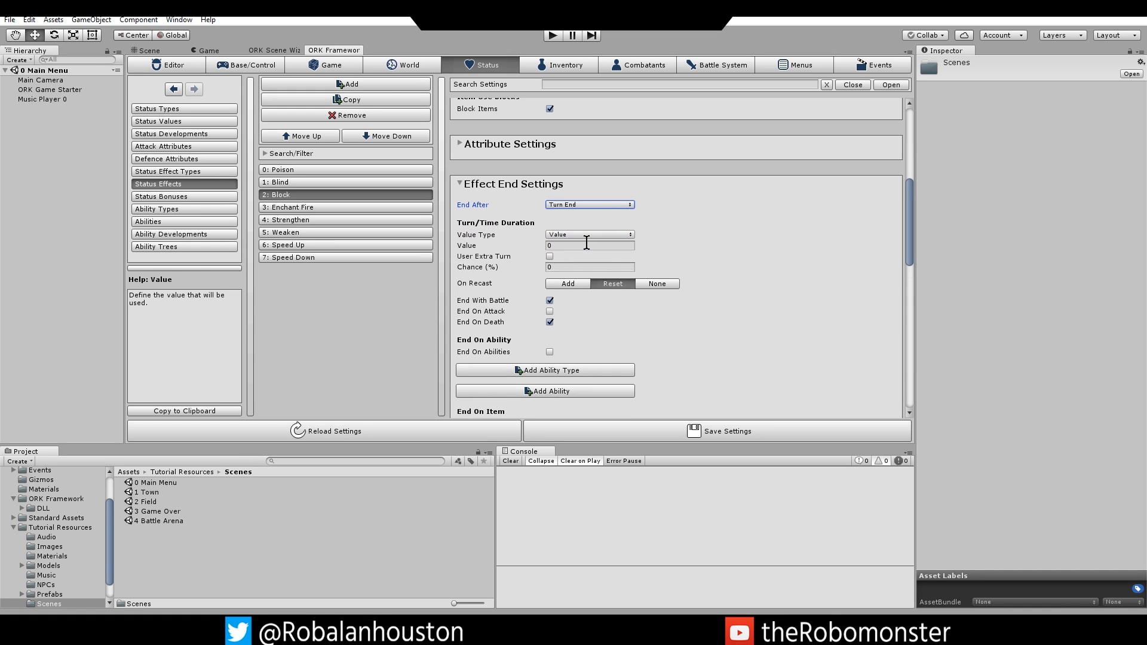
left_click(577, 207)
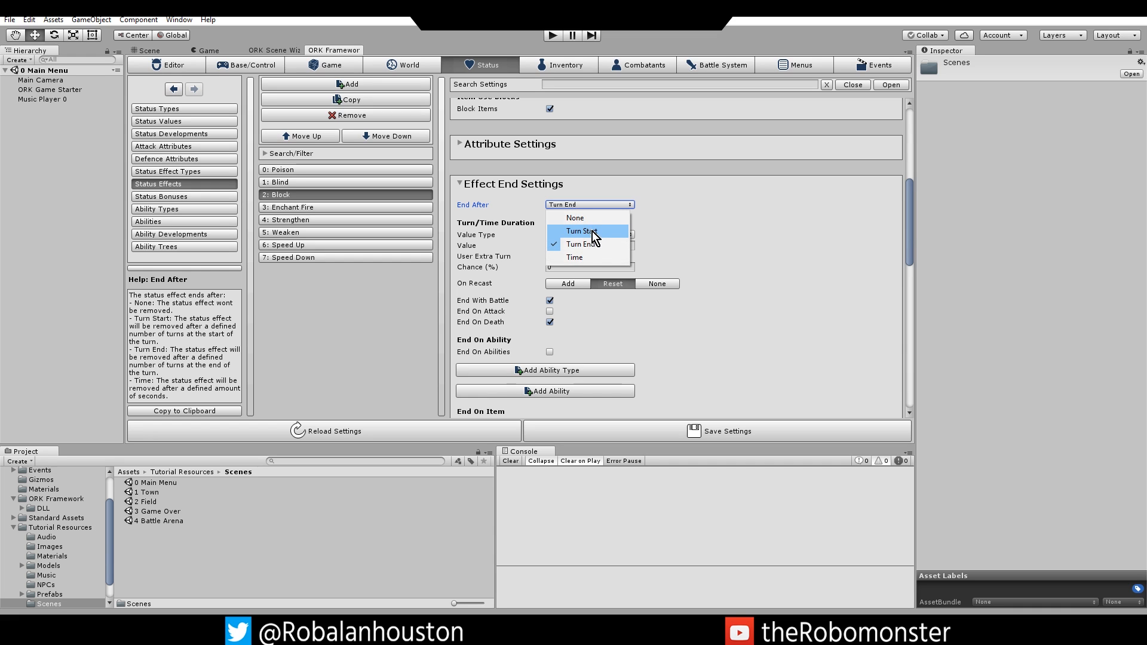
left_click(593, 230)
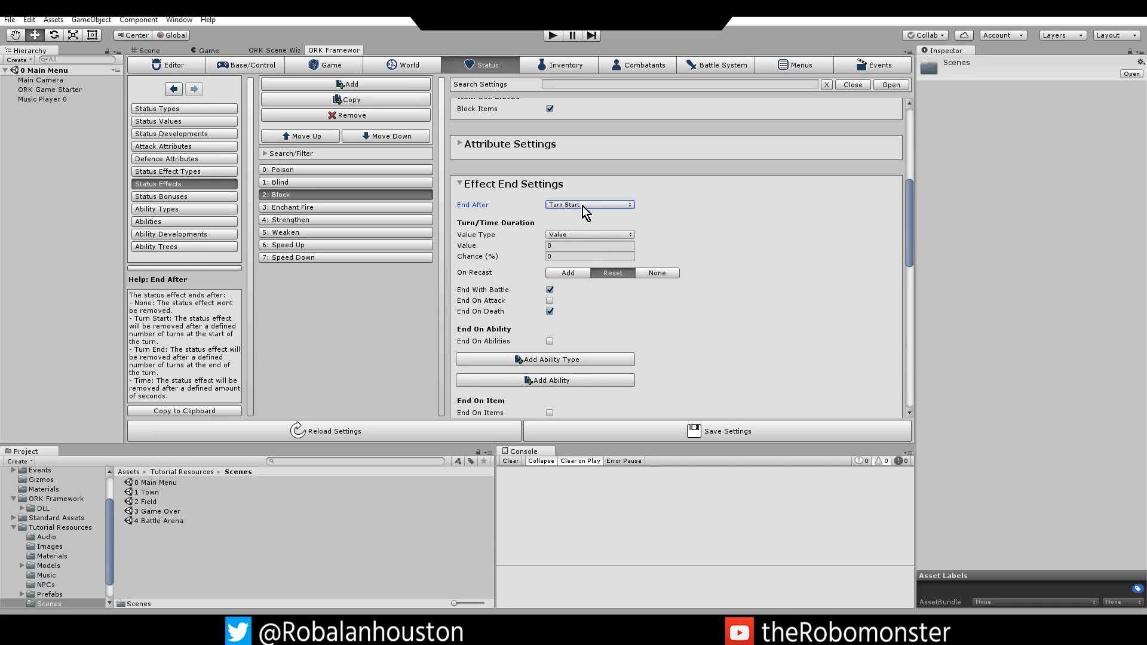
left_click(583, 205)
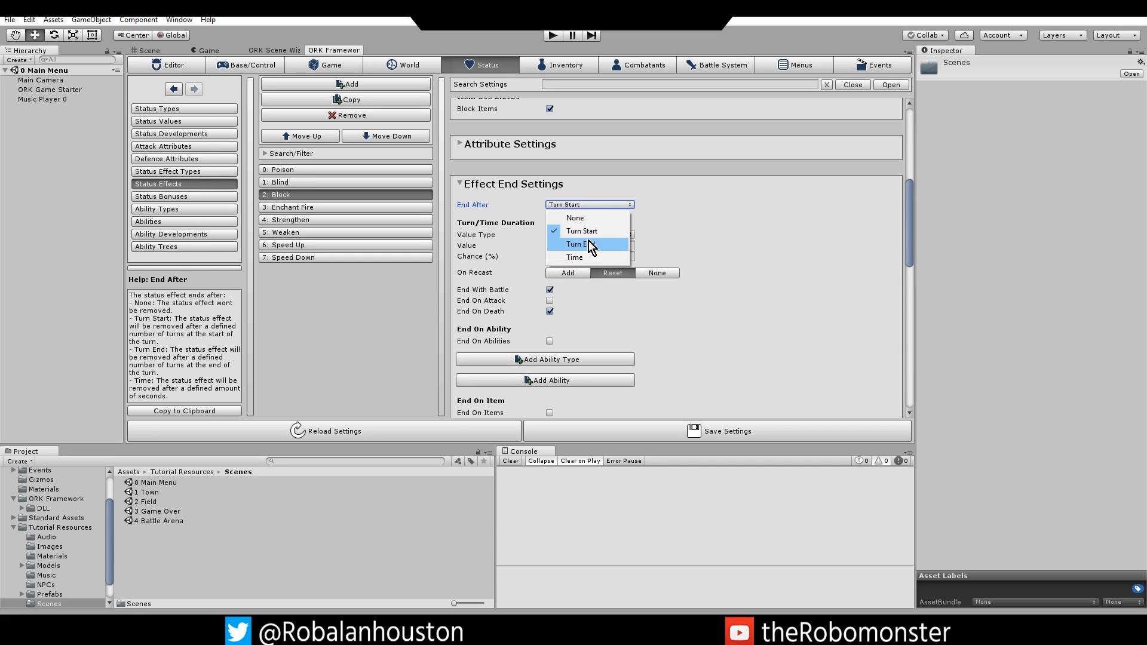
left_click(657, 216)
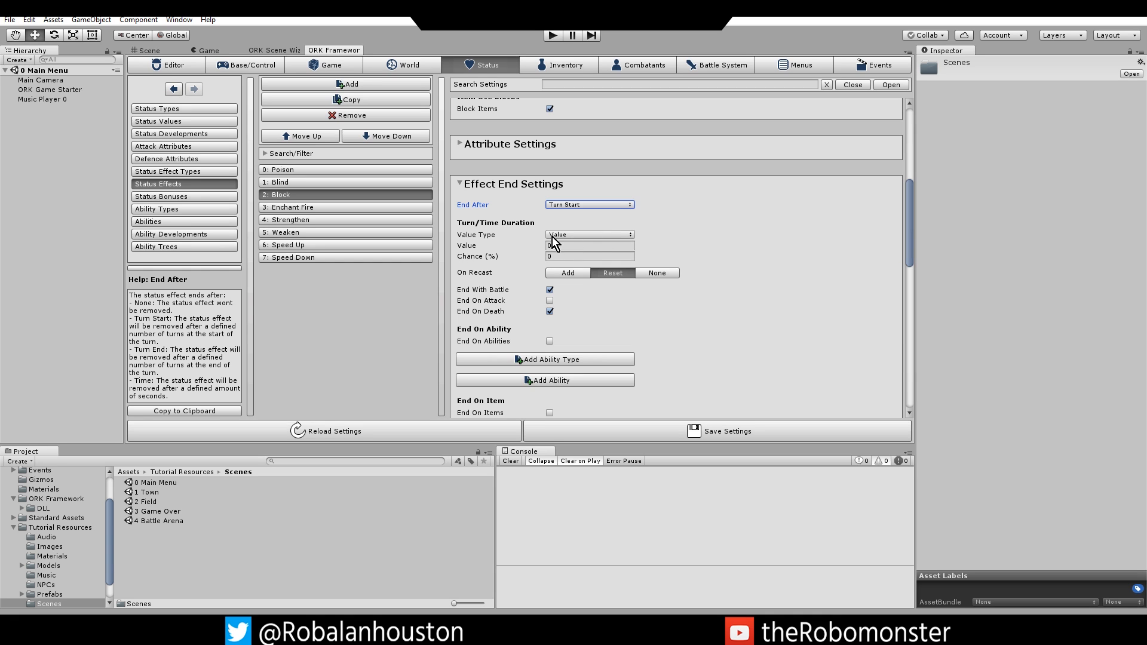
left_click(562, 205)
left_click(573, 218)
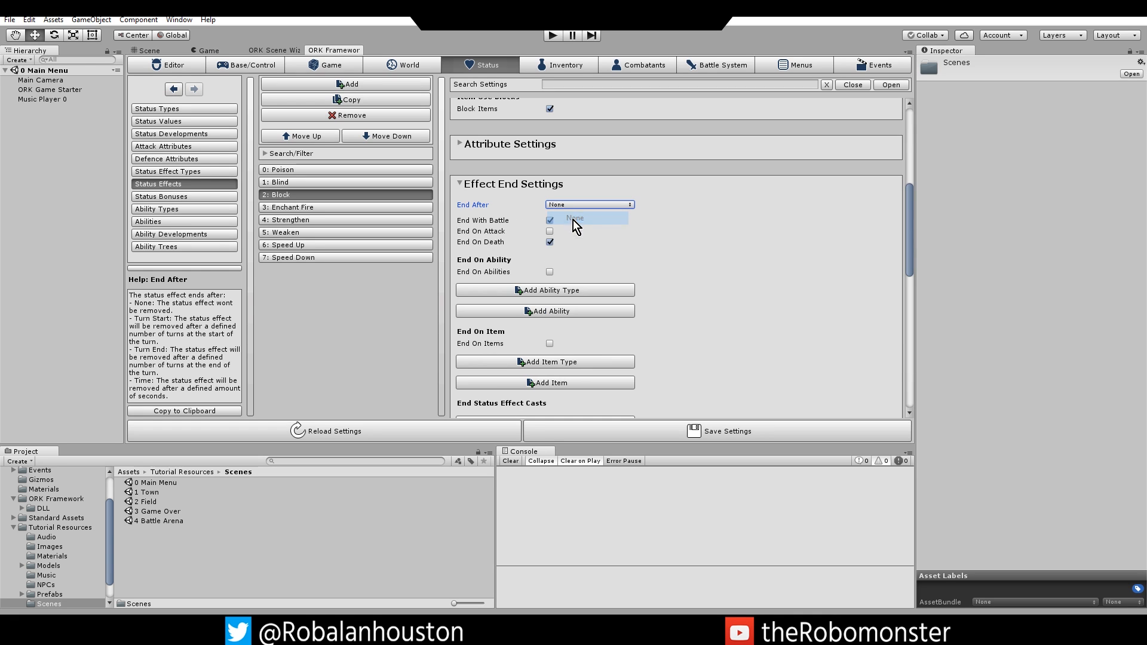
Set Block to end after Turn Start, with Value as the duration's value type and a value of 3.
left_click(575, 205)
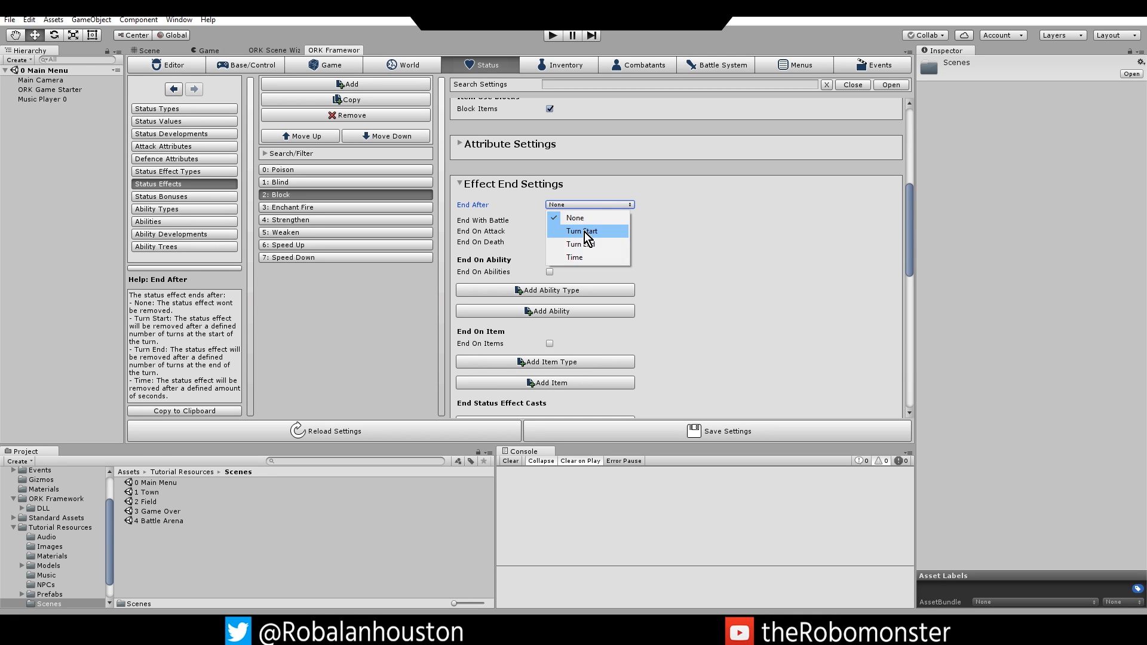
left_click(584, 232)
left_click(582, 235)
left_click(578, 247)
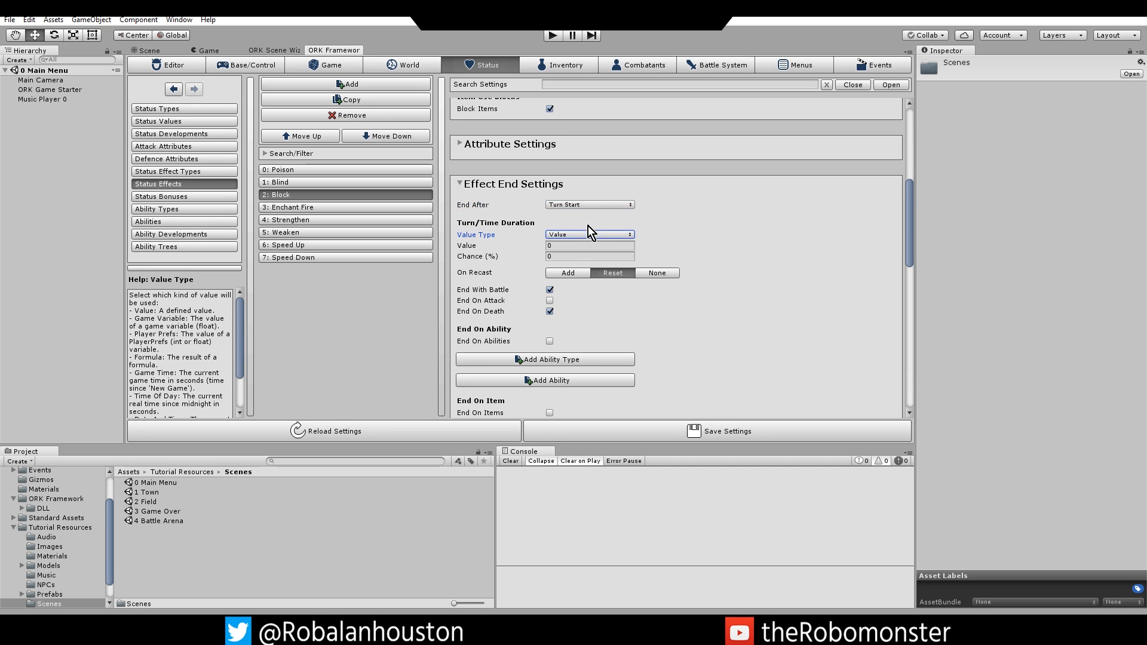
left_click(526, 246)
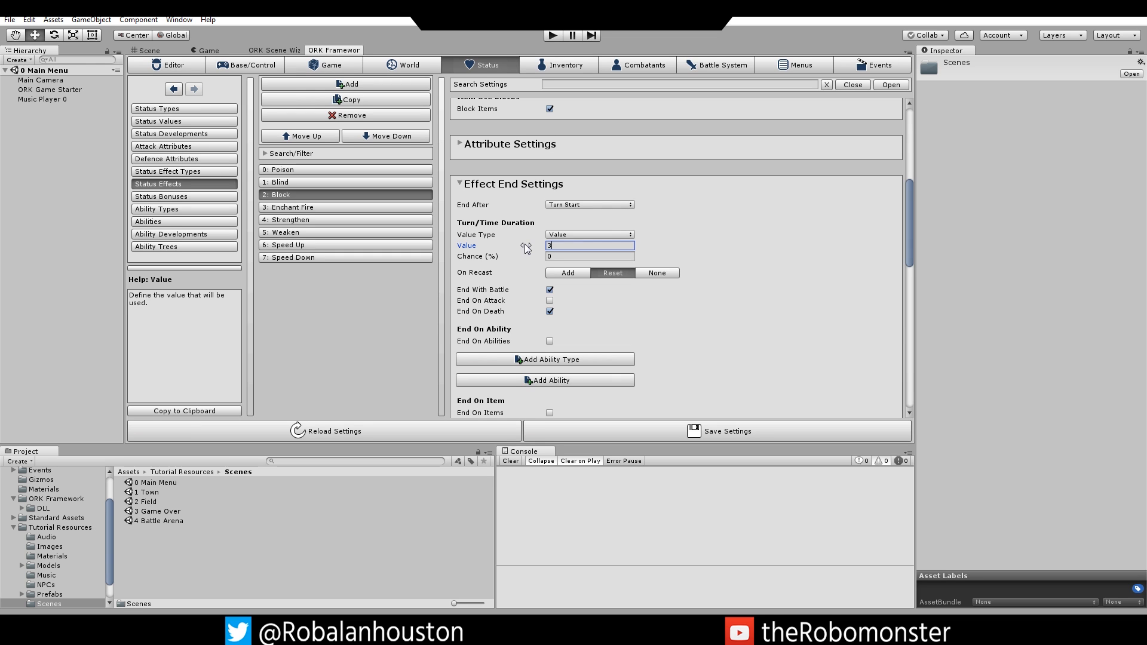
Set the chance of Block being removed at the end of its duration to 50%.
left_click(564, 256)
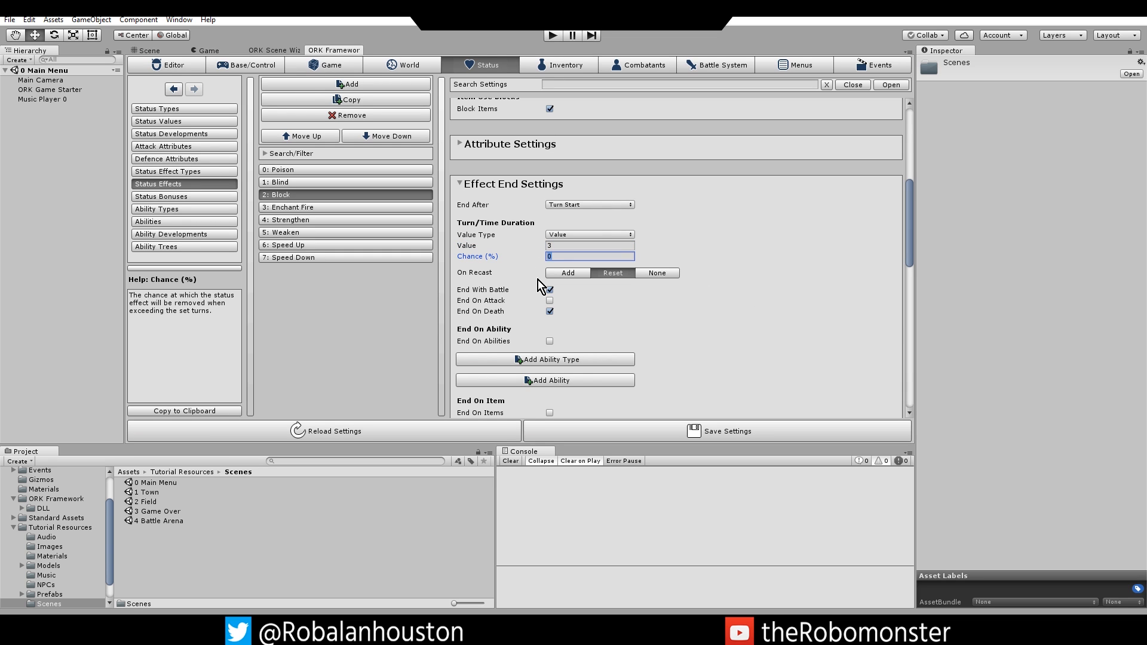
type("50")
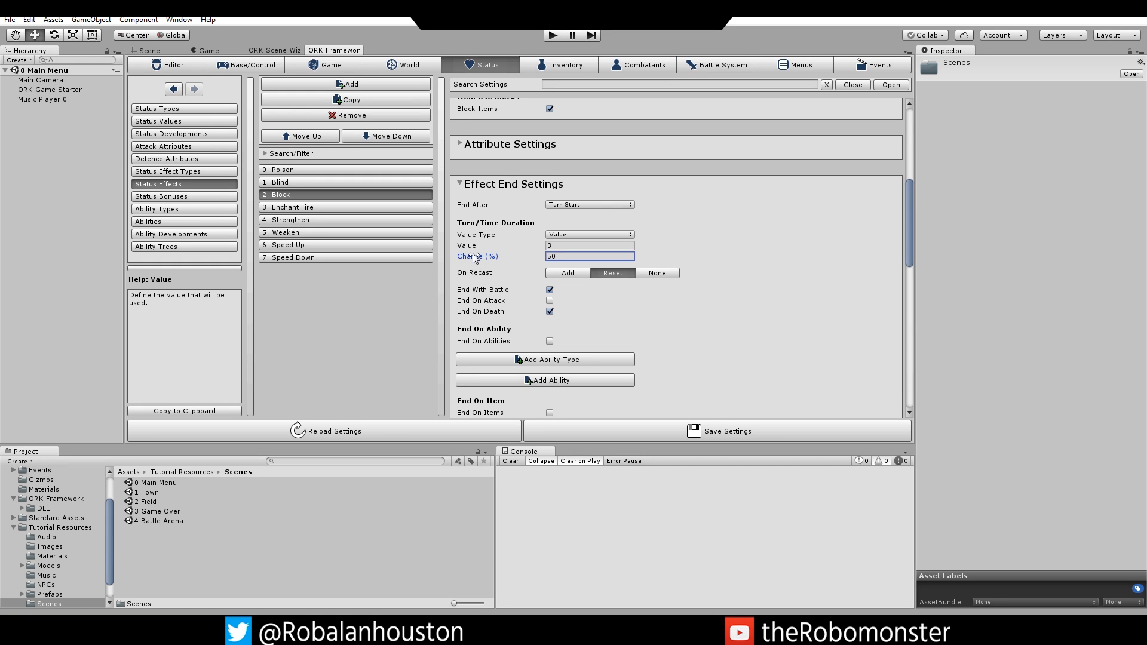
Change Block's End After option to Turn End and enable User Extra Turn for its duration.
left_click(478, 207)
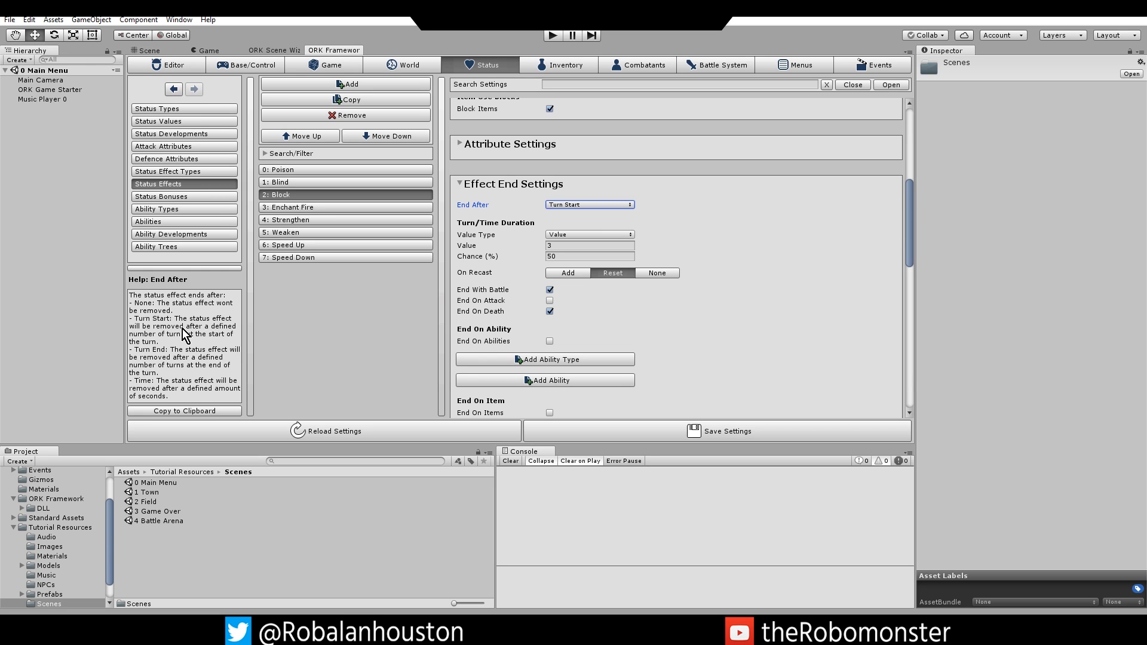
left_click(587, 206)
left_click(584, 242)
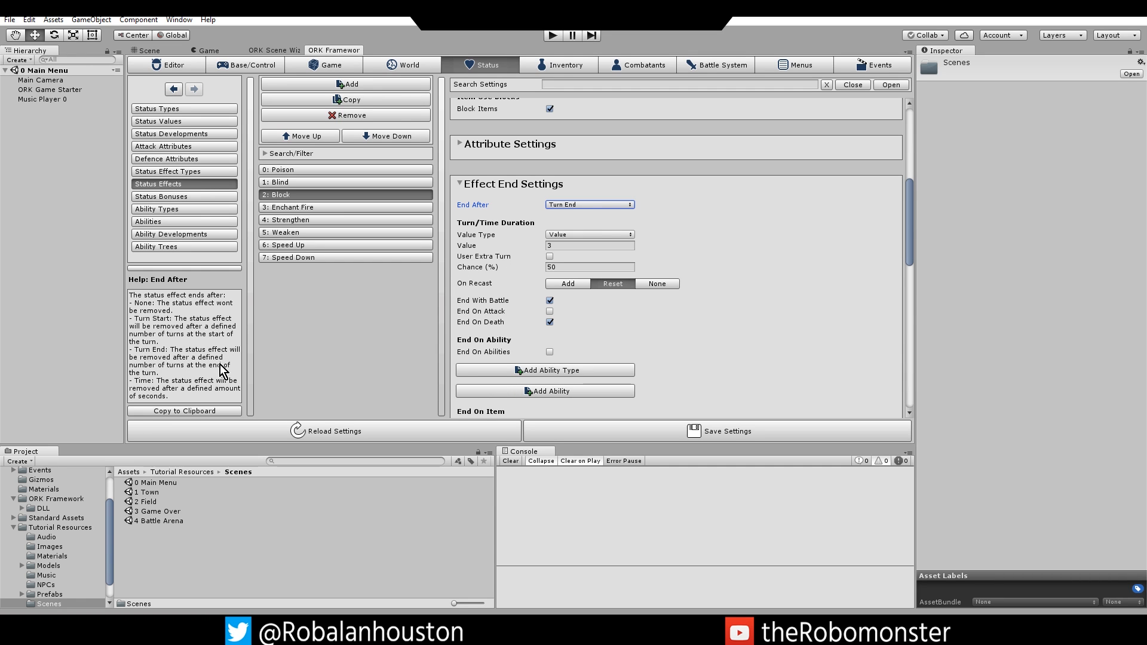
left_click(498, 257)
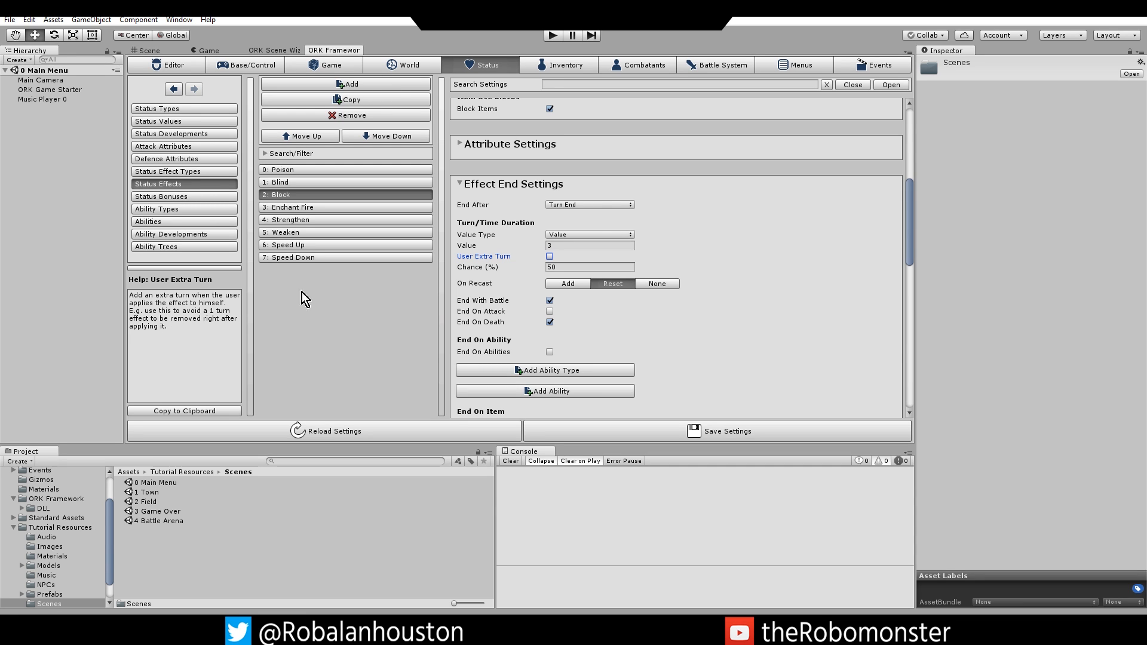
left_click(550, 256)
In the Enchant Fire effect's Attribute Settings, enable the Elements attack attribute and set it to Fire.
left_click(292, 208)
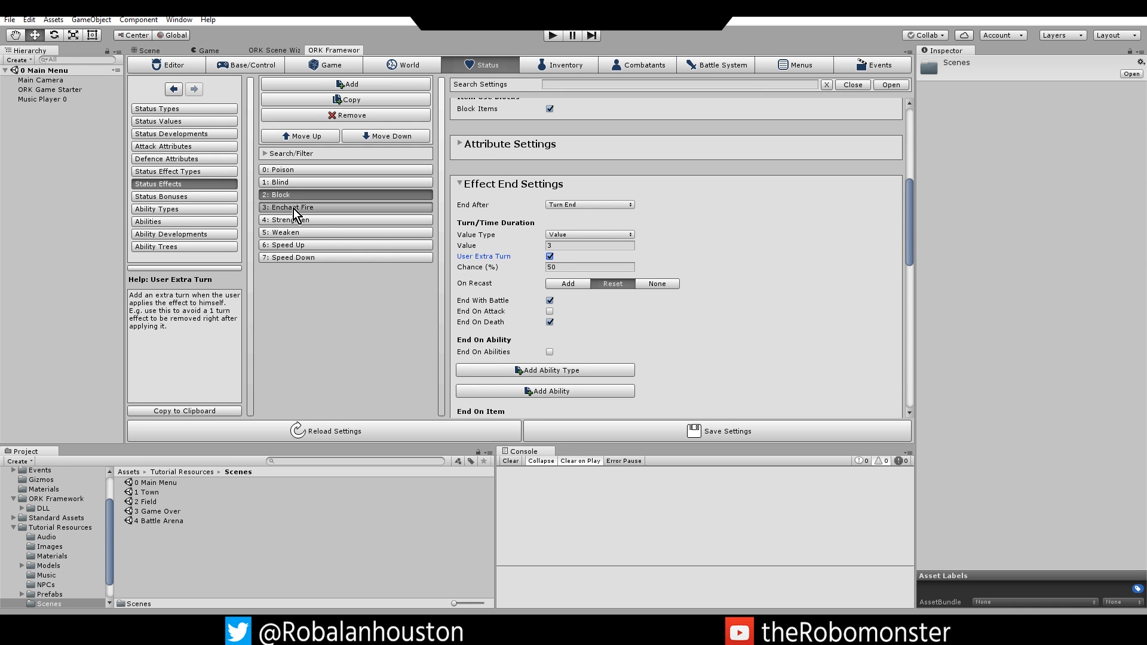
scroll(510, 224, "up", 5)
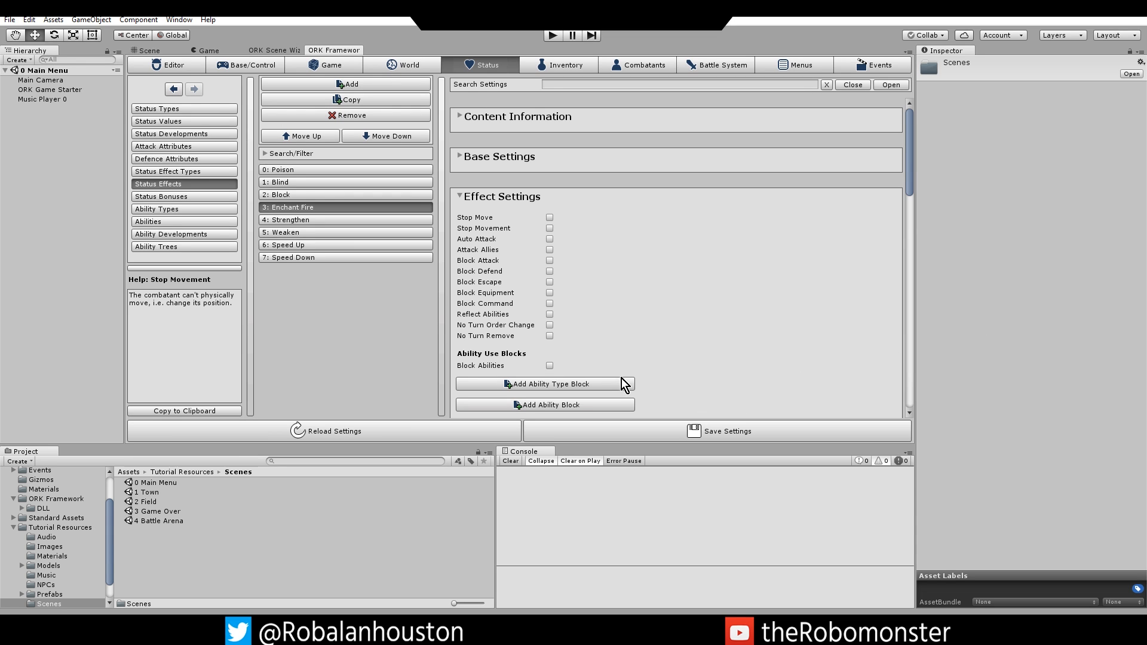
scroll(597, 357, "down", 2)
scroll(601, 360, "down", 6)
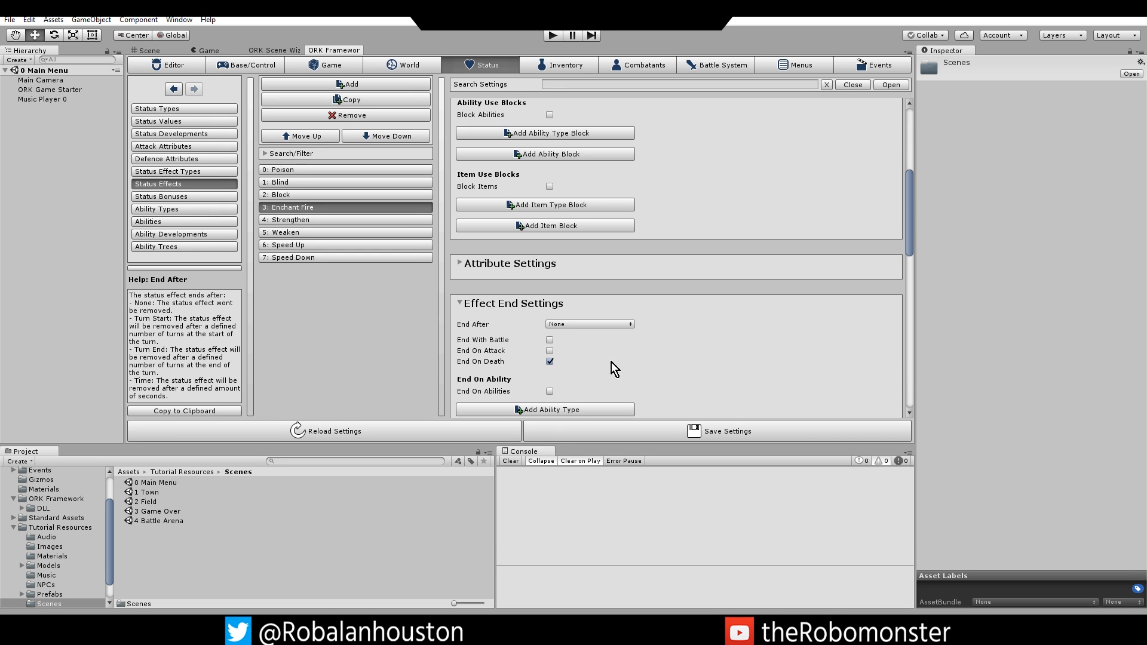
scroll(611, 361, "down", 6)
scroll(614, 361, "down", 8)
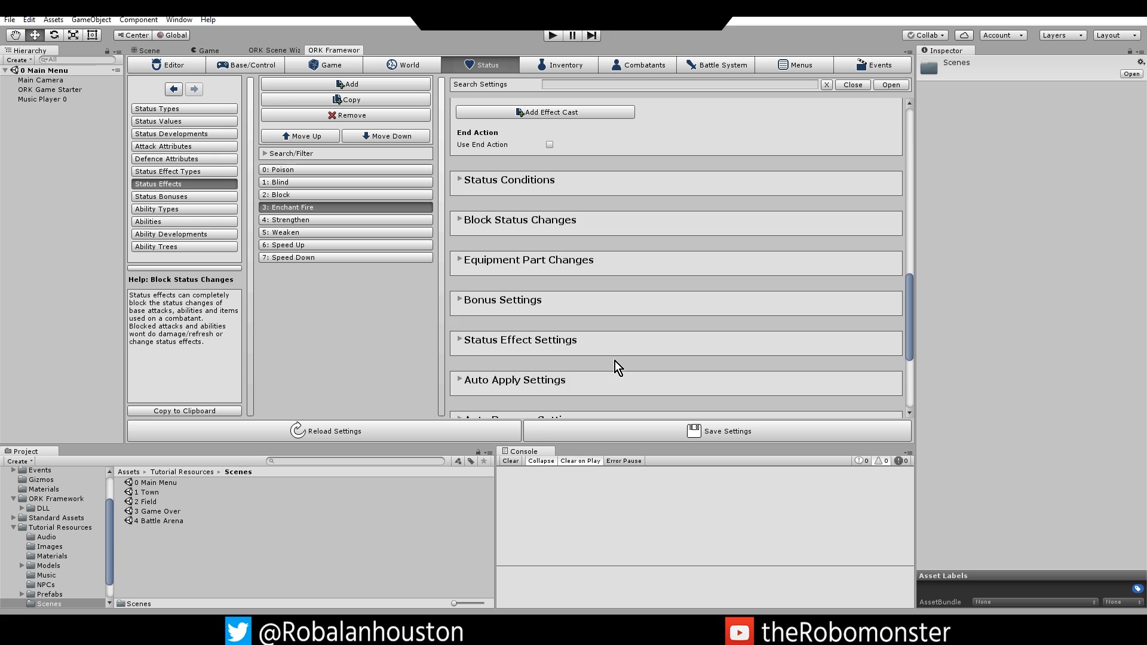
scroll(615, 360, "up", 12)
left_click(460, 264)
left_click(551, 299)
left_click(671, 297)
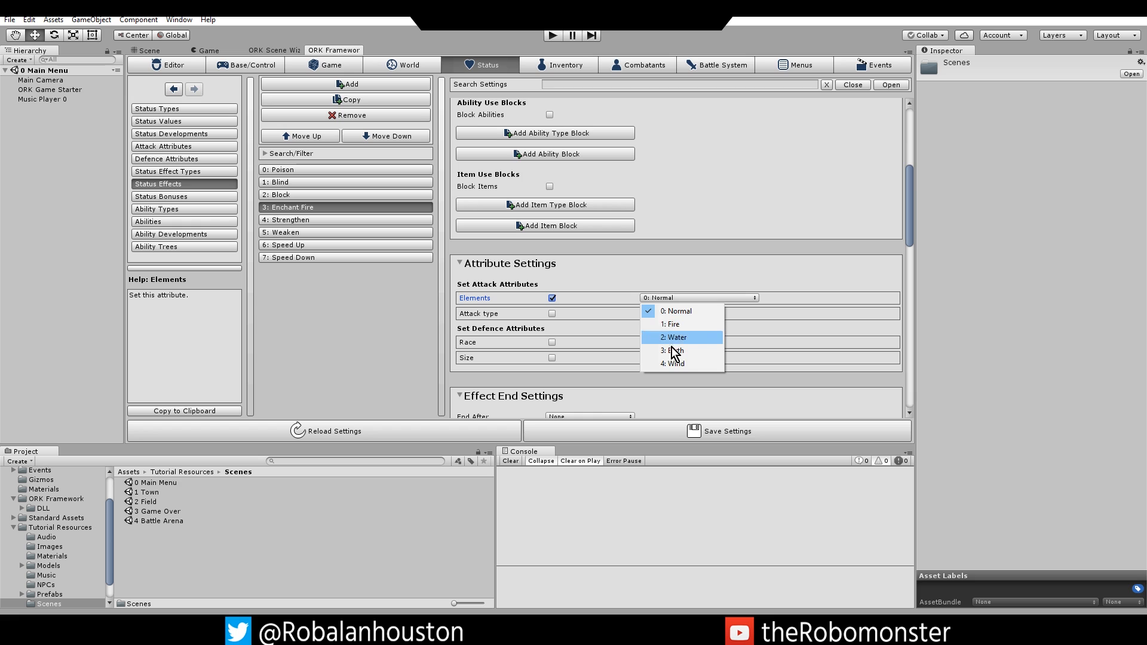
left_click(671, 324)
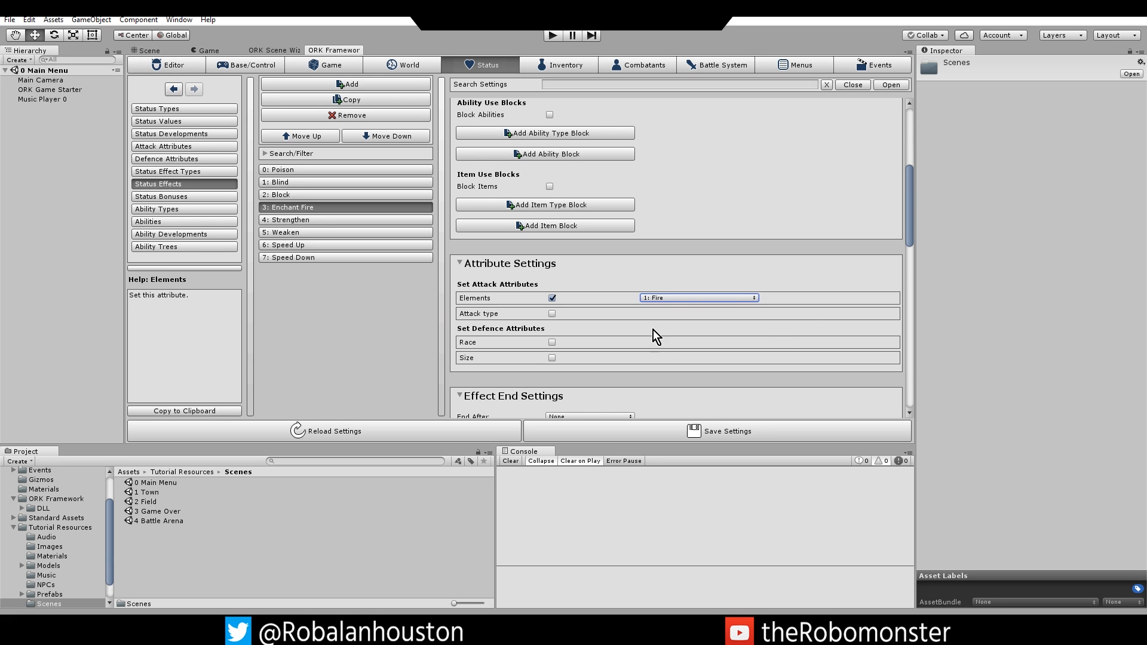
scroll(586, 318, "down", 3)
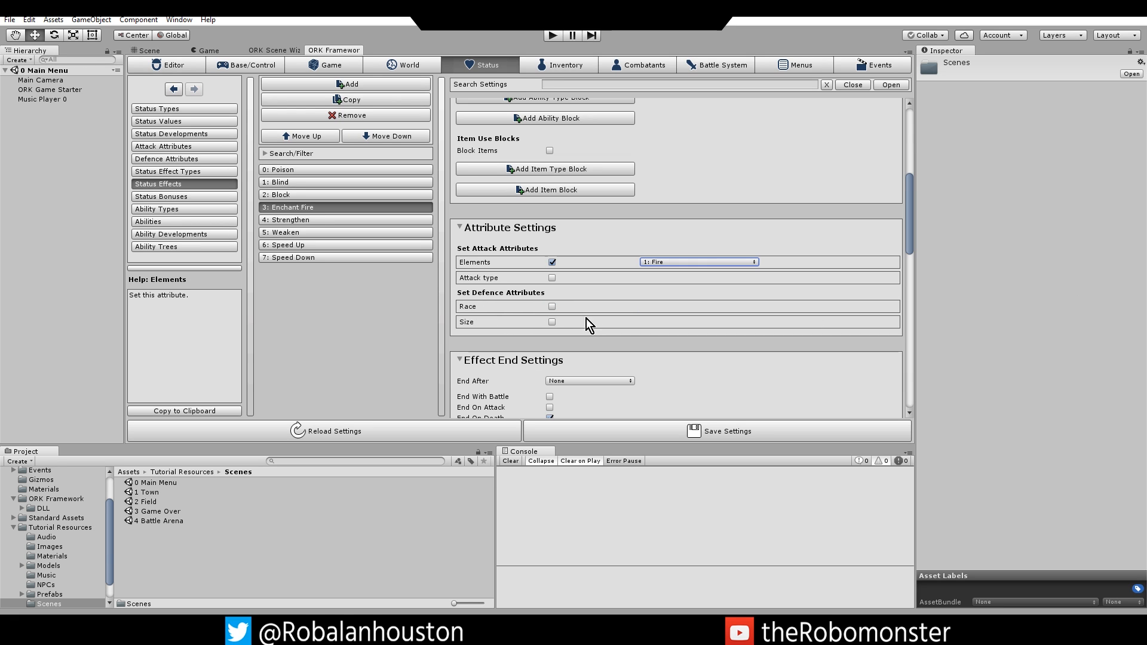
left_click(460, 228)
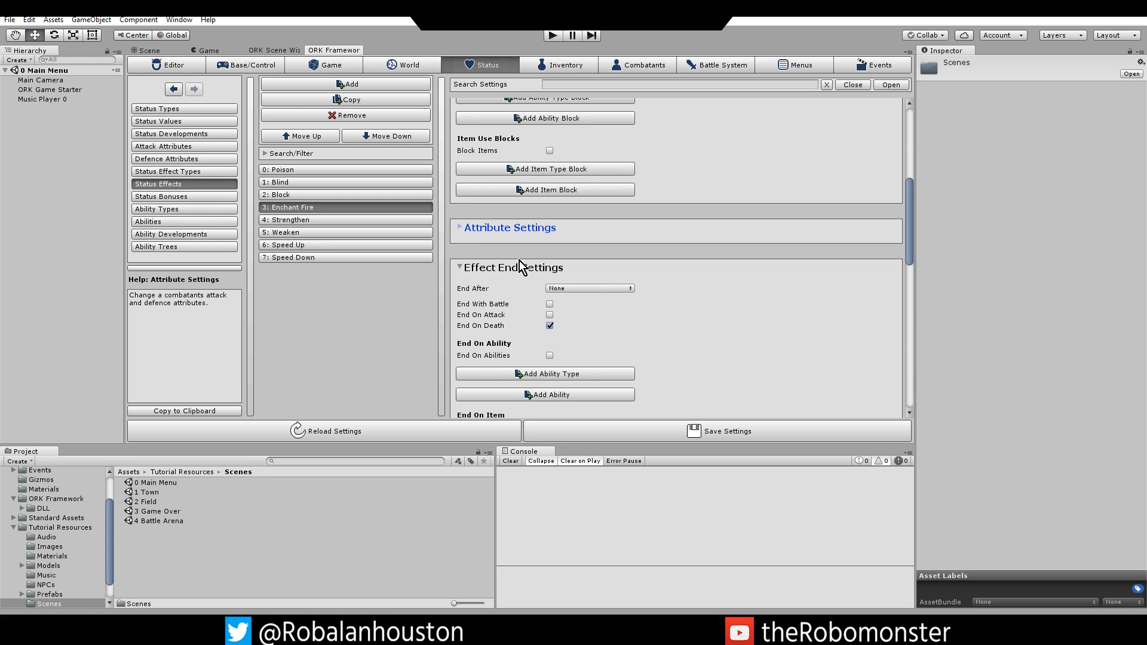
Enable End With Battle in Enchant Fire's Effect End Settings, keeping End After at None and End On Death enabled.
scroll(519, 261, "down", 2)
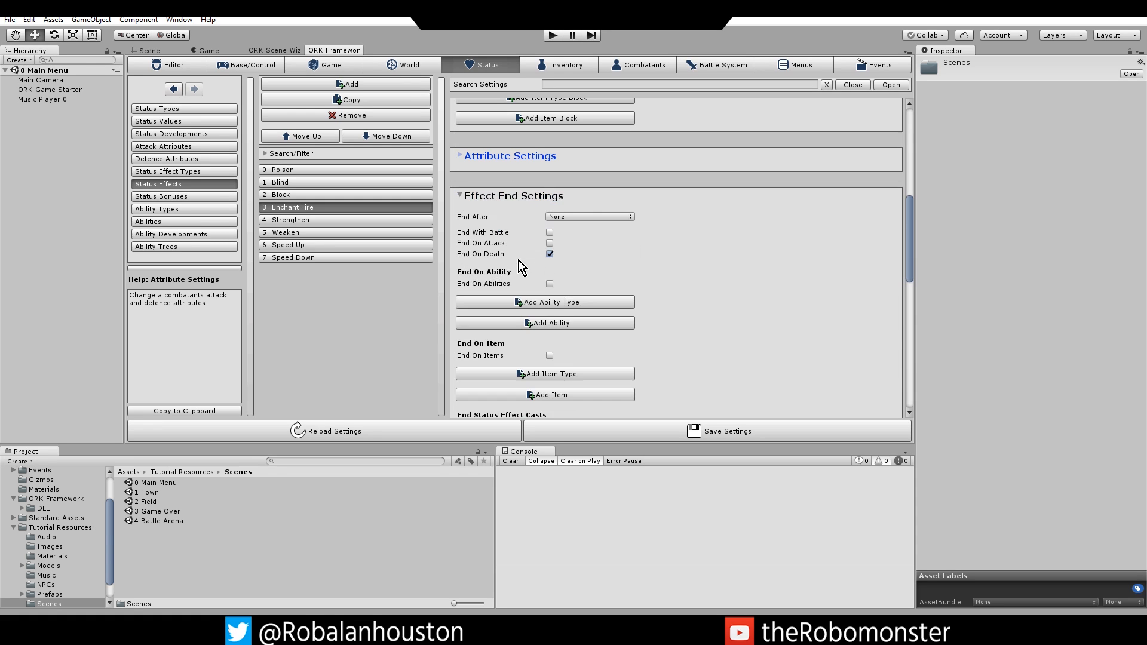
left_click(579, 216)
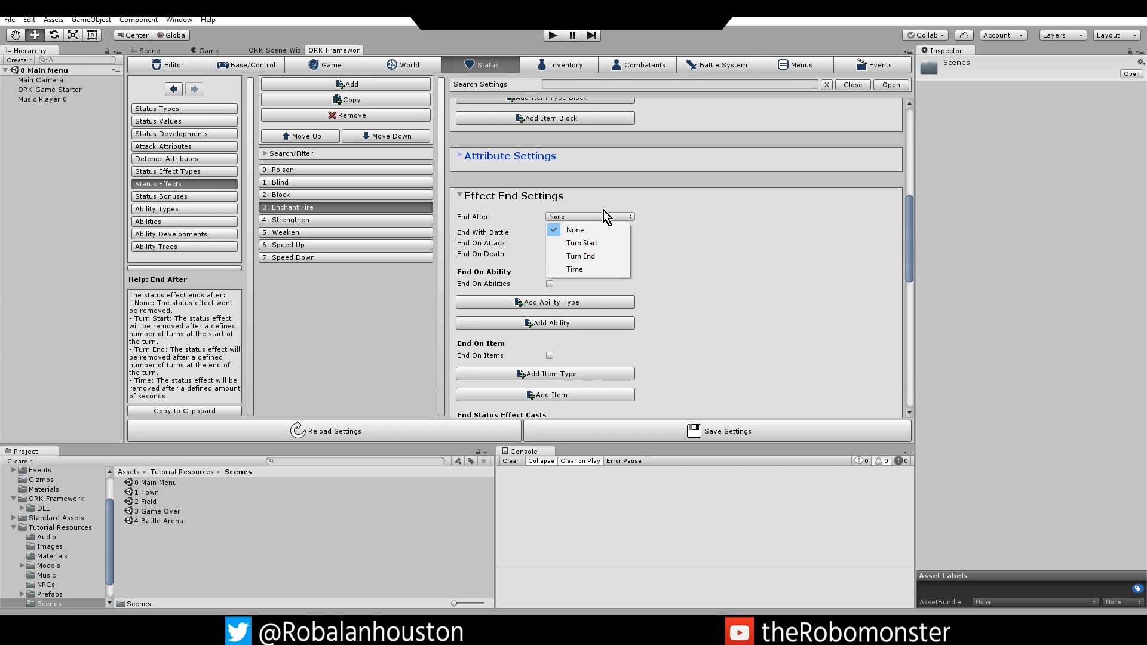
left_click(536, 232)
left_click(549, 232)
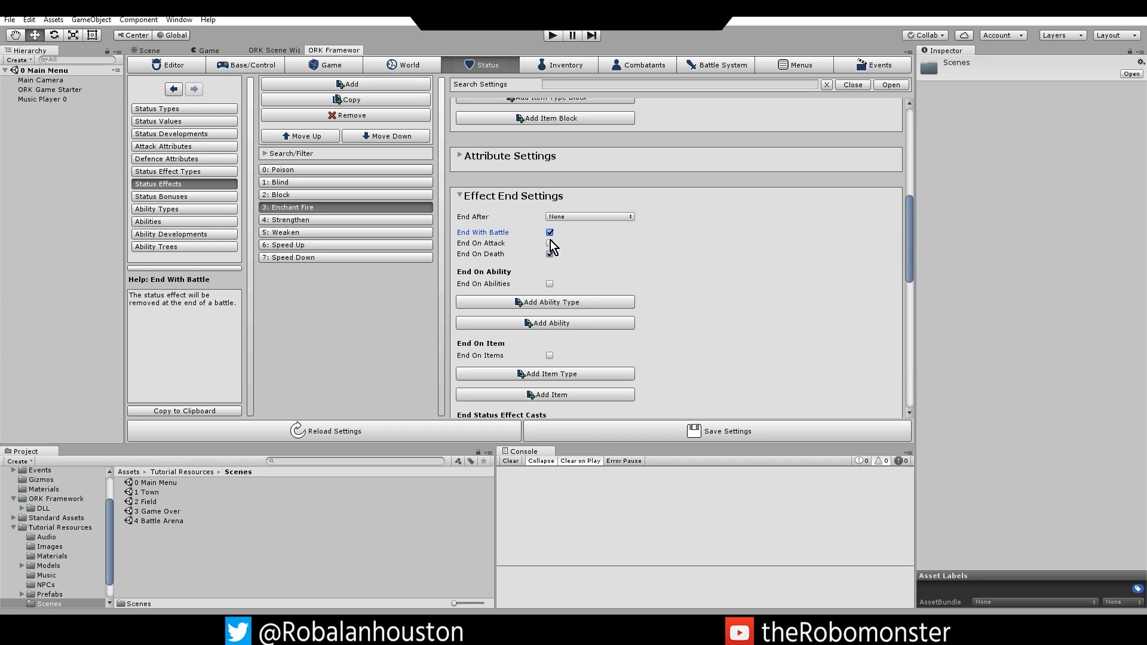
left_click(550, 254)
Try End On Abilities for Enchant Fire, clear it again, and review the End After choices.
scroll(611, 259, "down", 1)
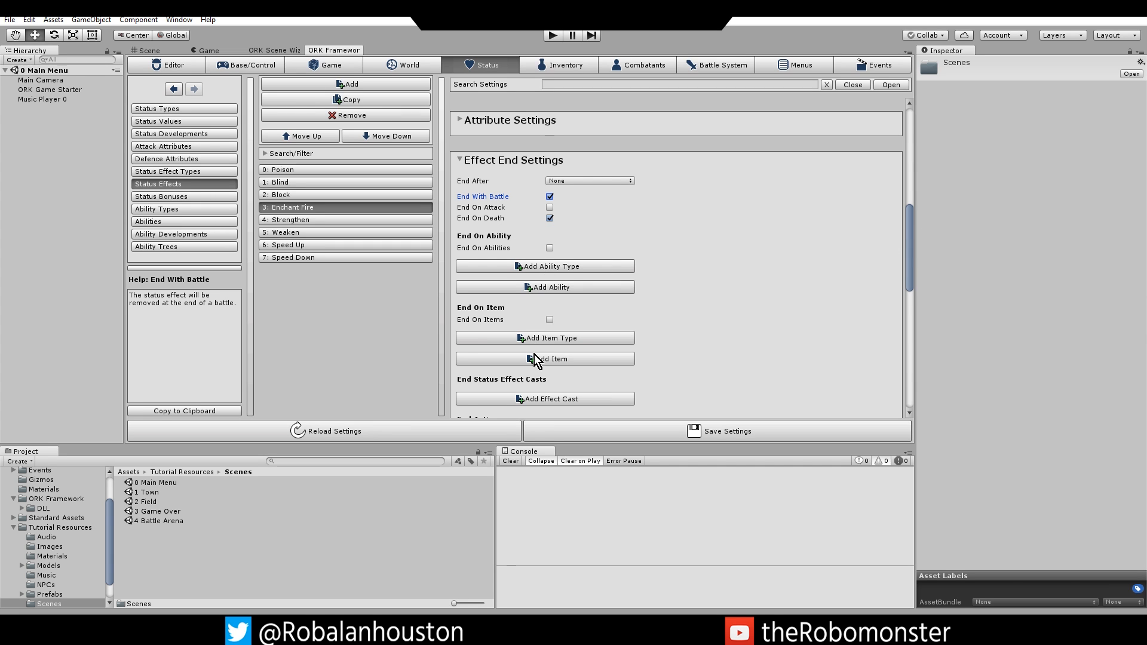
scroll(694, 368, "down", 3)
scroll(681, 356, "up", 2)
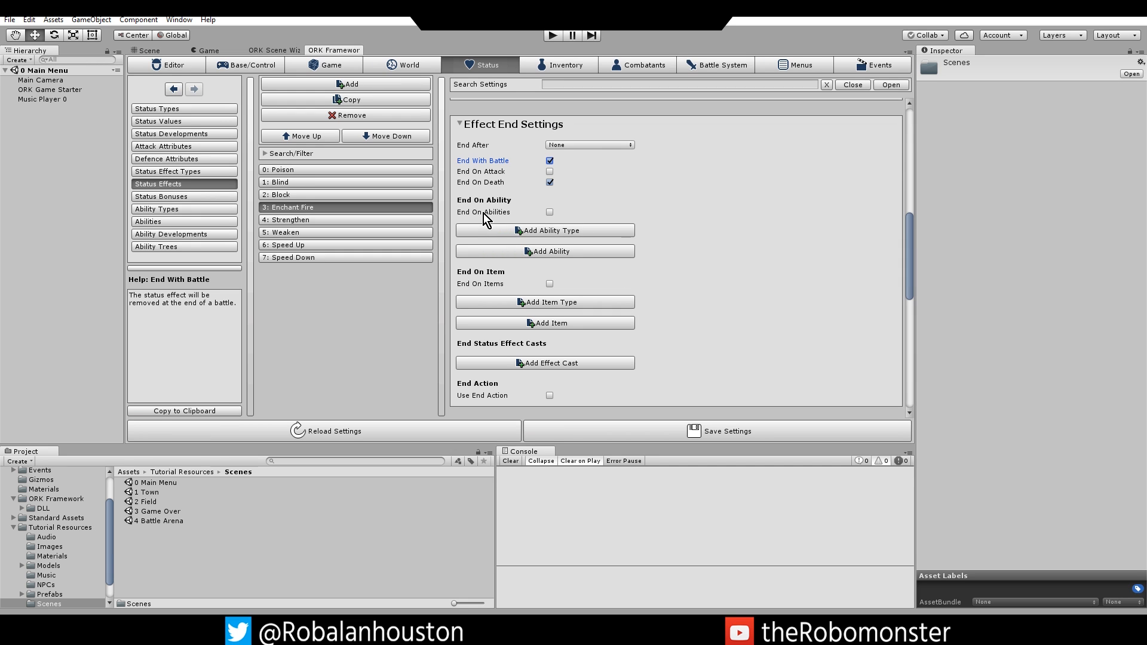
left_click(550, 213)
left_click(549, 212)
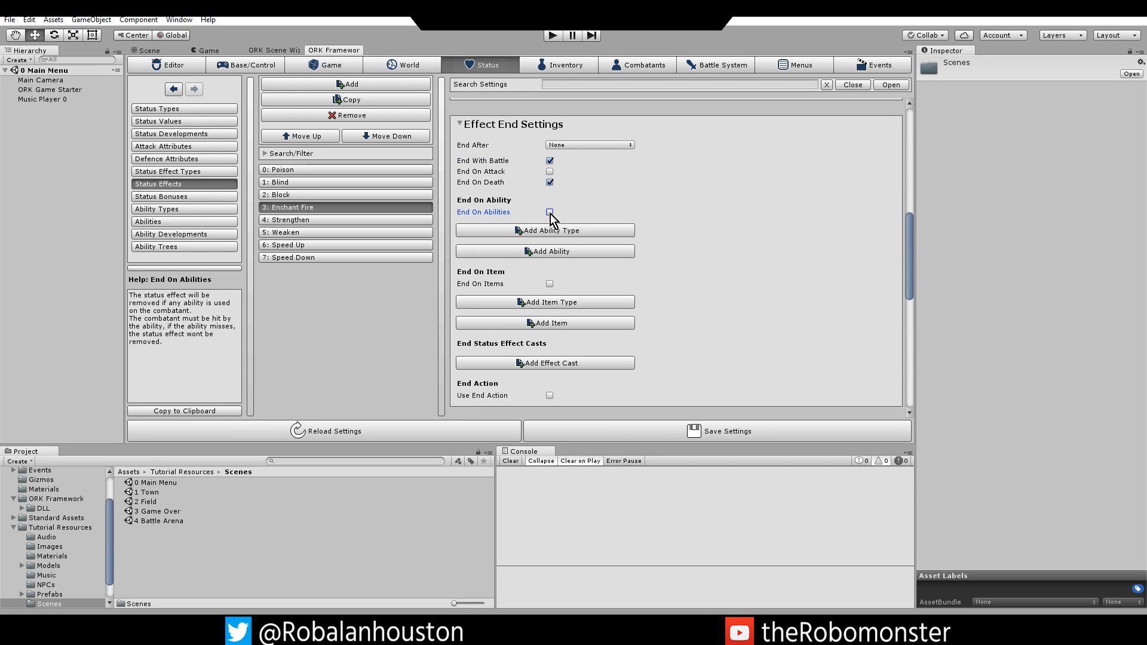
scroll(582, 206, "up", 2)
left_click(583, 216)
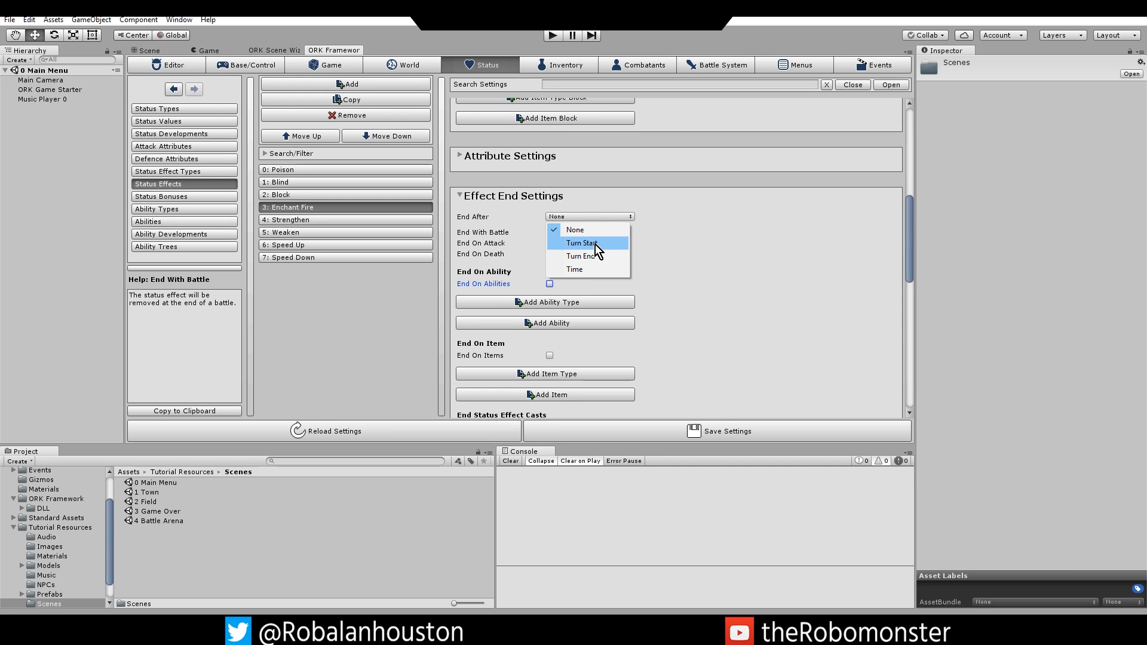
left_click(679, 216)
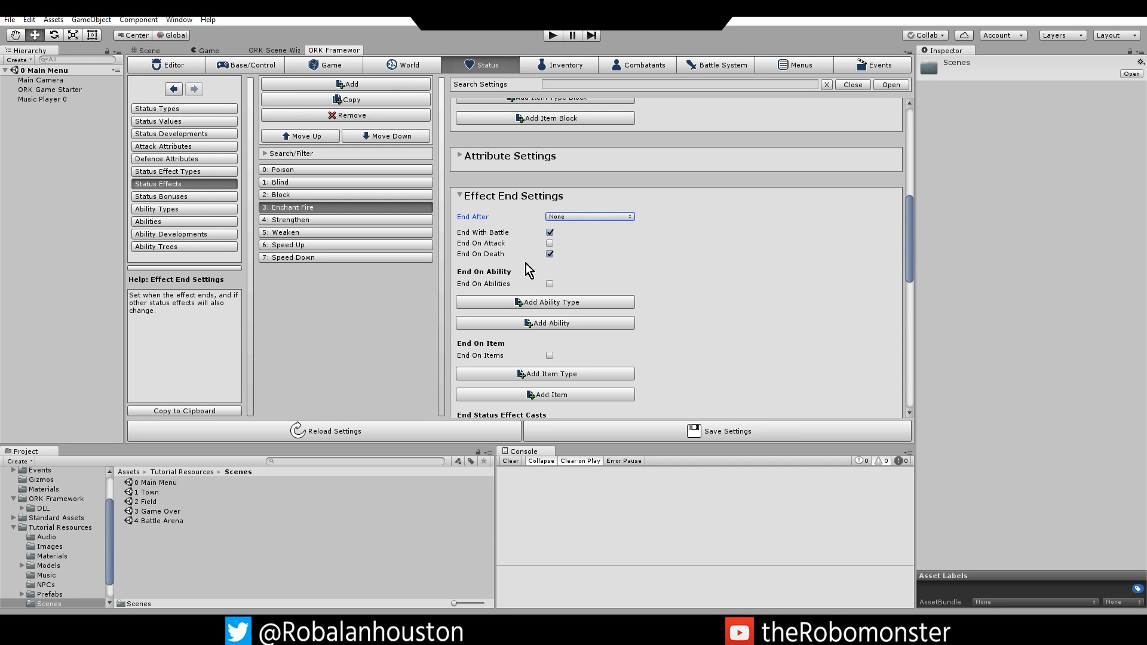
Try a Custom Bonus in Enchant Fire's Bonus Settings, remove it, and collapse the bonus and status effect sections.
scroll(591, 275, "down", 5)
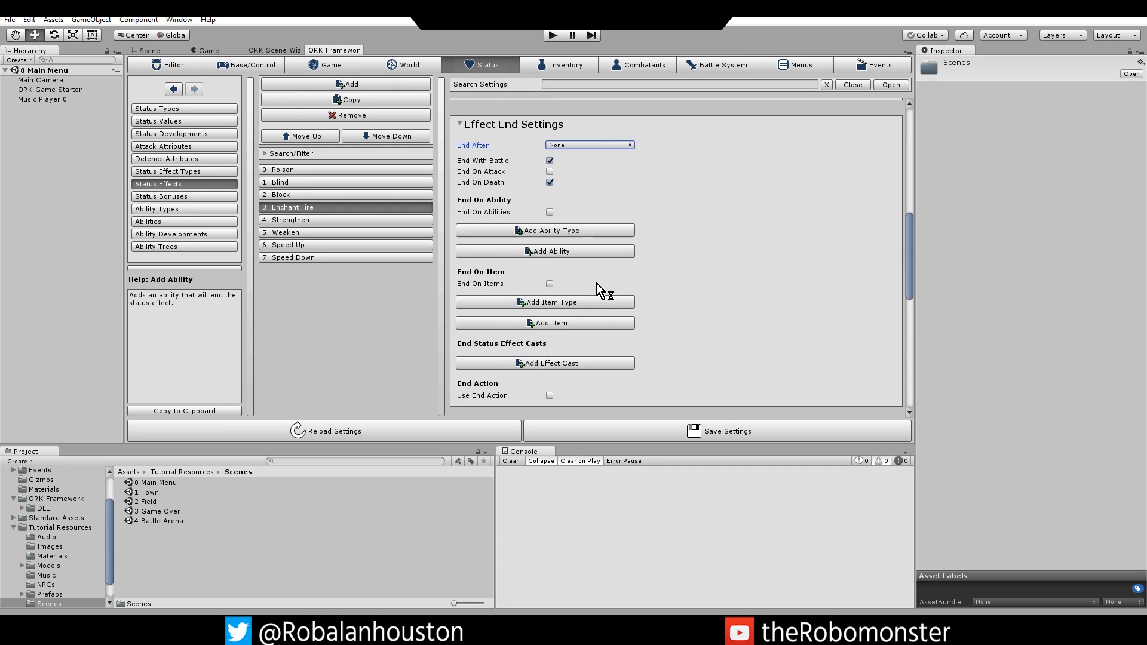
scroll(603, 291, "down", 5)
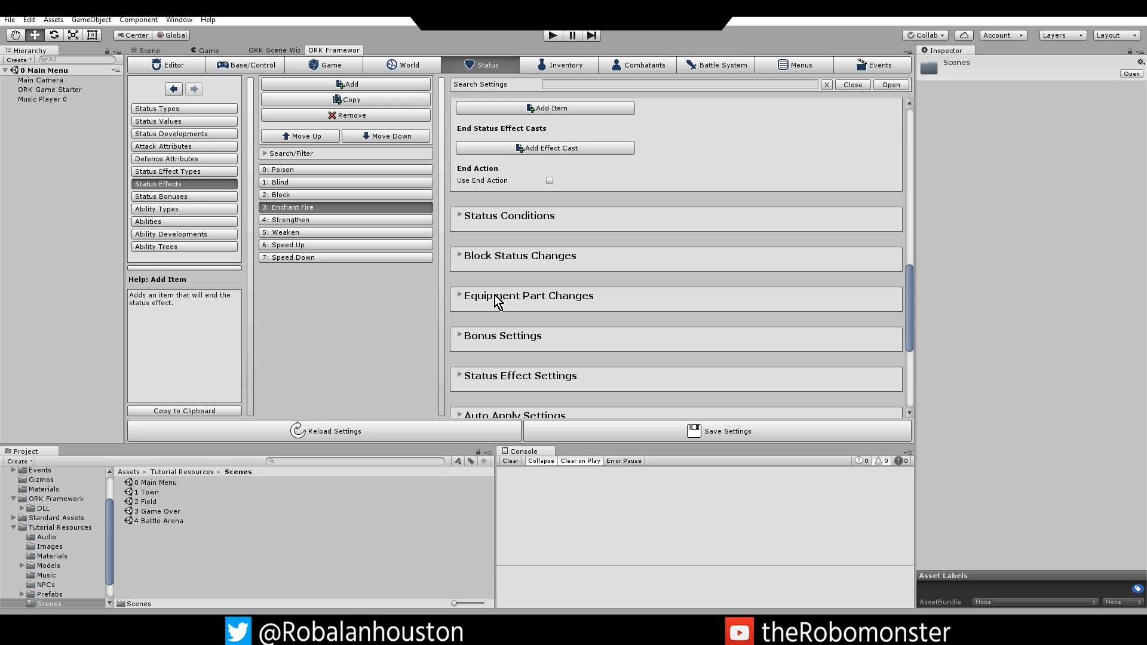
scroll(586, 310, "down", 4)
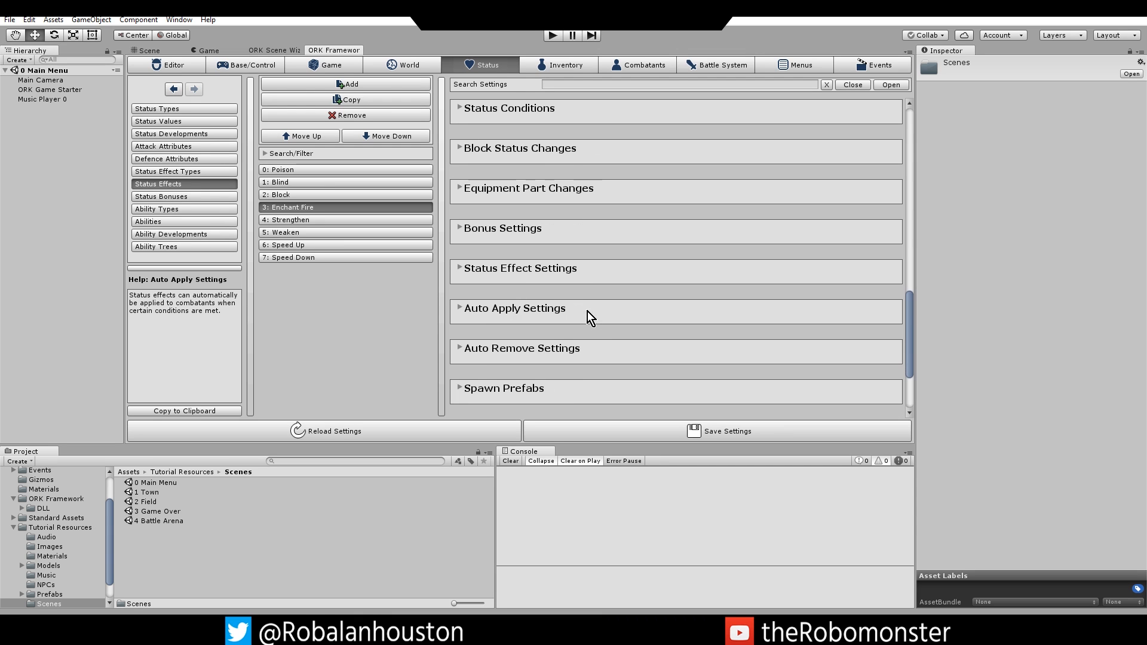
left_click(463, 230)
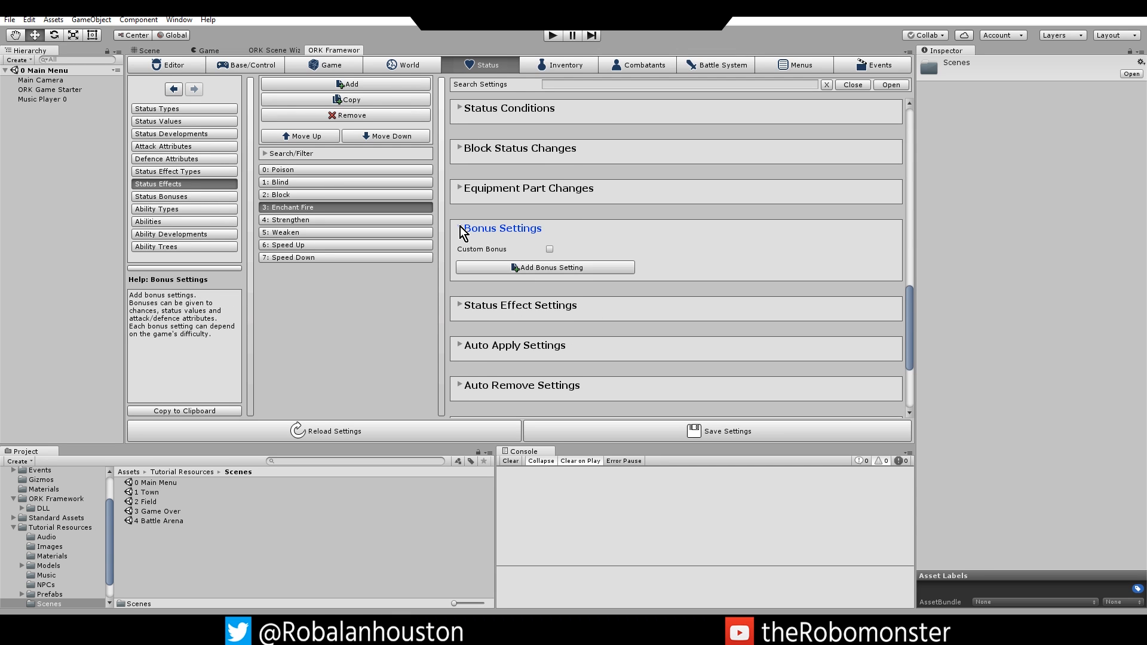
left_click(550, 249)
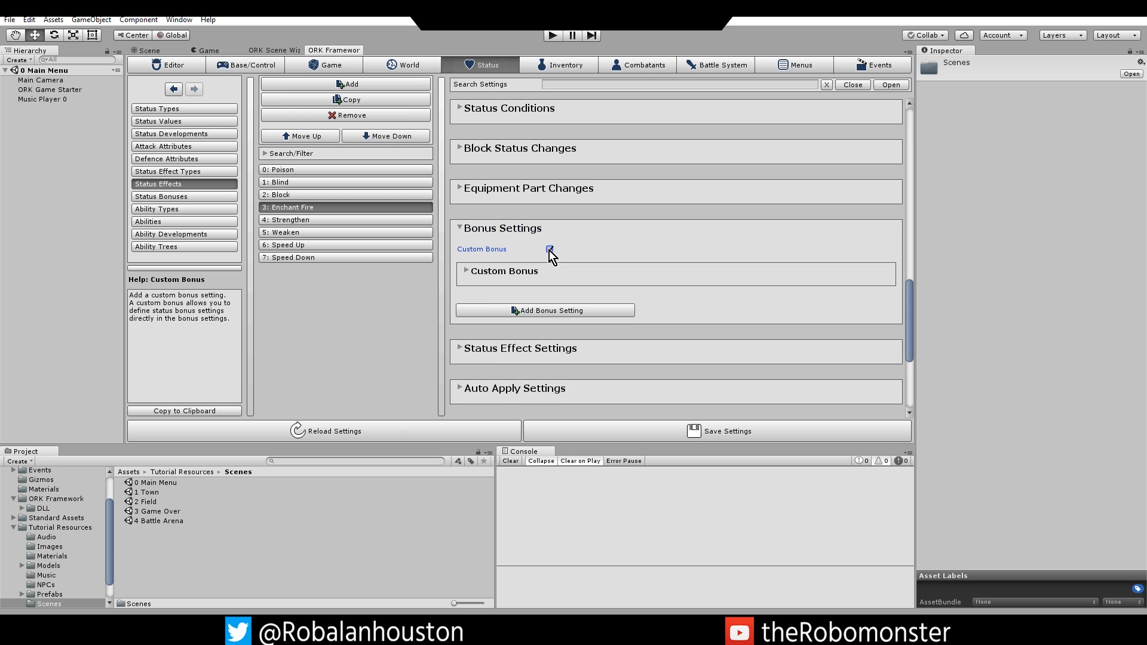
left_click(467, 271)
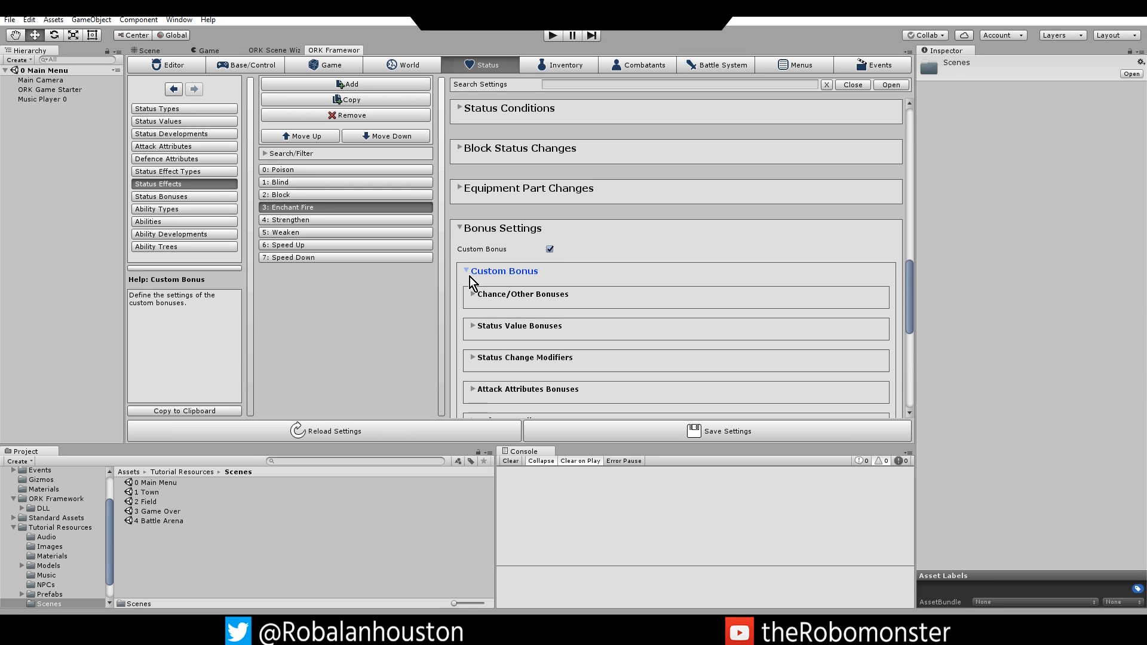
scroll(521, 342, "down", 3)
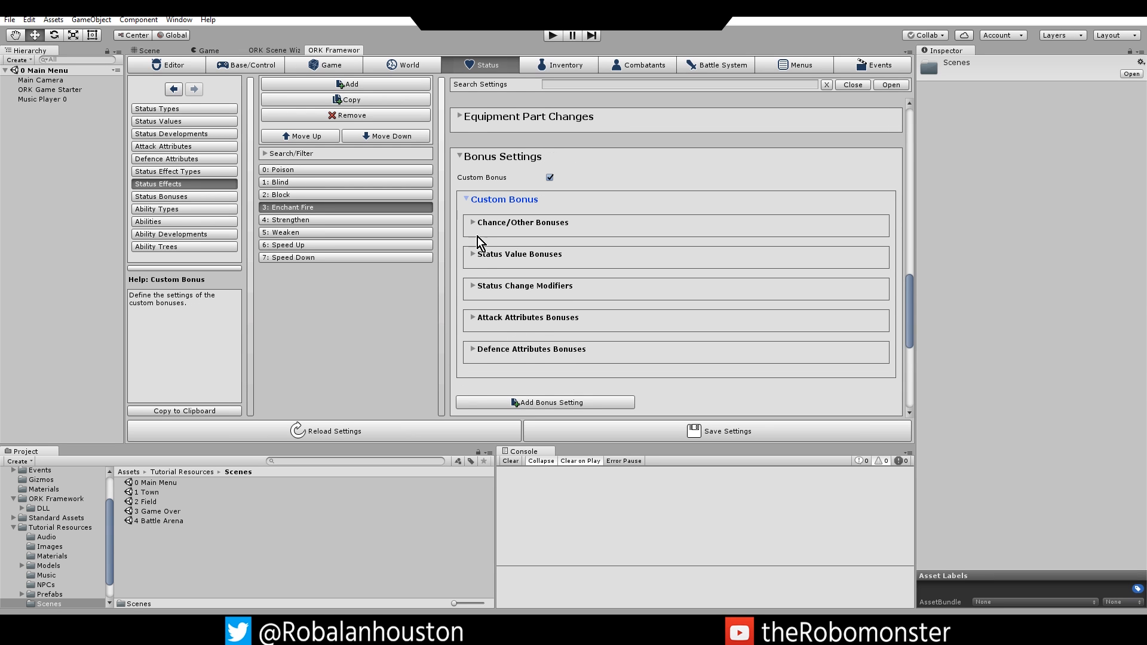
left_click(546, 179)
left_click(460, 156)
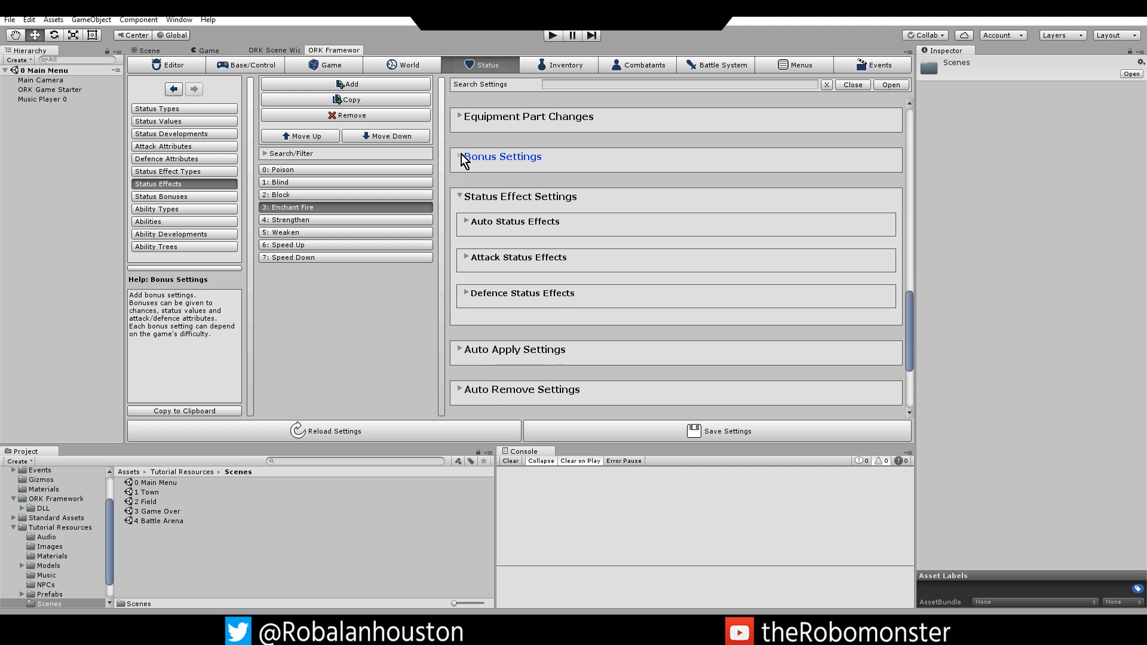
scroll(504, 303, "down", 1)
left_click(461, 161)
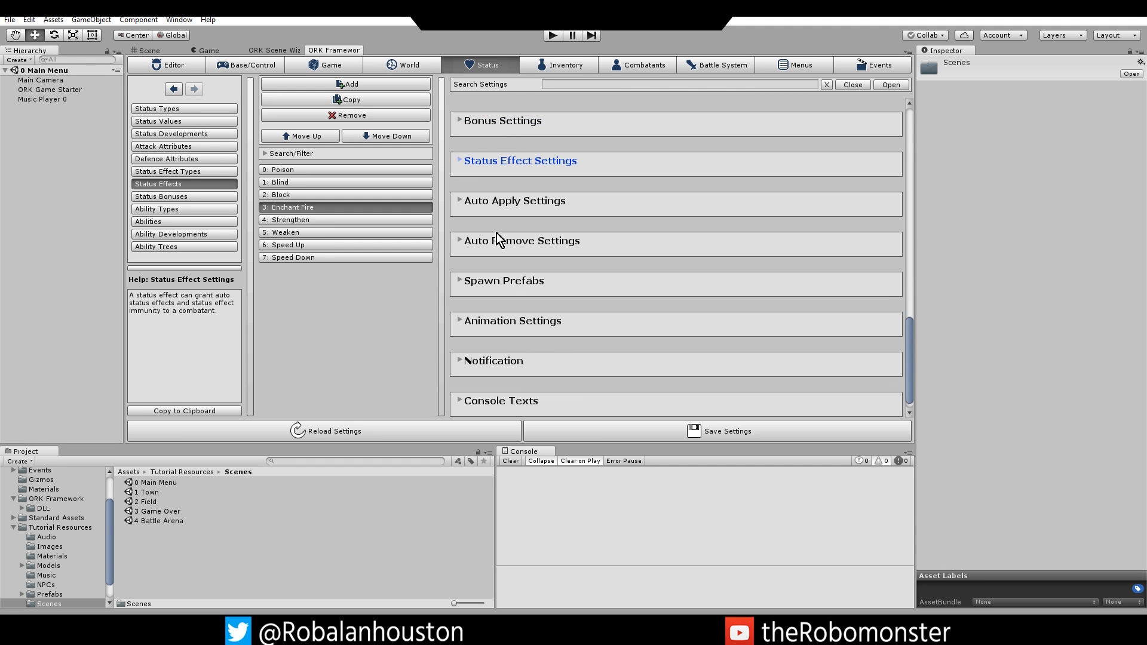
scroll(501, 300, "down", 1)
Enable Use End Action for Enchant Fire, keeping Next Action Change at Add and Action Type at Attack.
scroll(536, 318, "up", 9)
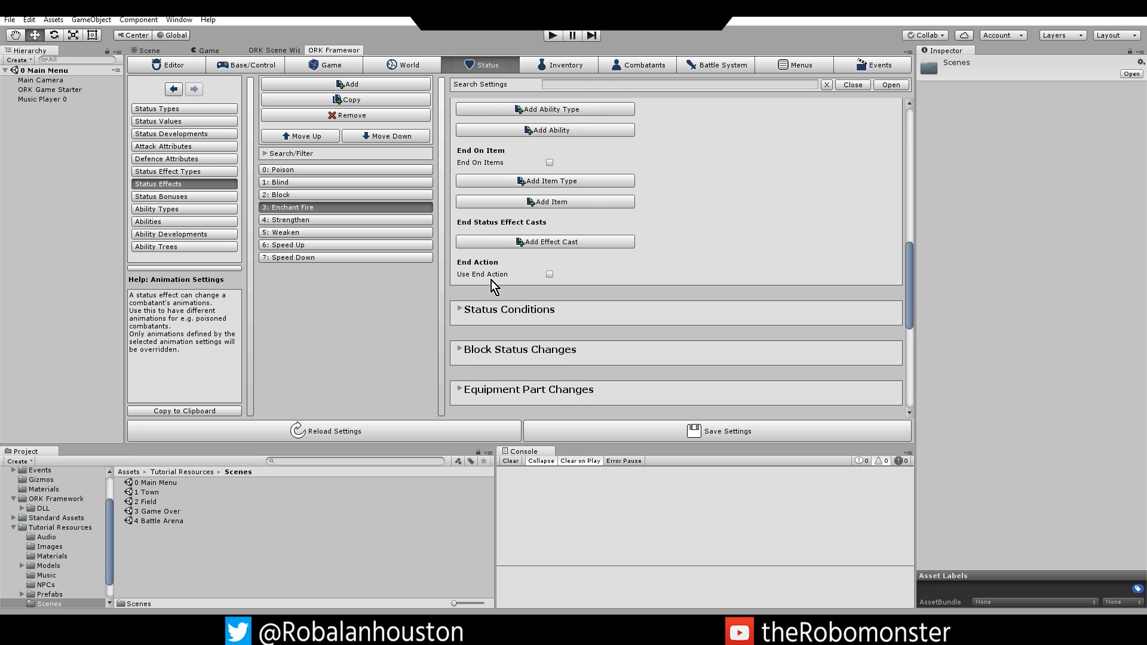
left_click(549, 274)
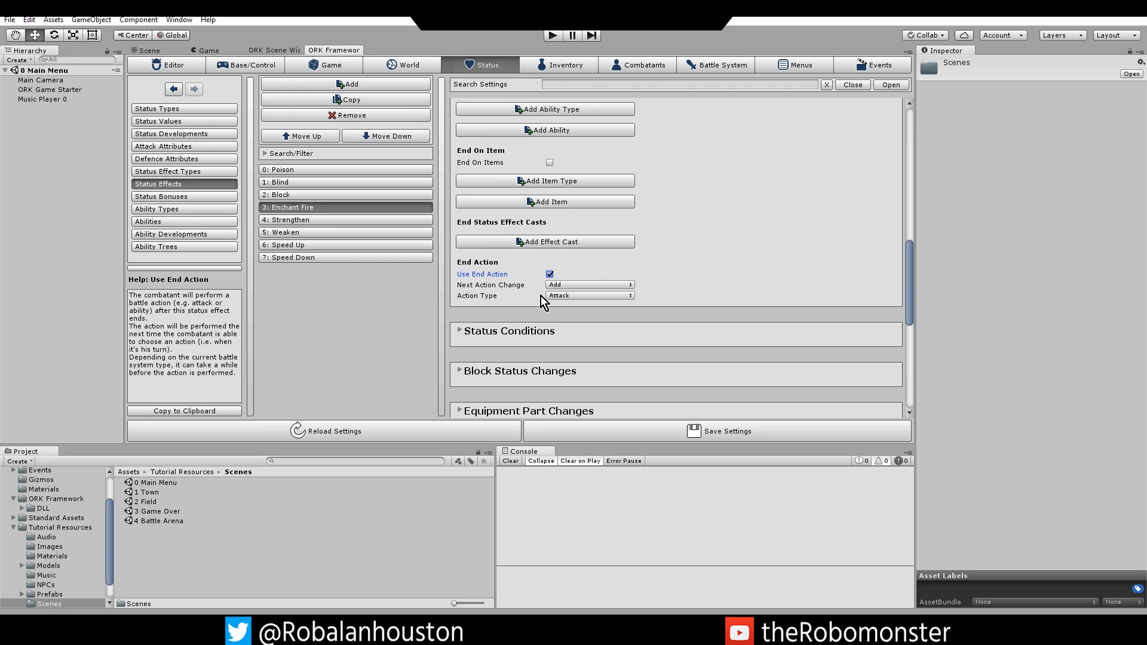
left_click(571, 285)
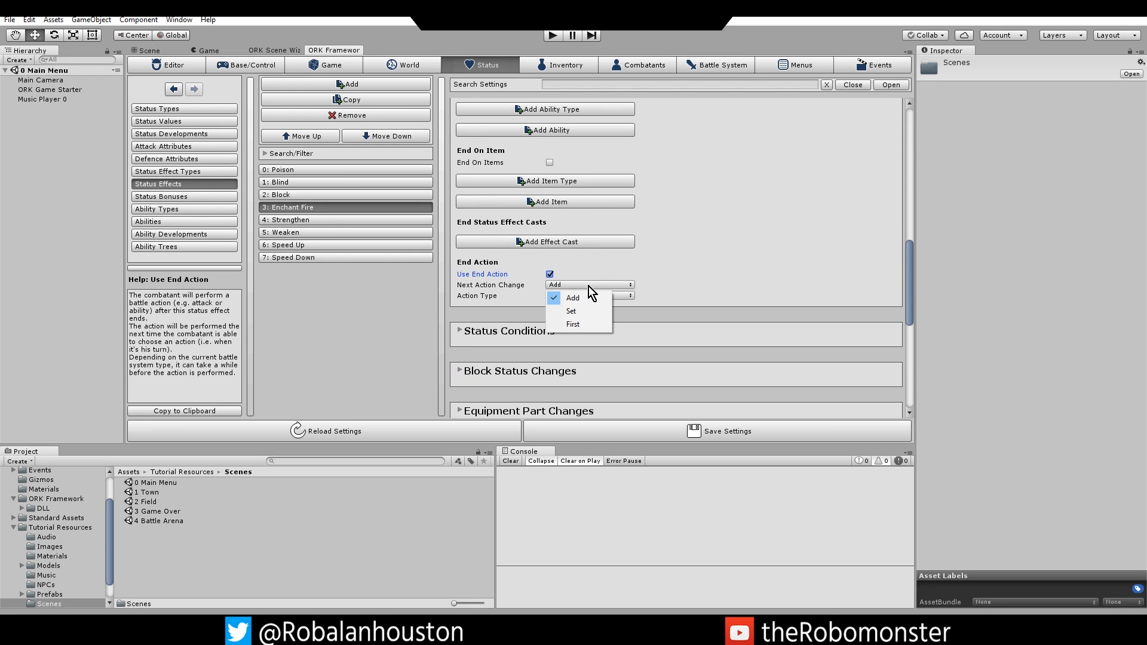
left_click(675, 284)
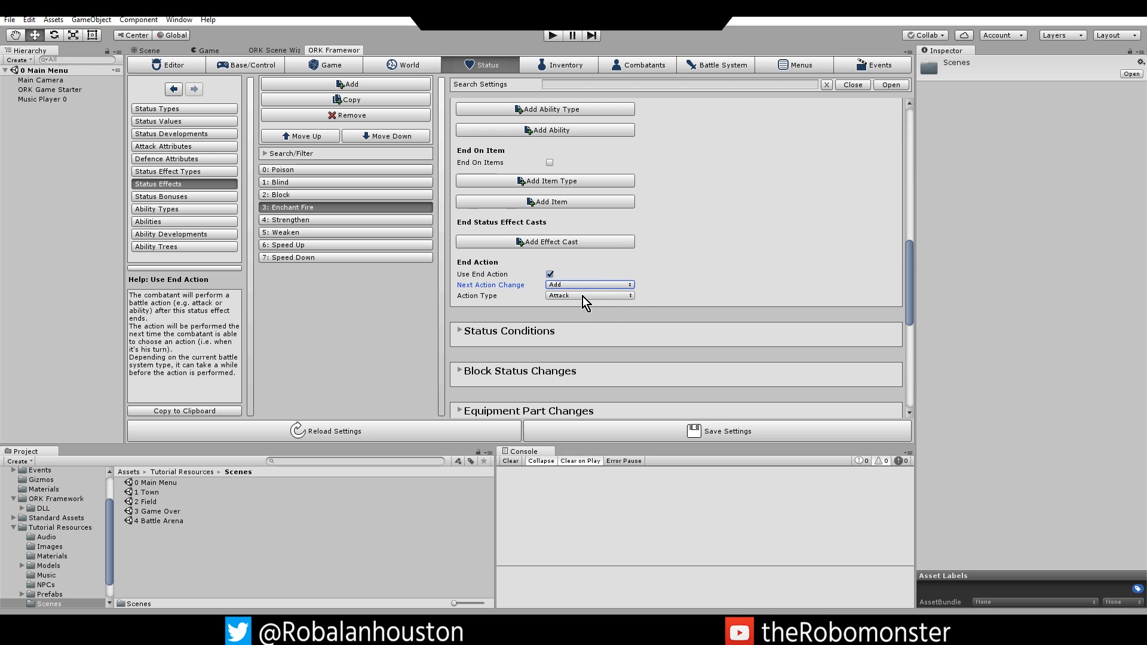
left_click(584, 296)
left_click(681, 286)
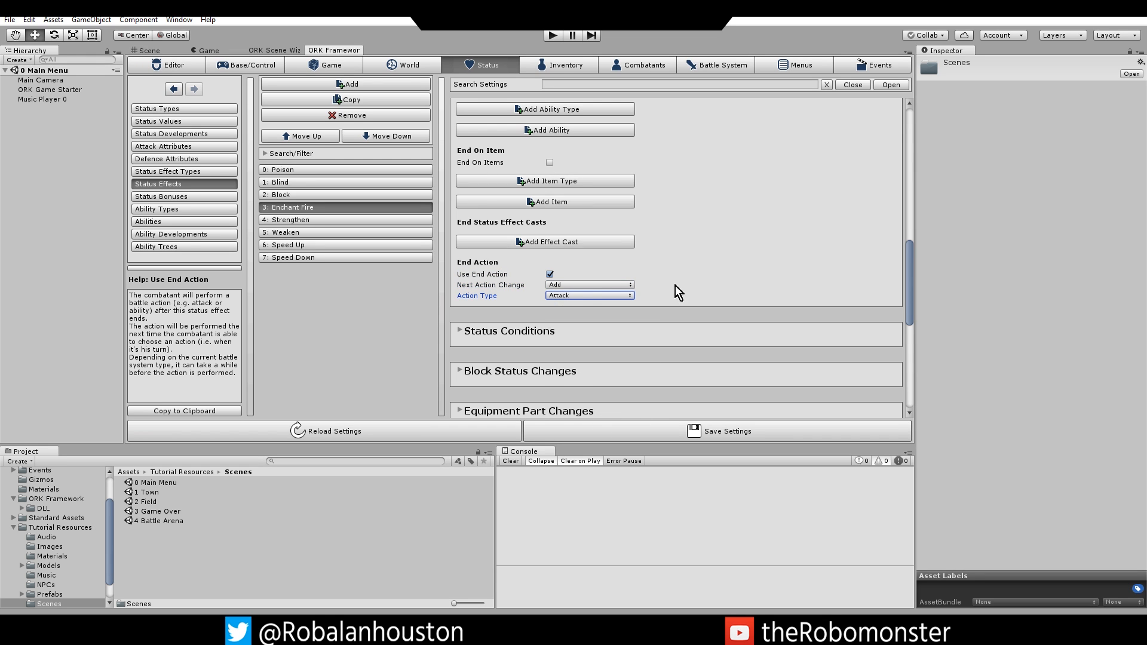
Disable Use End Action for Enchant Fire.
left_click(550, 274)
scroll(499, 277, "up", 3)
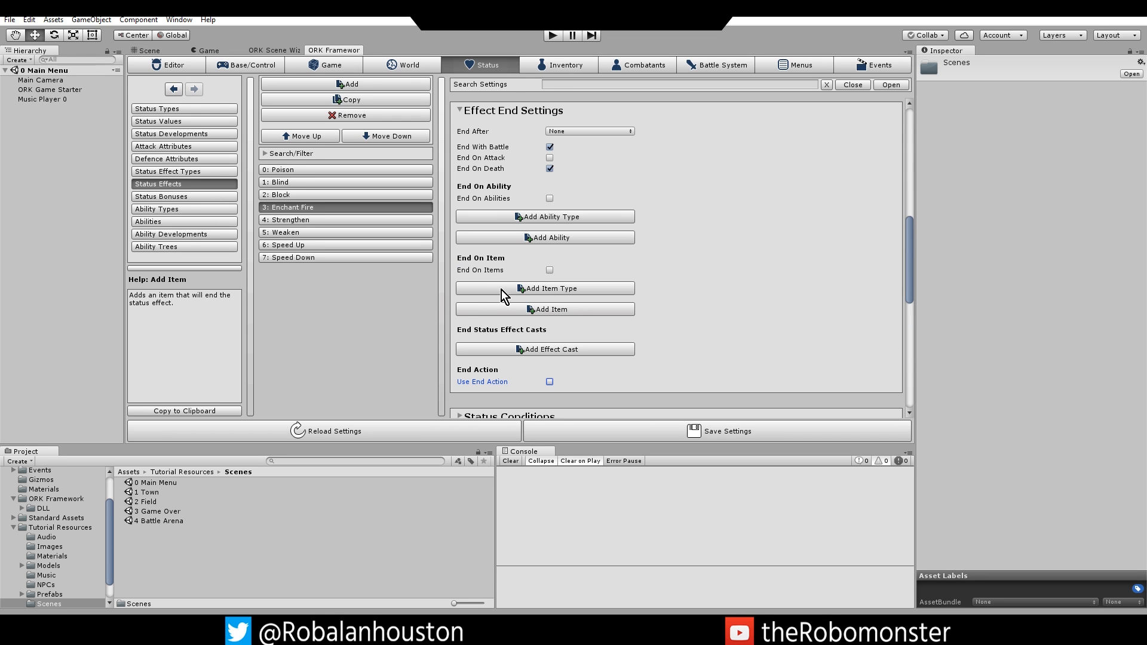
scroll(565, 242, "up", 2)
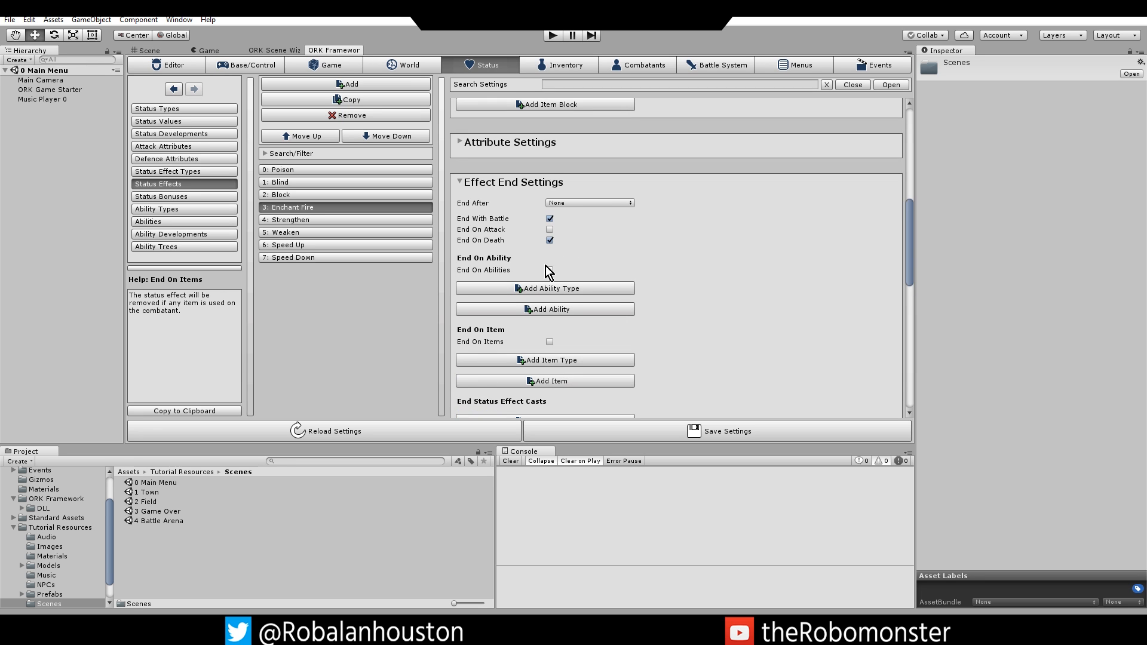
Make Enchant Fire end after Turn End, with a duration Value of 5 and a Chance of 100%.
left_click(568, 202)
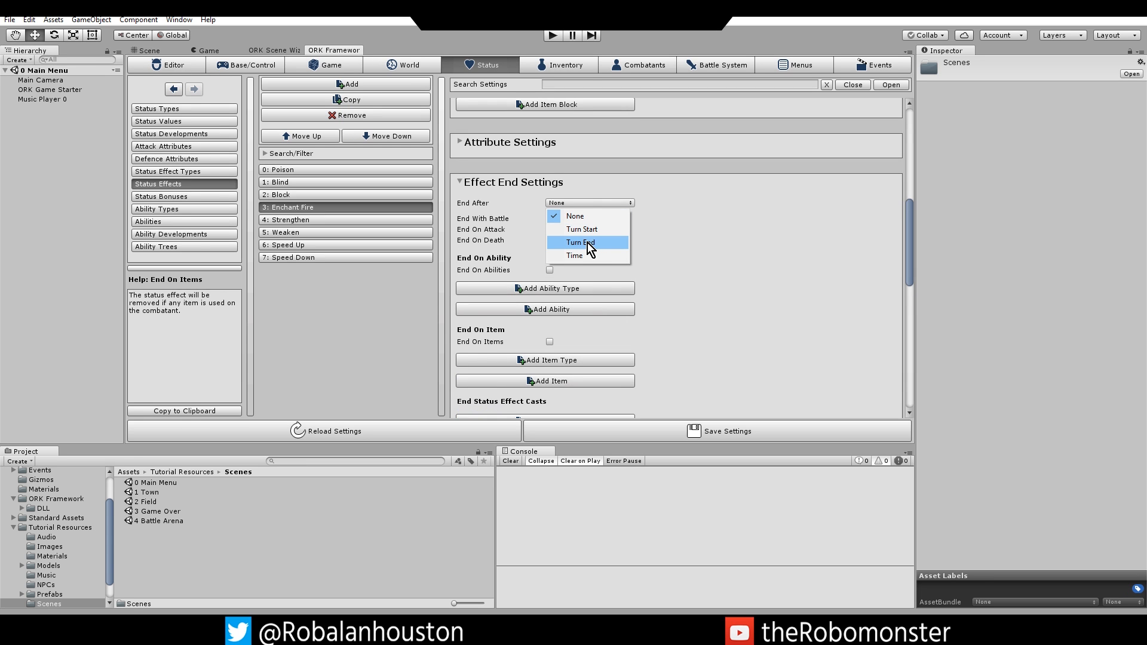
left_click(587, 242)
left_click(563, 233)
left_click(577, 239)
left_click(581, 244)
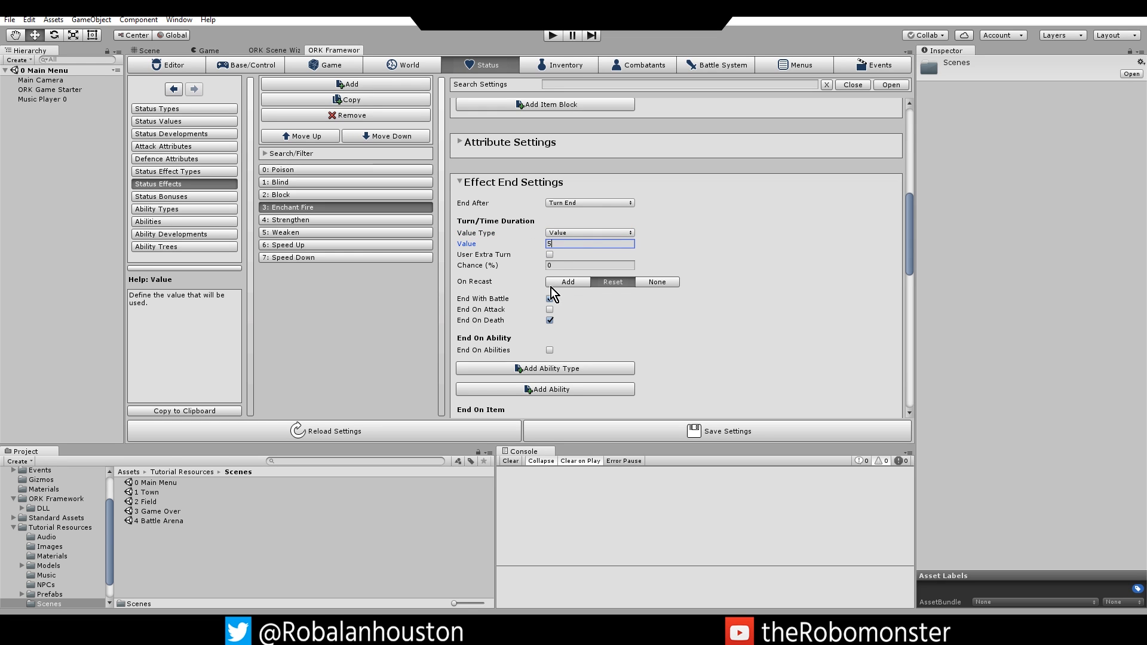
left_click(555, 264)
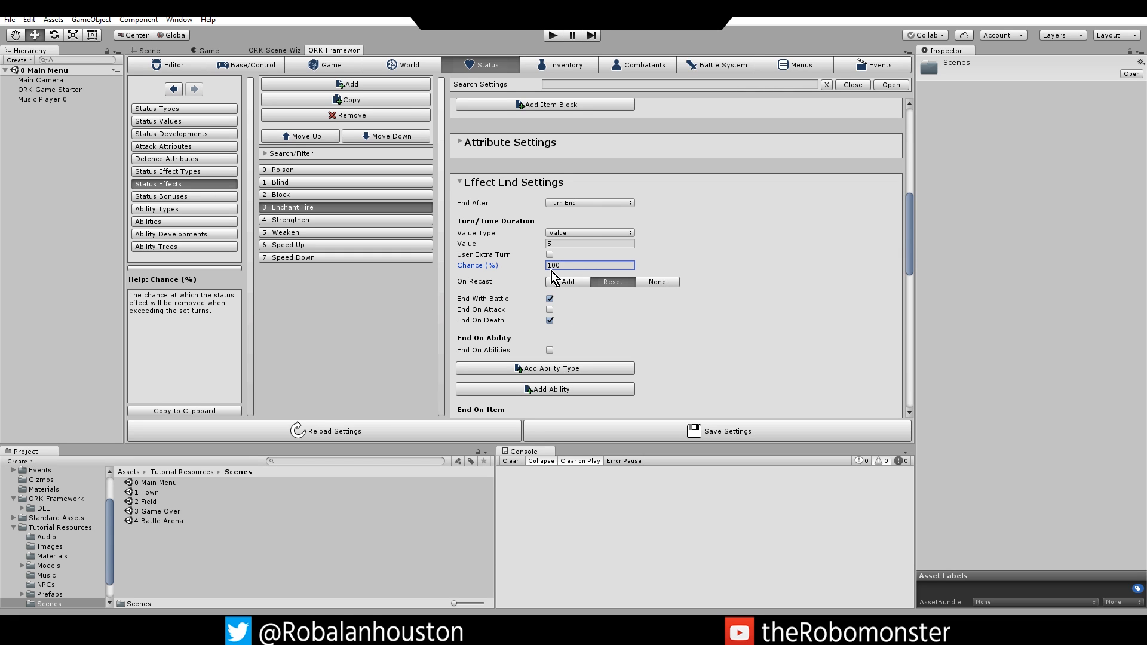
left_click(538, 199)
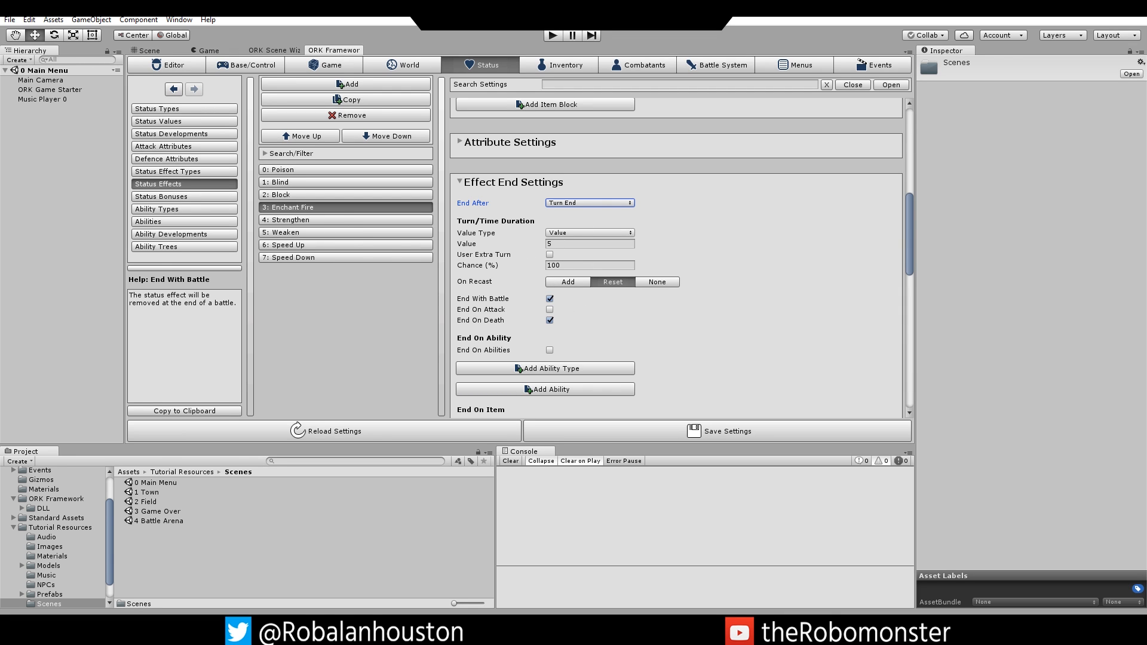
Open the Strengthen status effect and collapse its Effect Settings section.
left_click(310, 220)
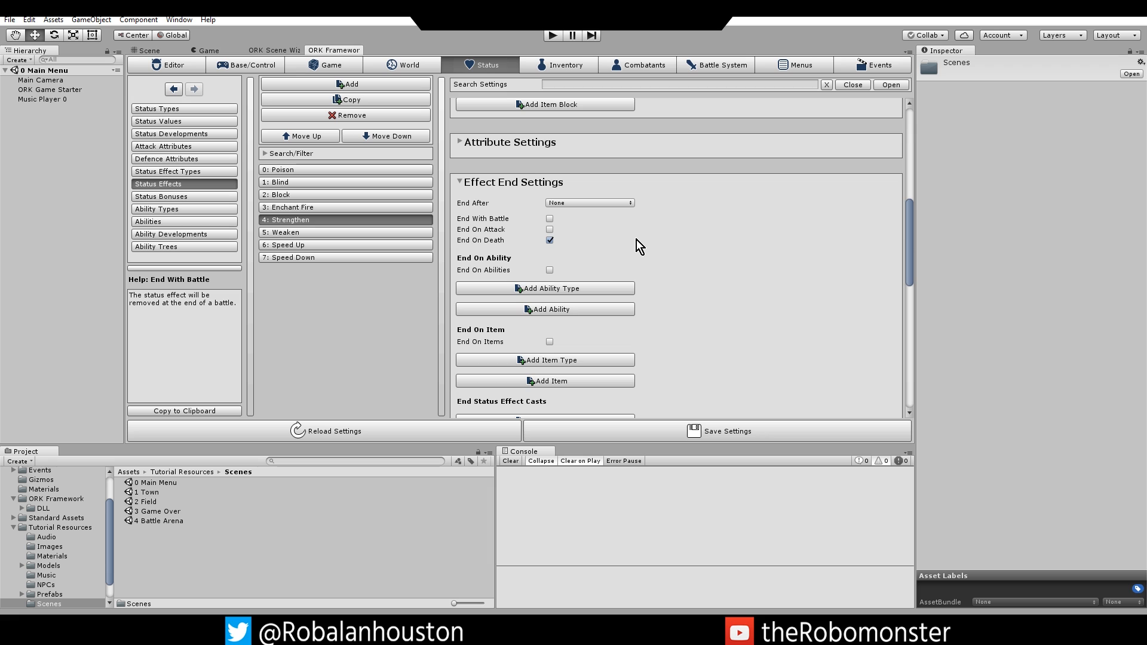
scroll(636, 239, "up", 2)
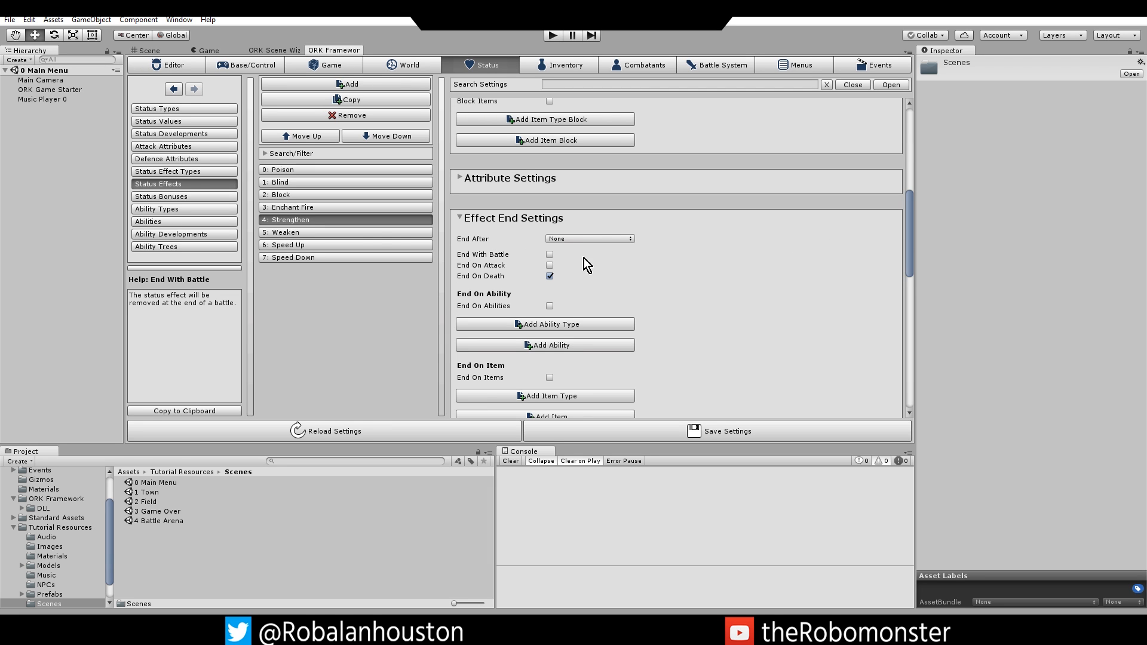
scroll(510, 213, "up", 10)
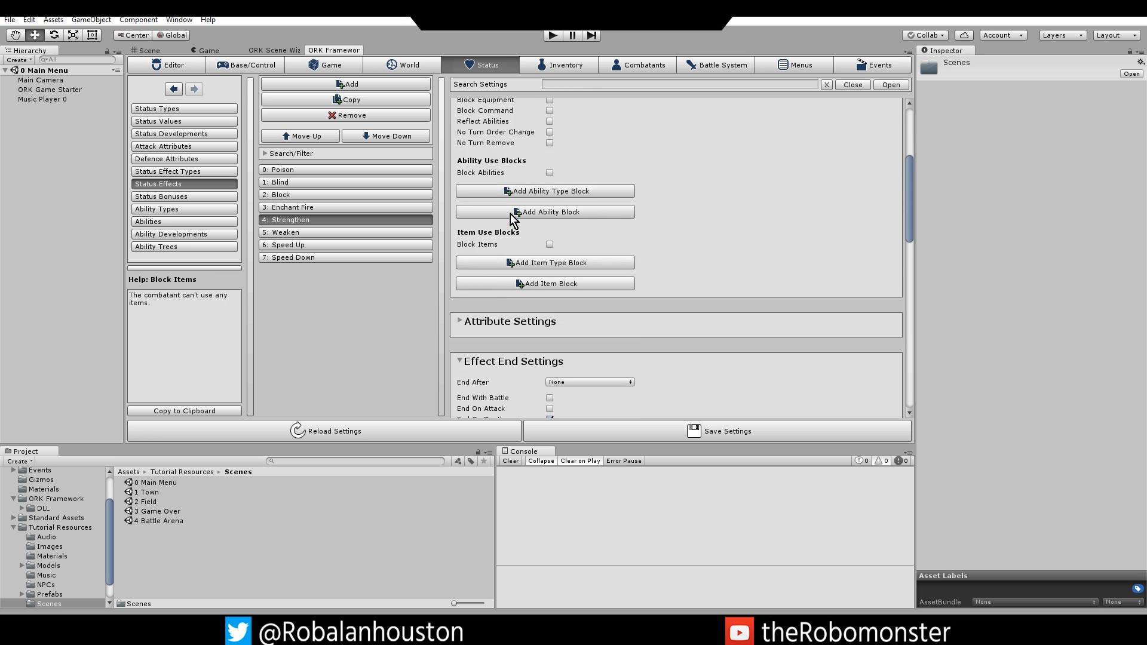
scroll(471, 191, "up", 3)
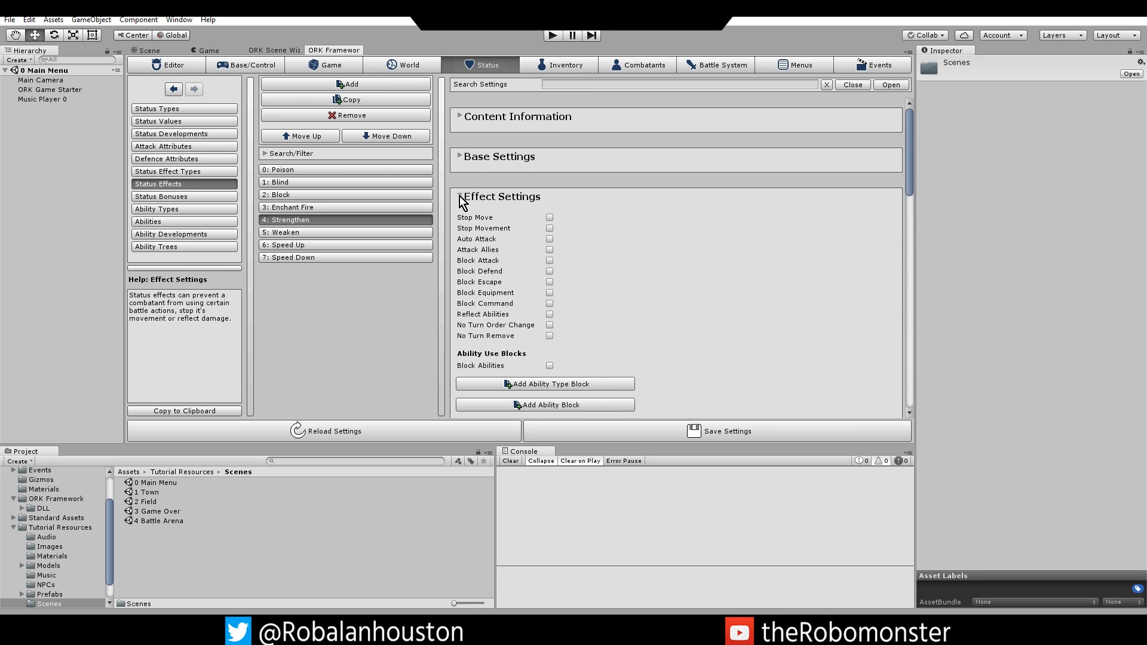
left_click(460, 197)
scroll(490, 256, "down", 3)
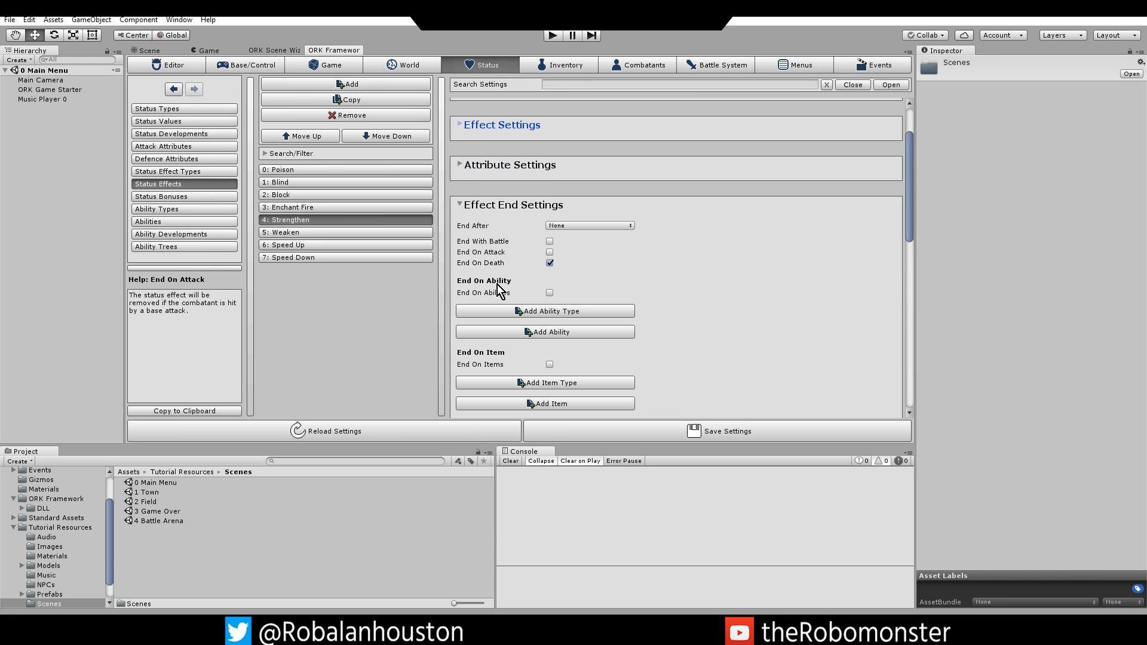
Enable End With Battle for Strengthen and set End After to Turn End, with Value 5 and Chance 100%.
left_click(550, 242)
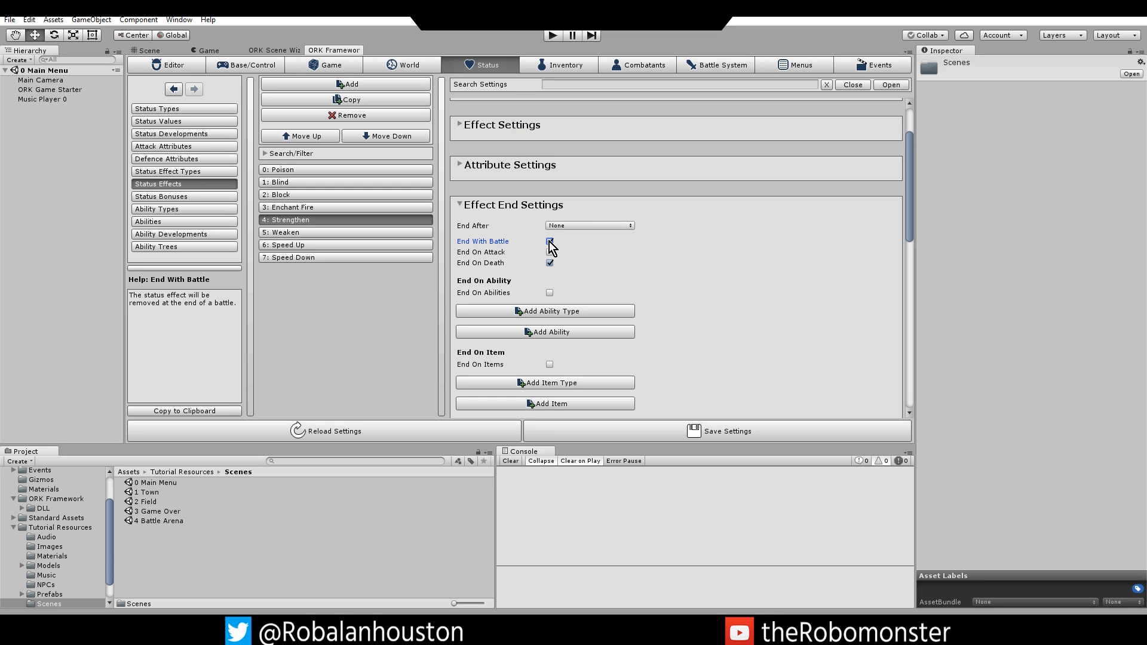
left_click(569, 226)
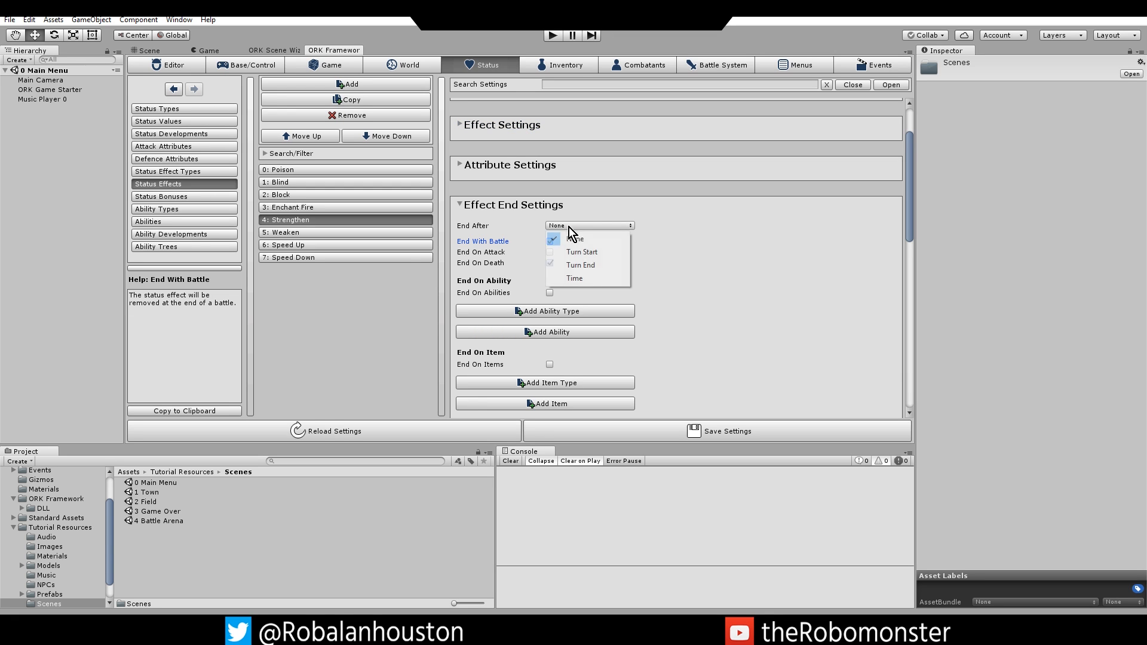
left_click(590, 263)
left_click(553, 266)
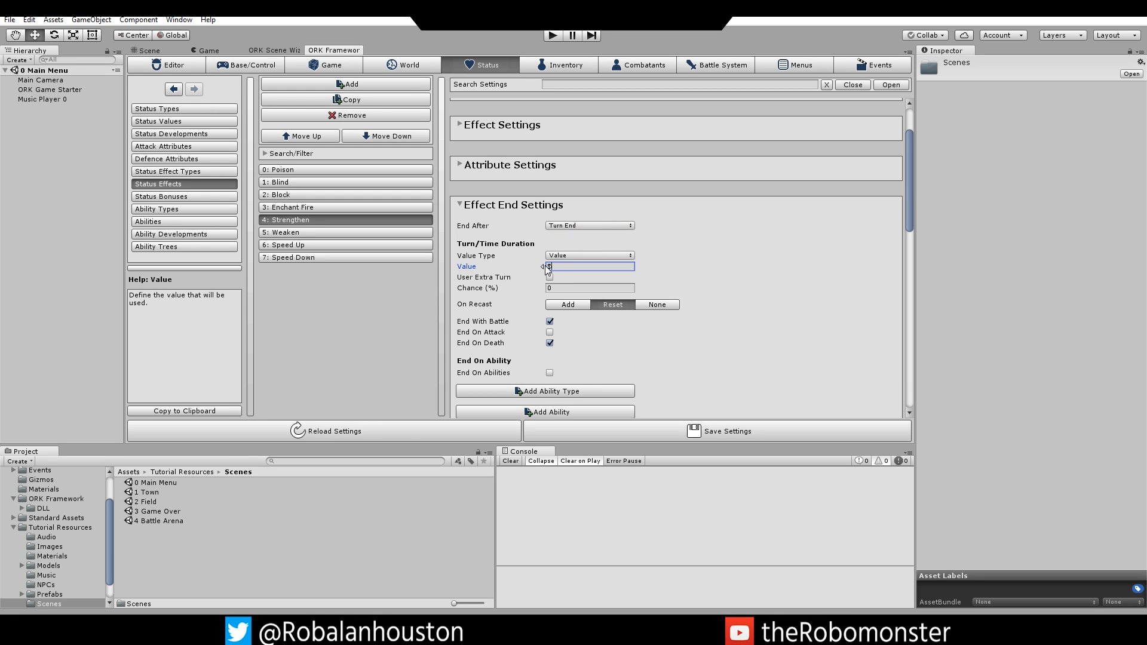
left_click(355, 220)
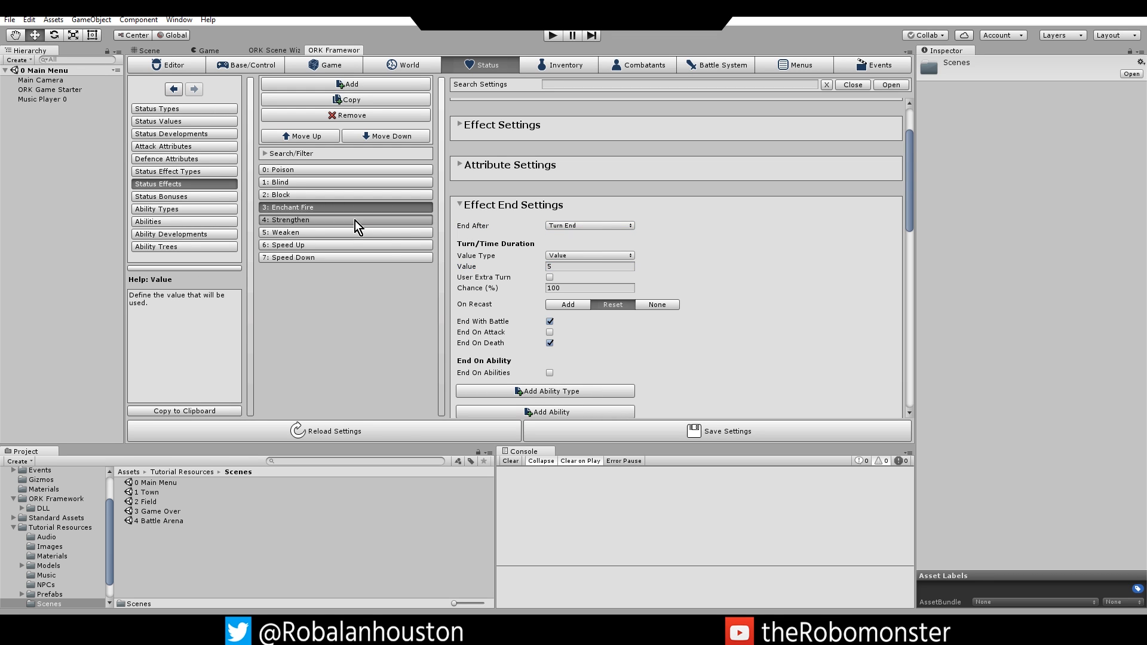
left_click(559, 289)
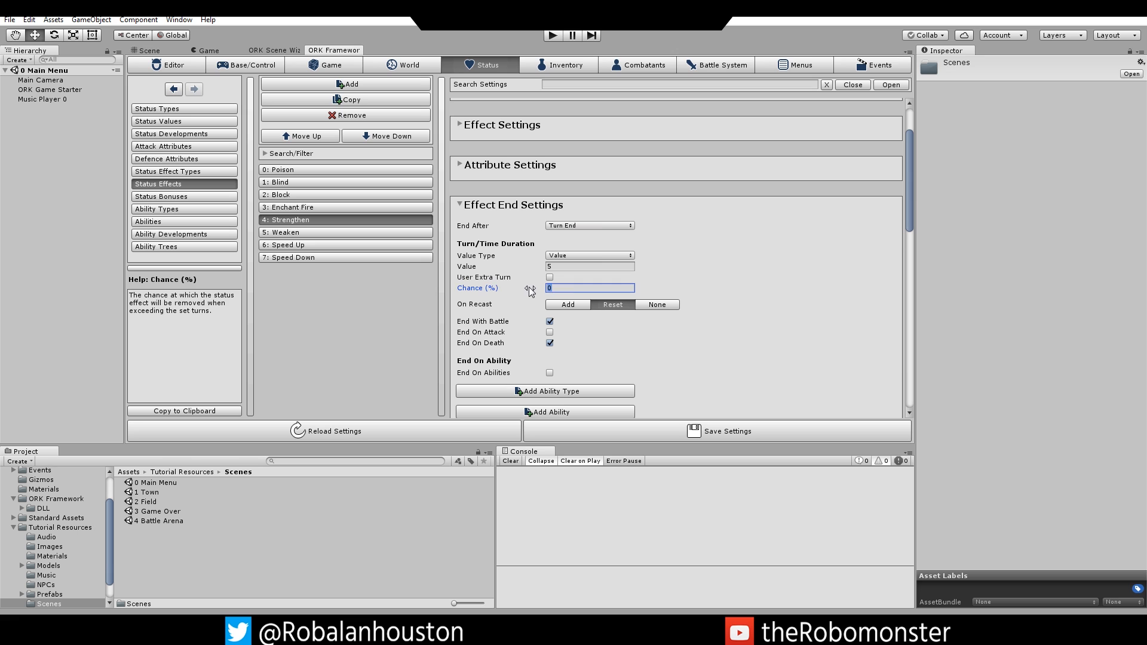
type("100")
Review Strengthen's Effect End Settings, checking Weaken's for comparison before returning to Strengthen.
scroll(561, 292, "down", 4)
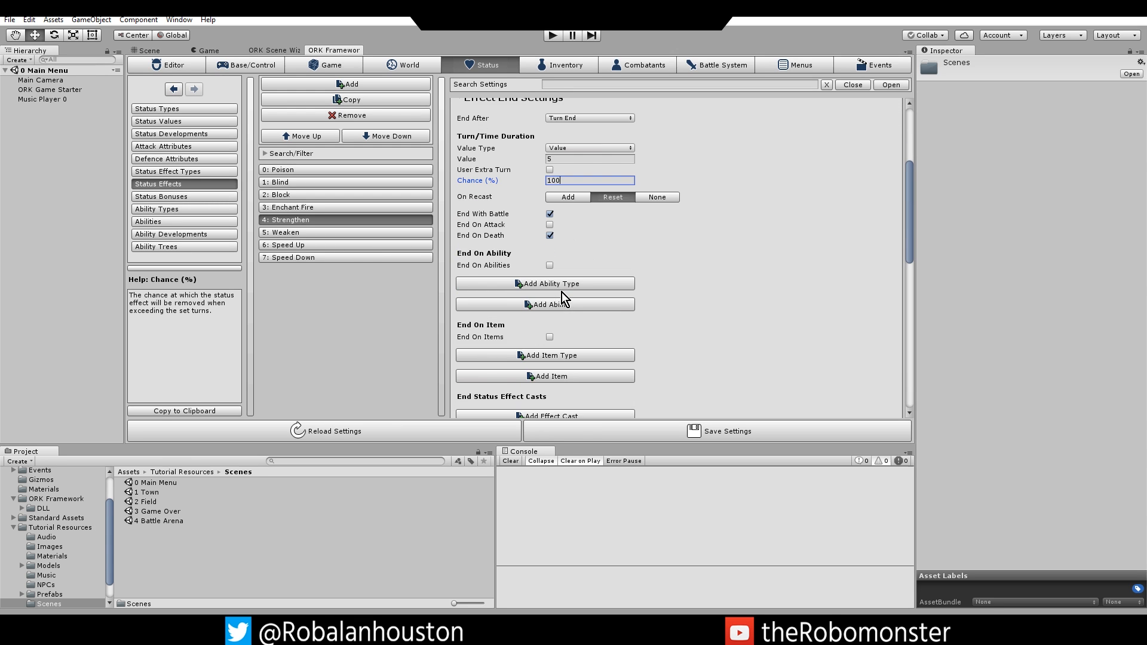
scroll(561, 292, "up", 2)
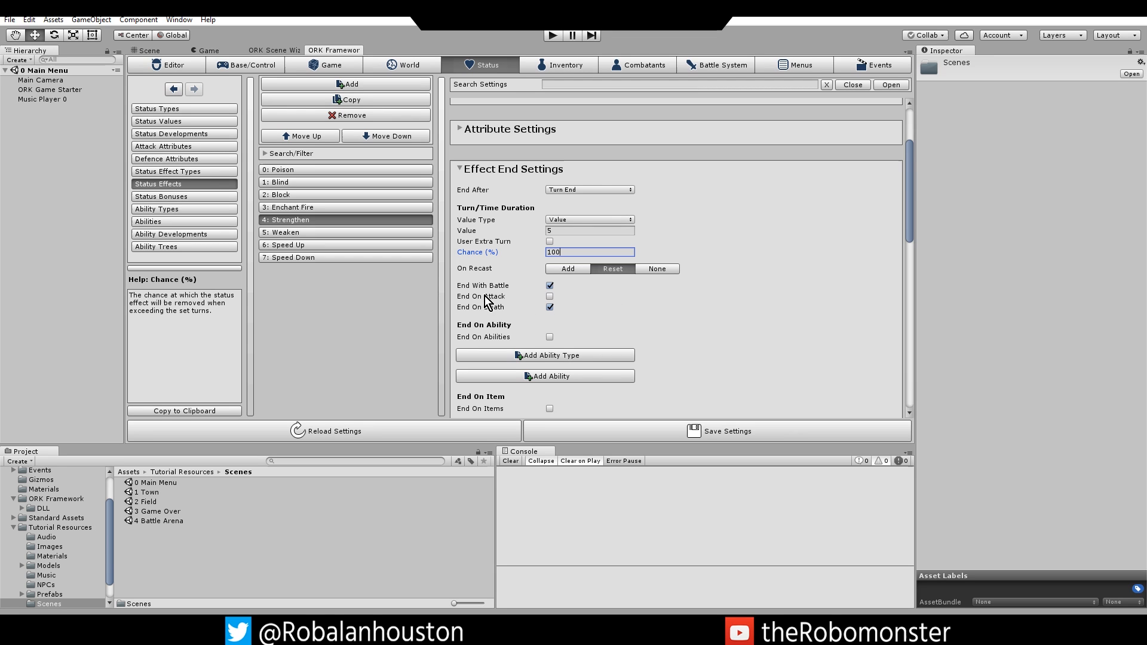
left_click(310, 231)
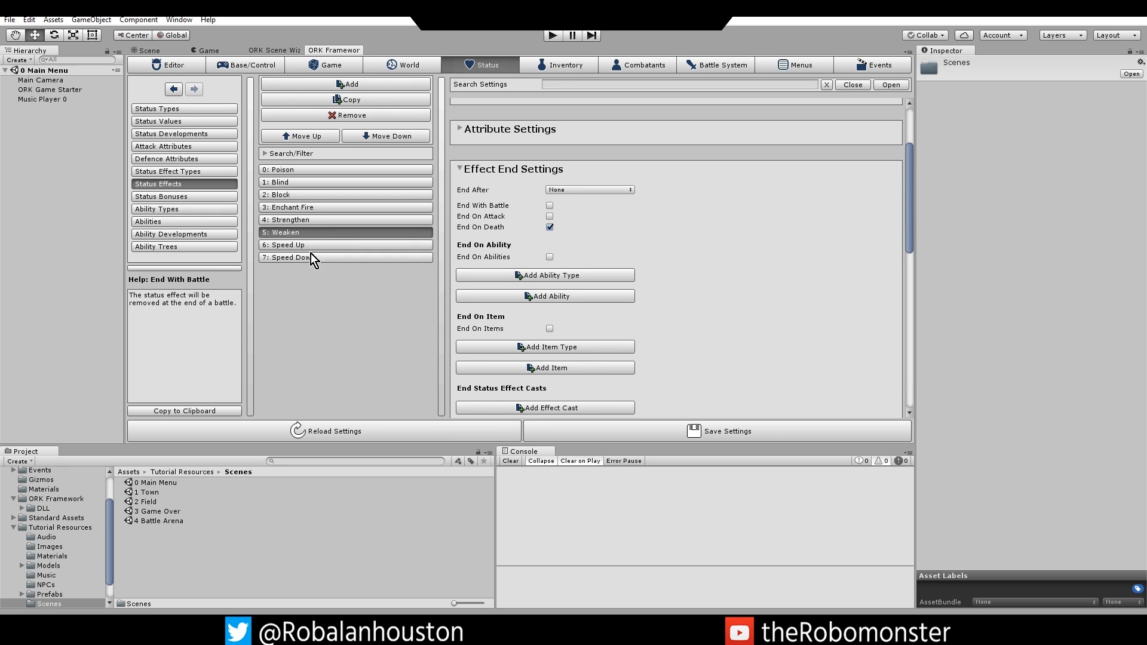
left_click(298, 221)
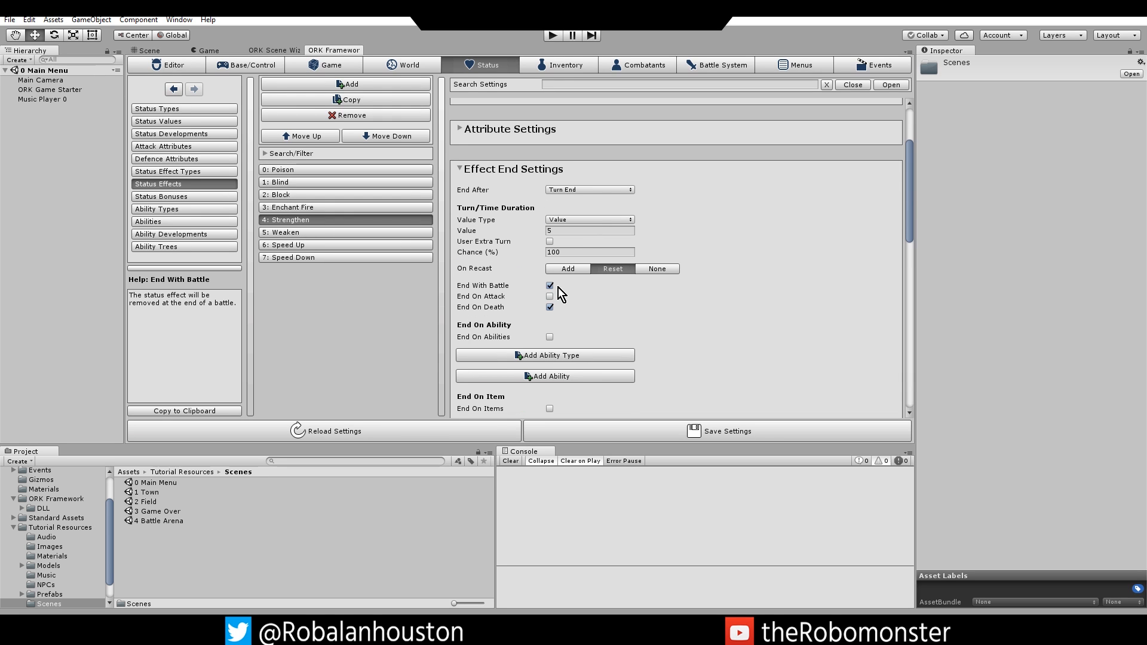
scroll(571, 313, "up", 2)
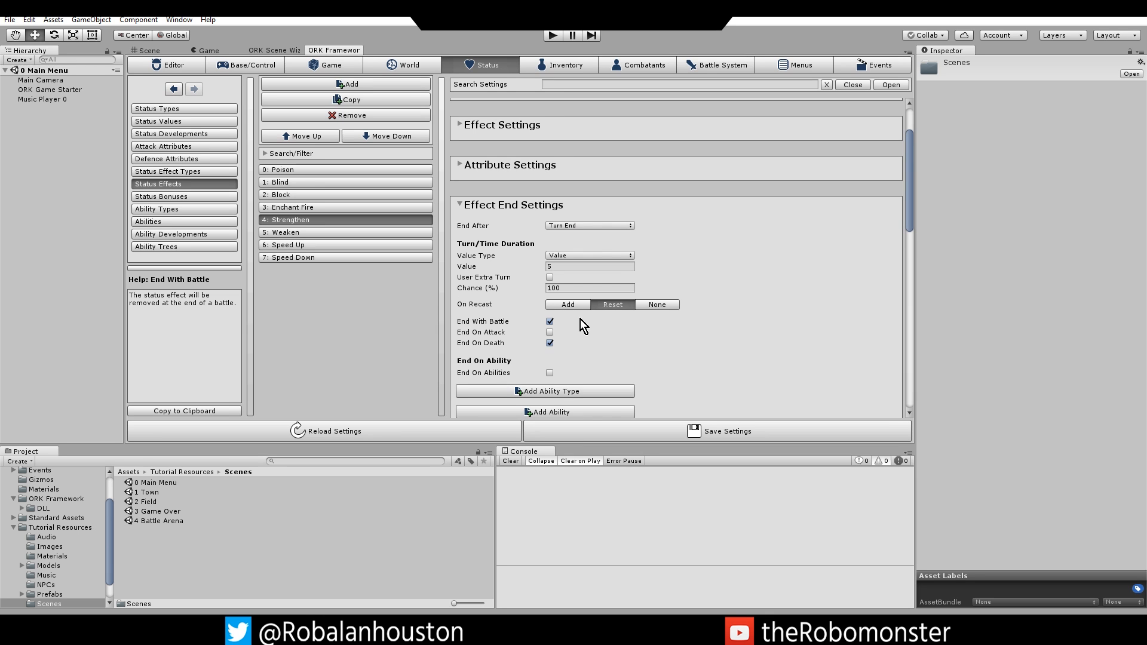
Add a status condition to Strengthen and set its Status Value to ATK.
scroll(583, 320, "down", 15)
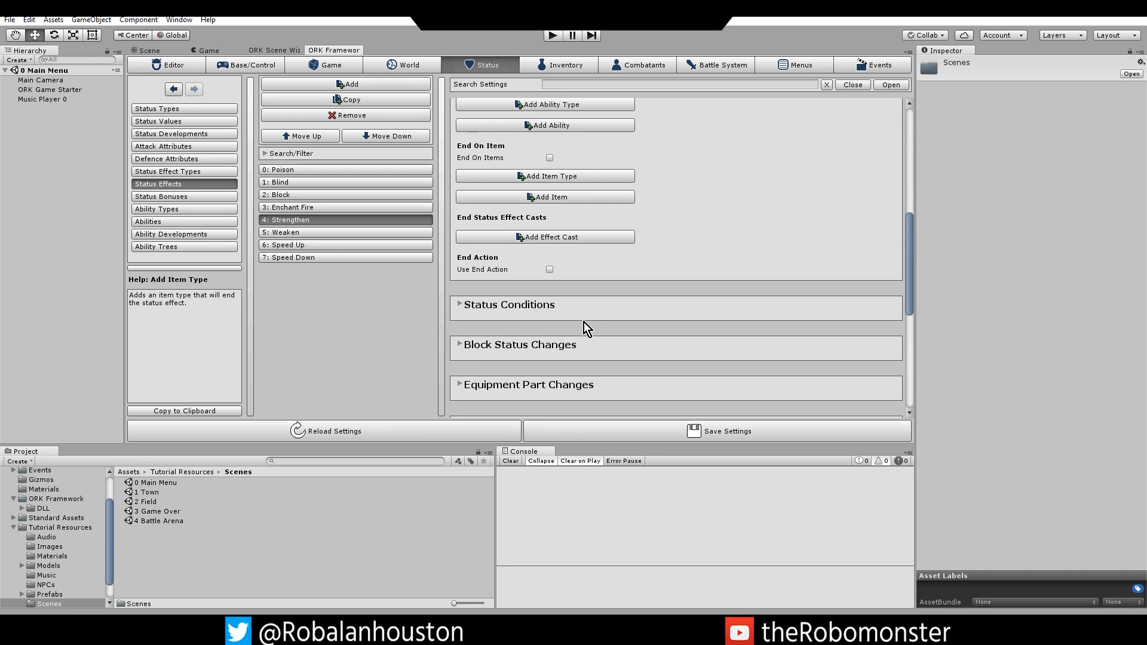
left_click(463, 308)
scroll(603, 308, "down", 4)
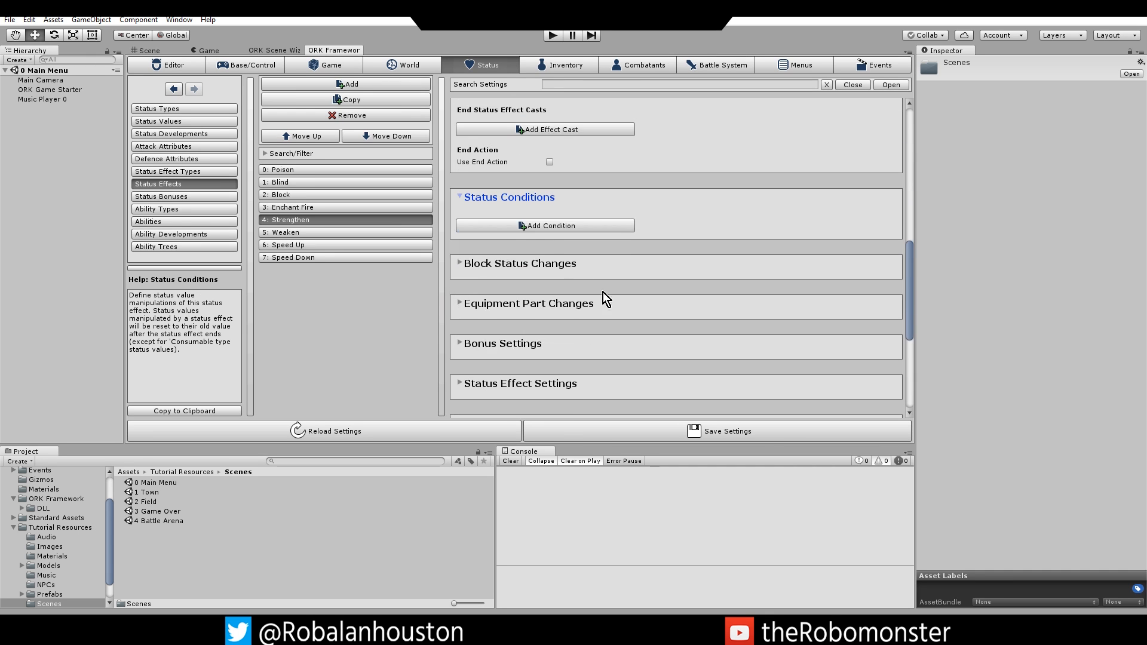
left_click(537, 226)
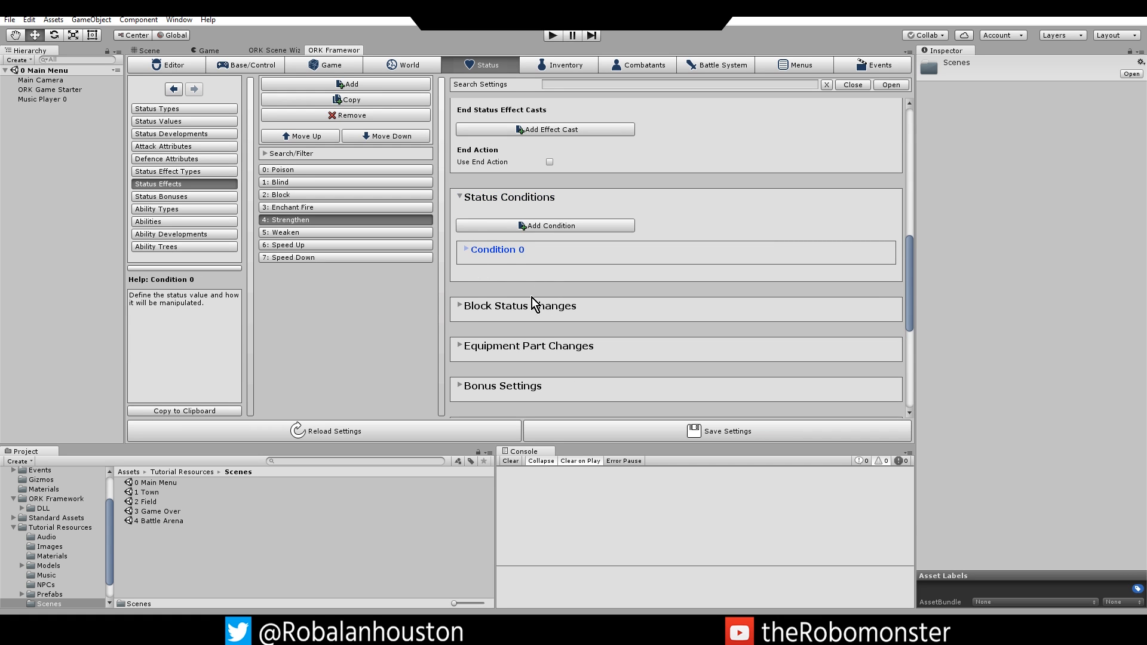
left_click(467, 250)
scroll(611, 277, "down", 4)
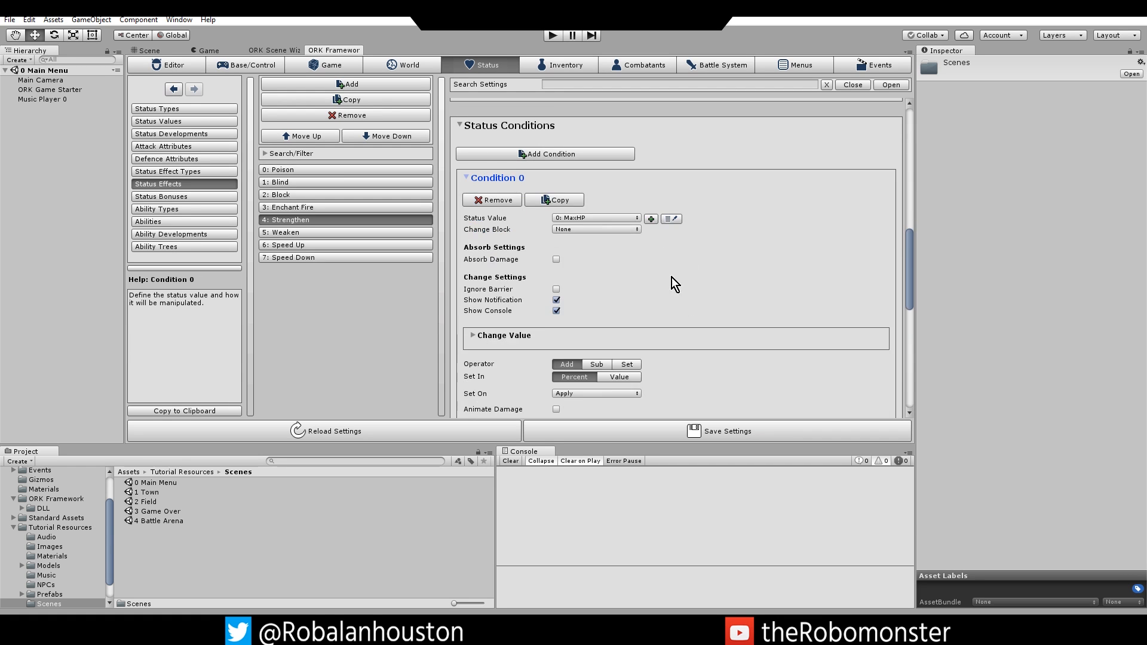
left_click(635, 218)
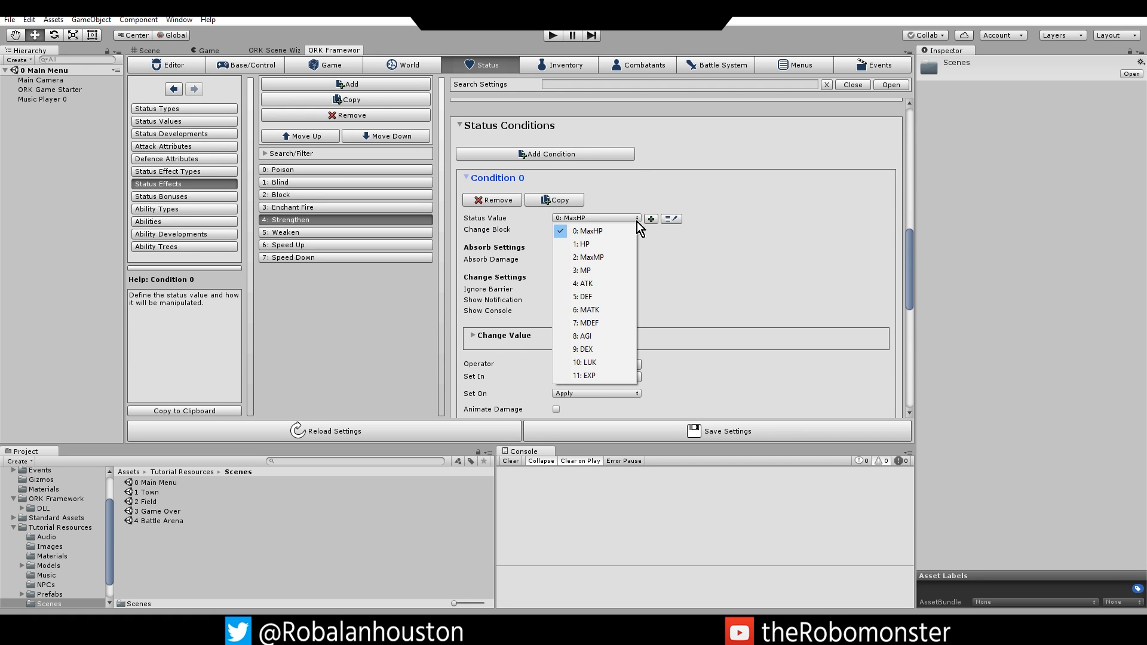
left_click(592, 284)
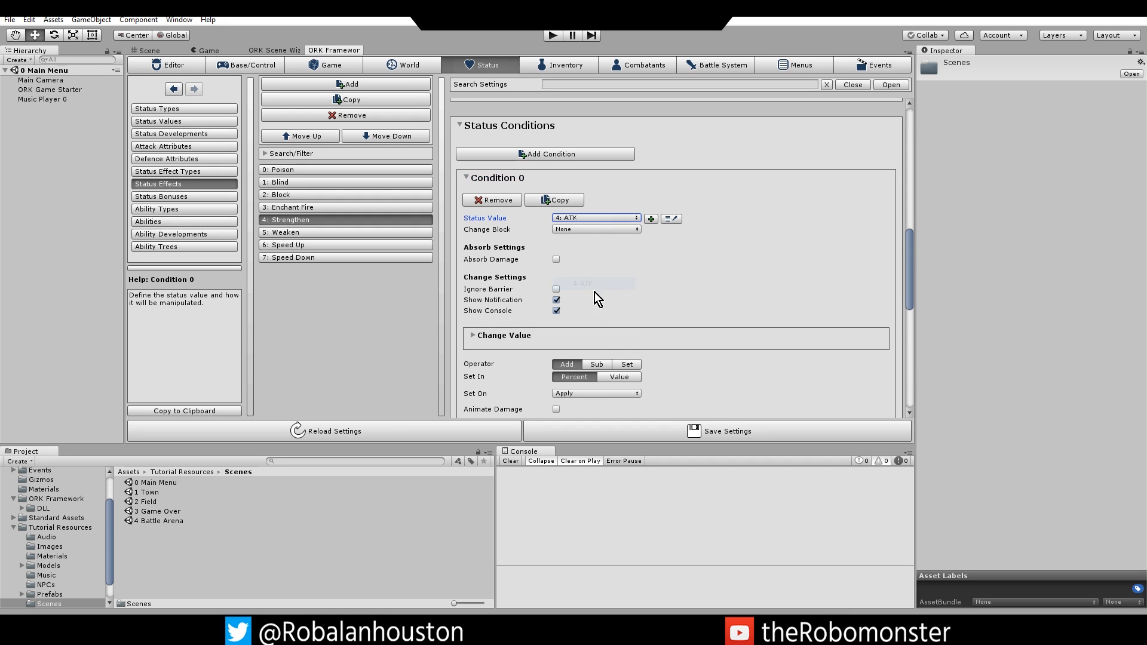
Review the Change Block choices for Strengthen's ATK condition, leaving None selected.
left_click(592, 231)
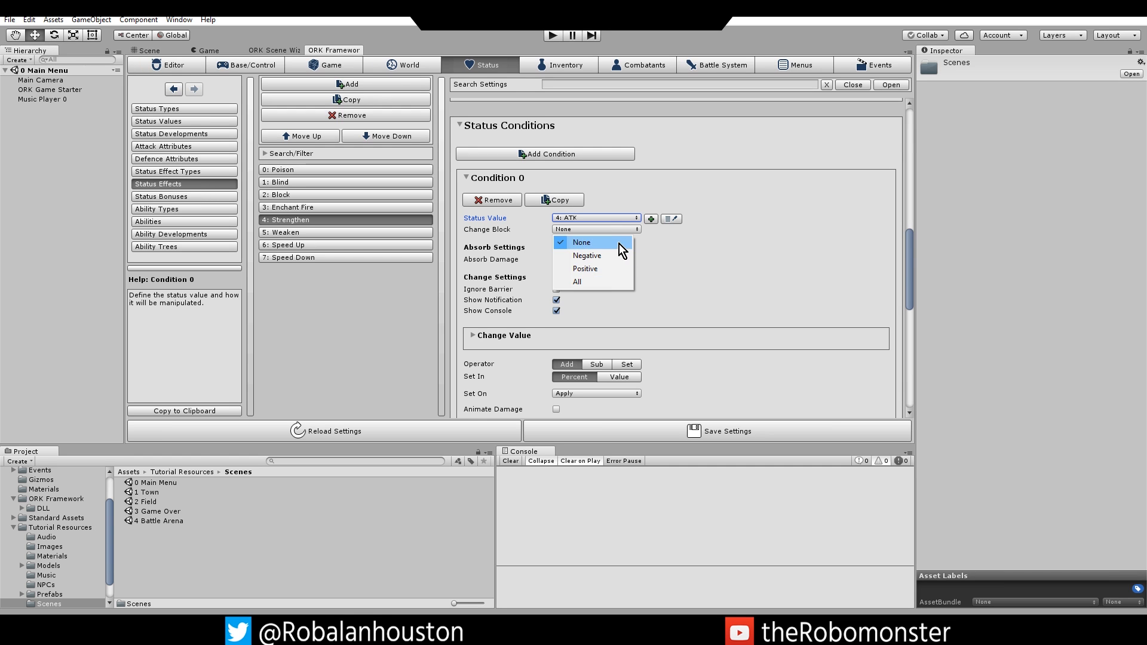
left_click(758, 198)
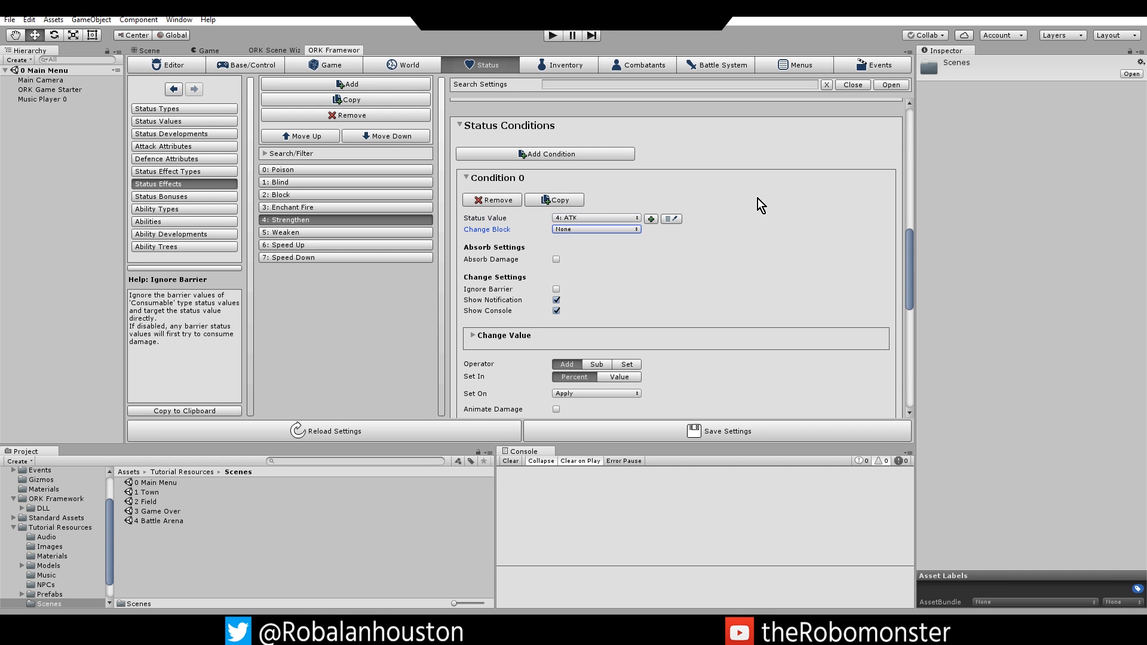
scroll(587, 281, "down", 3)
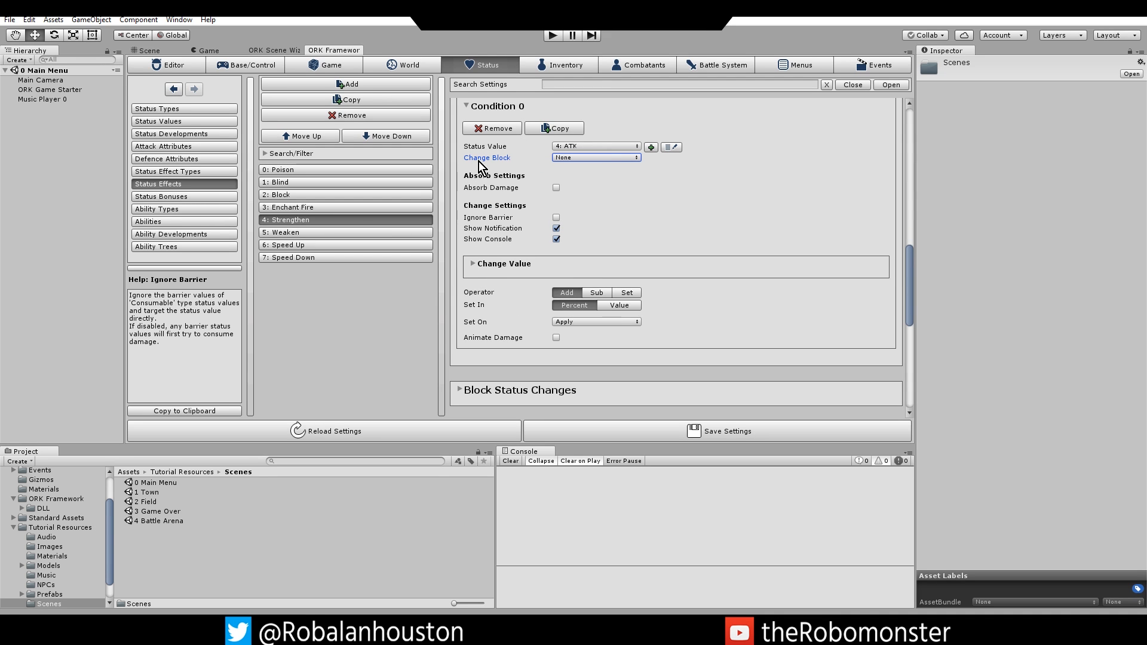
left_click(568, 159)
left_click(521, 163)
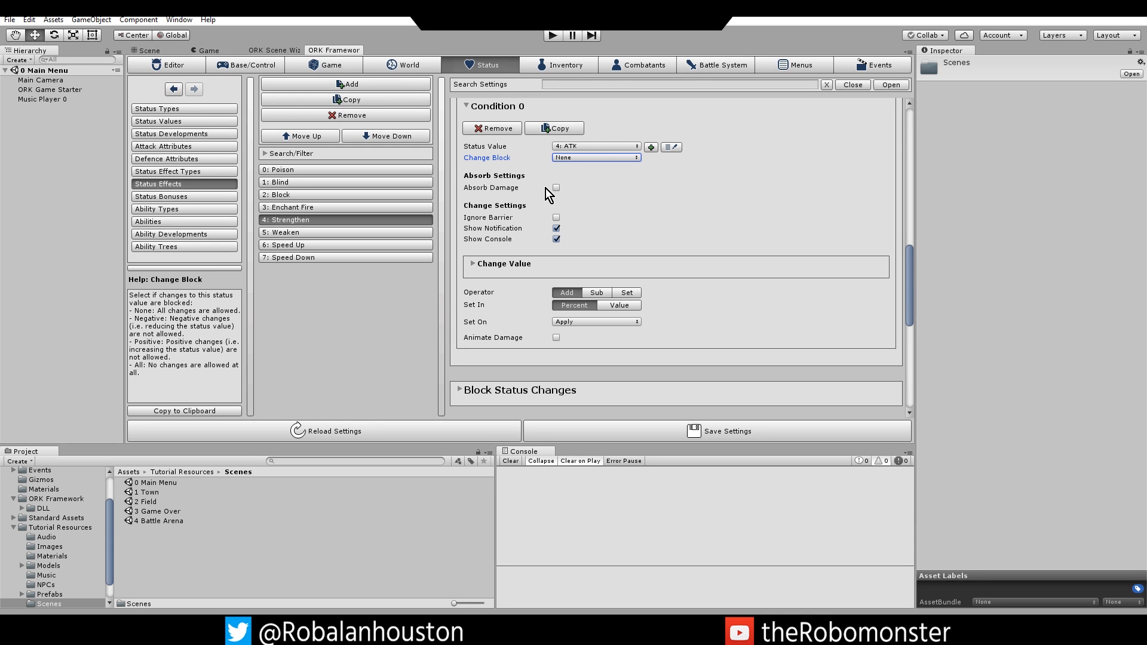
Set the Change Value of Strengthen's ATK condition to 15, keeping Value as the Value Type.
left_click(473, 264)
left_click(586, 283)
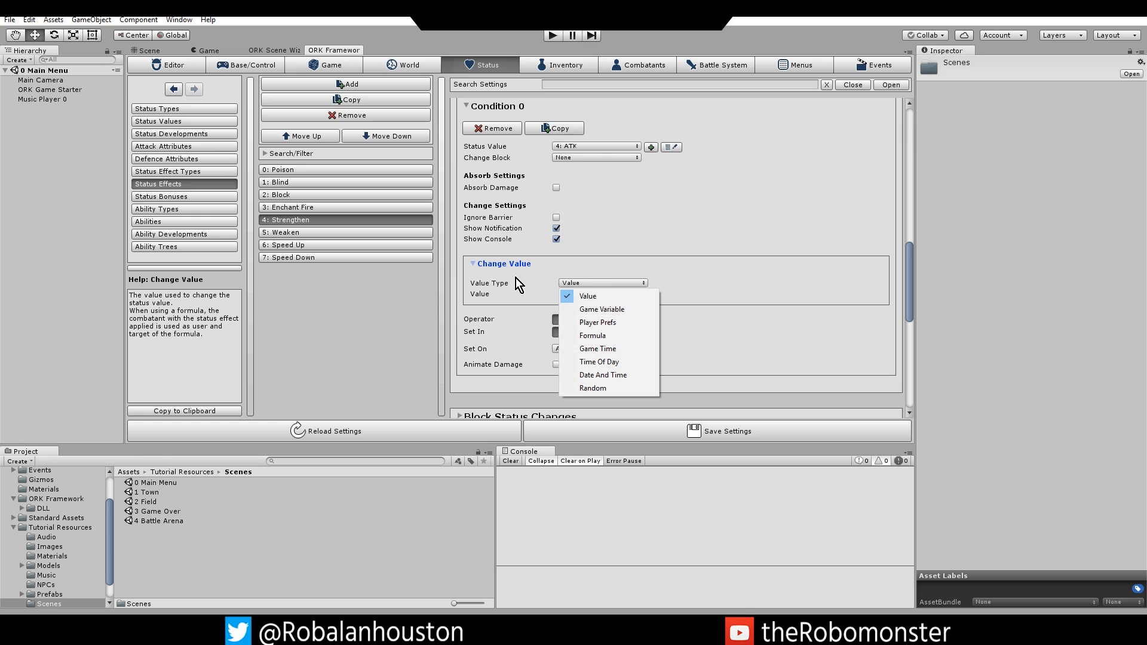
left_click(519, 281)
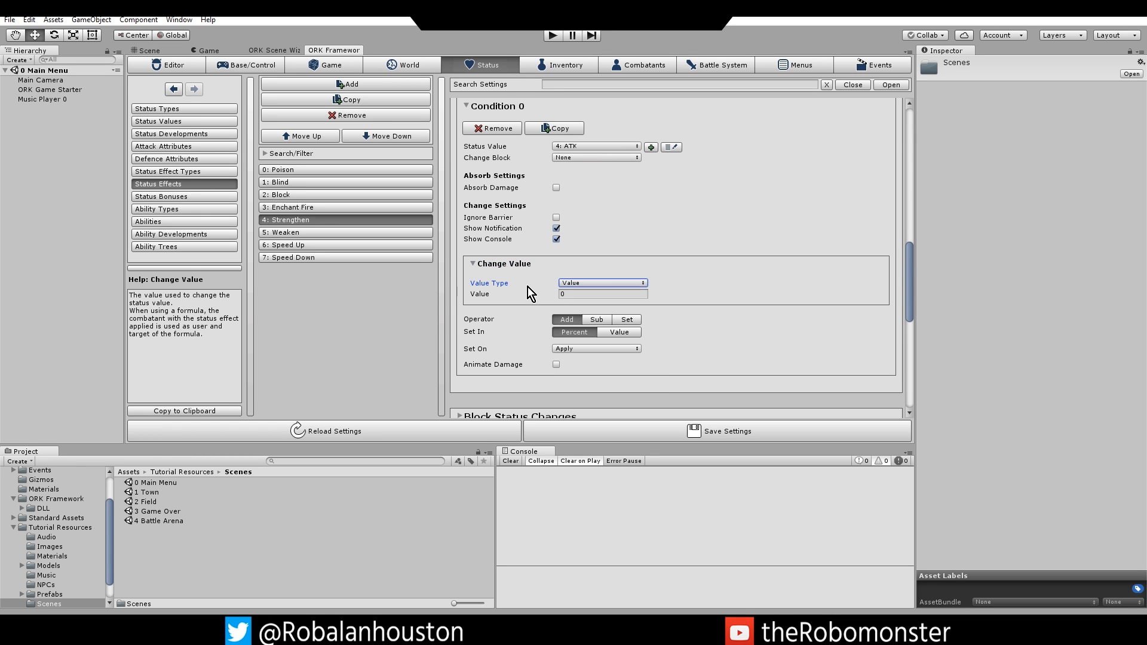
left_click(570, 294)
type("15")
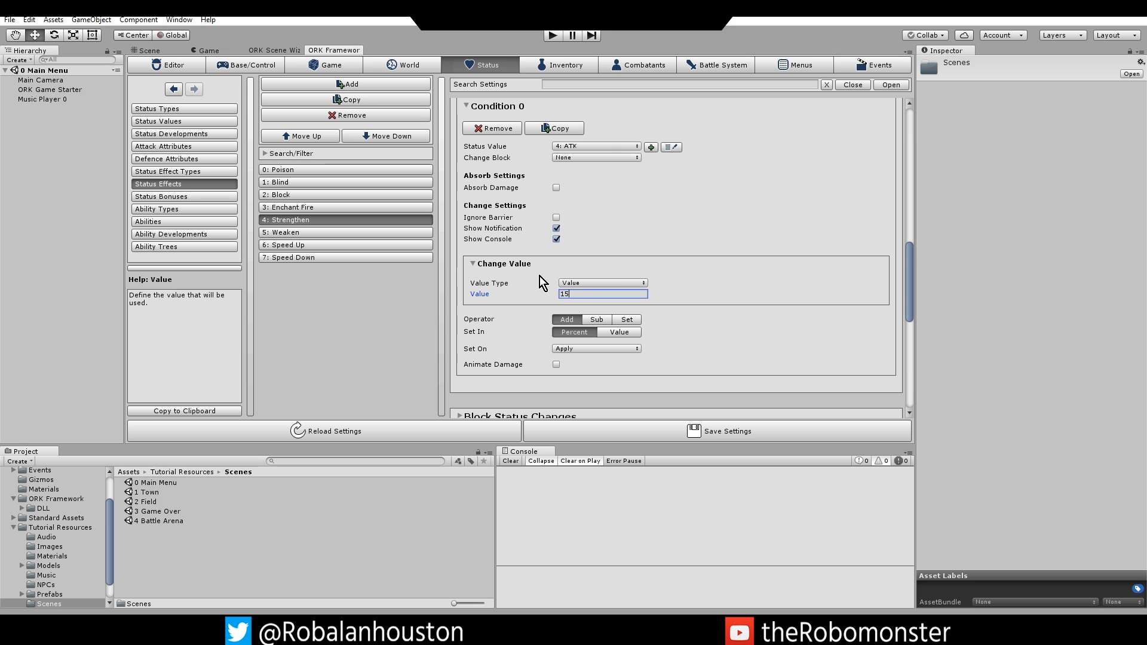
scroll(540, 276, "down", 3)
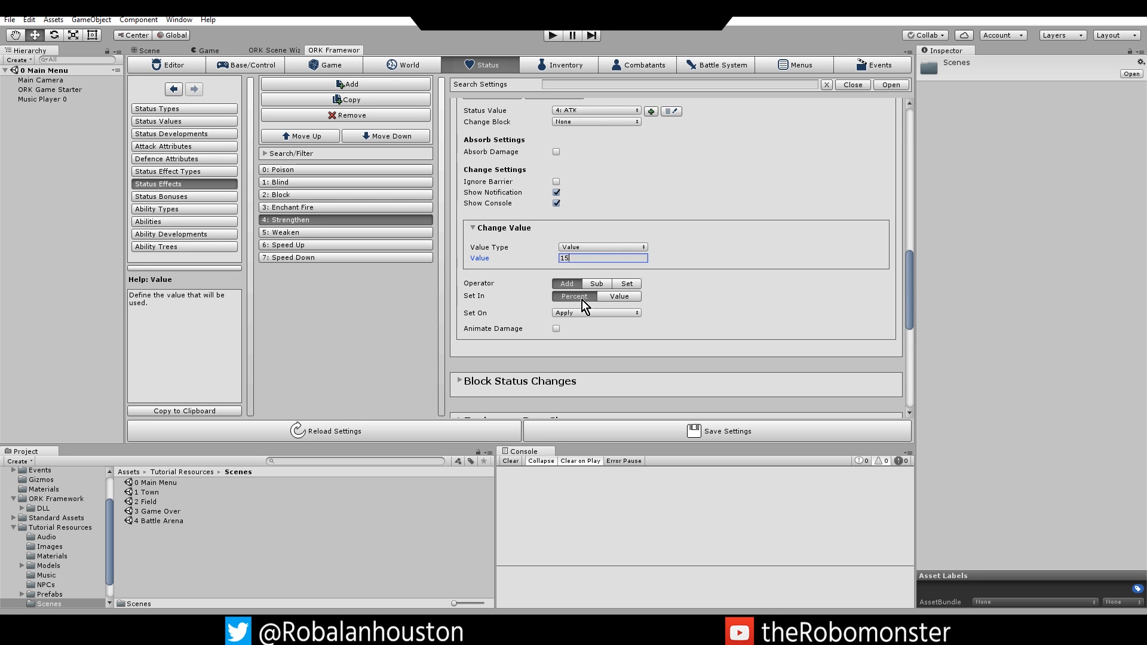
Switch Set In to Value for Strengthen's ATK condition and keep Set On at Apply.
left_click(619, 297)
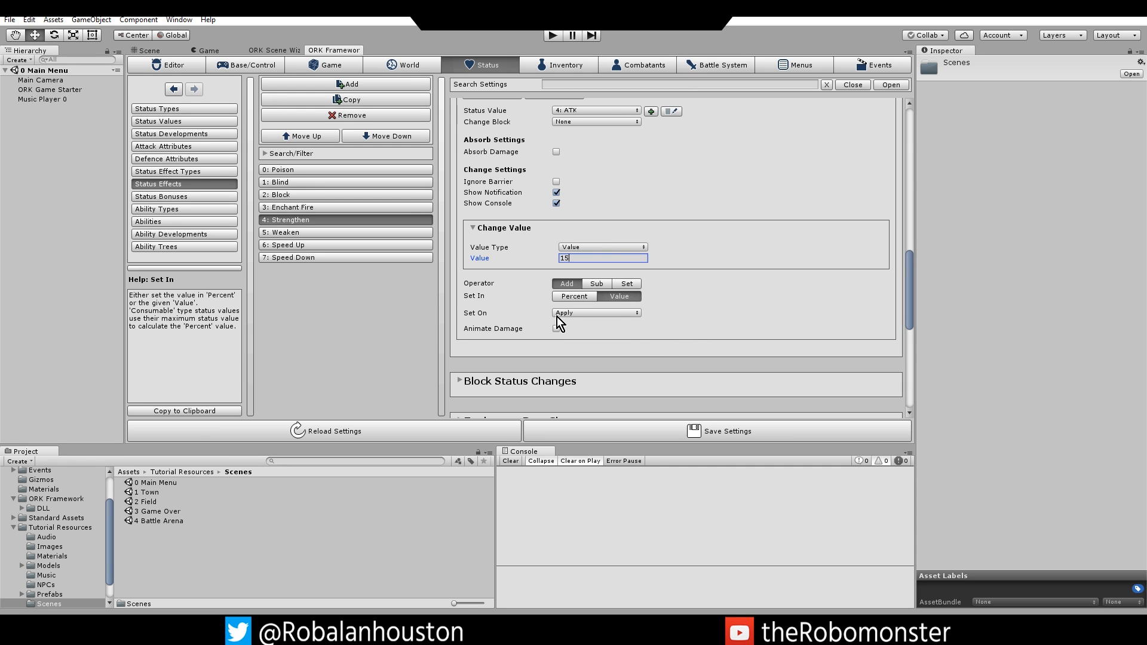
left_click(582, 315)
left_click(514, 315)
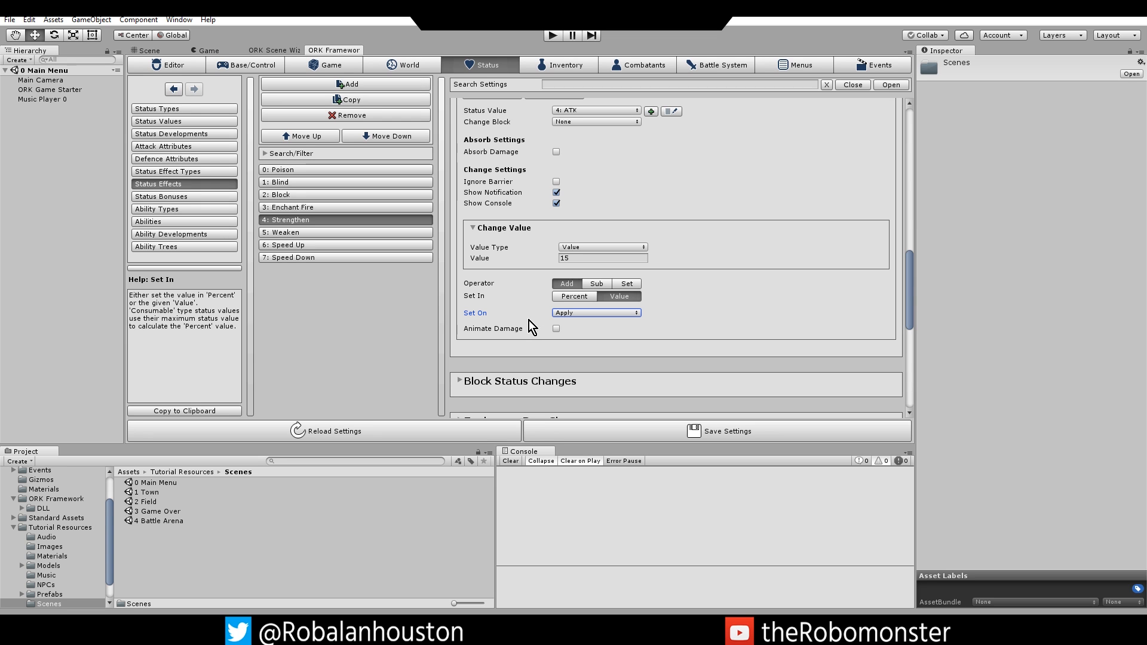
left_click(572, 313)
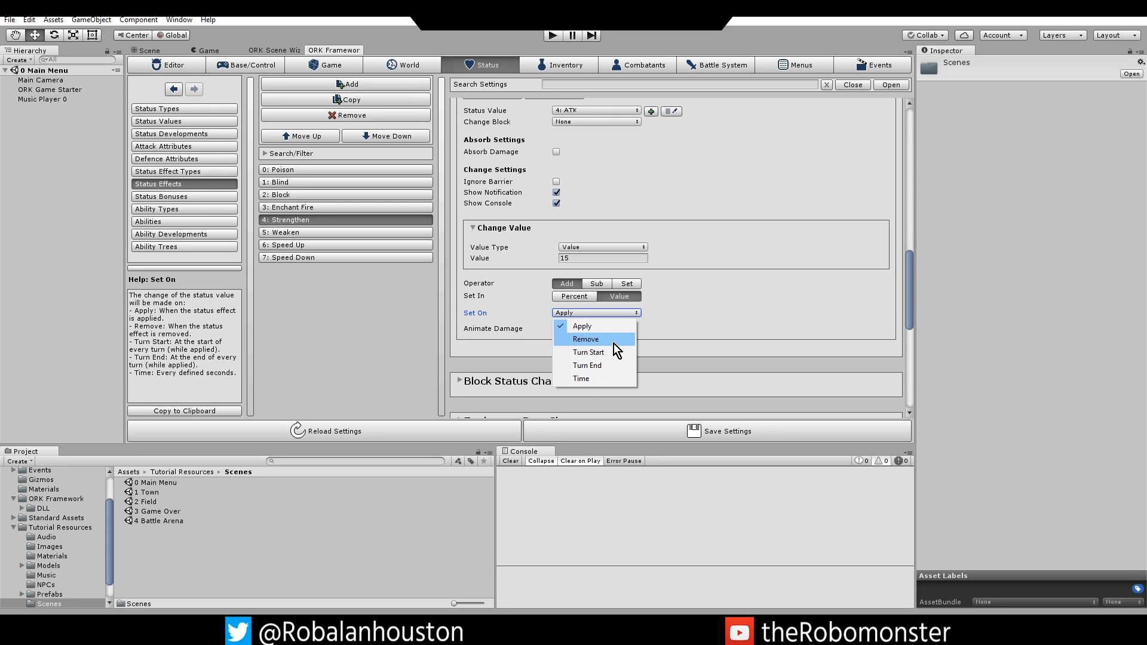
left_click(587, 331)
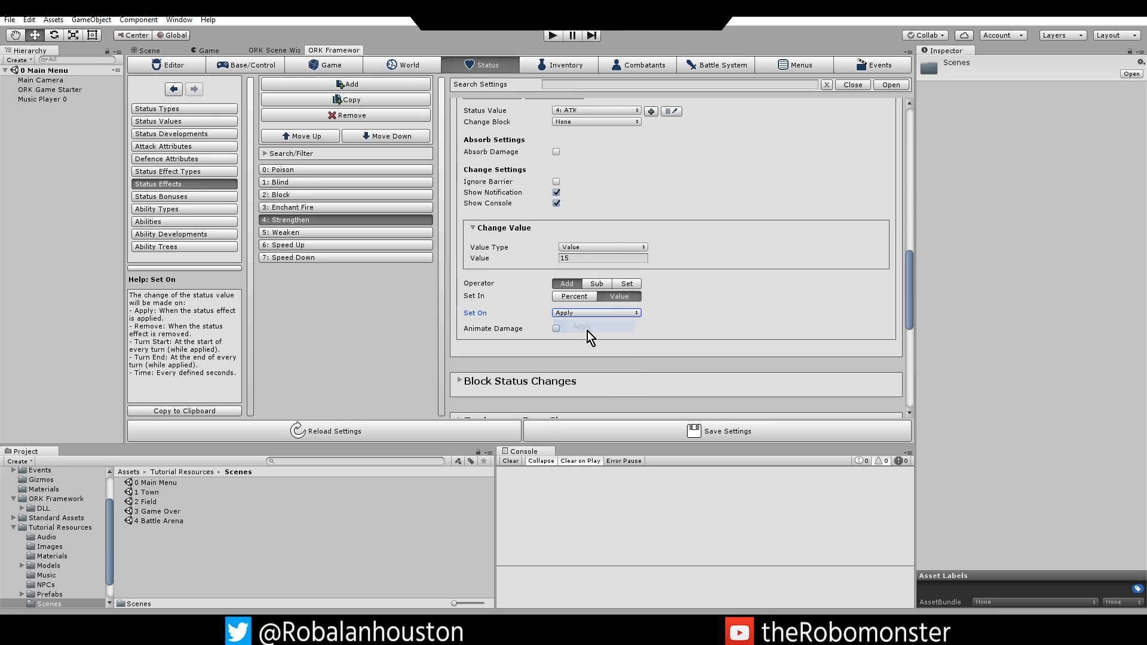
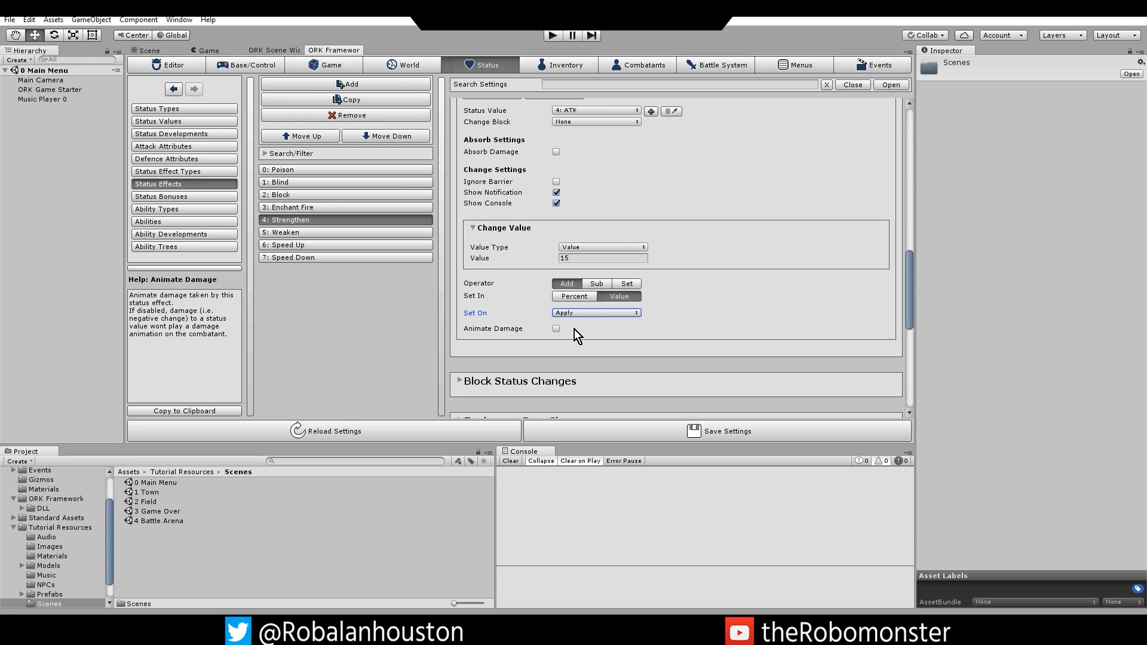
scroll(574, 328, "down", 1)
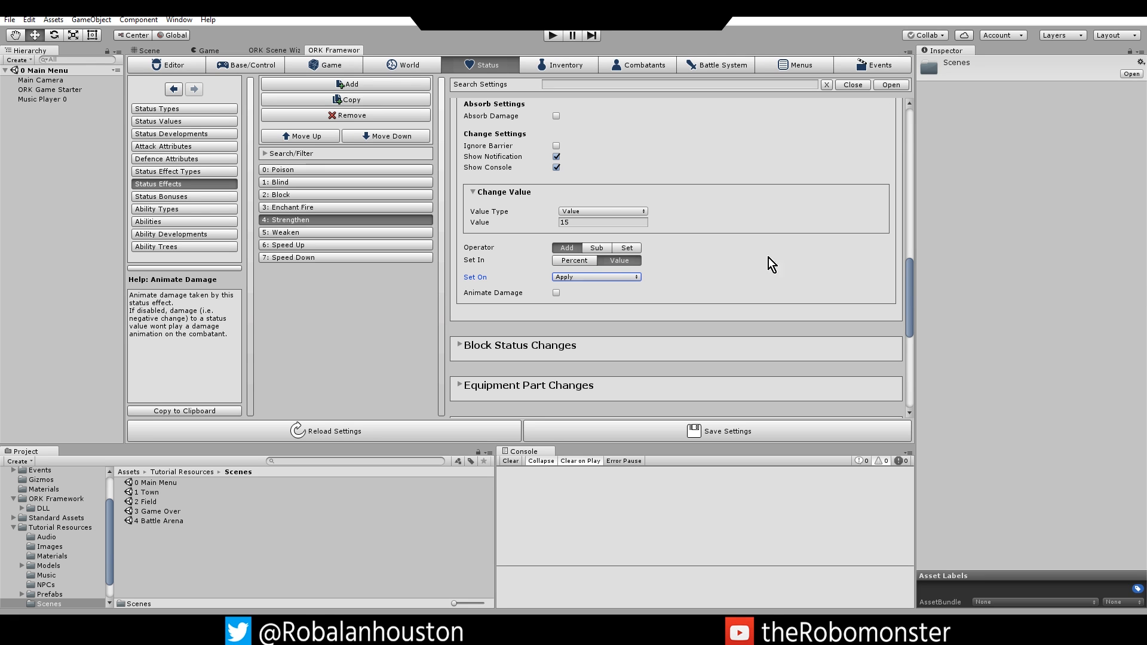
Remove the existing Weaken status effect from the list.
scroll(490, 325, "up", 6)
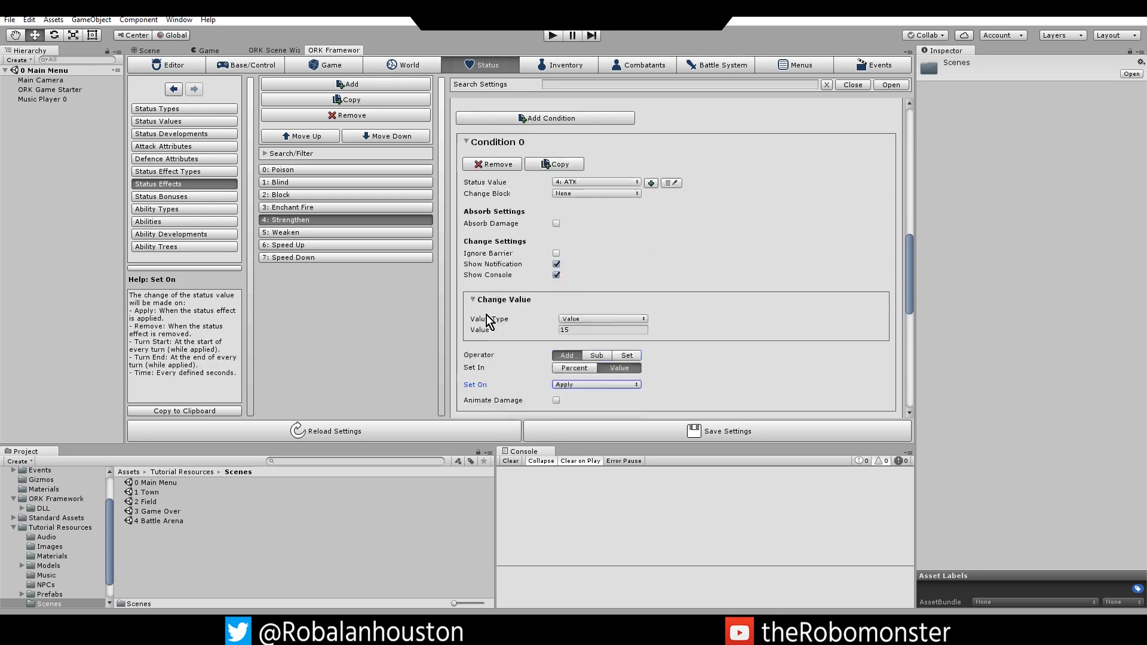
left_click(285, 235)
left_click(358, 116)
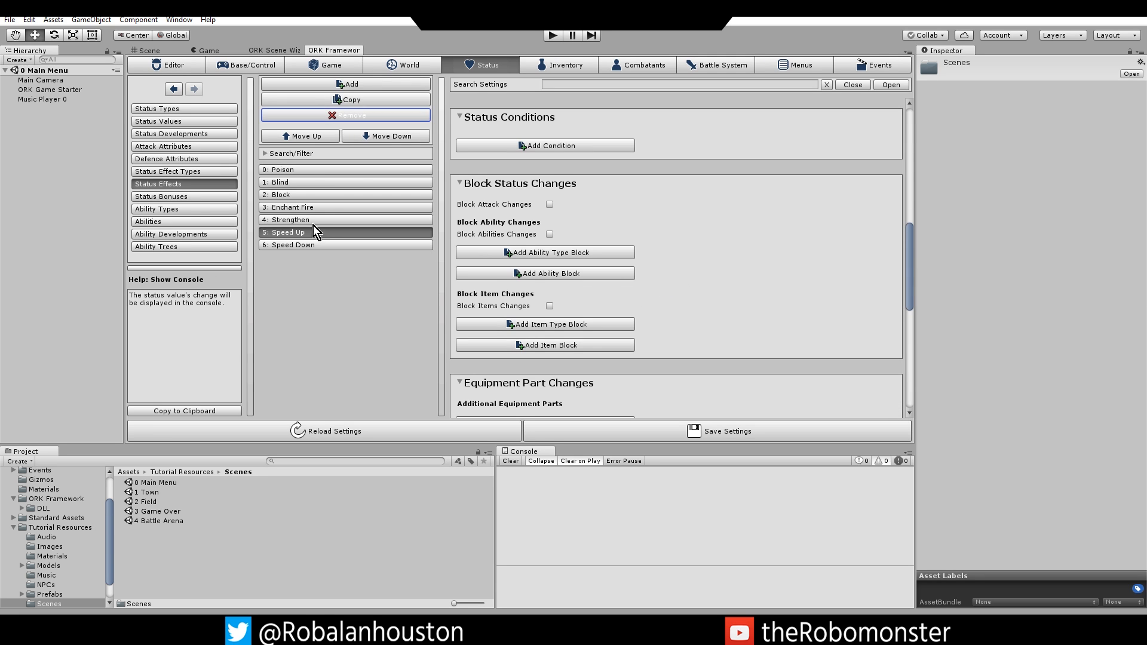
left_click(329, 220)
left_click(359, 101)
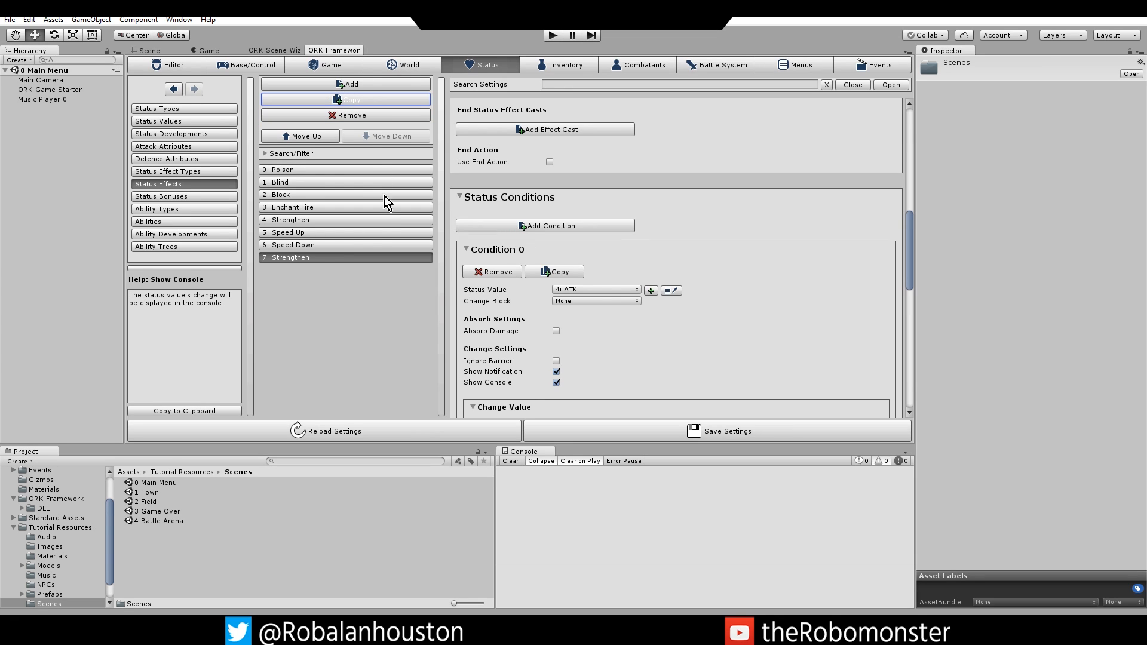
left_click(308, 137)
left_click(309, 138)
scroll(600, 293, "up", 1)
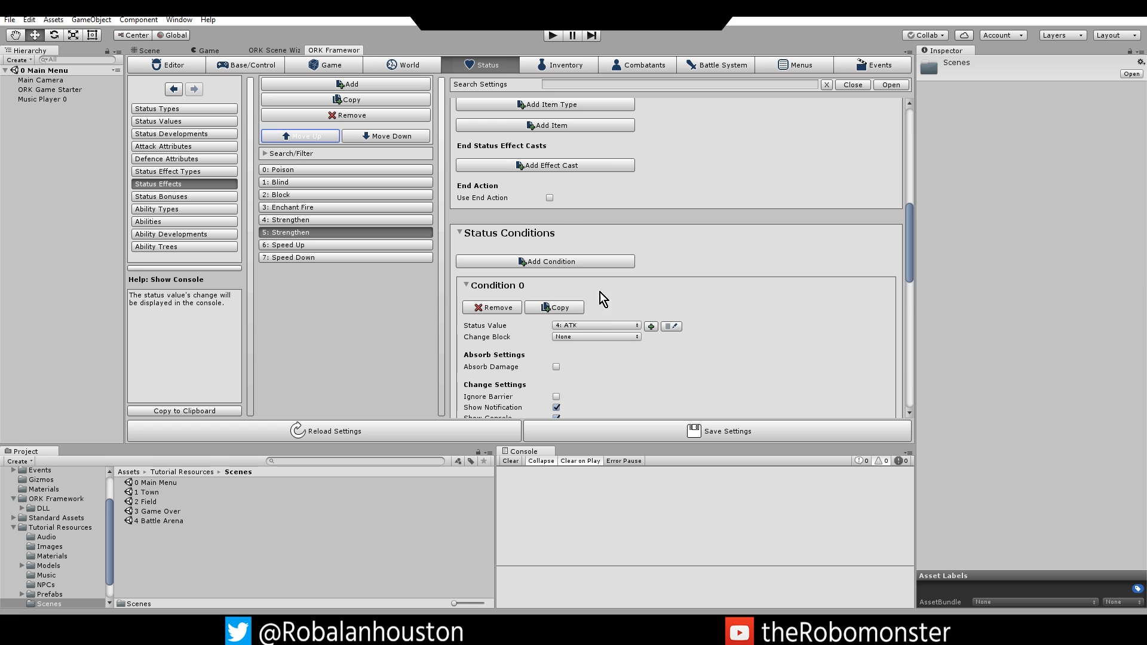
scroll(612, 317, "down", 3)
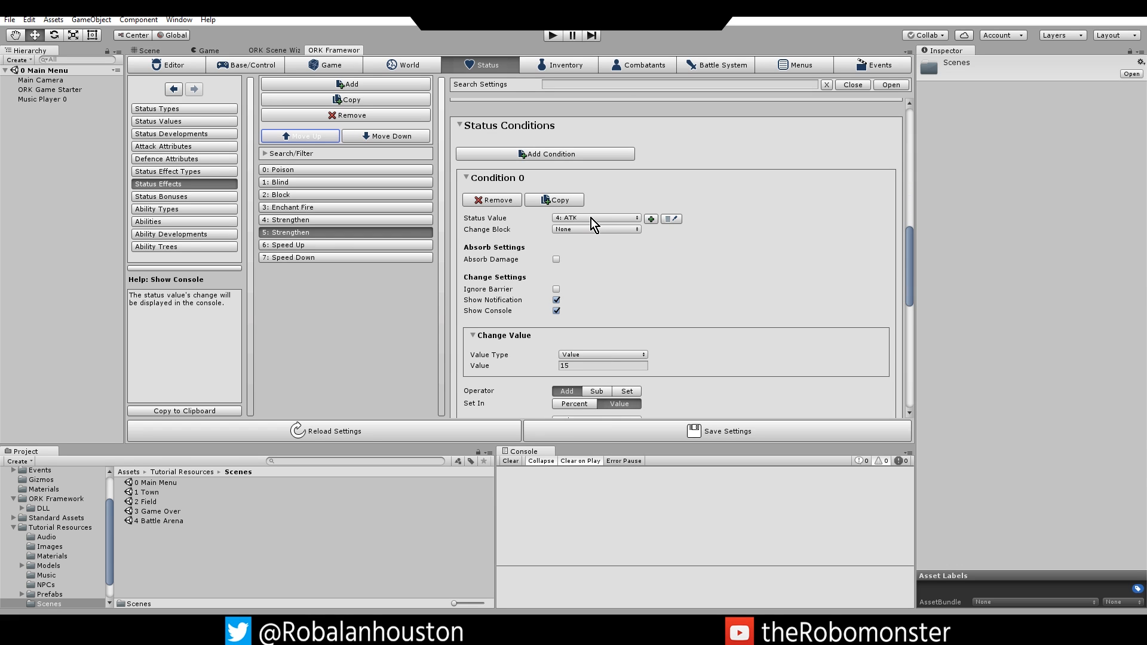
left_click(333, 115)
Duplicate the ATK status condition within the Strengthen effect.
left_click(328, 220)
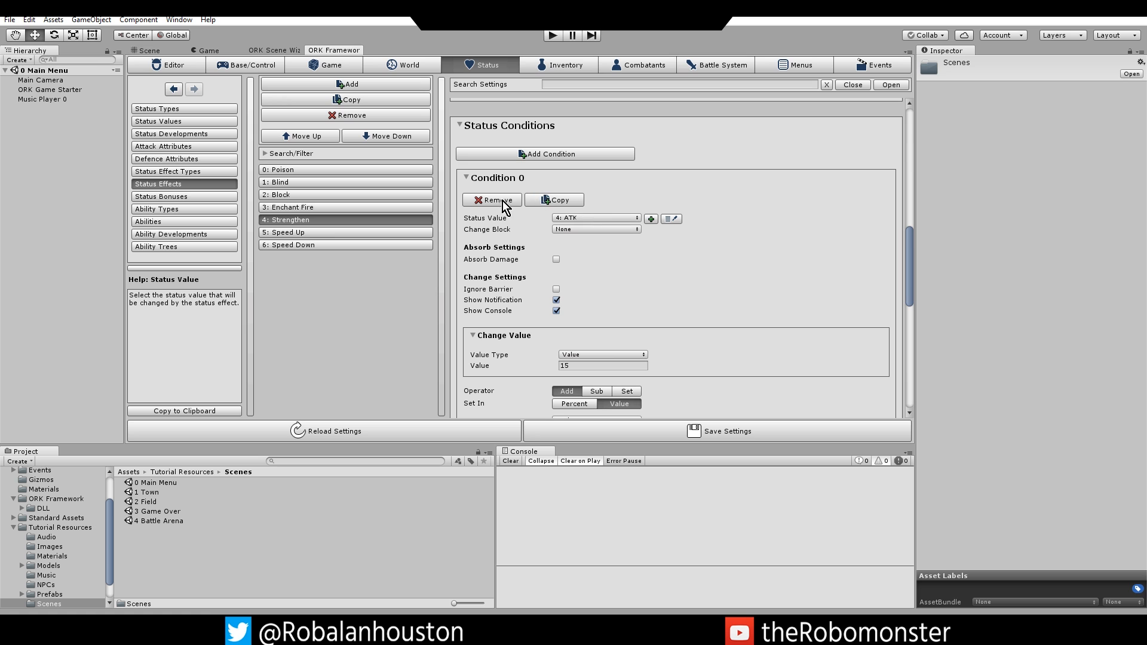
left_click(558, 200)
scroll(675, 299, "down", 4)
scroll(669, 294, "down", 3)
scroll(666, 290, "up", 12)
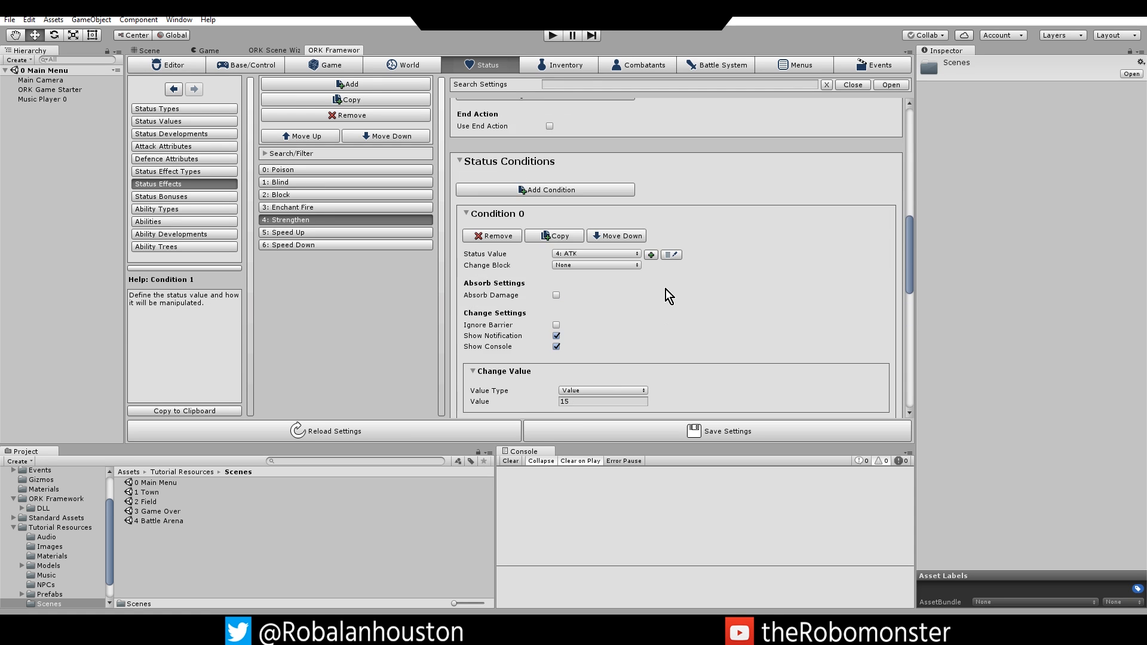
scroll(662, 284, "down", 3)
scroll(660, 282, "down", 1)
scroll(561, 263, "down", 1)
scroll(550, 305, "down", 4)
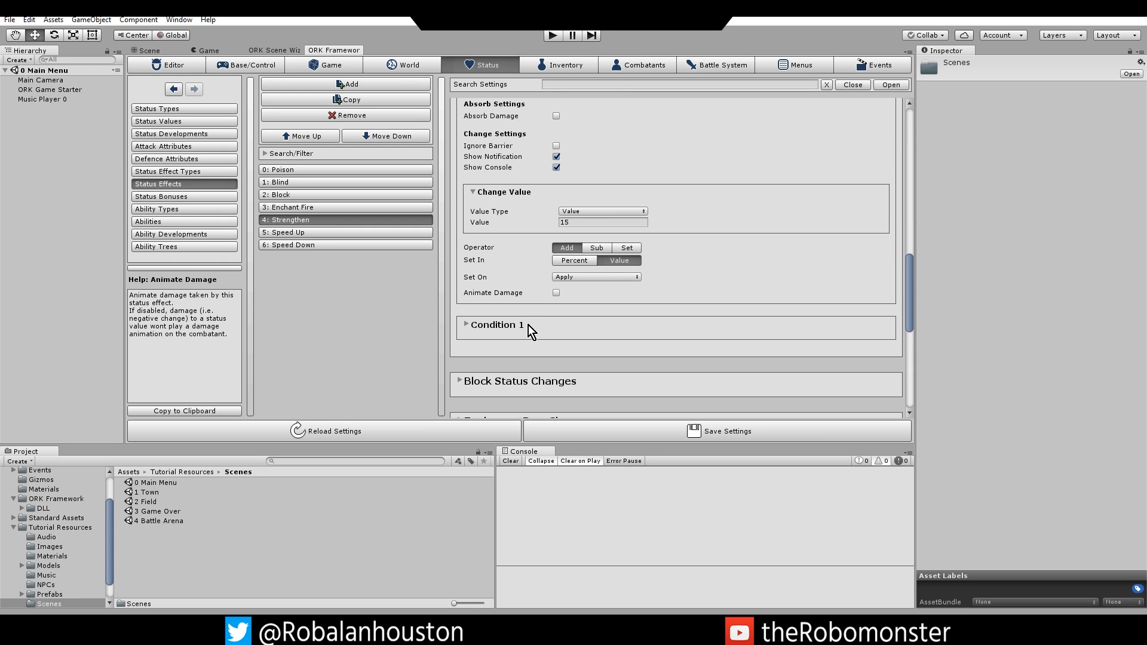
Set the Status Value of Strengthen's duplicated condition, Condition 1, to DEF.
left_click(466, 324)
scroll(598, 333, "down", 5)
left_click(589, 187)
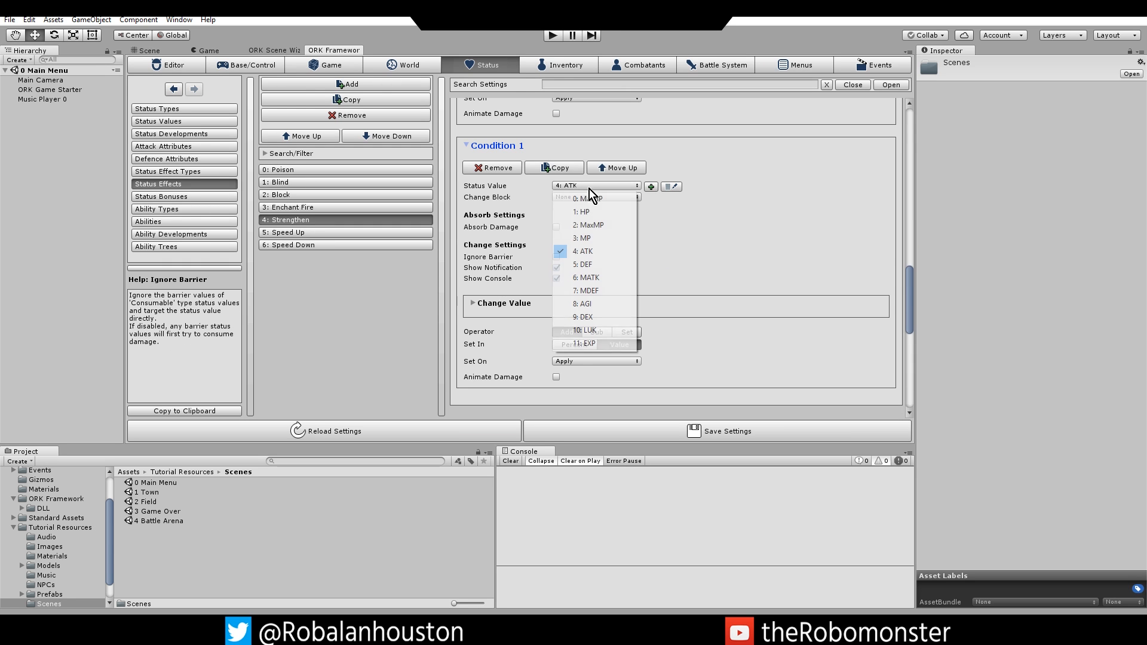
left_click(593, 261)
scroll(643, 263, "down", 3)
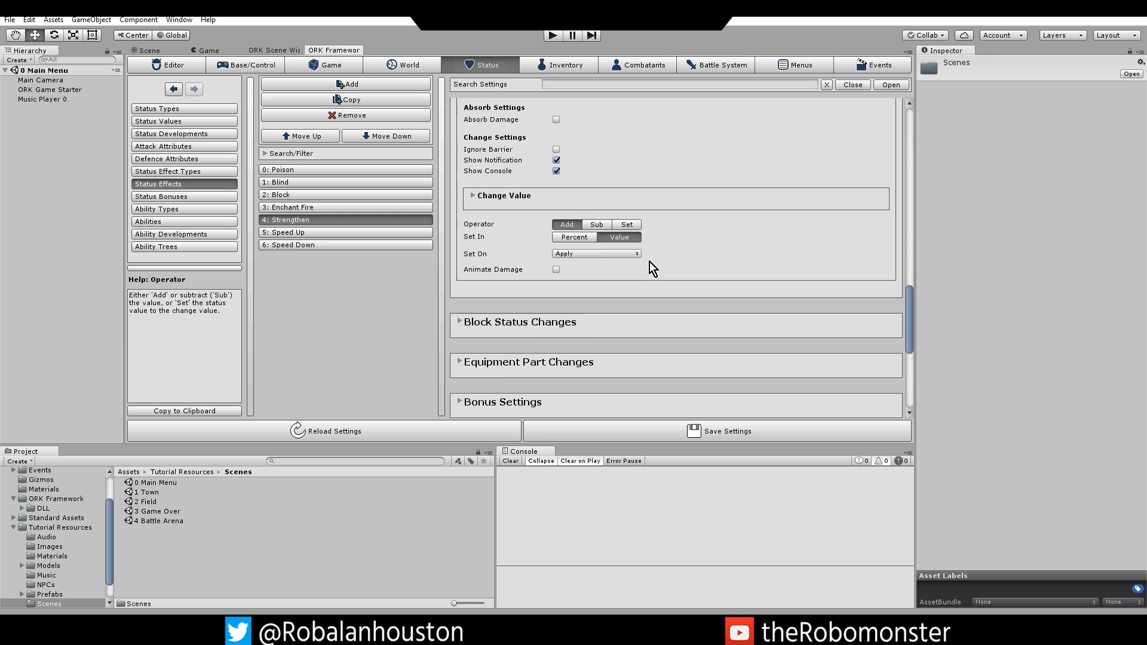
scroll(557, 258, "up", 3)
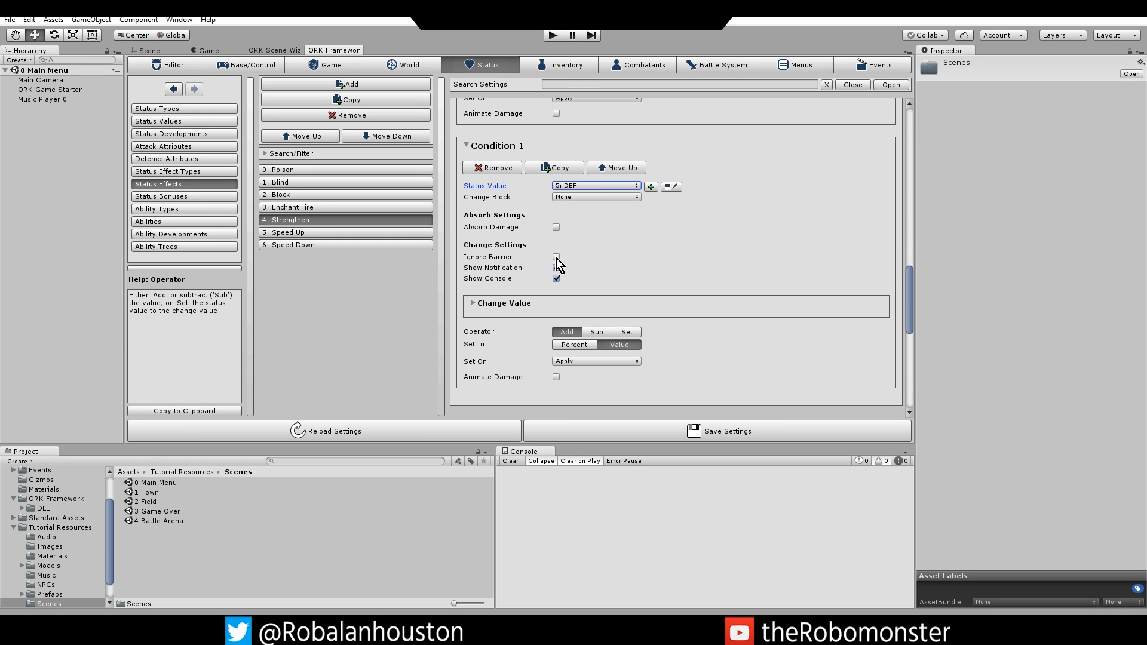
scroll(700, 268, "down", 4)
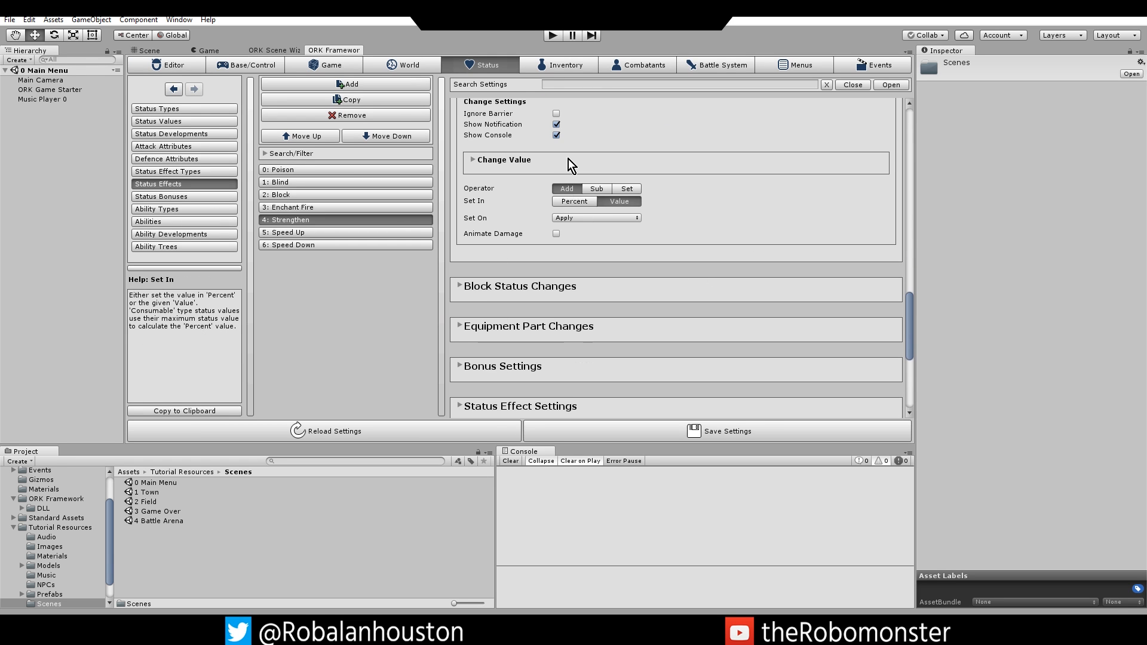
scroll(571, 180, "up", 4)
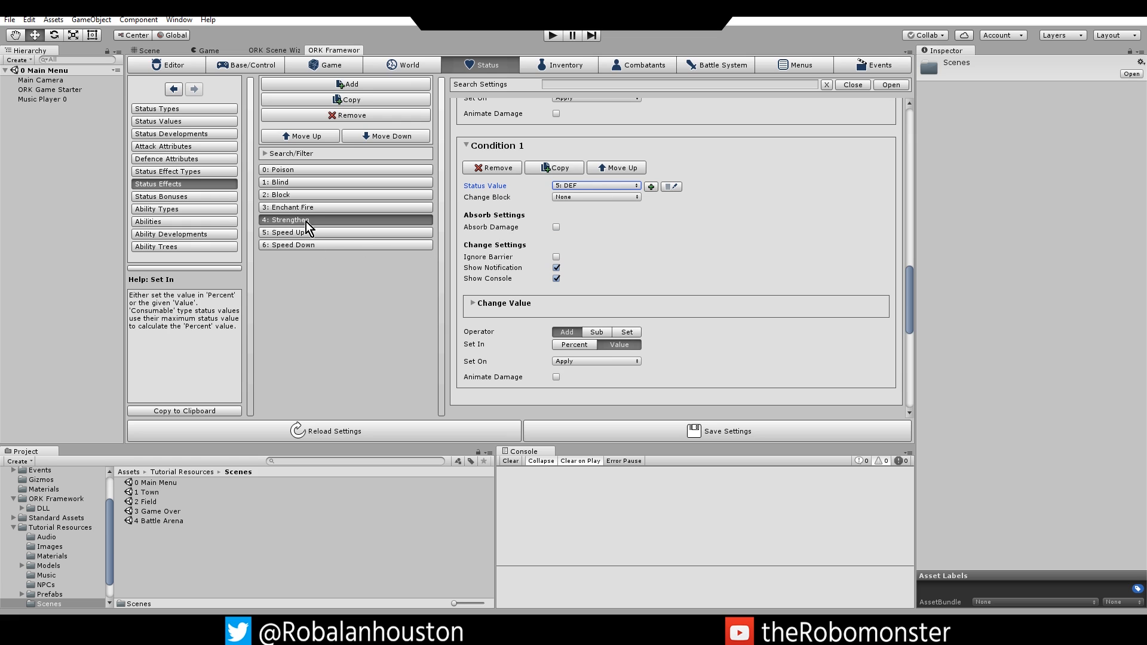
Copy the Strengthen status effect and move the copy up to directly below the original.
left_click(361, 99)
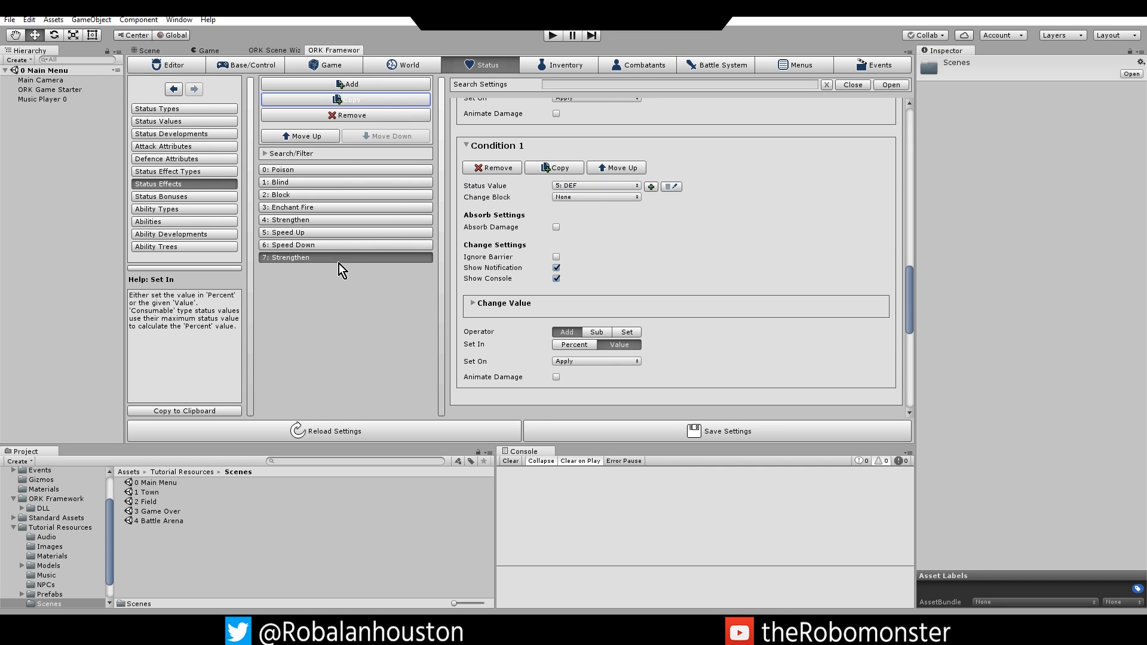
left_click(305, 137)
left_click(305, 136)
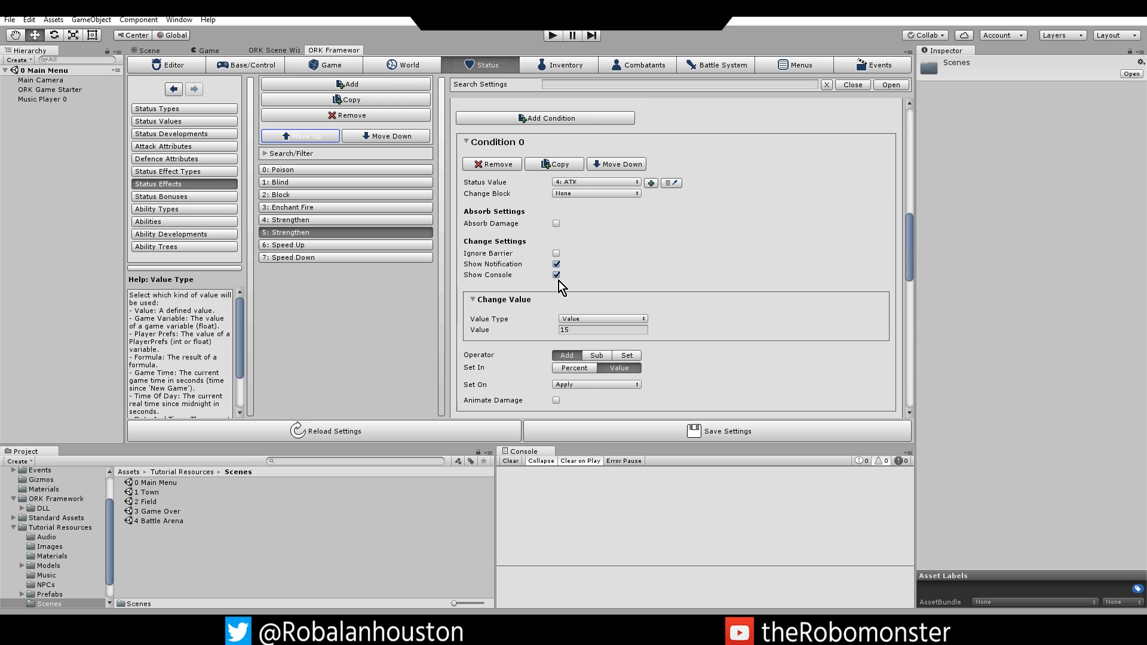
Set the Operator of both the ATK and DEF conditions in the copied Strengthen effect to Sub.
left_click(582, 182)
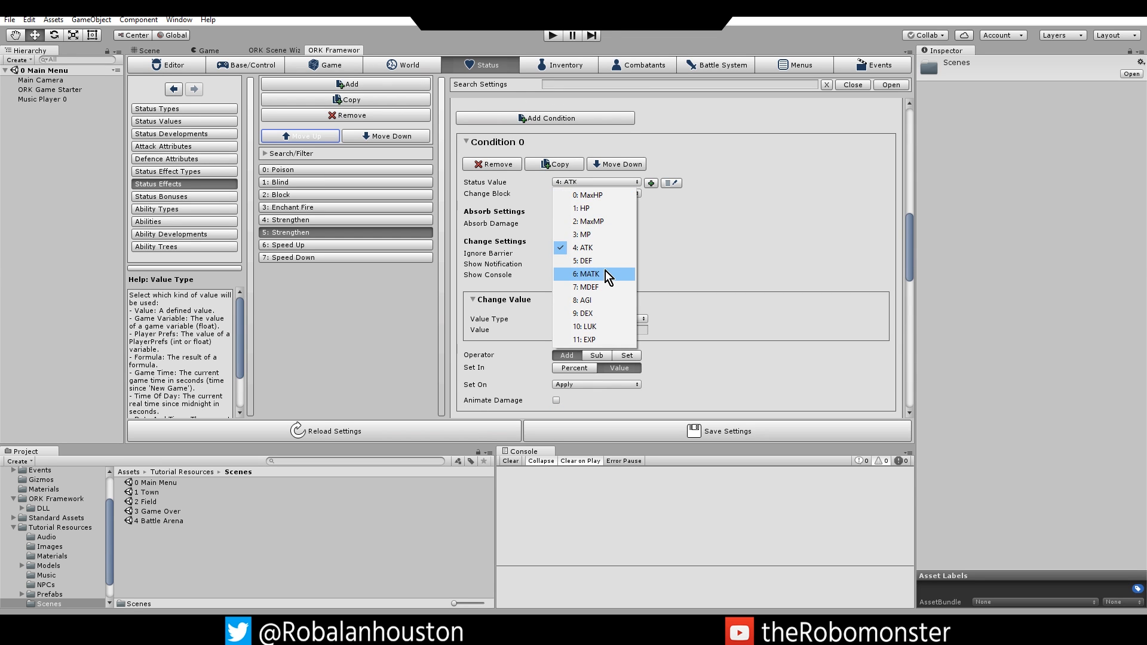
left_click(712, 221)
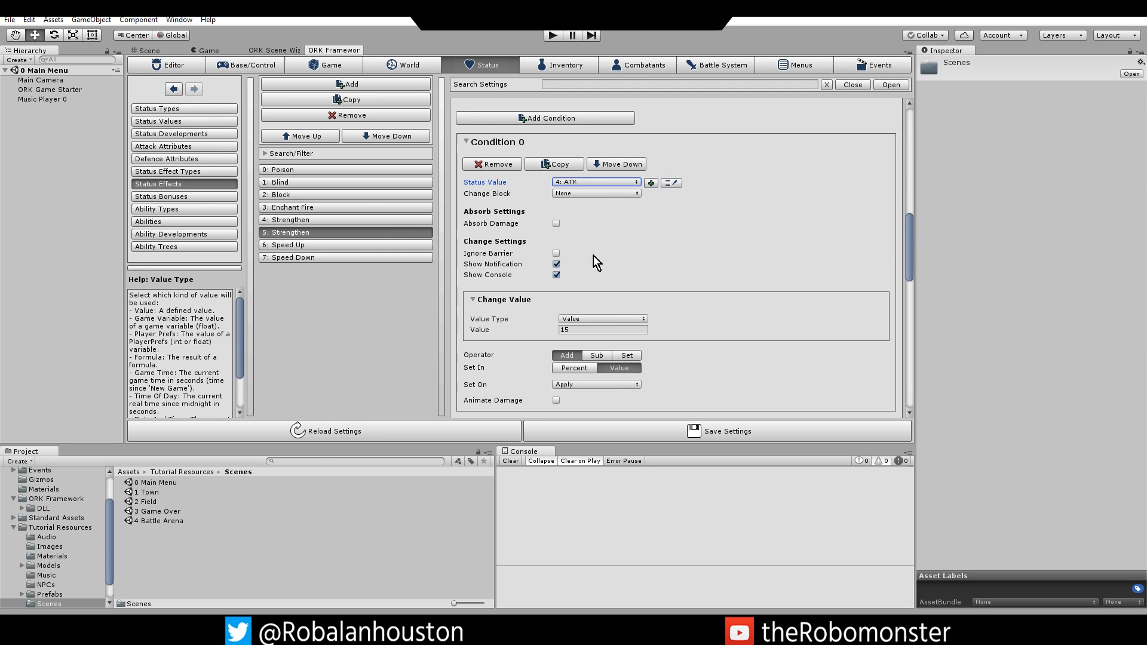
scroll(621, 263, "down", 3)
left_click(598, 284)
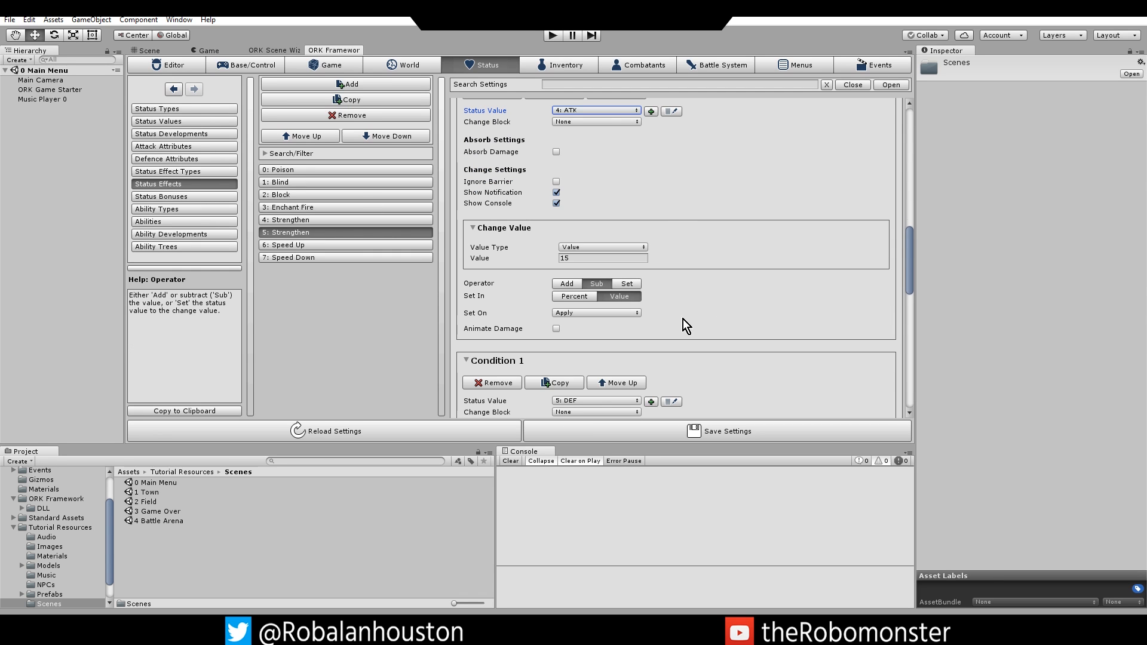
scroll(604, 359, "down", 3)
scroll(621, 353, "down", 6)
left_click(598, 367)
scroll(646, 370, "down", 5)
Rename the copied Strengthen effect to "Weaken" in its English content information.
scroll(658, 252, "up", 20)
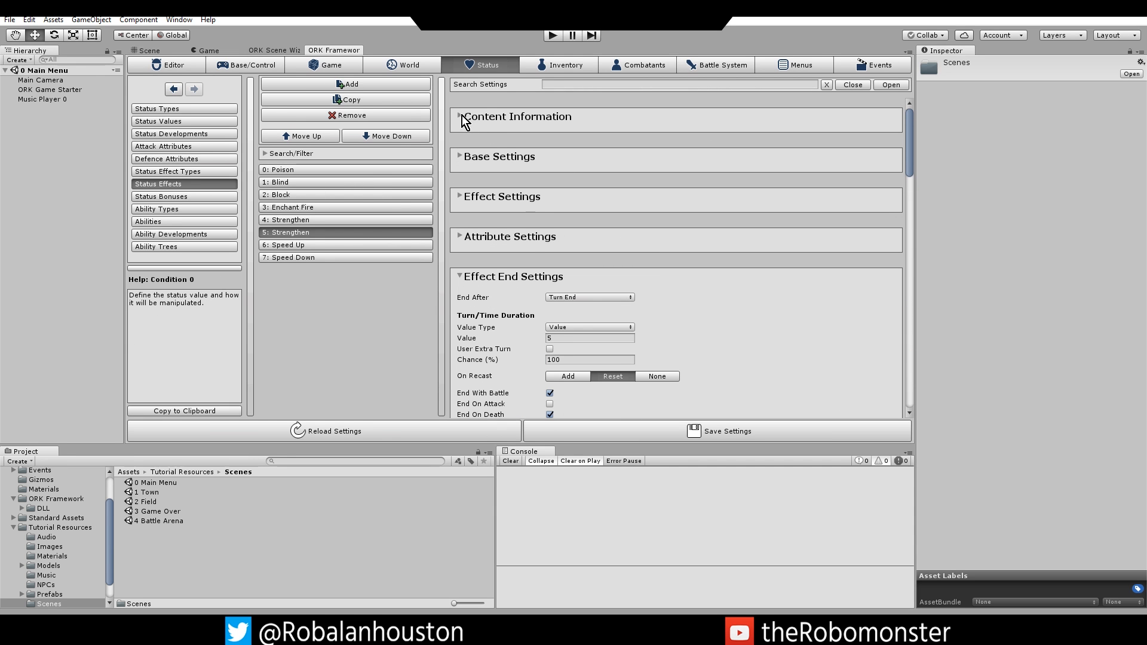
left_click(461, 116)
left_click(465, 141)
left_click(570, 162)
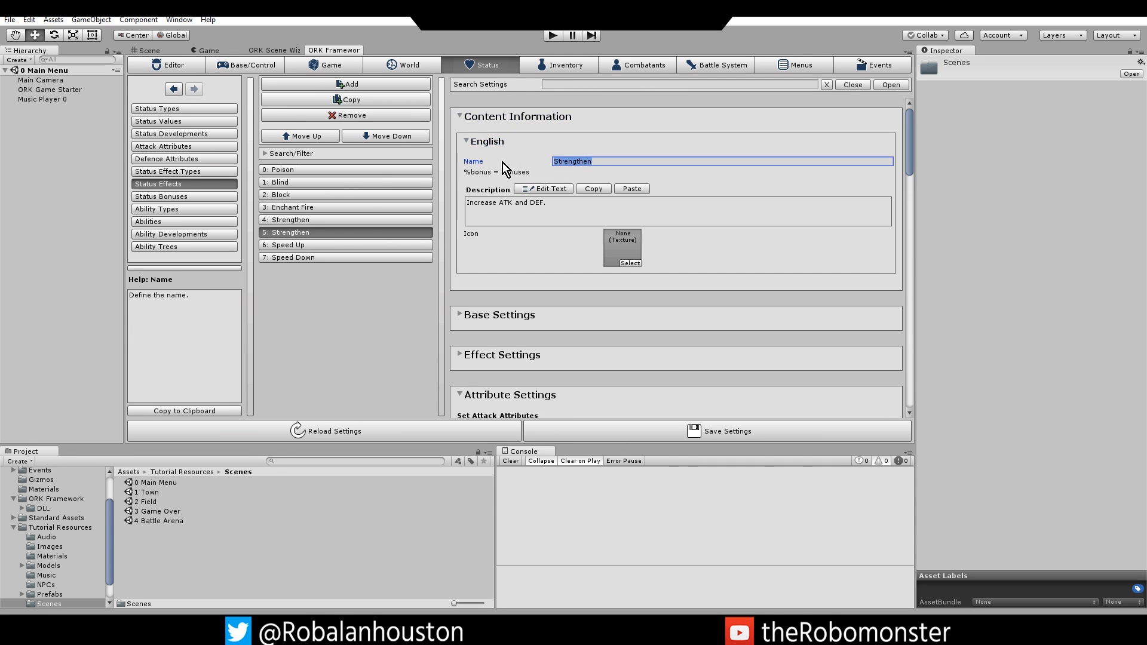
type("Weaken")
Change Weaken's description to "Decreases ATK and DEF." and accept the edited text.
left_click(567, 191)
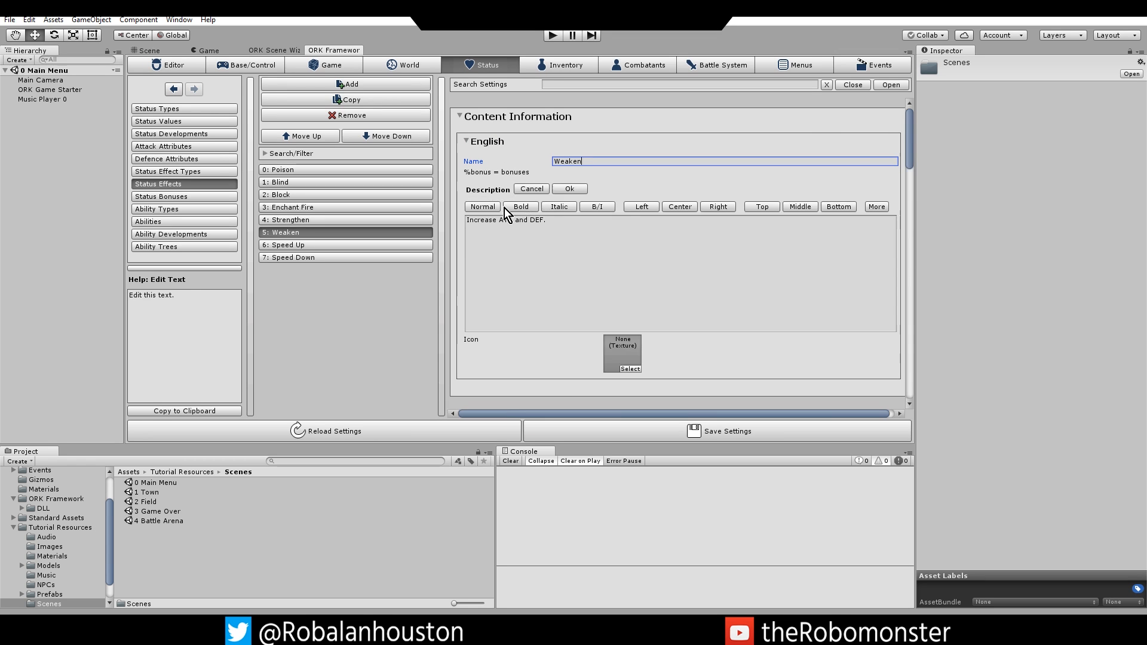
double_click(491, 223)
type("Decreas")
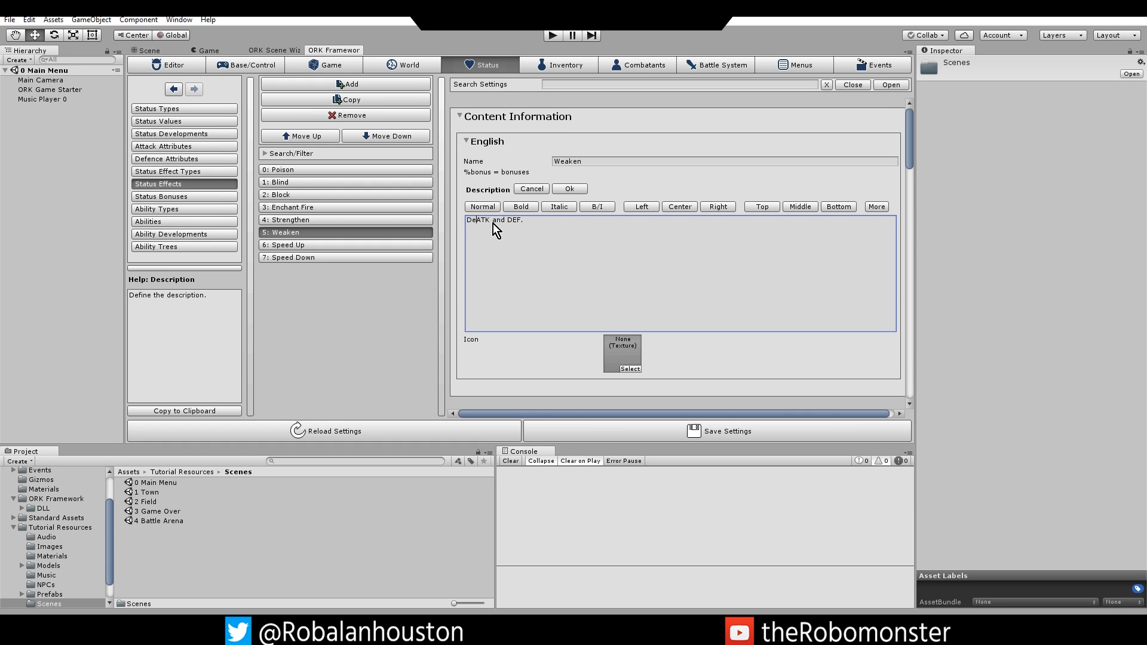
type("es")
left_click(570, 188)
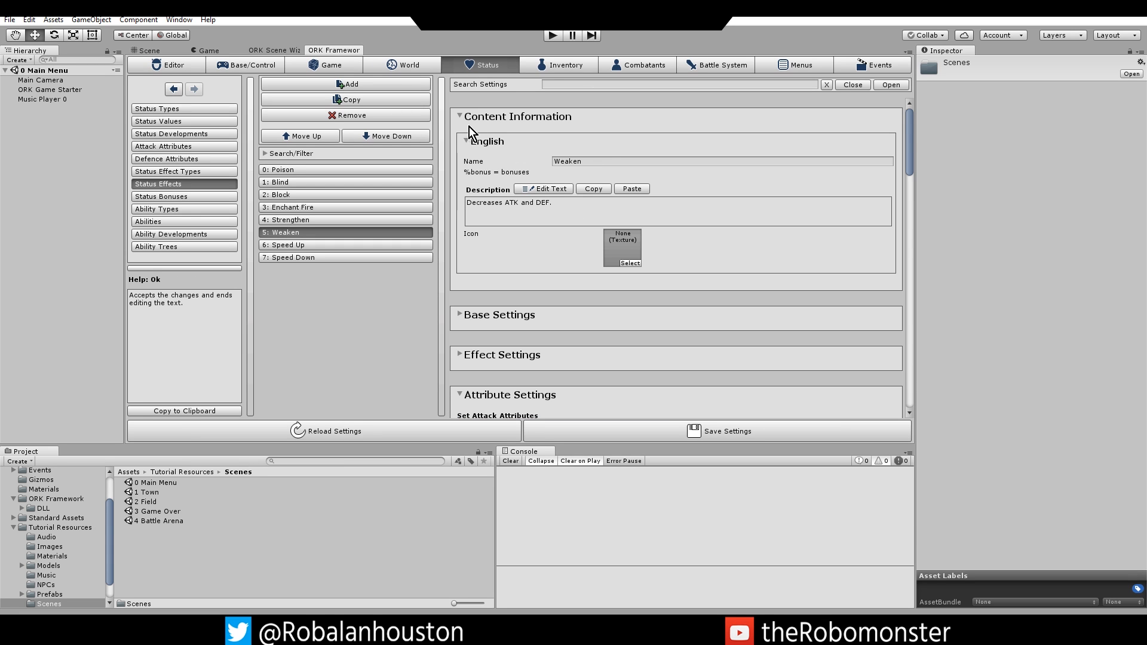
Replace the Speed Up and Speed Down status effects with two copies of Weaken.
left_click(342, 243)
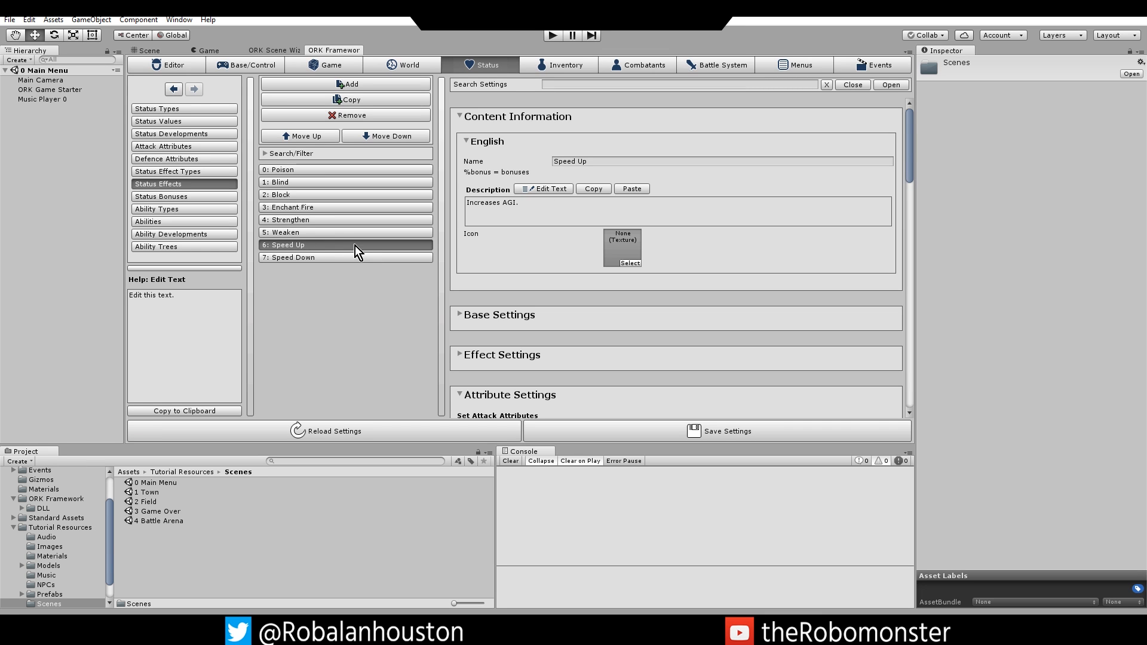
left_click(354, 116)
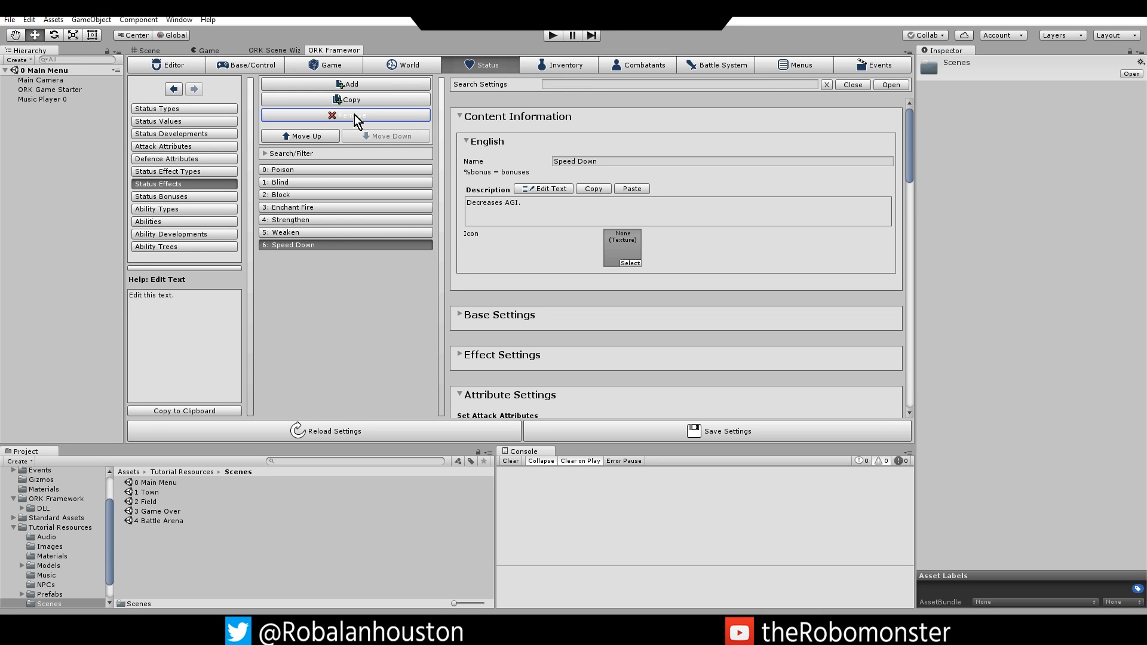
left_click(354, 115)
left_click(352, 99)
left_click(352, 100)
Rename the first Weaken copy, status effect 6, to "Speed Up".
left_click(334, 245)
left_click(592, 160)
type("Spe")
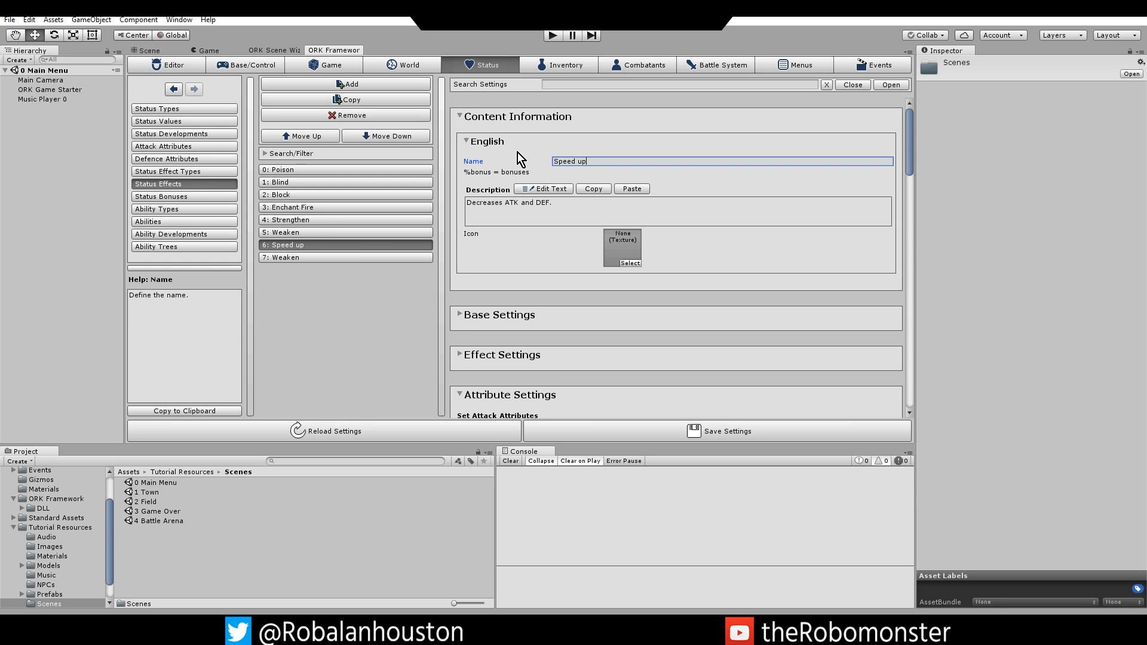
type("U")
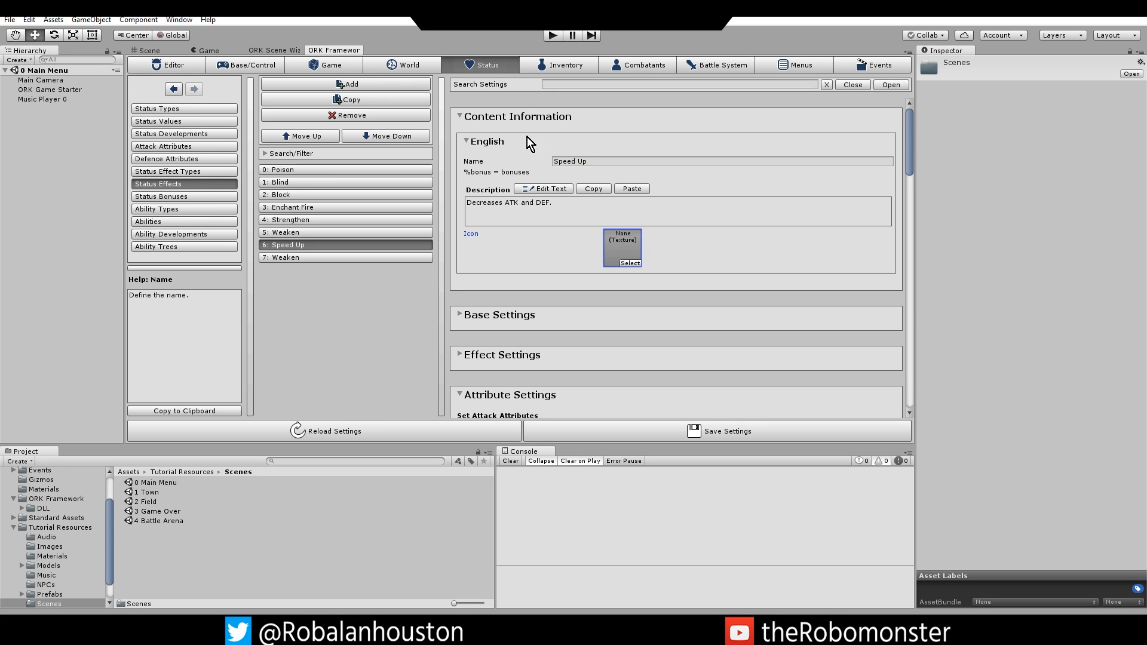
Change Speed Up's description to "Increases AGI." and accept the edited text.
left_click(556, 190)
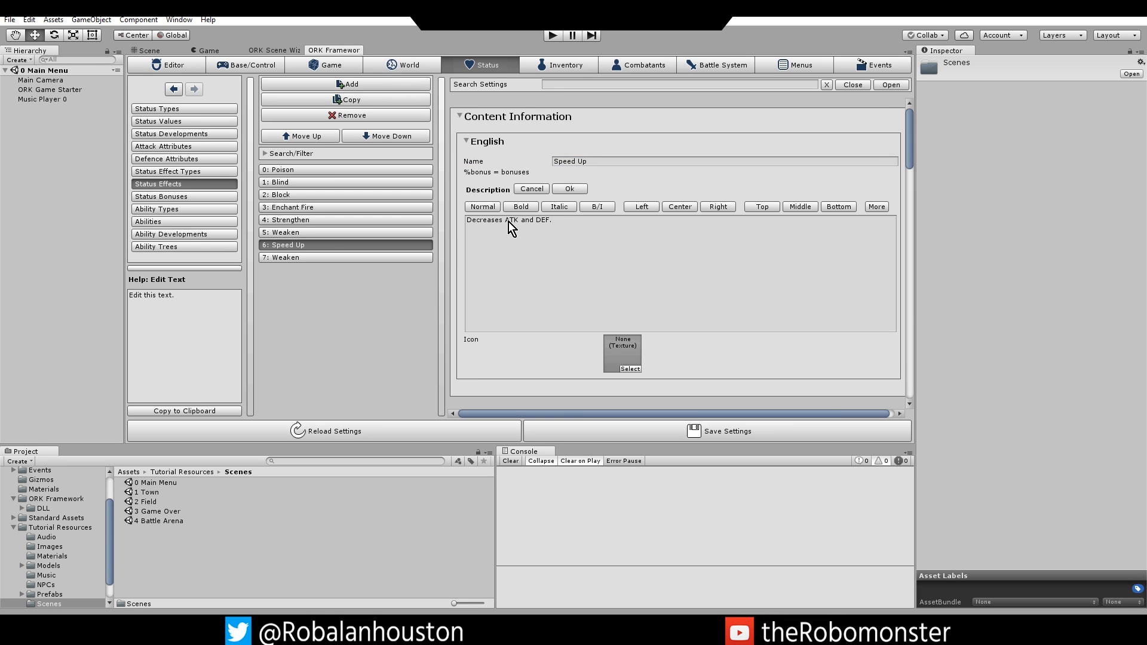
double_click(490, 221)
type("Incre")
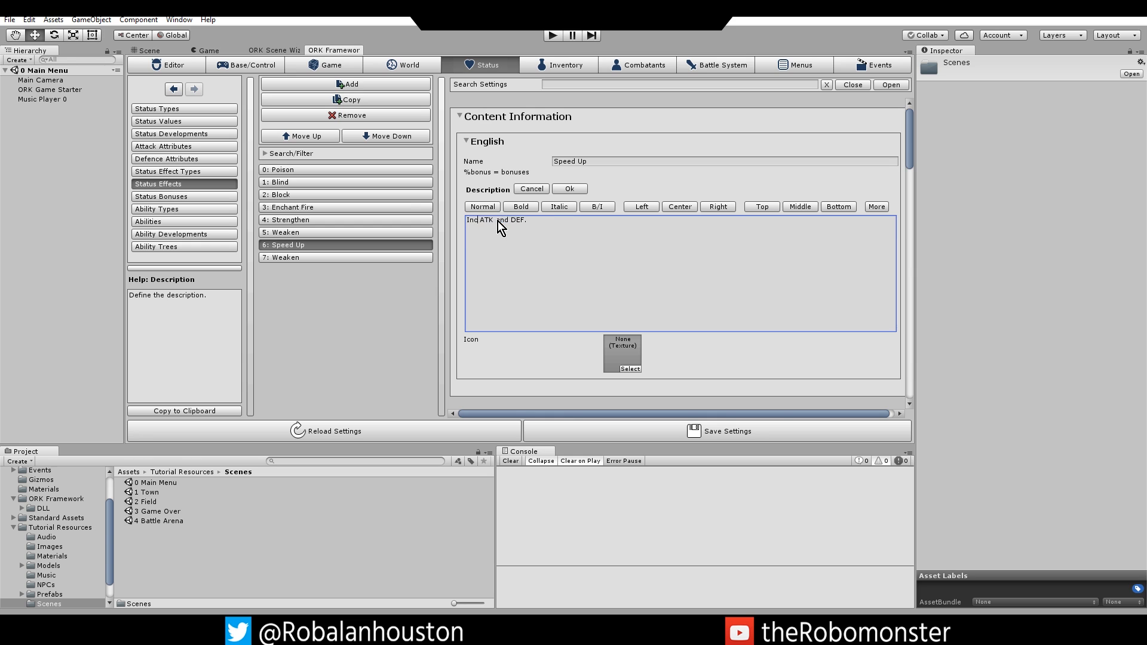
type("ases")
key("Right")
key("Delete")
key("Delete")
key("Delete")
key("Delete")
key("Delete")
key("Delete")
key("Delete")
key("Delete")
key("Delete")
key("Delete")
key("Delete")
type("GI")
key("Return")
key("BackSpace")
type(".")
left_click(562, 189)
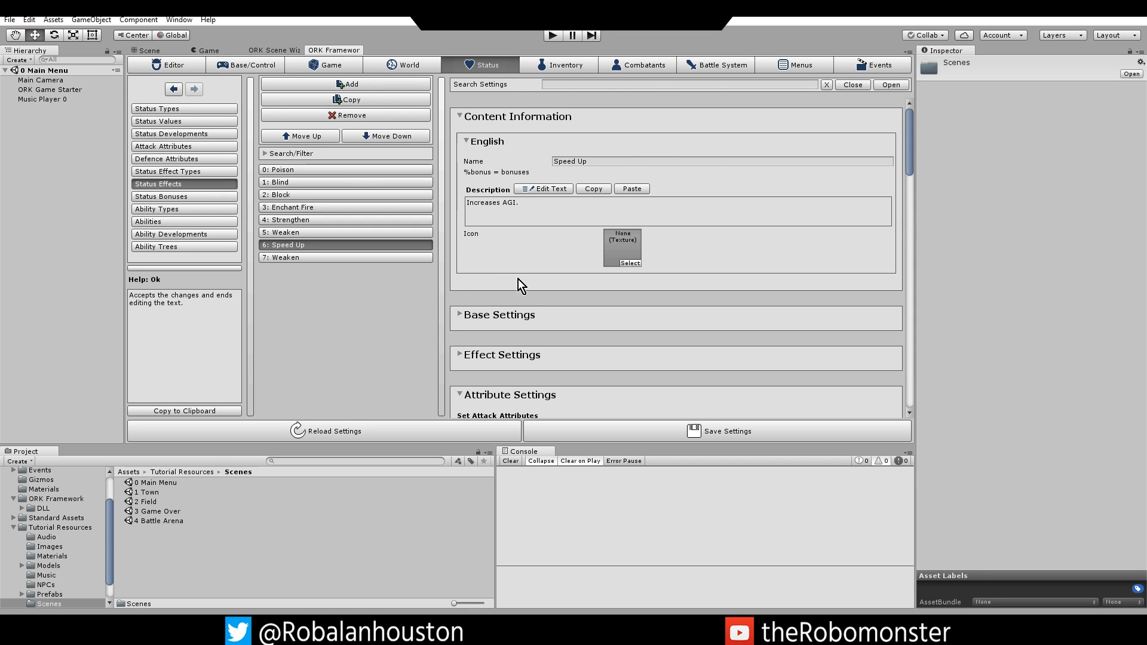
Set the status value of Speed Up's Condition 0 to AGI in its status conditions.
scroll(528, 275, "down", 3)
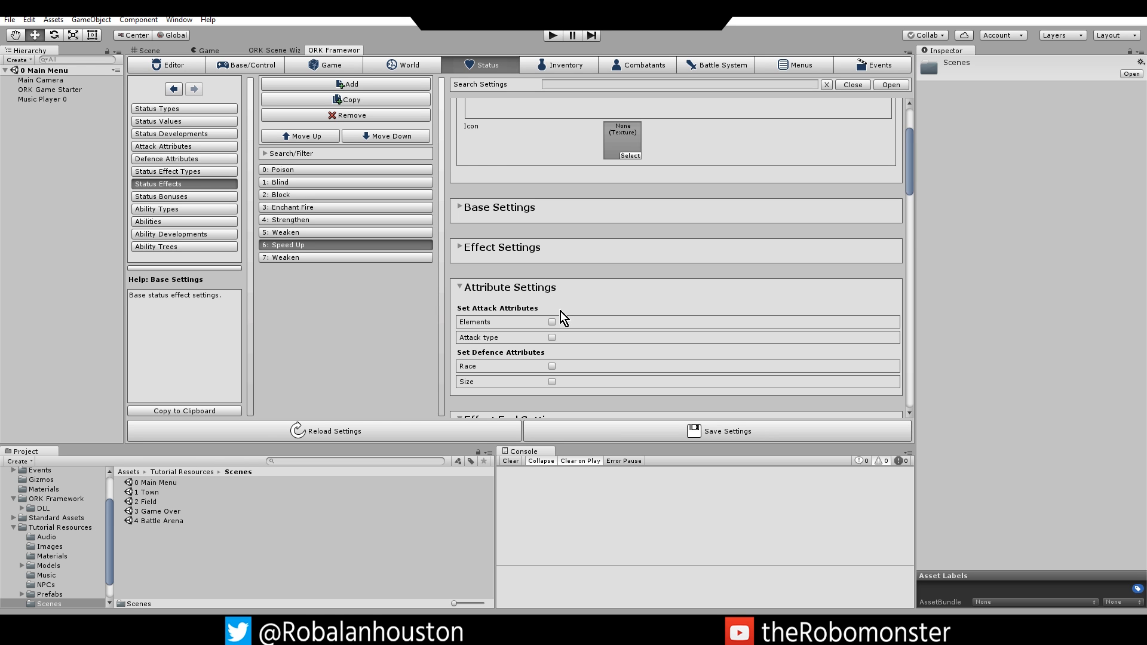
scroll(560, 311, "down", 5)
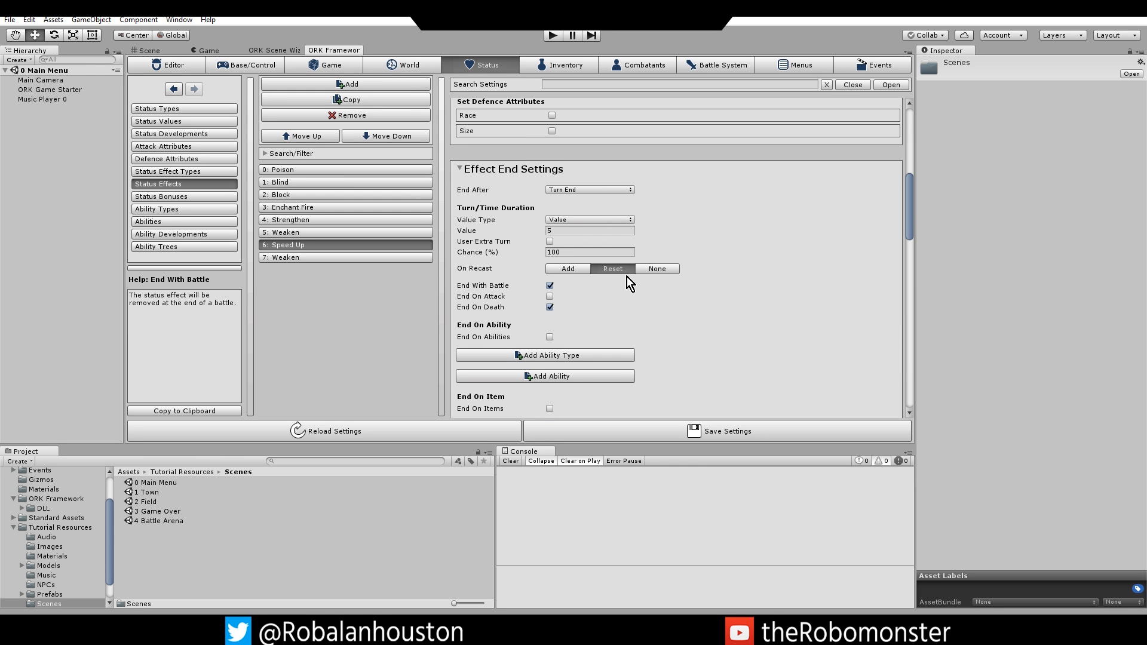
scroll(634, 280, "down", 5)
scroll(642, 288, "down", 4)
left_click(604, 254)
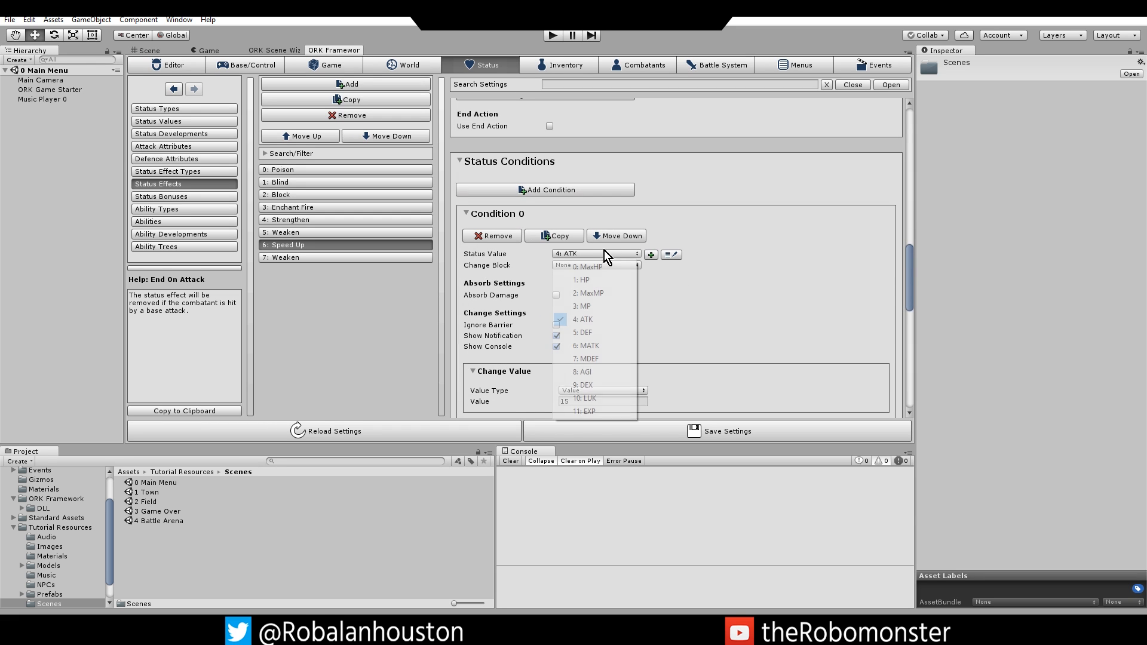
left_click(589, 377)
scroll(628, 357, "down", 5)
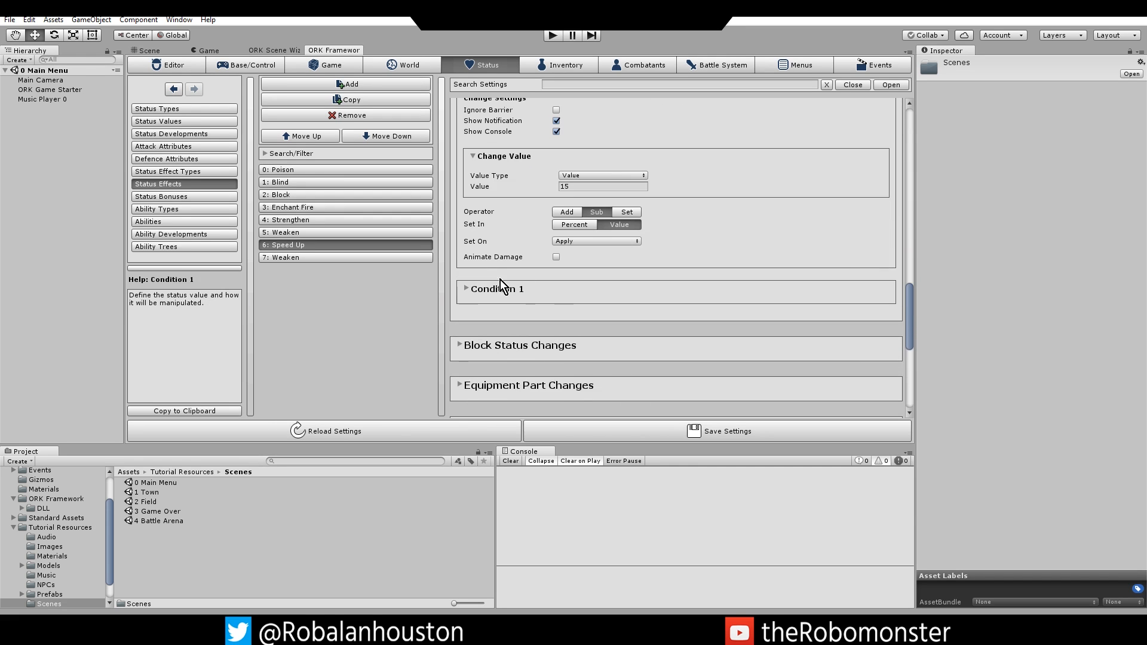
scroll(479, 262, "up", 4)
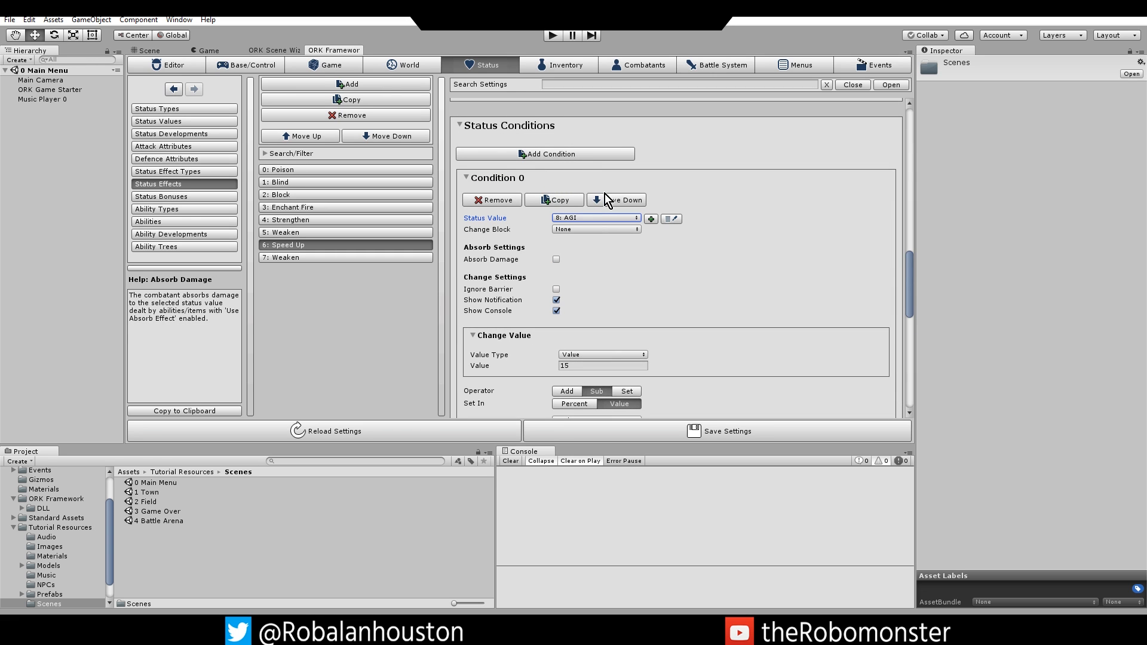
scroll(531, 285, "down", 5)
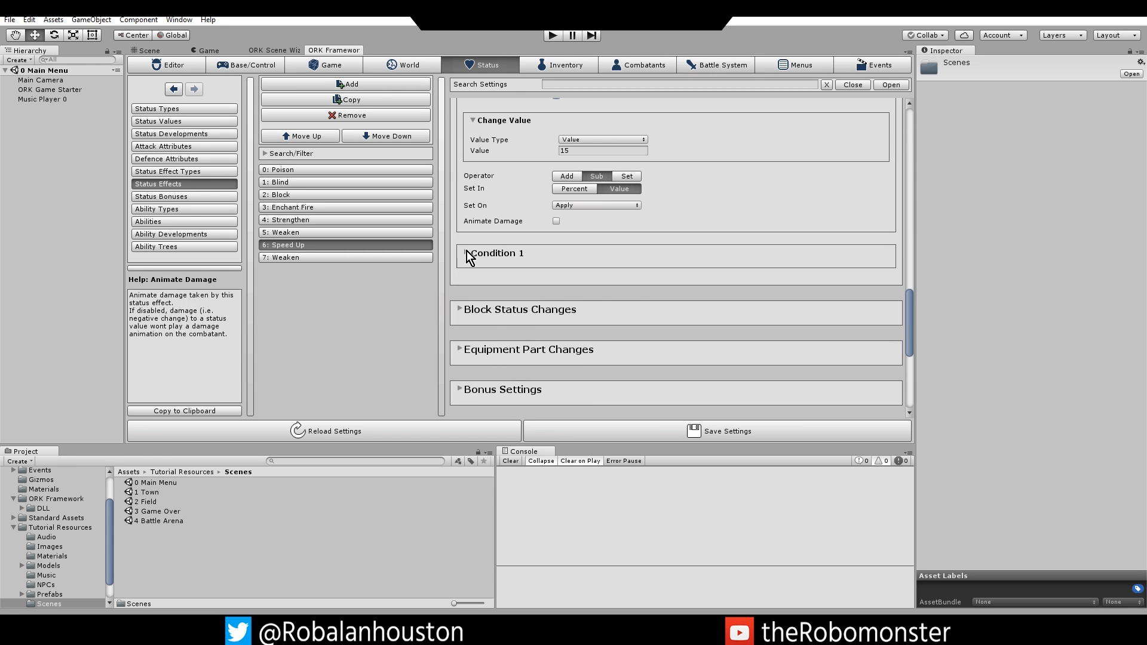
Remove Condition 1 from Speed Up's status conditions and review its remaining settings.
left_click(467, 254)
left_click(492, 275)
scroll(479, 267, "up", 5)
scroll(479, 269, "up", 3)
scroll(480, 270, "down", 3)
scroll(480, 270, "up", 5)
scroll(481, 270, "up", 5)
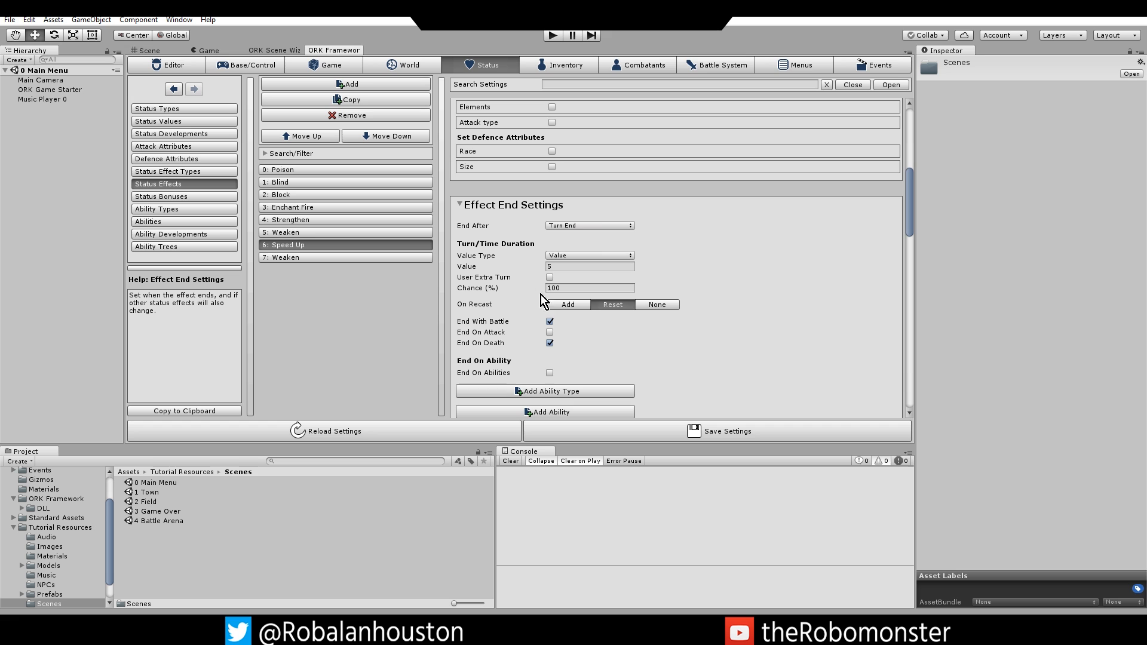
scroll(598, 368, "down", 1)
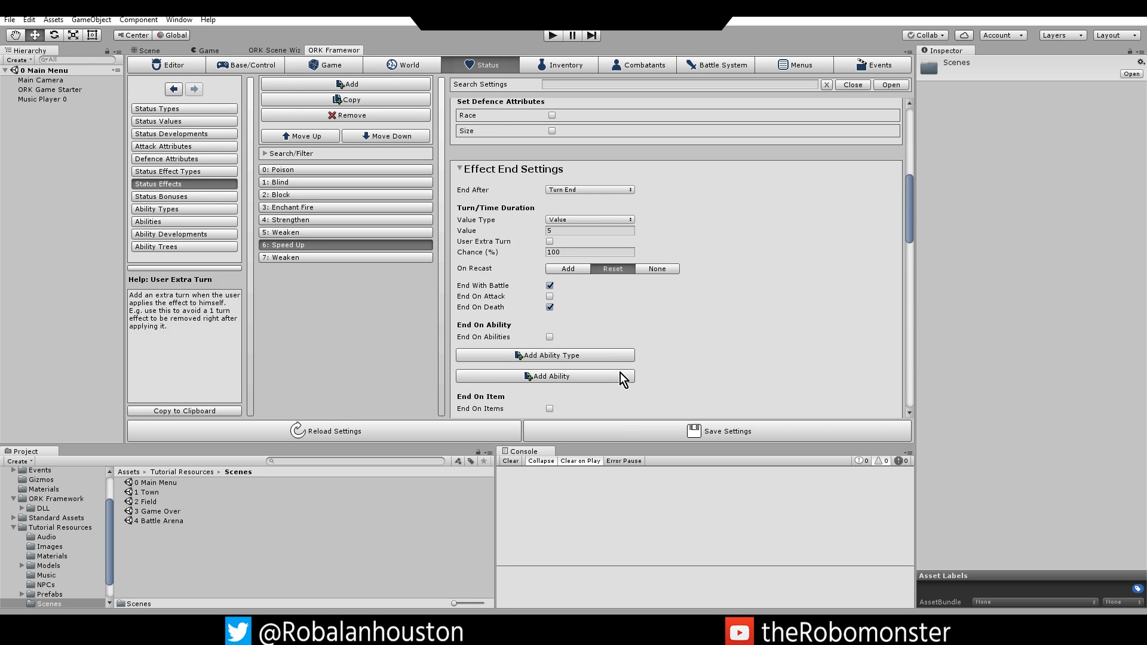
scroll(620, 373, "up", 7)
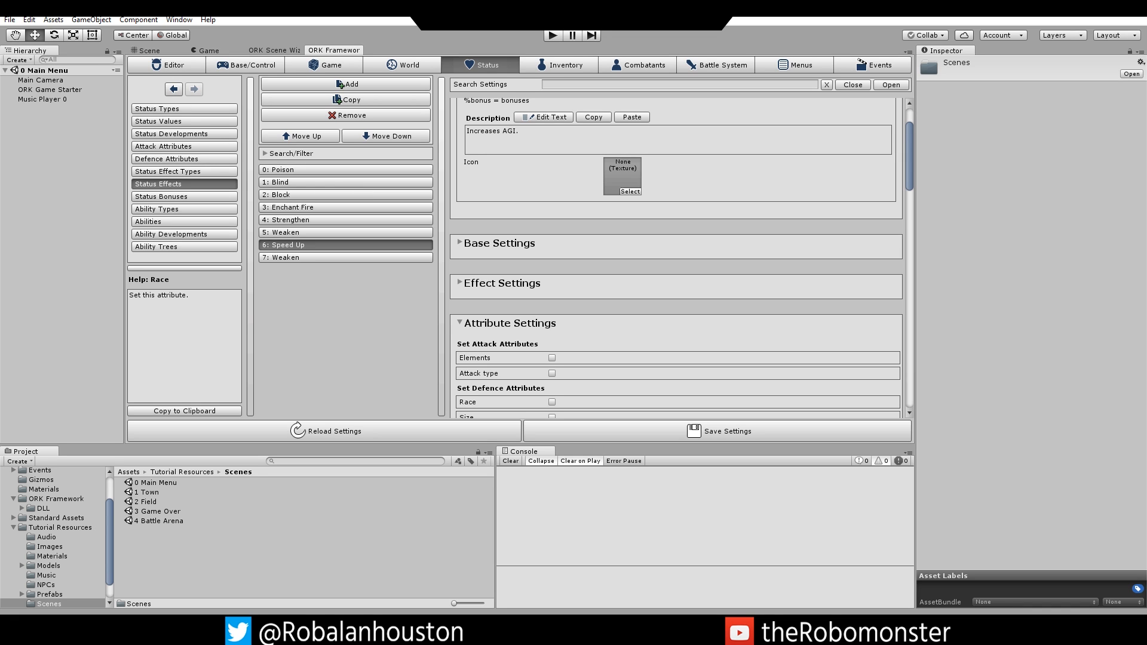
Change the description of status effect 7, the remaining Weaken copy, to "Decreases AGI." and rename it "Speed Down".
left_click(382, 259)
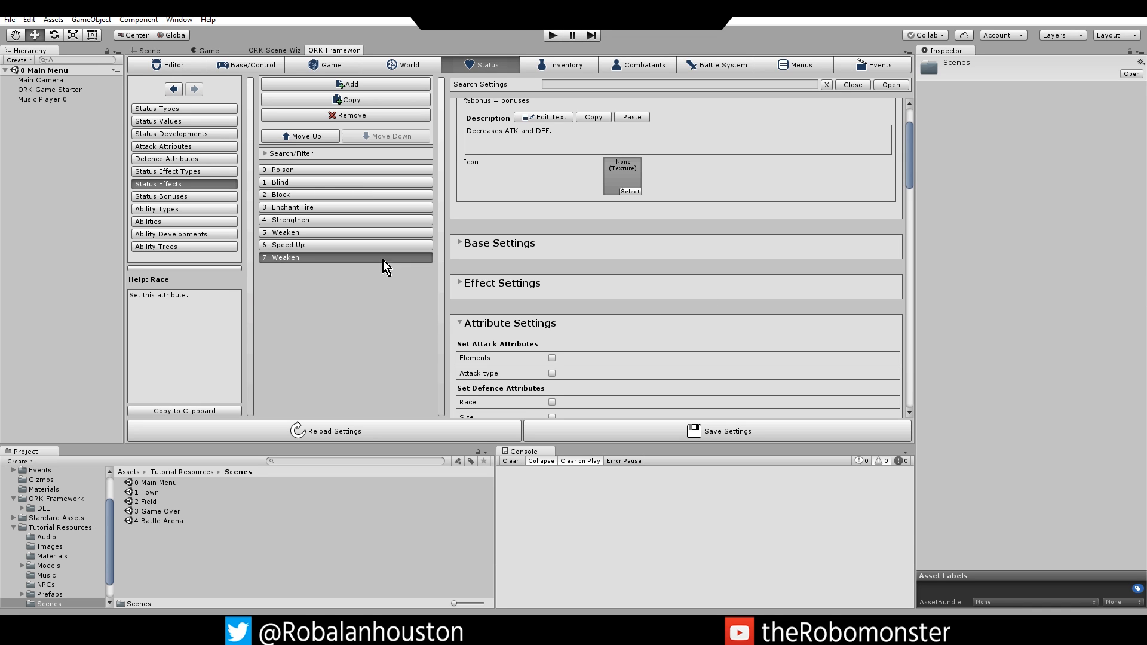
scroll(548, 163, "up", 2)
left_click(541, 190)
left_click(510, 223)
left_click_drag(511, 221, 666, 228)
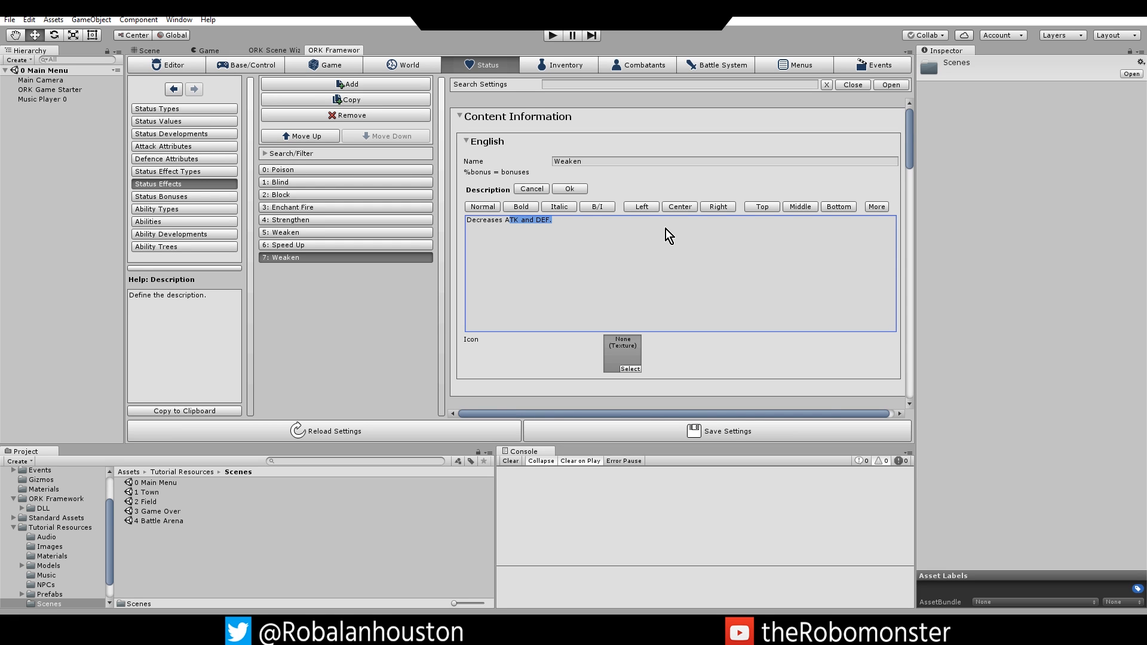
type("GI.")
left_click(574, 190)
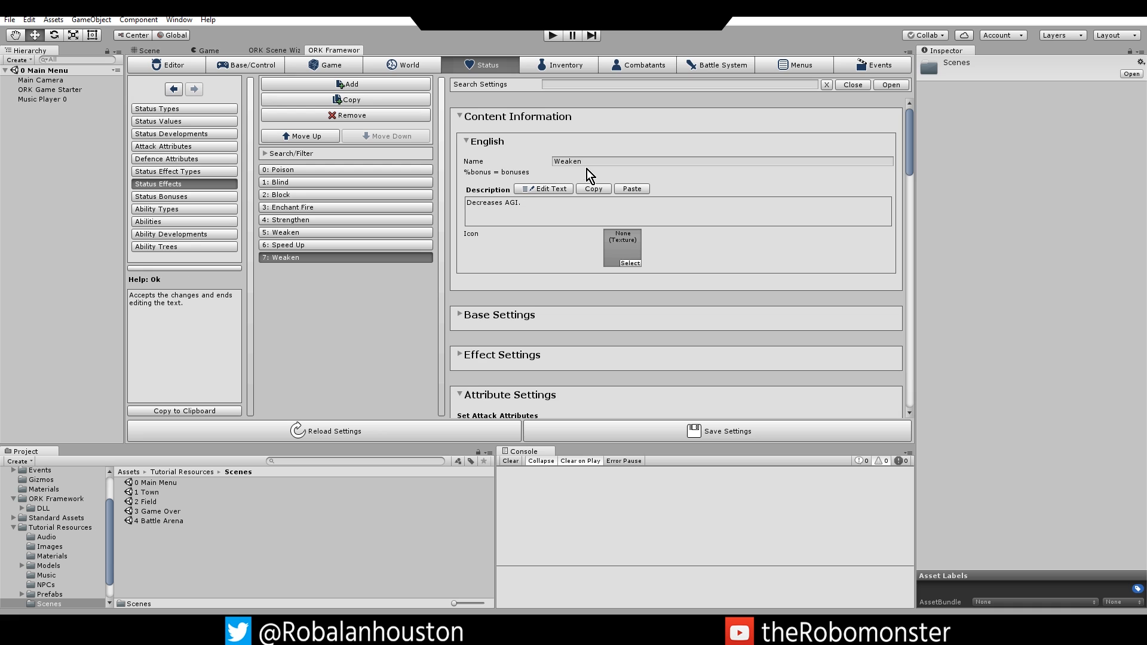
left_click(587, 161)
type("Speed Down")
Set the status value of Speed Down's Condition 0 to AGI.
scroll(525, 164, "down", 3)
scroll(524, 155, "down", 10)
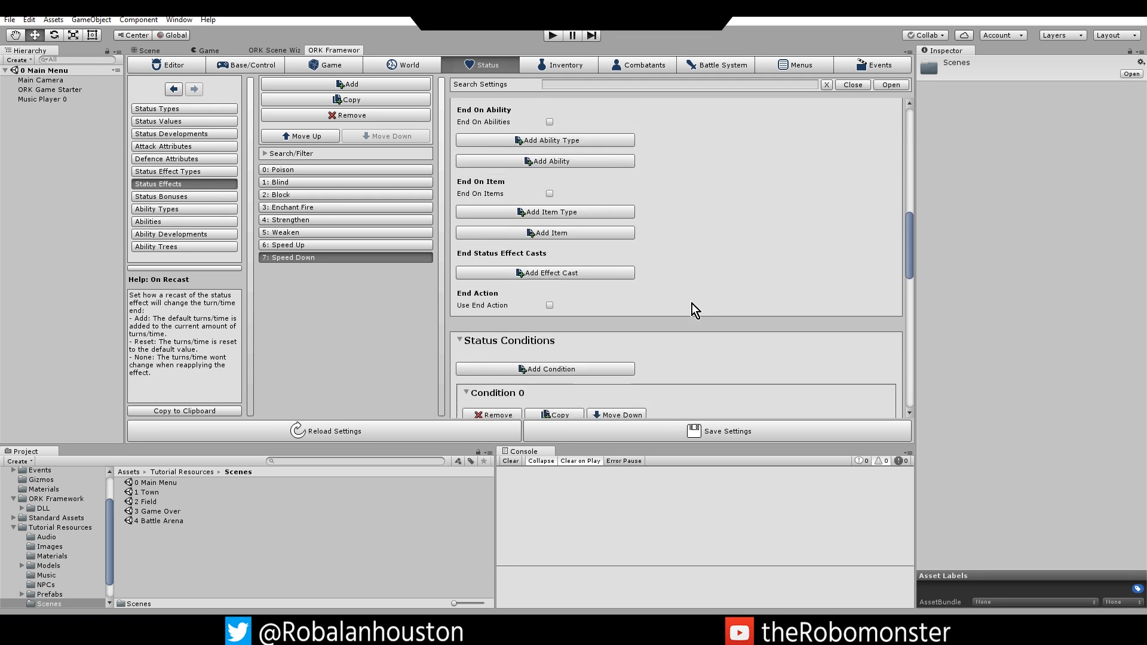
scroll(692, 304, "down", 5)
left_click(594, 254)
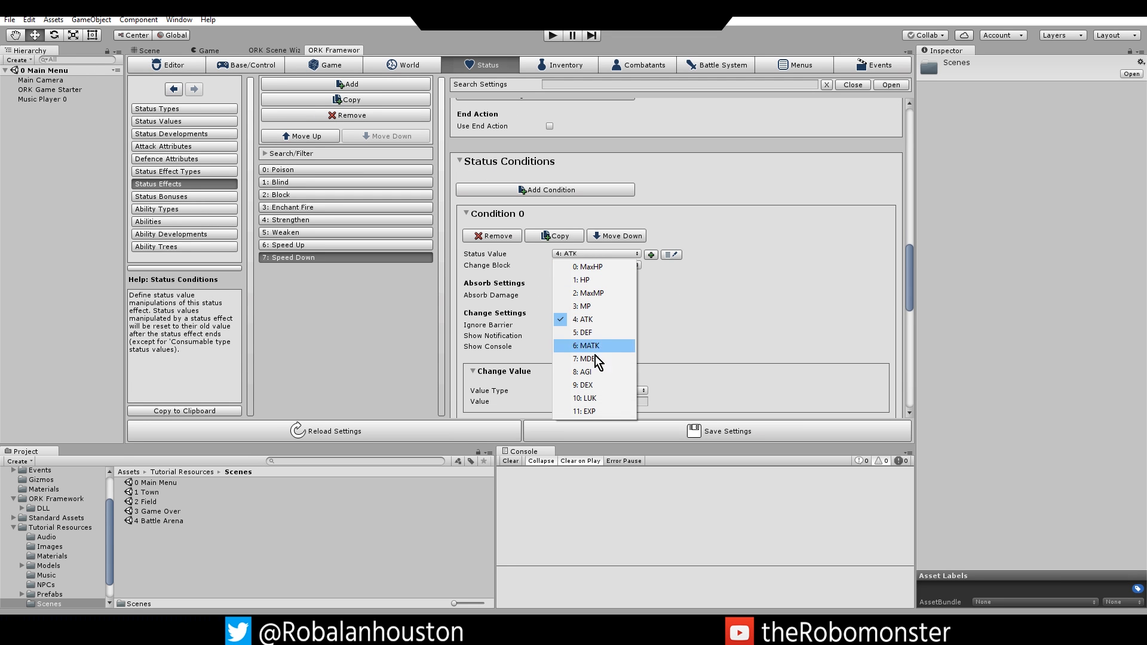
left_click(628, 365)
Remove Condition 1 from Speed Down's status conditions.
scroll(681, 345, "down", 5)
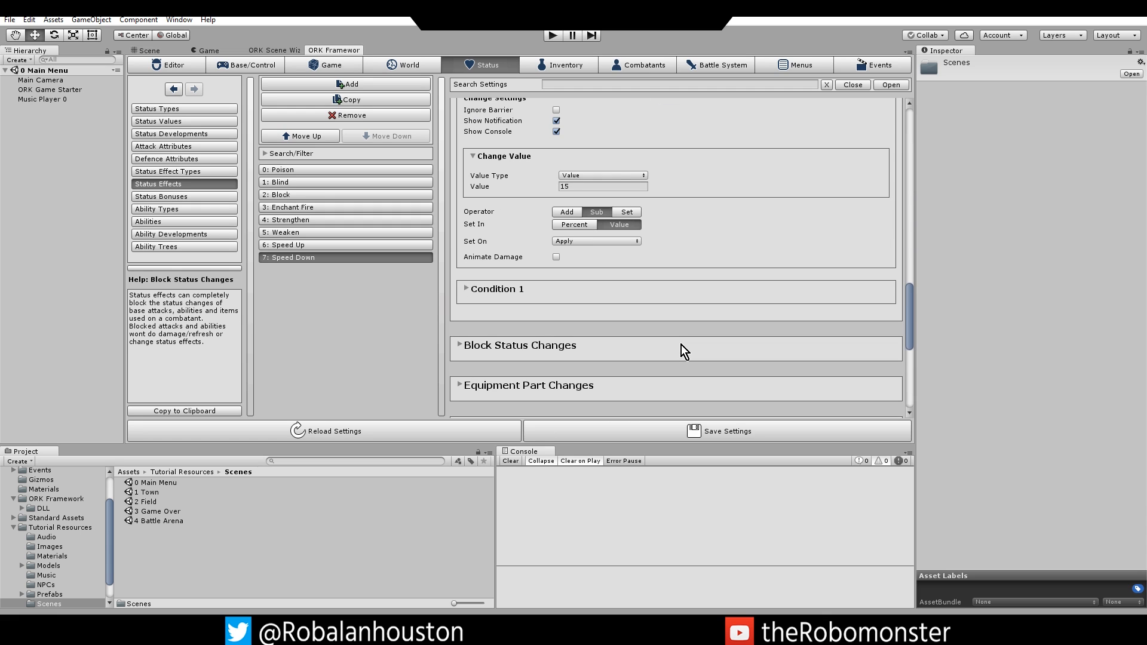
scroll(680, 273, "down", 1)
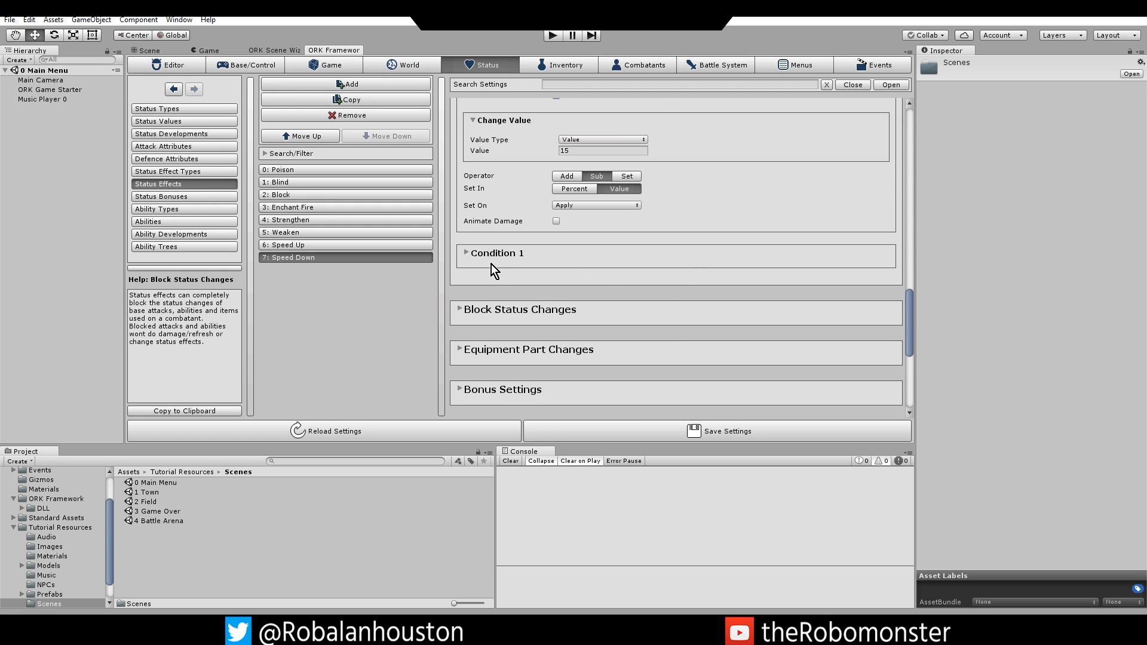
left_click(469, 255)
left_click(481, 279)
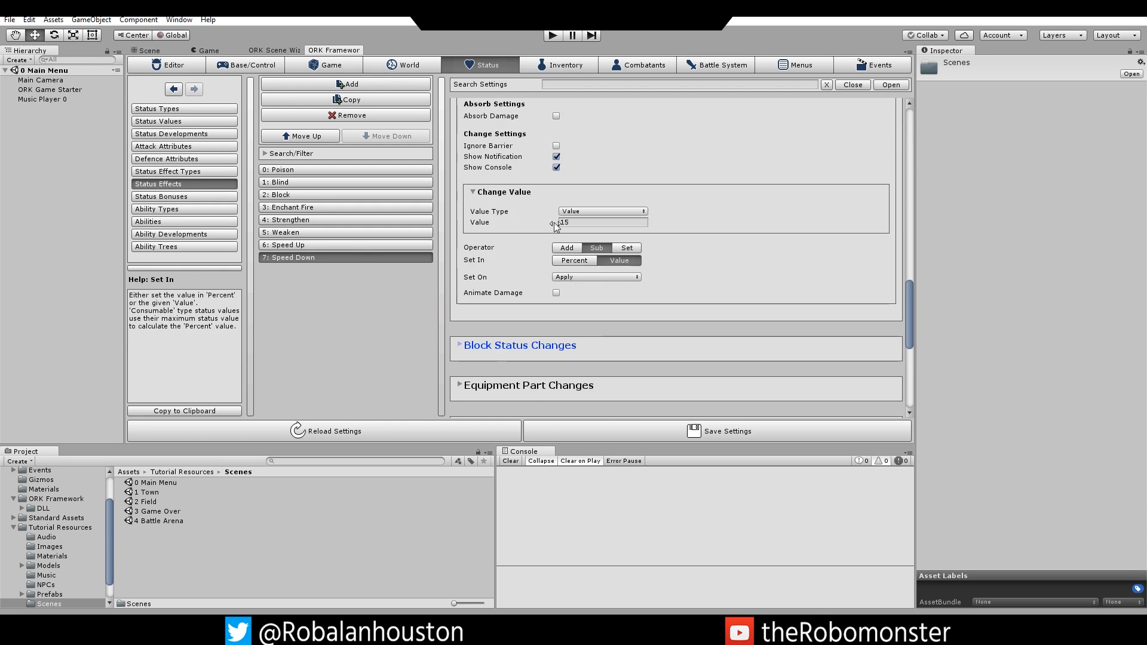
Set the operator of Speed Up's AGI condition to Add and return to the Speed Down effect.
left_click(356, 245)
left_click(563, 249)
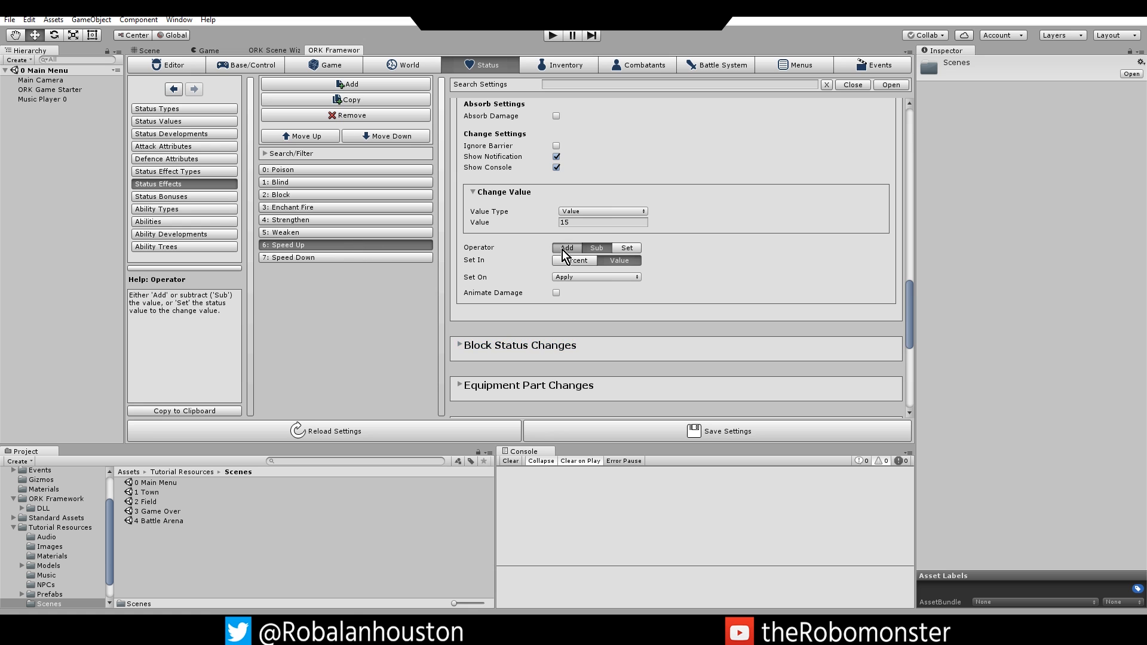
left_click(400, 259)
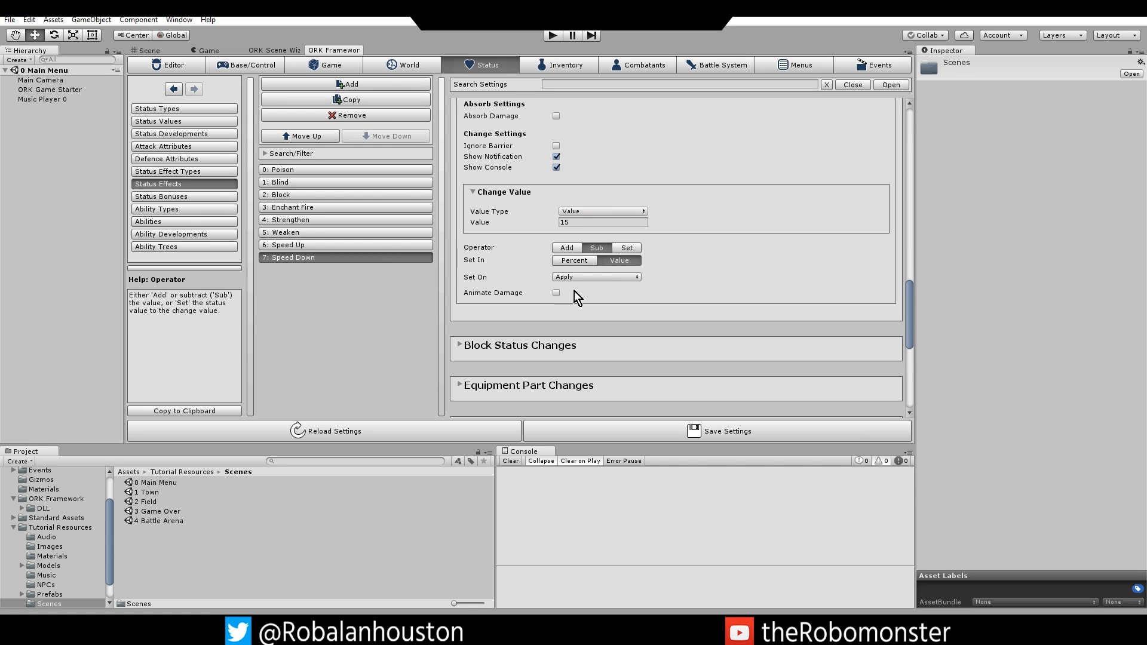
Save the project settings and confirm the listed data changes with Update Events enabled.
scroll(575, 292, "up", 15)
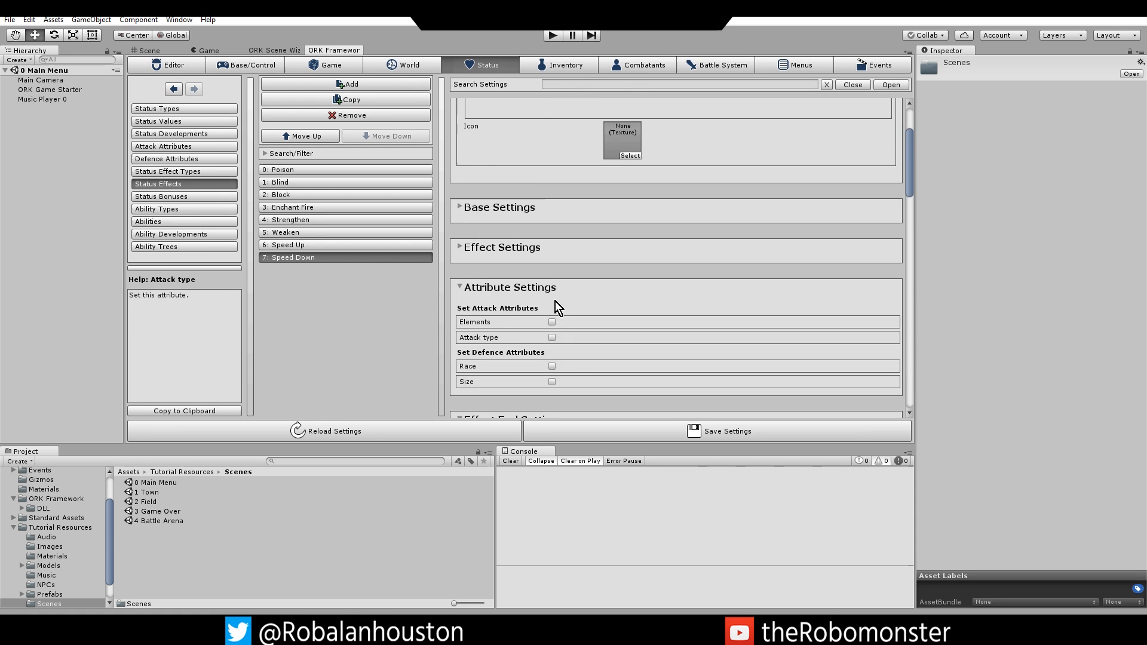
scroll(555, 301, "up", 3)
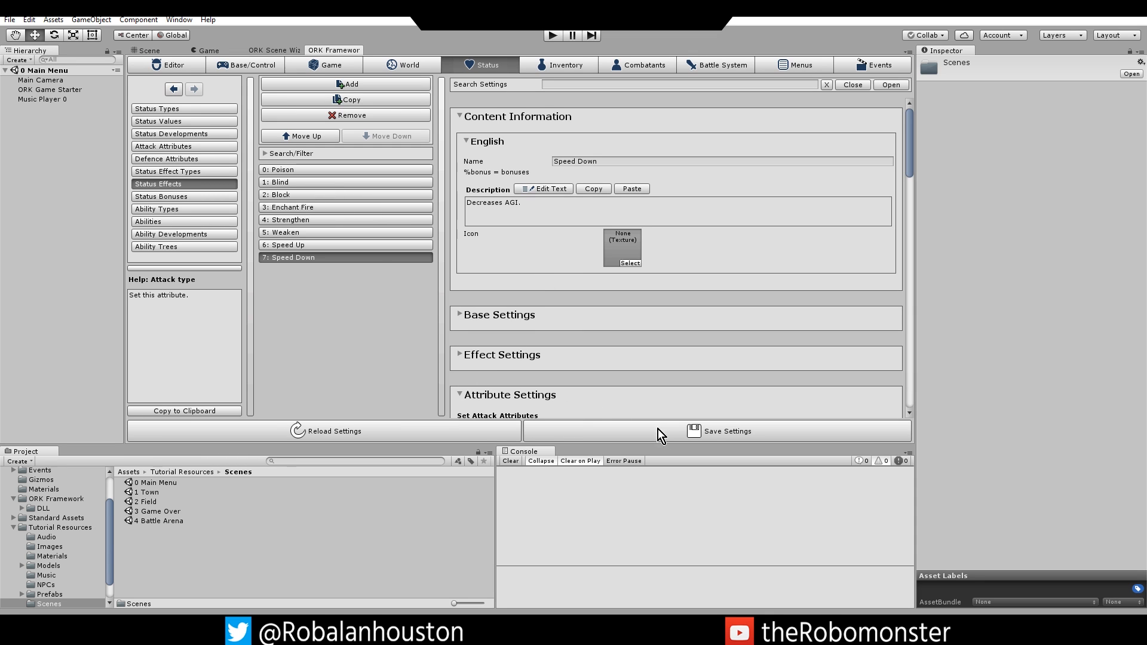
left_click(728, 430)
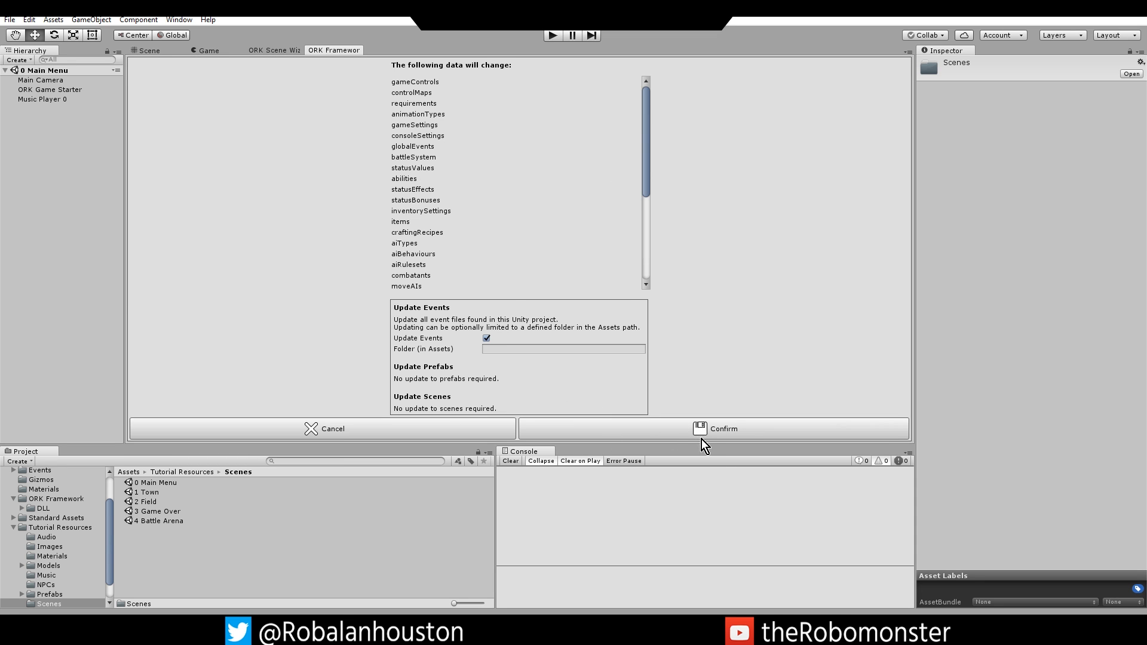
left_click(705, 430)
left_click(565, 305)
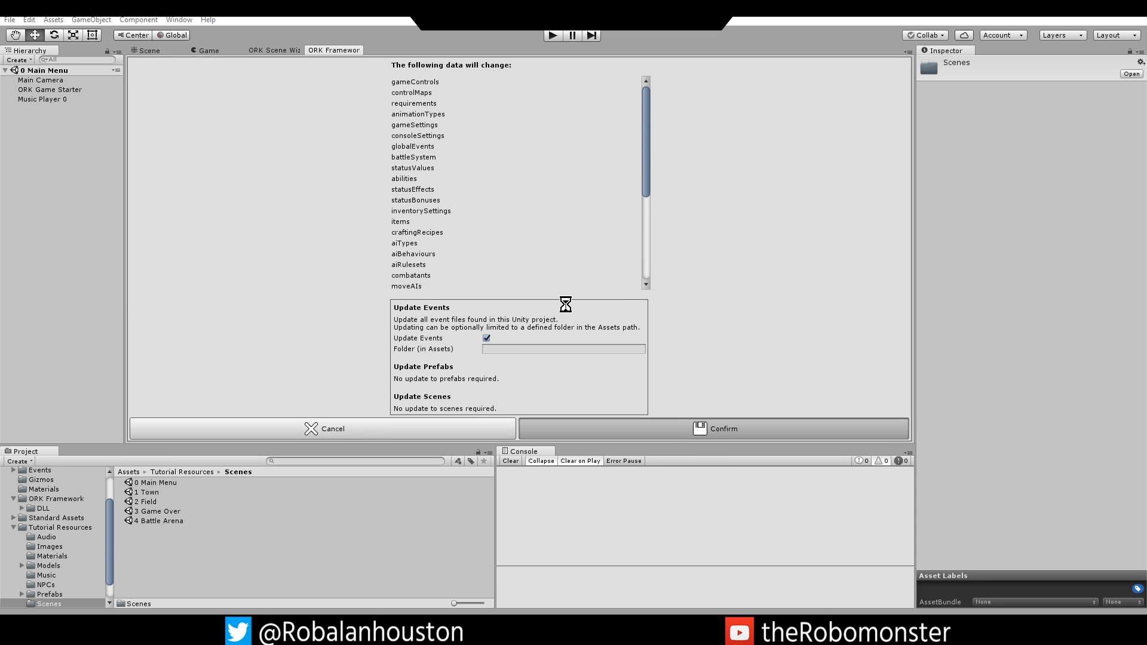
left_click(565, 305)
left_click(565, 306)
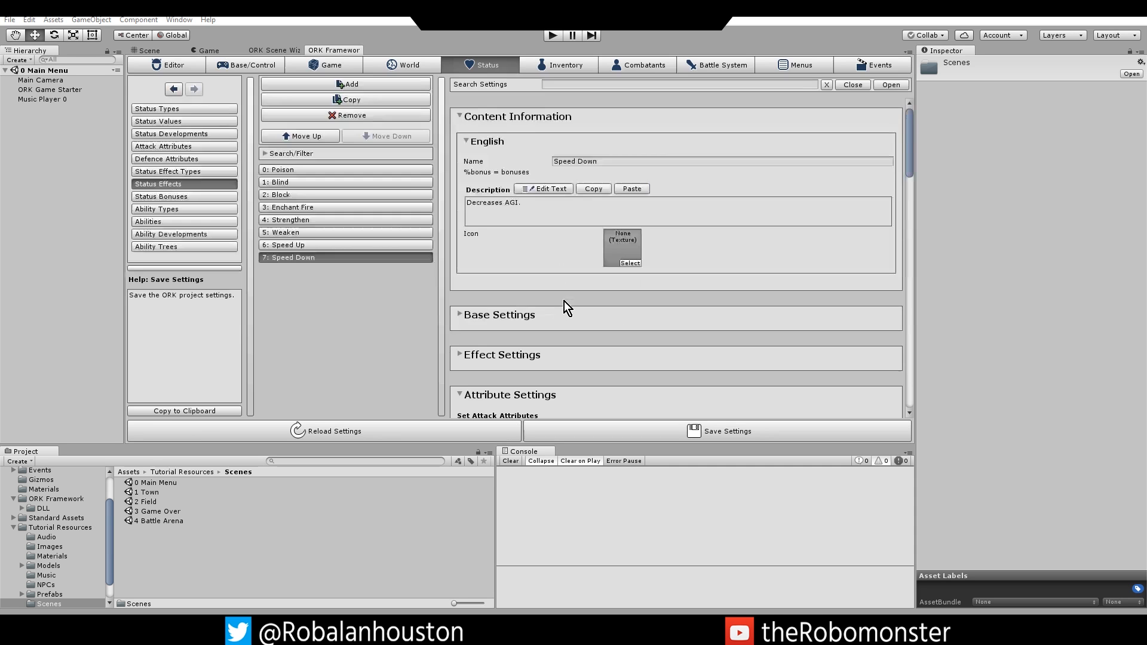